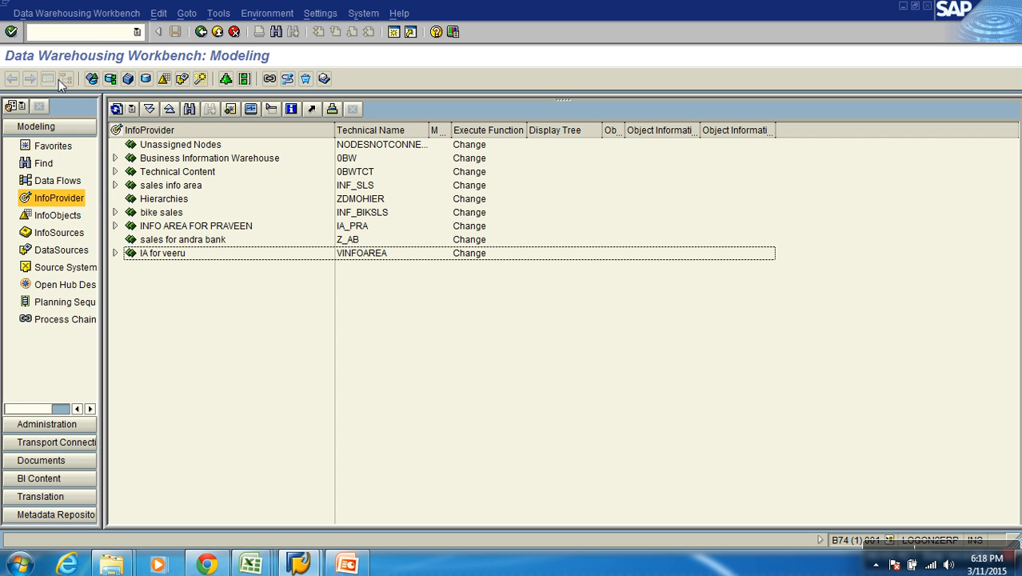
Step: Create a top-level InfoArea ZCALISTO with the long description "Calisto Pharma" in the InfoProvider tree
{"action": "left_click", "coordinate": [70, 203]}
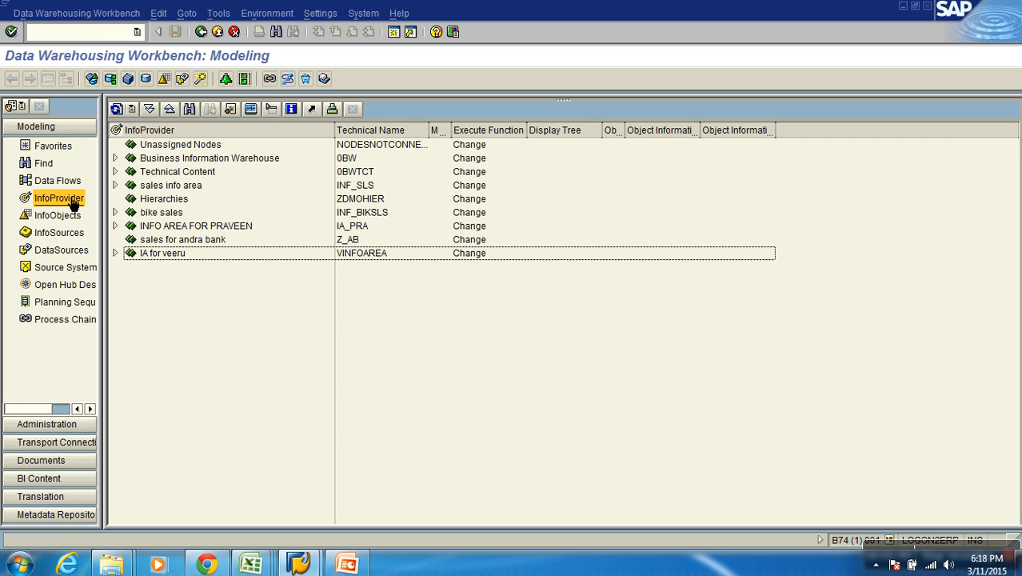
{"action": "right_click", "coordinate": [153, 133]}
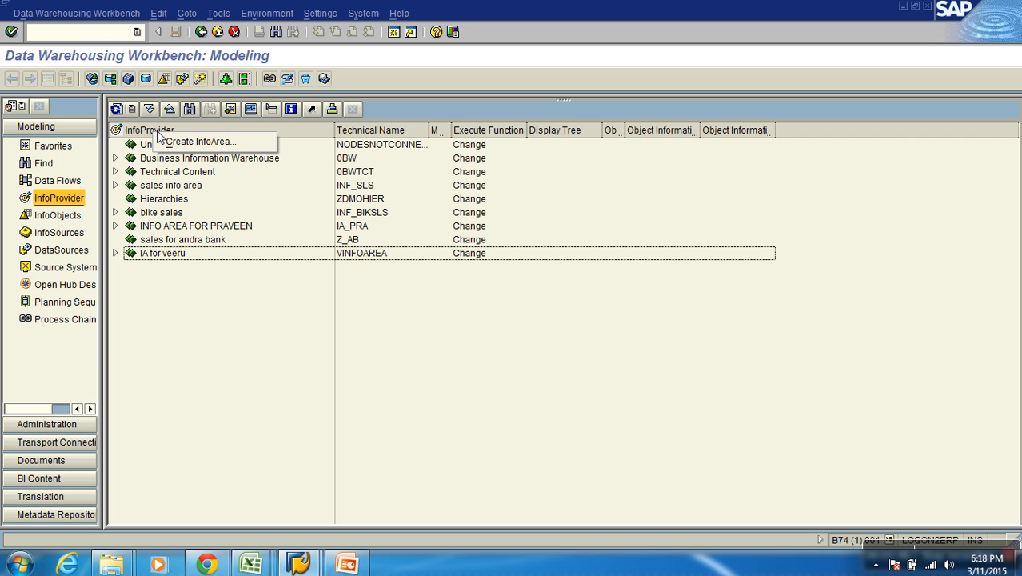
{"action": "left_click", "coordinate": [175, 142]}
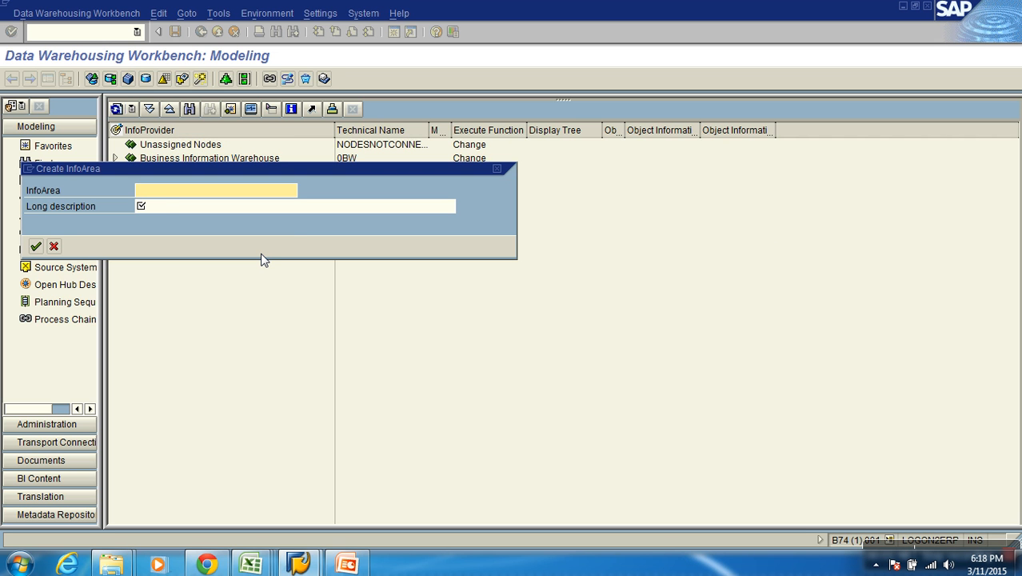
{"action": "type", "text": "ZCALISTO"}
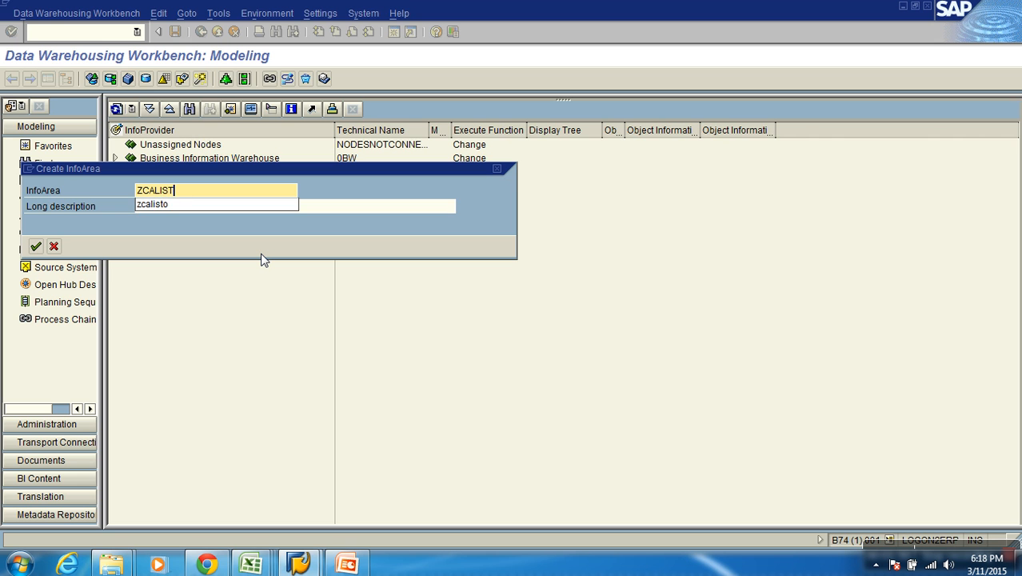
{"action": "key", "text": "Tab"}
{"action": "type", "text": "Calisto Phatrma"}
{"action": "key", "text": "BackSpace"}
{"action": "key", "text": "BackSpace"}
{"action": "key", "text": "BackSpace"}
{"action": "type", "text": "rma"}
{"action": "key", "text": "Return"}
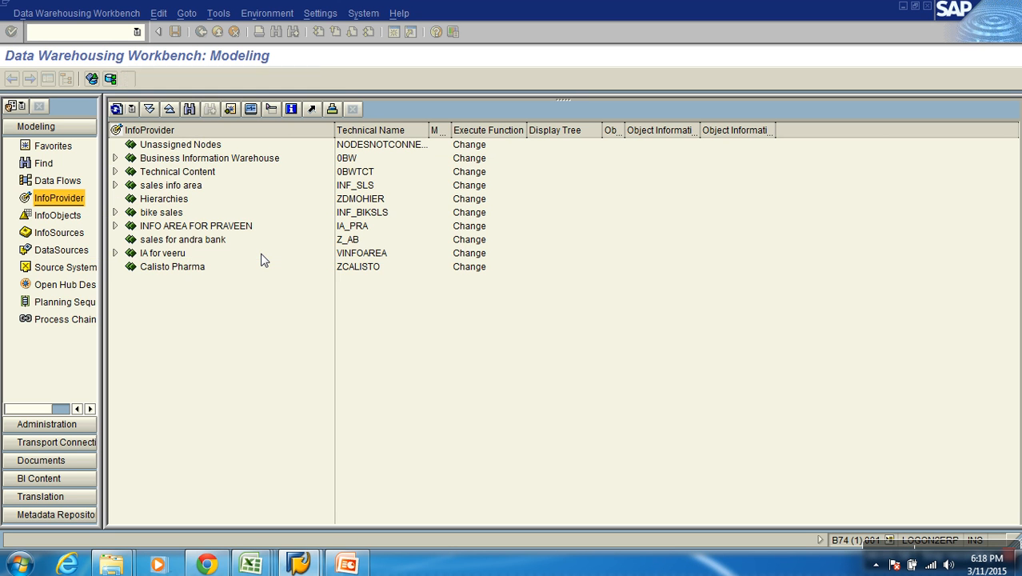
Step: Create the InfoArea zsales_c with the long description "Calisto Sales" under Calisto Pharma
{"action": "right_click", "coordinate": [182, 269]}
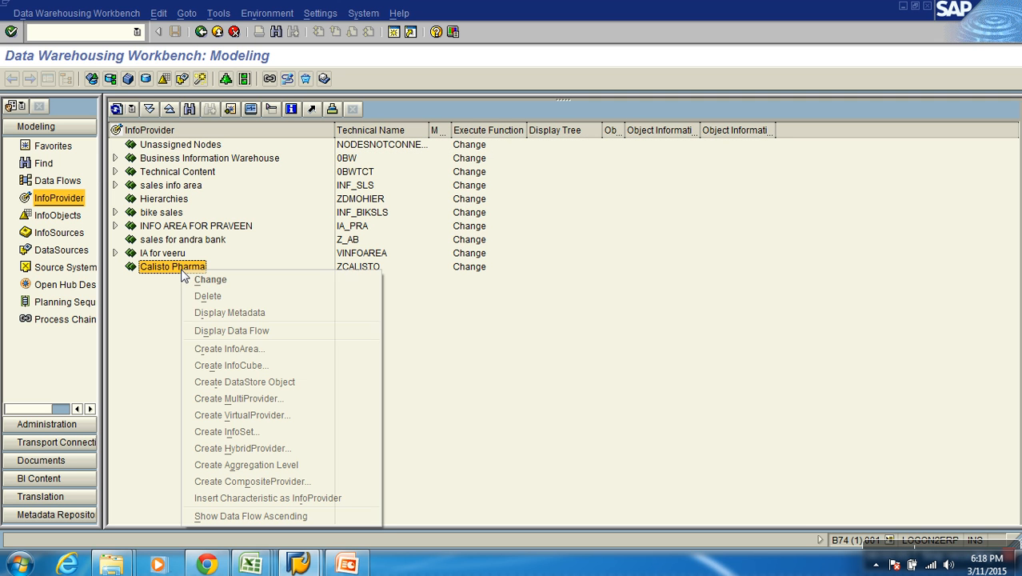
{"action": "left_click", "coordinate": [232, 348]}
{"action": "type", "text": "zsales_c"}
{"action": "key", "text": "Tab"}
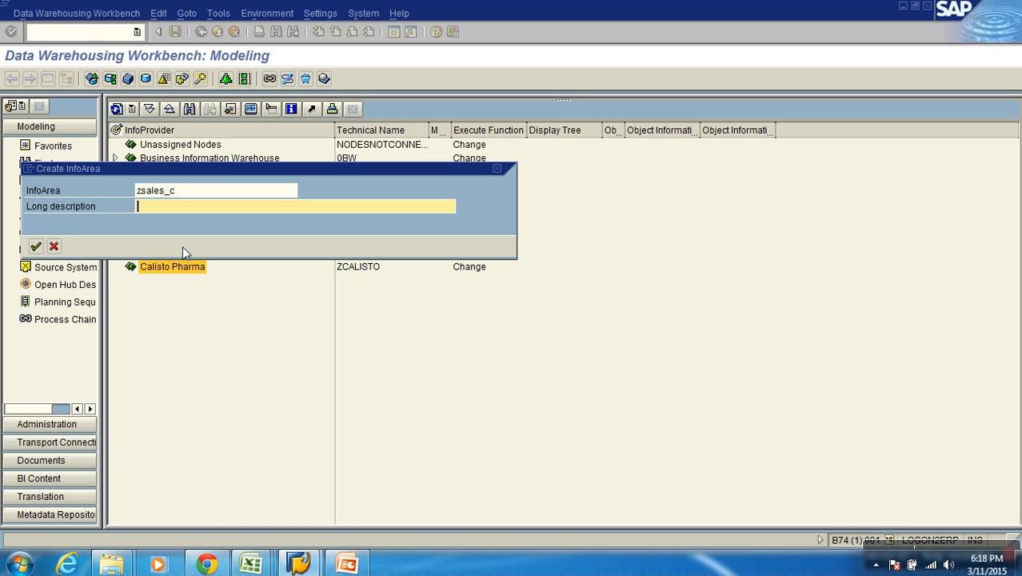
{"action": "type", "text": "Calisto Sales"}
{"action": "key", "text": "Return"}
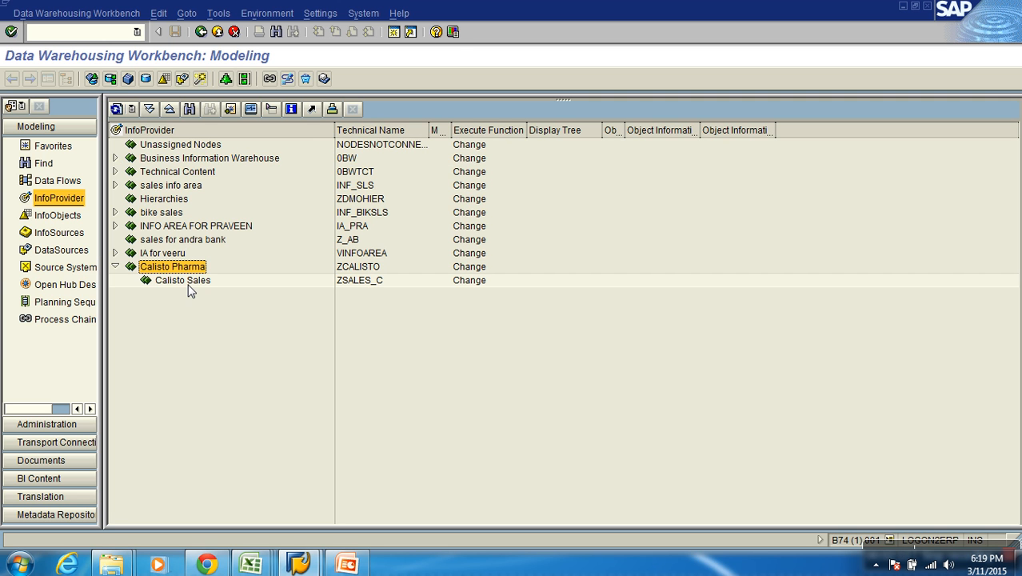
Step: Create the InfoArea zfin_c with the long description "Calisto Finance" under Calisto Pharma
{"action": "left_click", "coordinate": [188, 286]}
{"action": "right_click", "coordinate": [190, 270]}
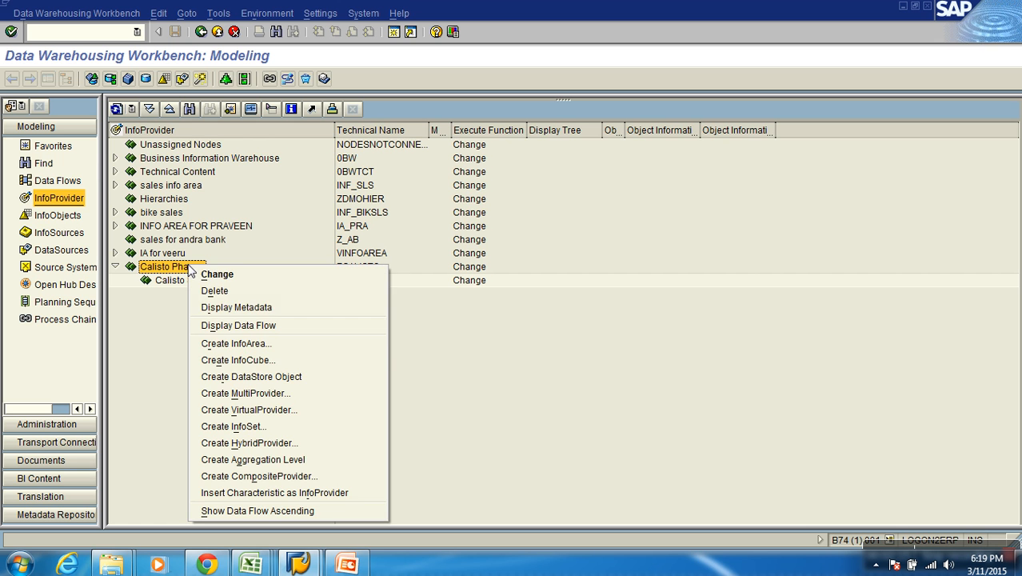
{"action": "left_click", "coordinate": [236, 343]}
{"action": "type", "text": "zfin_c"}
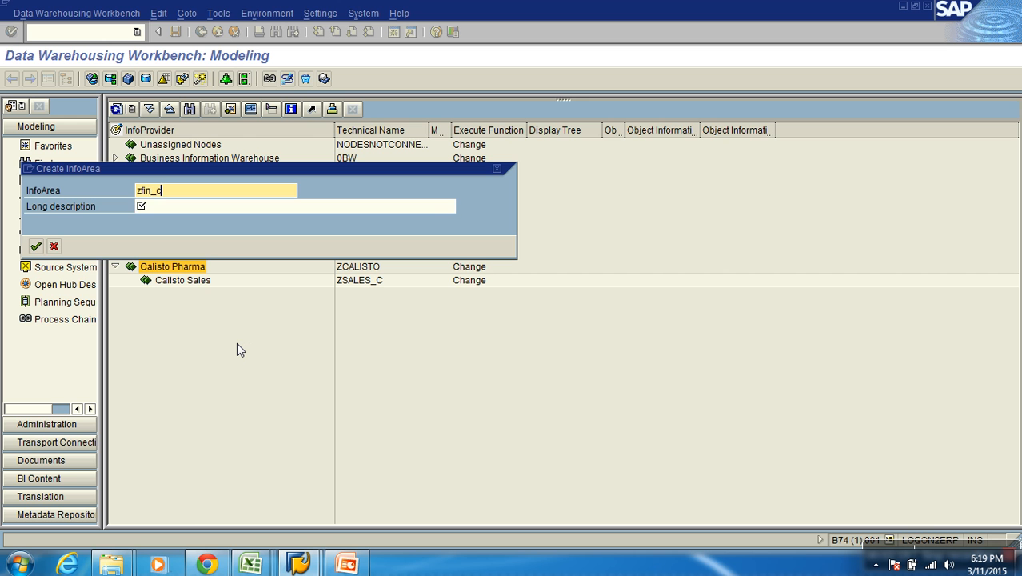
{"action": "key", "text": "Tab"}
{"action": "type", "text": "Calisto Finance"}
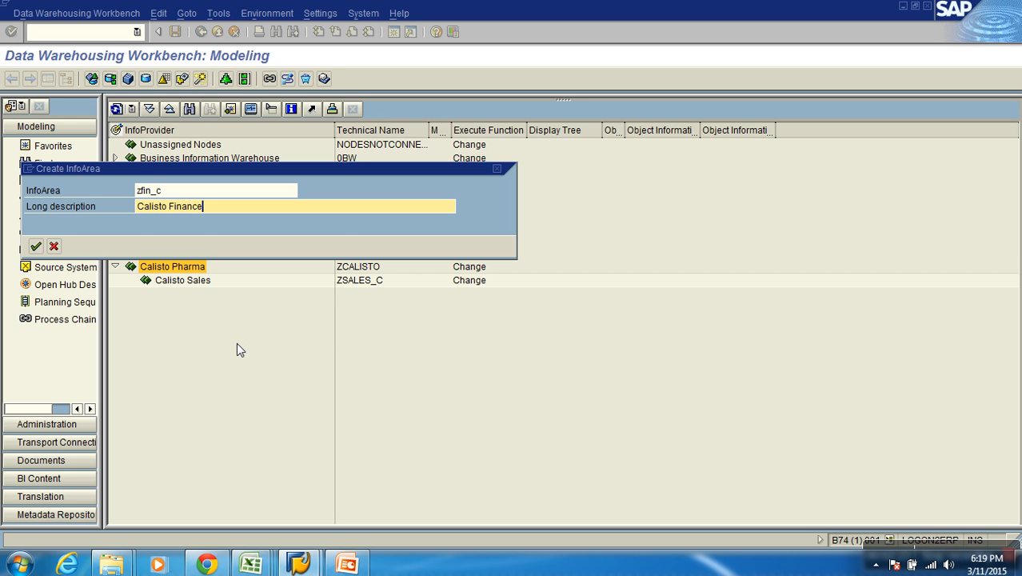
{"action": "key", "text": "Return"}
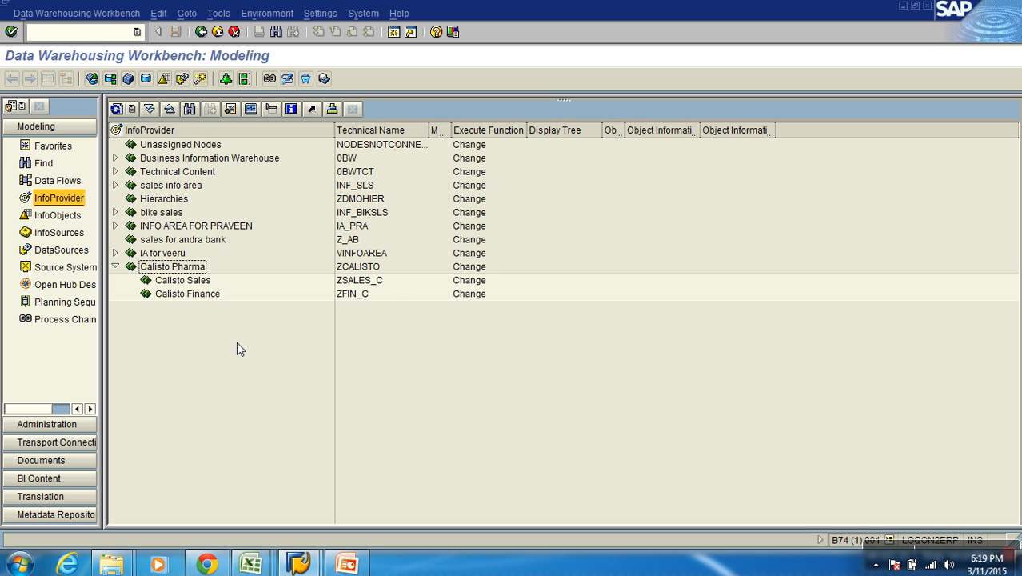
Step: Switch to the InfoObjects tree, refresh it, and expand Calisto Pharma to reach Calisto Sales
{"action": "left_click", "coordinate": [373, 279]}
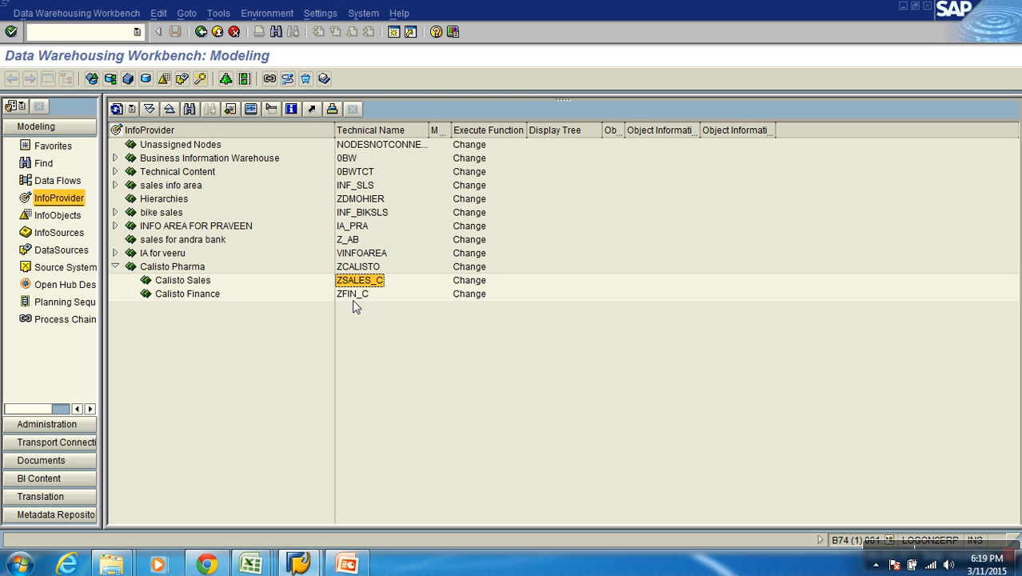
{"action": "left_click", "coordinate": [193, 282]}
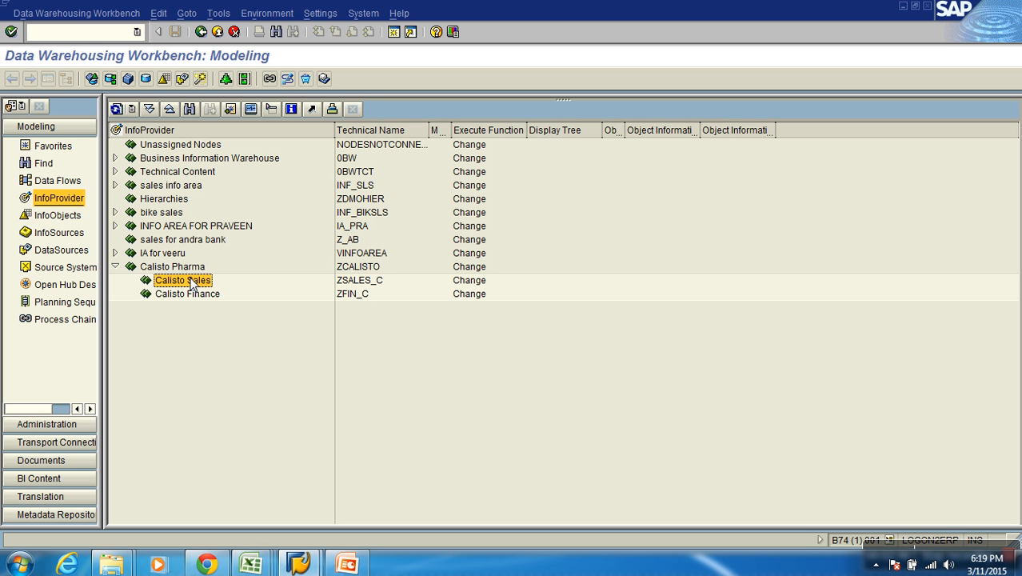
{"action": "left_click", "coordinate": [55, 216]}
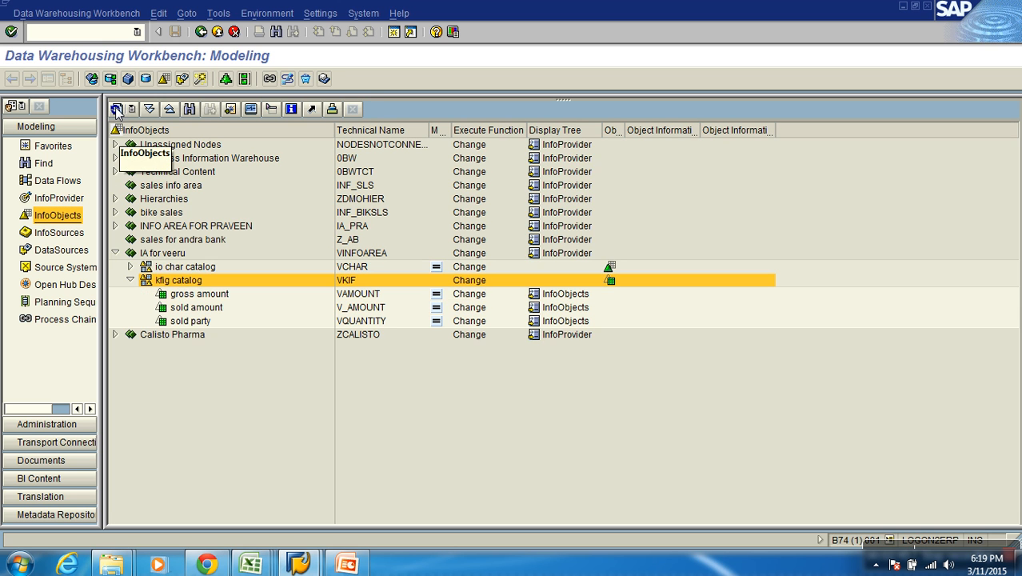
{"action": "left_click", "coordinate": [116, 109]}
{"action": "left_click", "coordinate": [115, 253]}
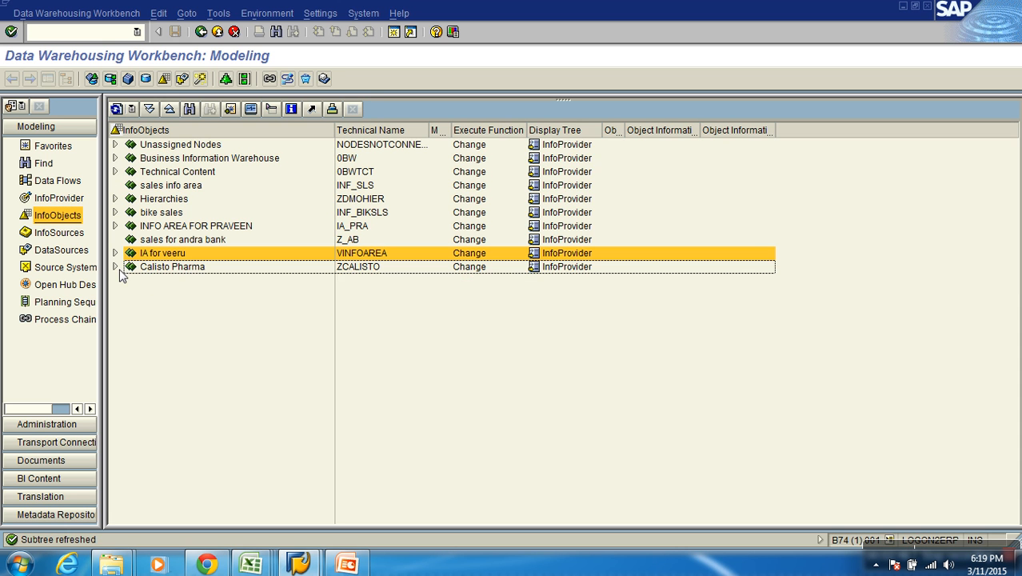
{"action": "left_click", "coordinate": [115, 267]}
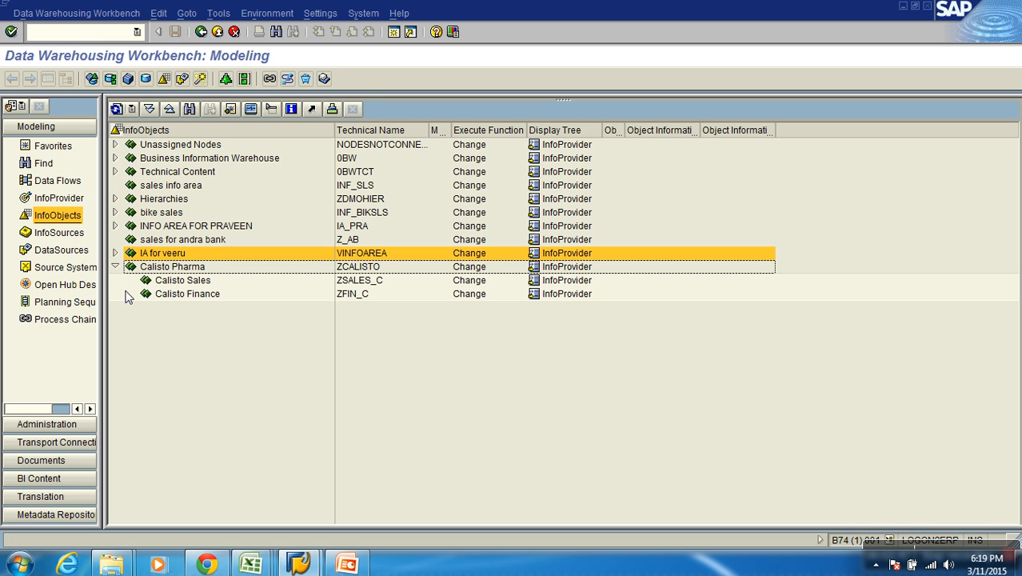
{"action": "left_click", "coordinate": [184, 281]}
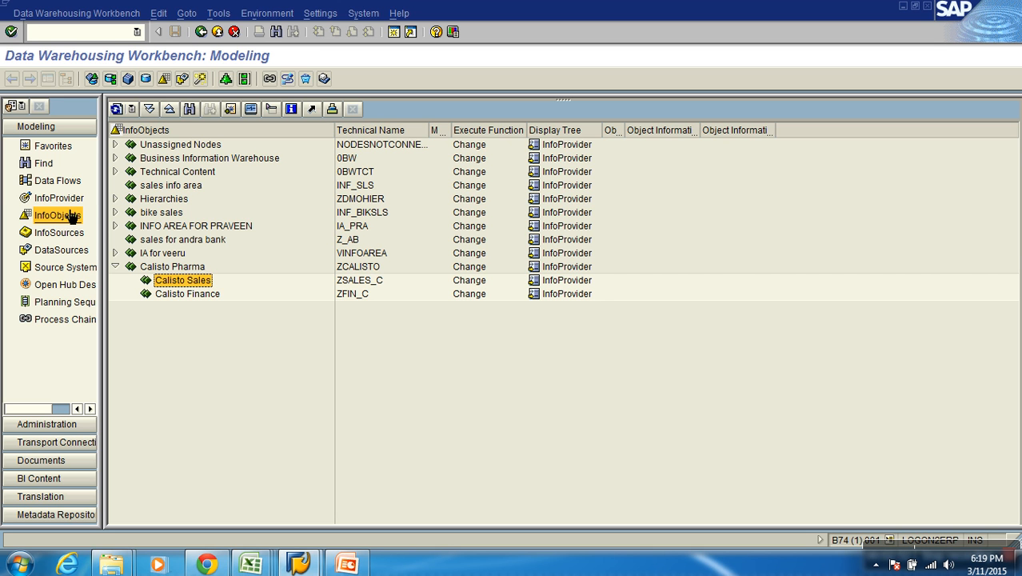
Step: Create a characteristic InfoObject catalog zcchar_sales, described as "Sales Calito (Char)", under Calisto Sales
{"action": "right_click", "coordinate": [206, 282]}
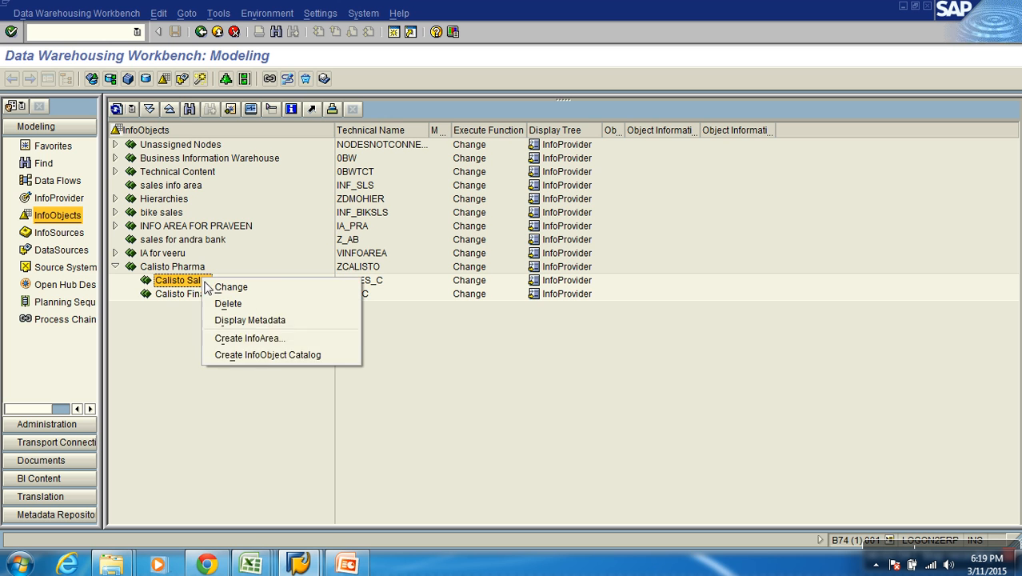
{"action": "left_click", "coordinate": [266, 356]}
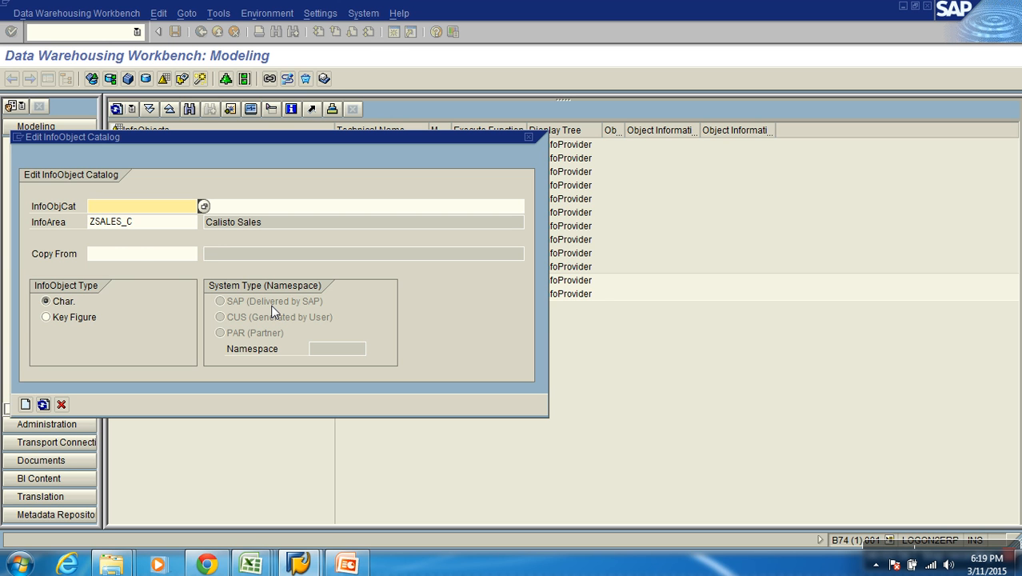
{"action": "type", "text": "zcc"}
{"action": "key", "text": "BackSpace"}
{"action": "type", "text": "char_sales"}
{"action": "key", "text": "Tab"}
{"action": "type", "text": "Sales Calito"}
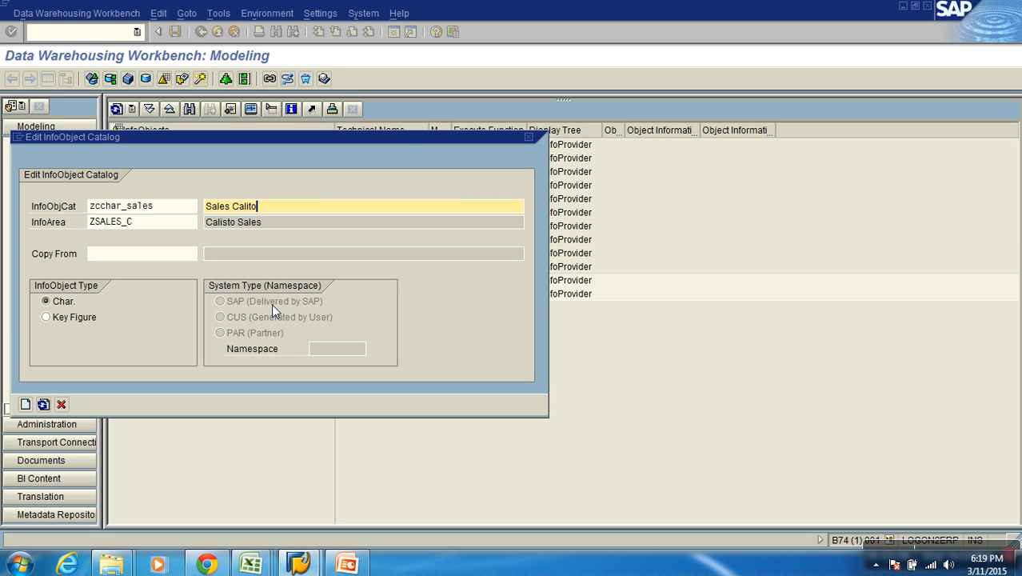
{"action": "type", "text": " (CHar"}
{"action": "key", "text": "BackSpace"}
{"action": "key", "text": "BackSpace"}
{"action": "key", "text": "BackSpace"}
{"action": "type", "text": "h"}
{"action": "left_click", "coordinate": [26, 405]}
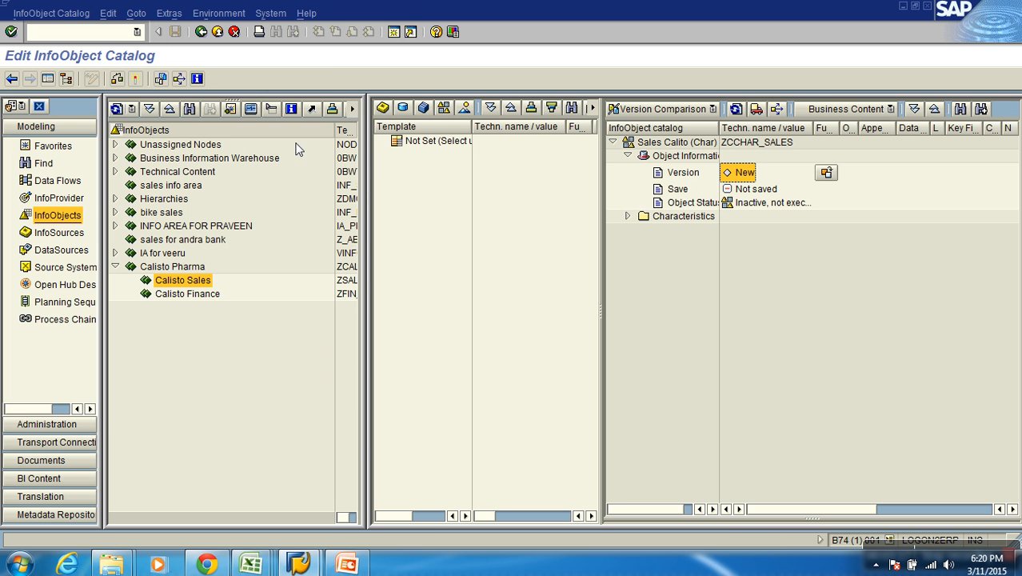
Step: Activate the characteristic catalog ZCCHAR_SALES, display its active version, and return to the modeling tree
{"action": "left_click", "coordinate": [135, 78]}
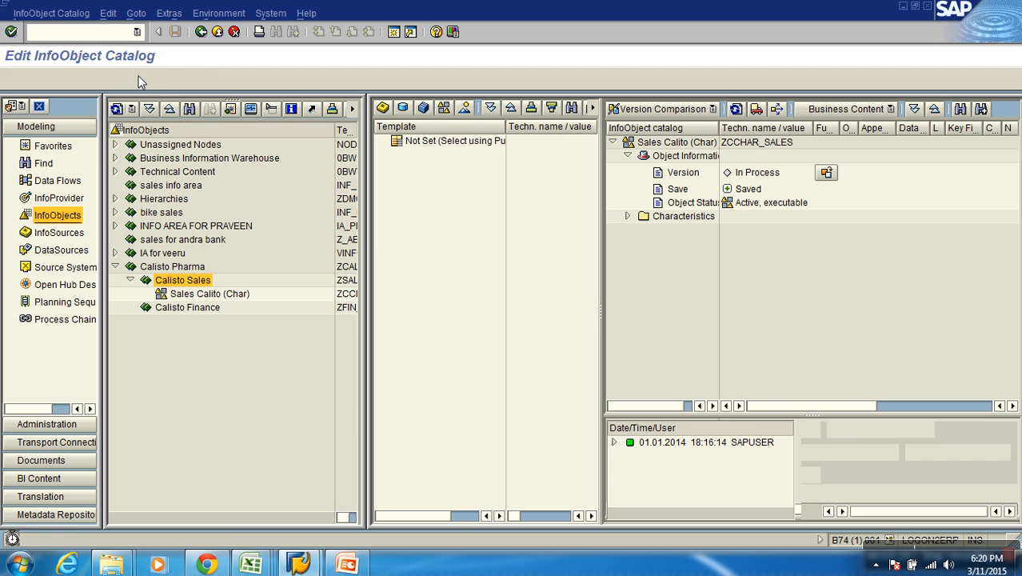
{"action": "left_click", "coordinate": [827, 173]}
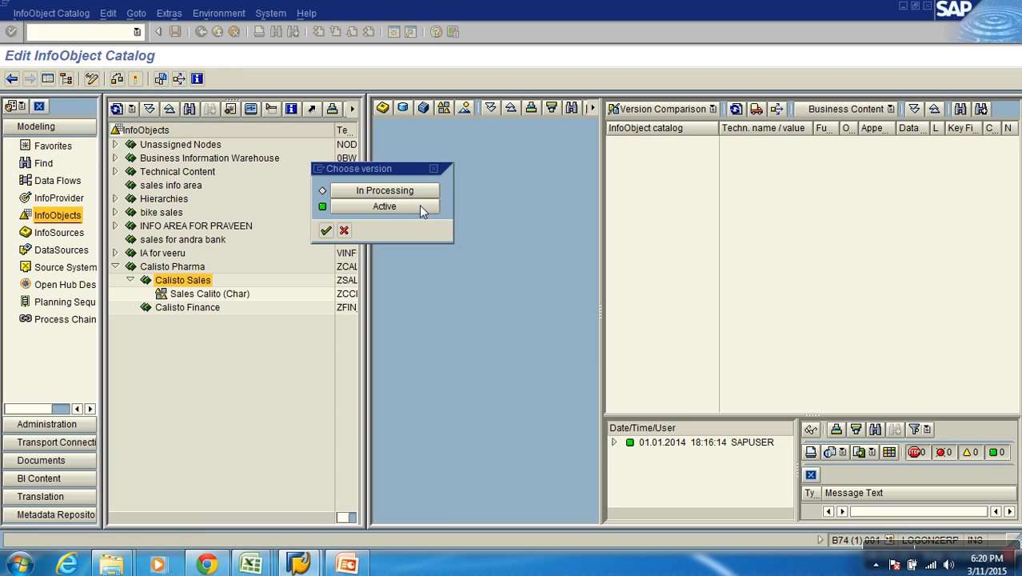
{"action": "left_click", "coordinate": [420, 204]}
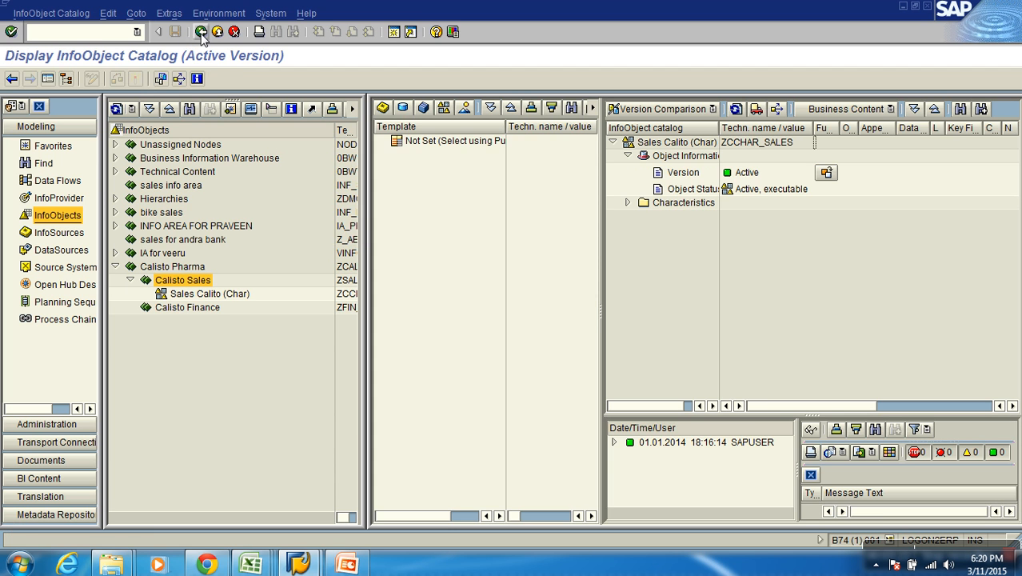
{"action": "left_click", "coordinate": [216, 31]}
Step: Create a Key Figure InfoObject catalog zckey_sales, described as "Sales Calisto (key figures)", under Calisto Sales
{"action": "right_click", "coordinate": [193, 284]}
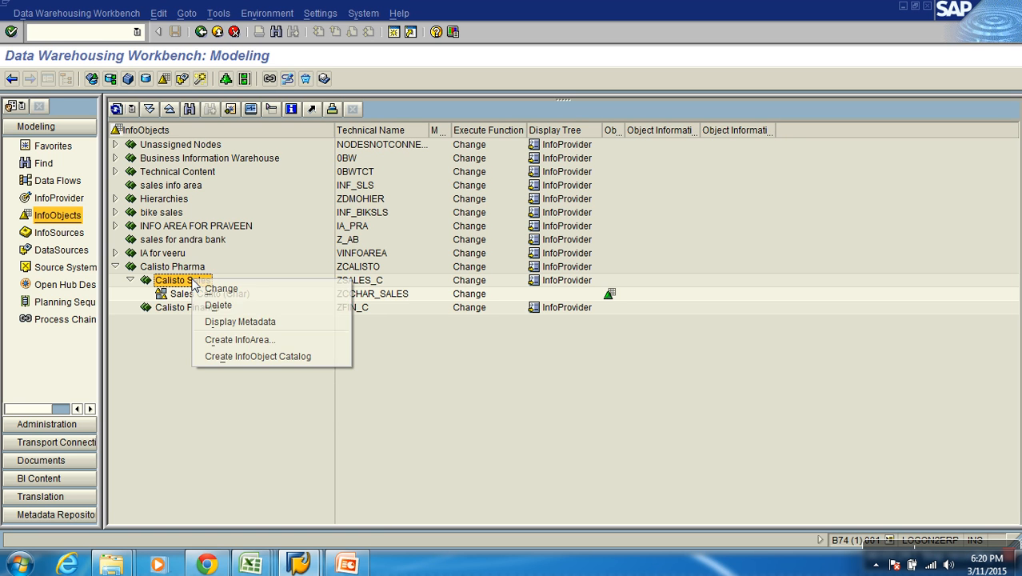
{"action": "left_click", "coordinate": [246, 356]}
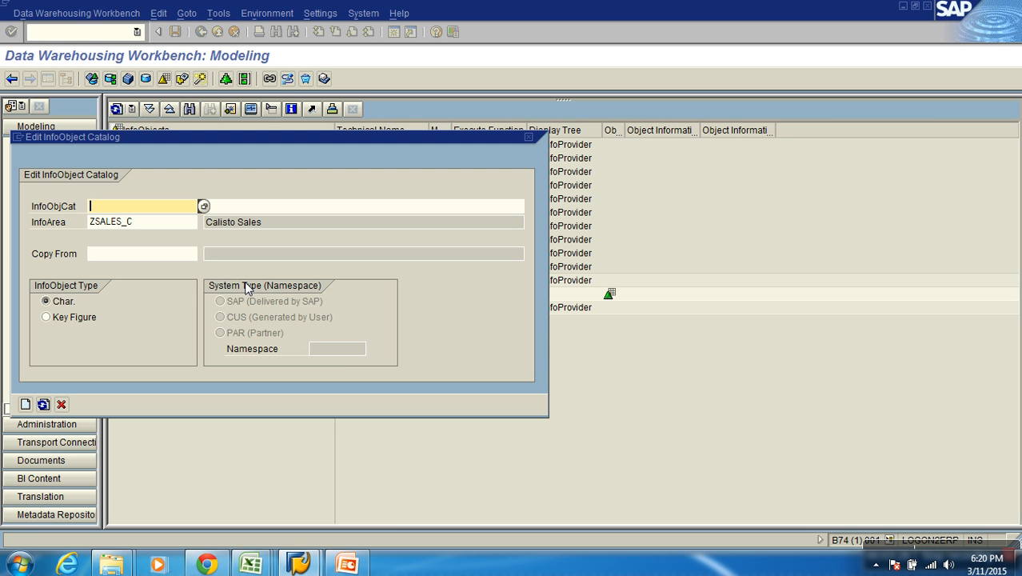
{"action": "type", "text": "zckey_sales"}
{"action": "key", "text": "Tab"}
{"action": "type", "text": "Sales"}
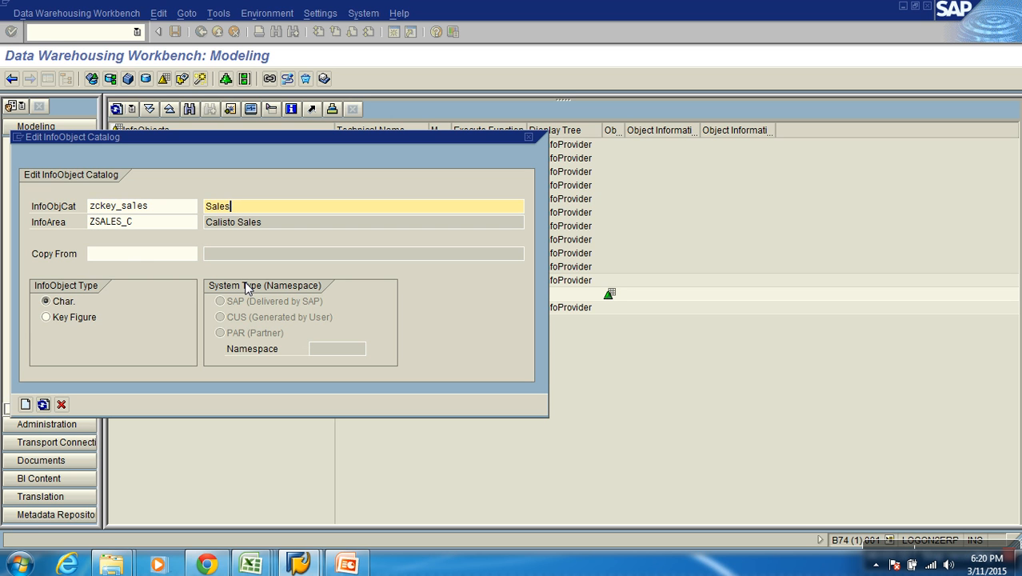
{"action": "type", "text": " Calisto (key figures"}
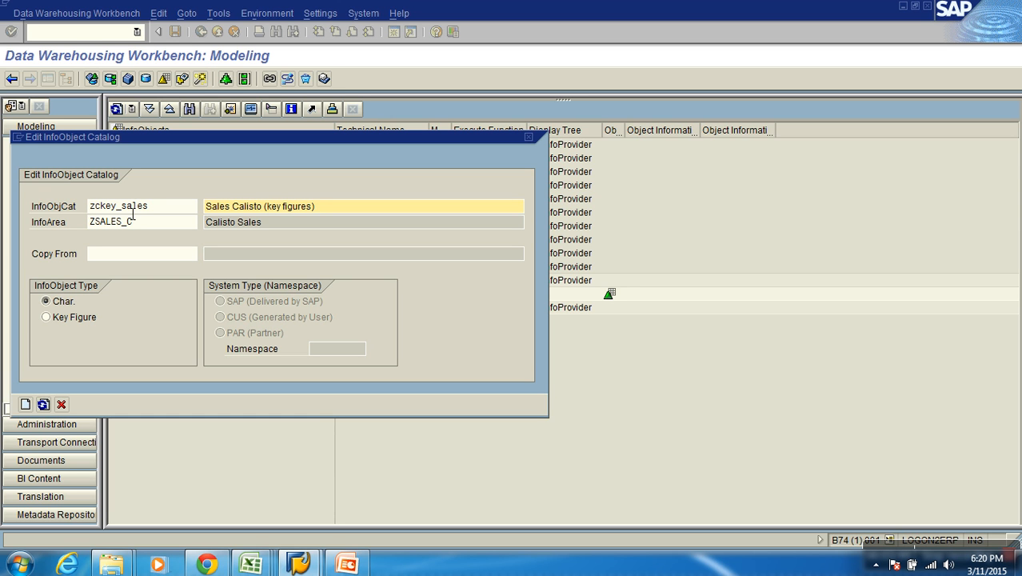
{"action": "left_click_drag", "start_coordinate": [133, 212], "coordinate": [123, 217]}
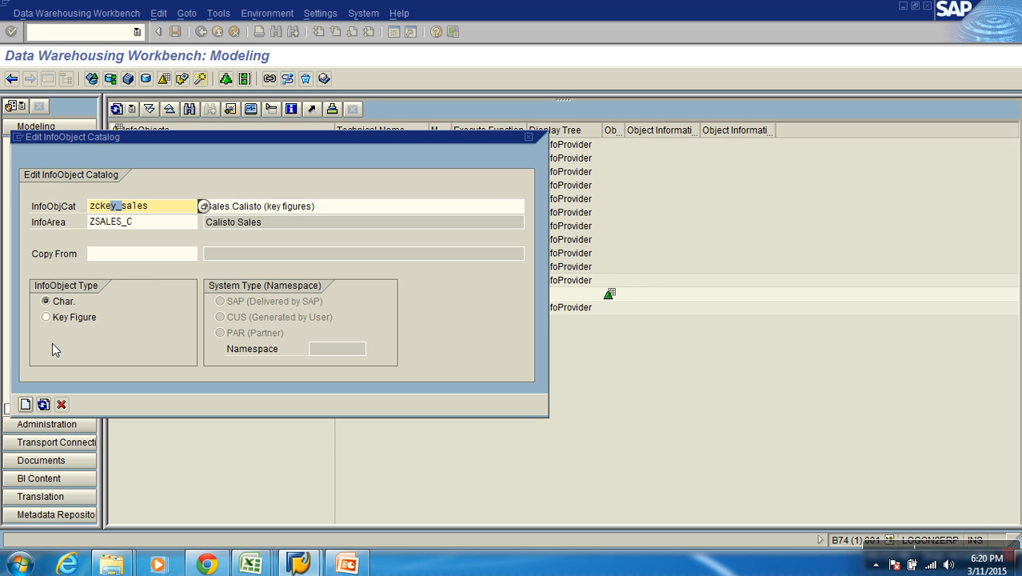
{"action": "left_click", "coordinate": [61, 320]}
{"action": "left_click", "coordinate": [64, 320]}
{"action": "left_click", "coordinate": [25, 404]}
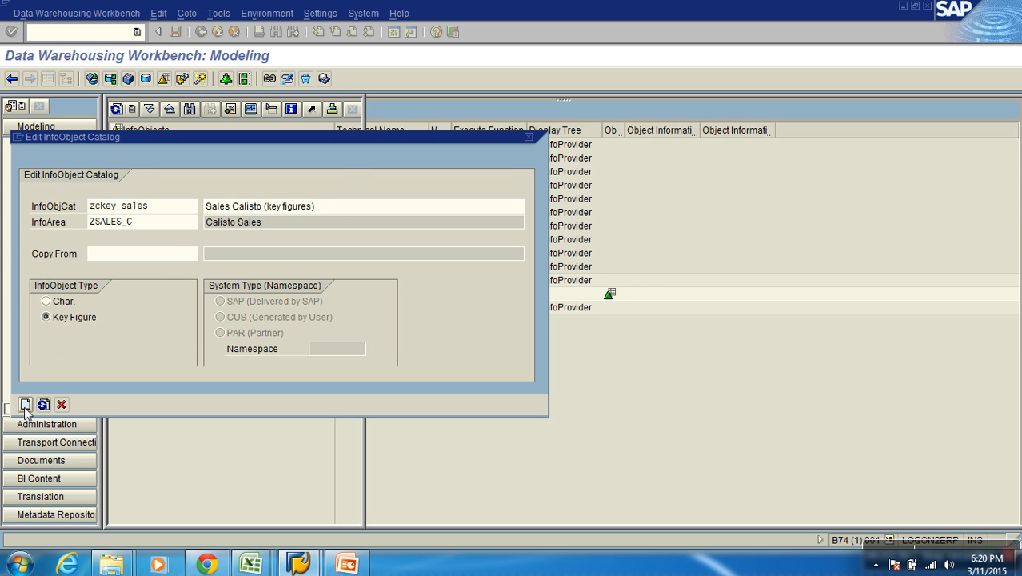
Step: Activate the key figure catalog ZCKEY_SALES, display its active version, and return to the modeling tree
{"action": "left_click", "coordinate": [135, 79]}
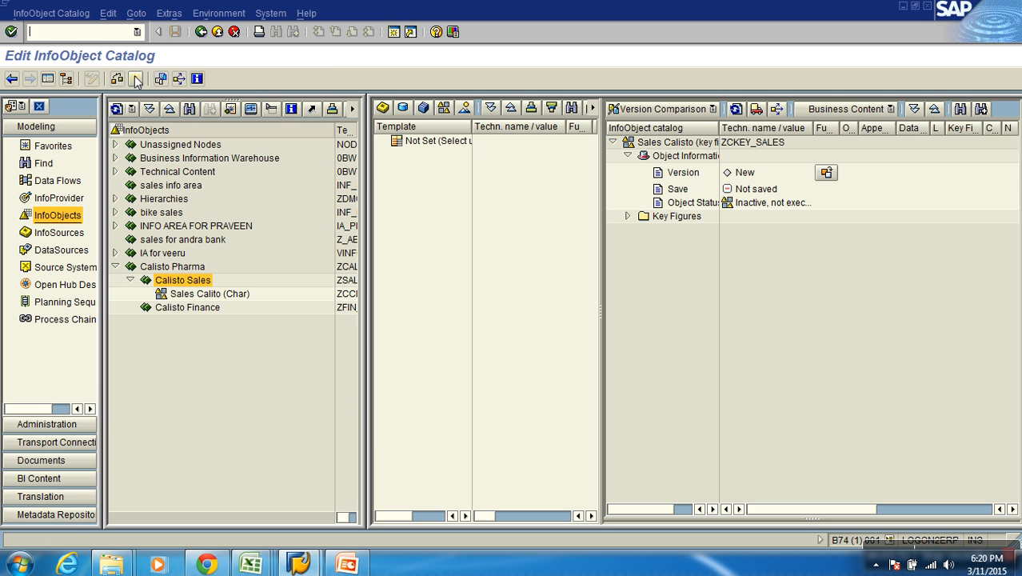
{"action": "left_click", "coordinate": [826, 173]}
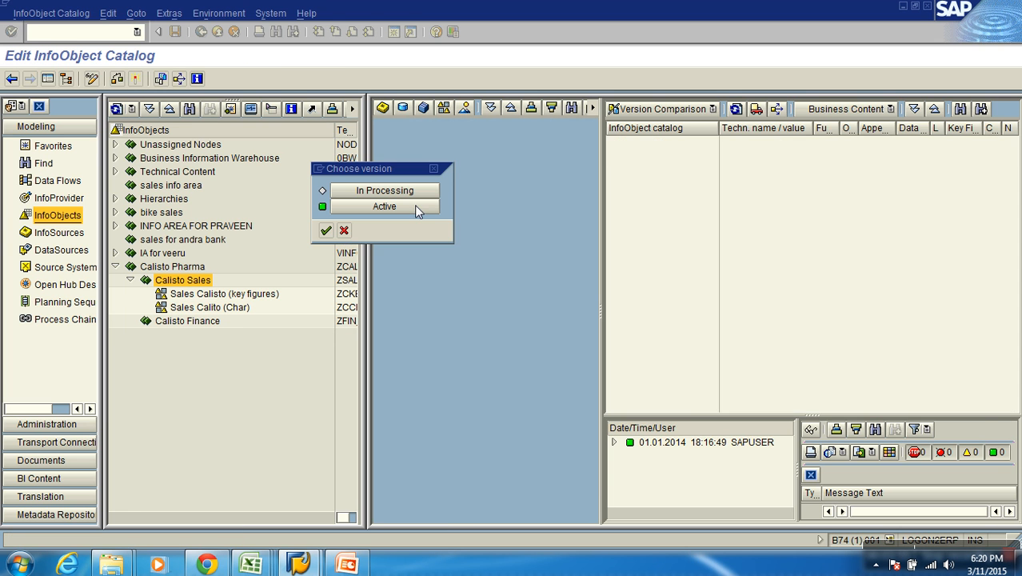
{"action": "left_click", "coordinate": [416, 206]}
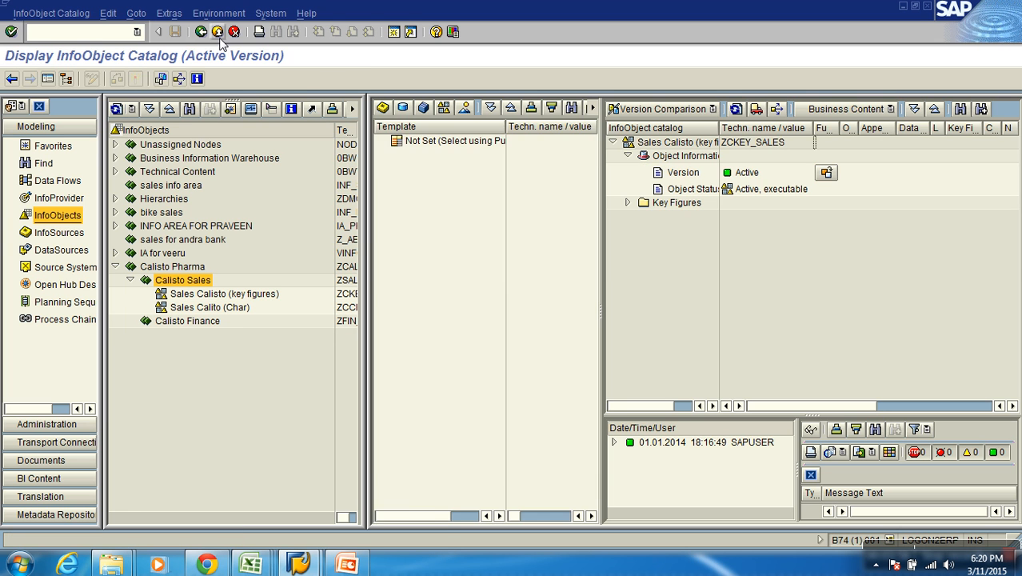
{"action": "key", "text": "F3"}
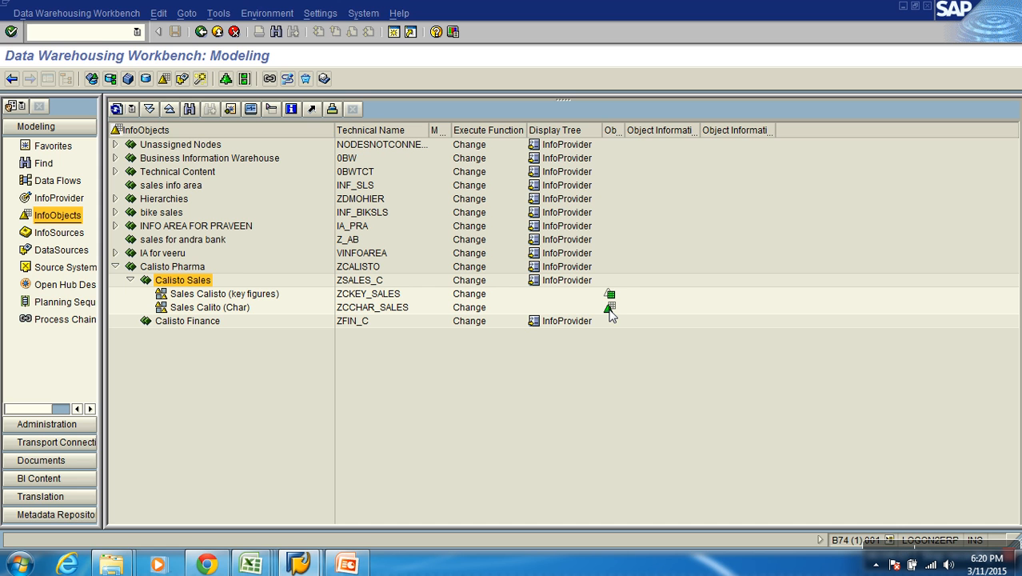
Step: Switch to Excel and create a new blank workbook
{"action": "left_click", "coordinate": [251, 565]}
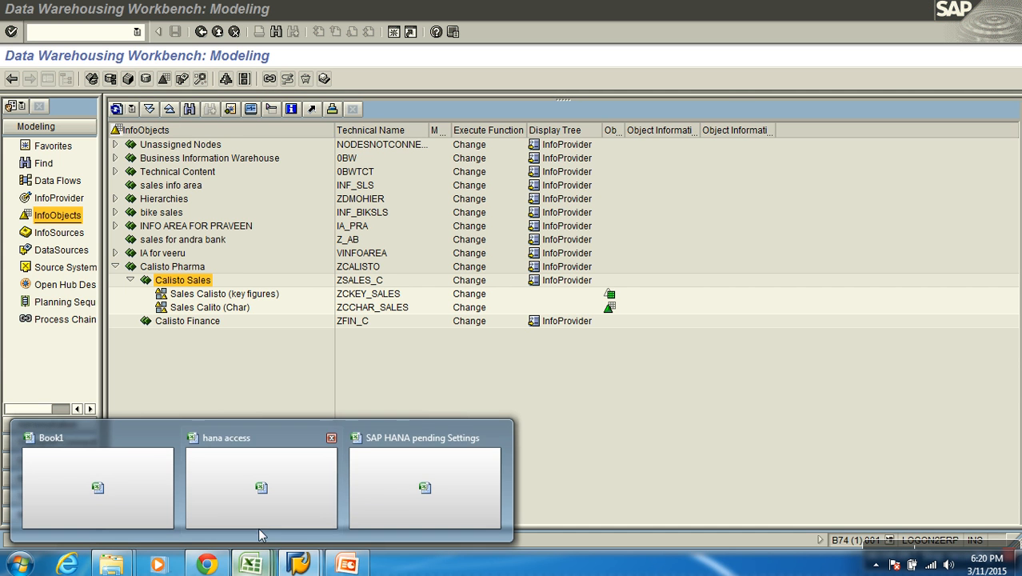
{"action": "left_click", "coordinate": [410, 497]}
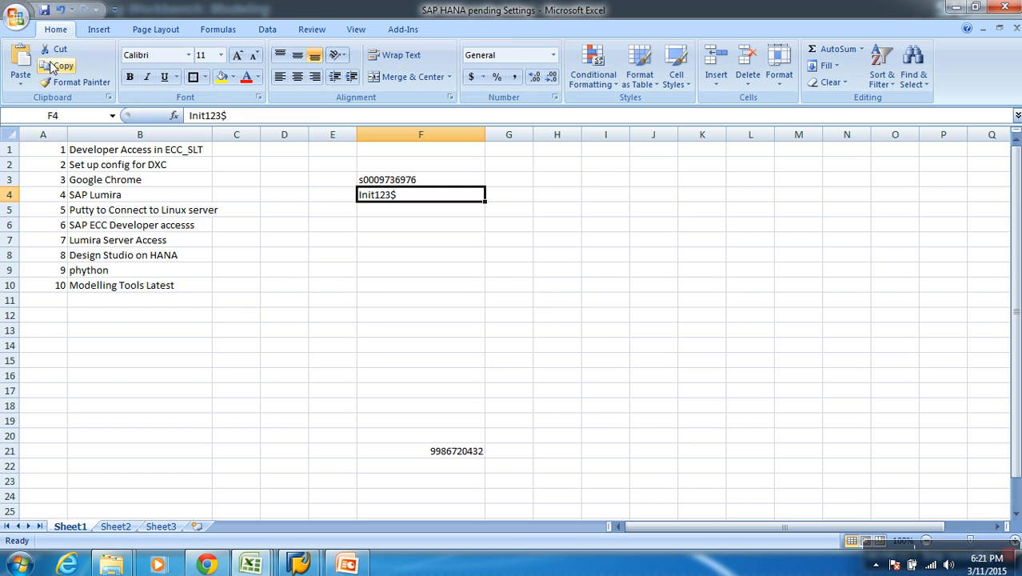
{"action": "left_click", "coordinate": [16, 17]}
{"action": "left_click", "coordinate": [47, 48]}
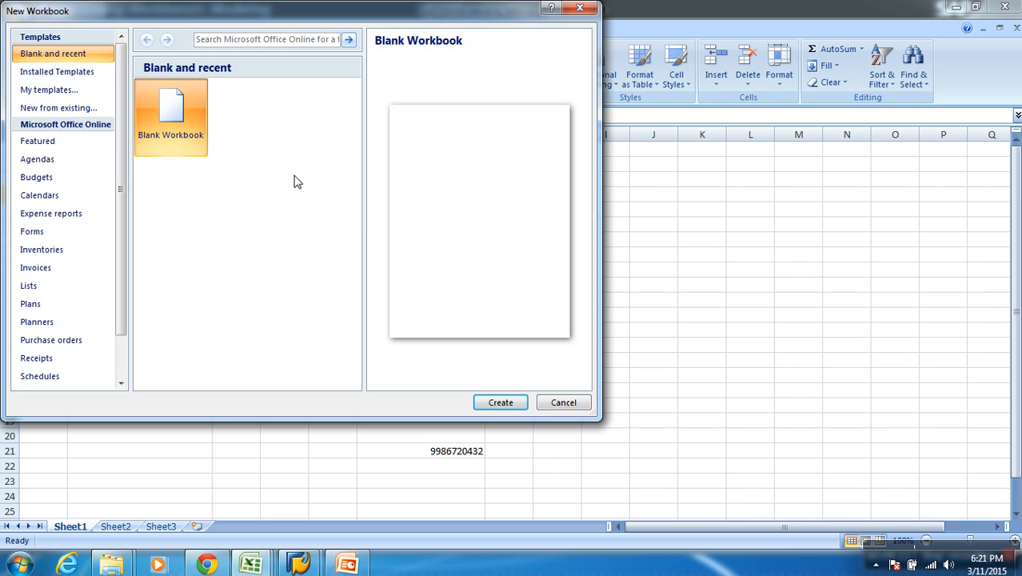
{"action": "double_click", "coordinate": [171, 114]}
{"action": "left_click", "coordinate": [171, 194]}
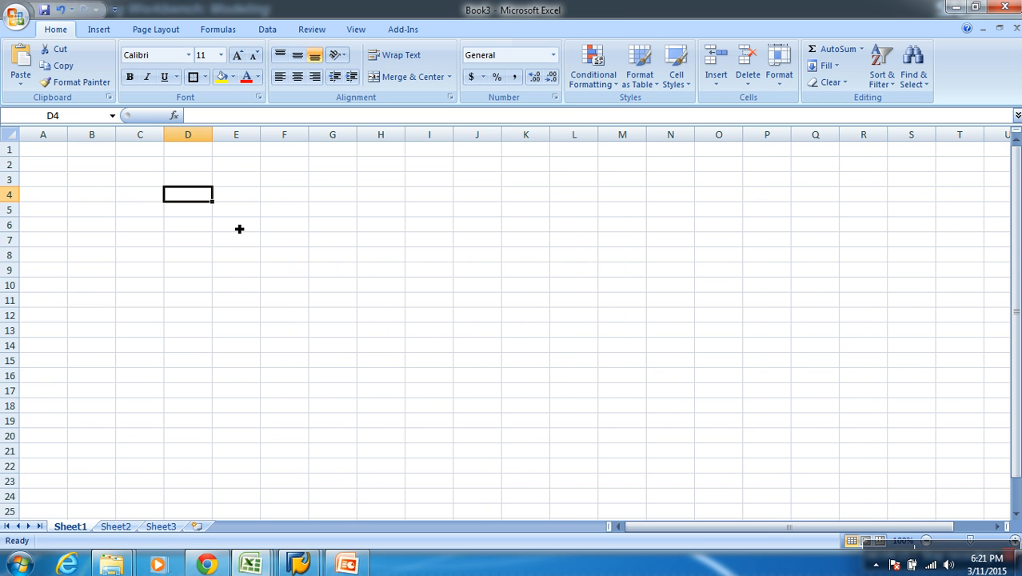
Step: Enter the heading CUSTOMER in D4 with C100, C200 and C300 below it, and fit column D to its contents
{"action": "type", "text": "CUSTOMER"}
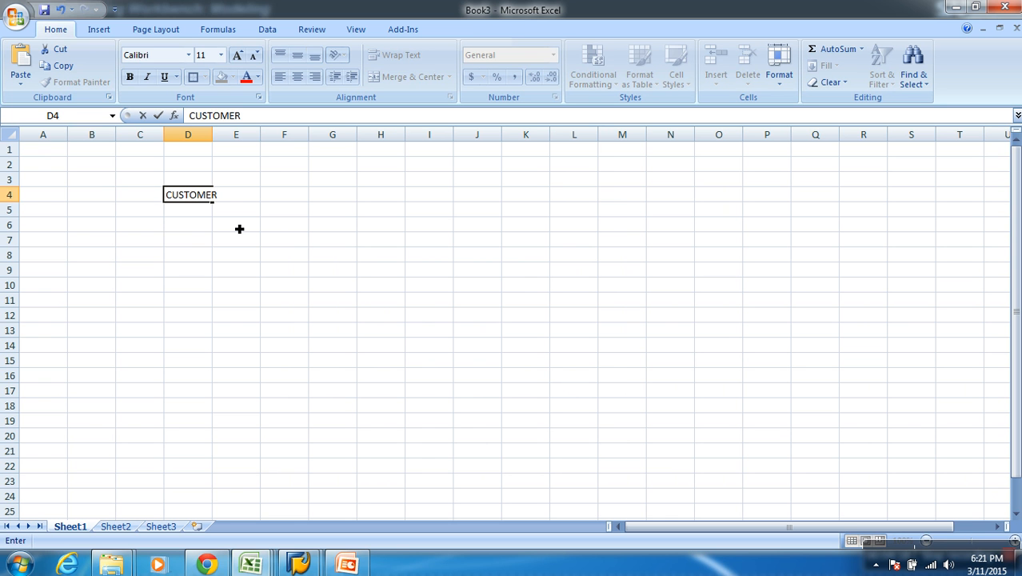
{"action": "key", "text": "Return"}
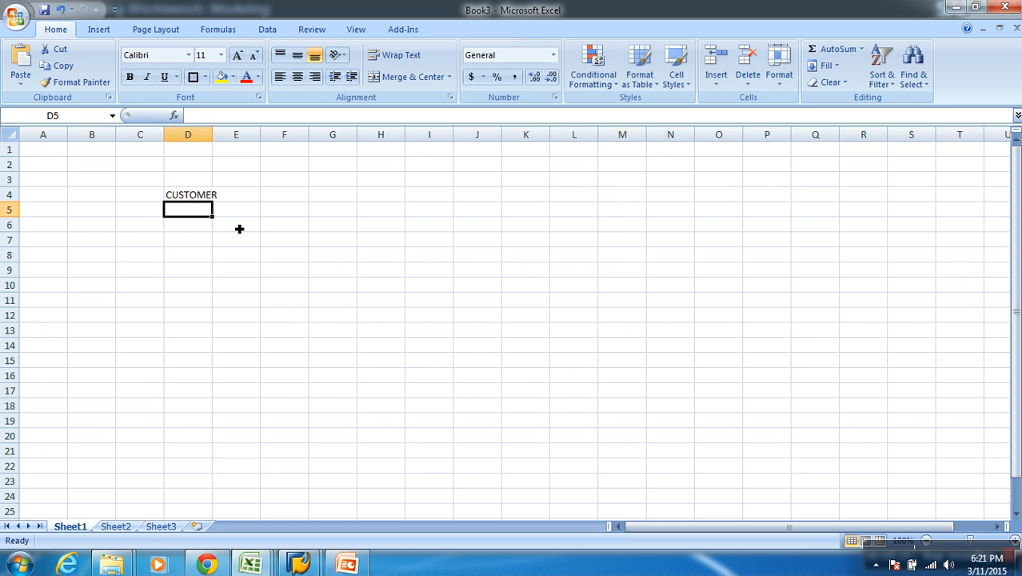
{"action": "type", "text": "C100"}
{"action": "key", "text": "Return"}
{"action": "type", "text": "C200"}
{"action": "key", "text": "Return"}
{"action": "type", "text": "C300"}
{"action": "left_click", "coordinate": [240, 212]}
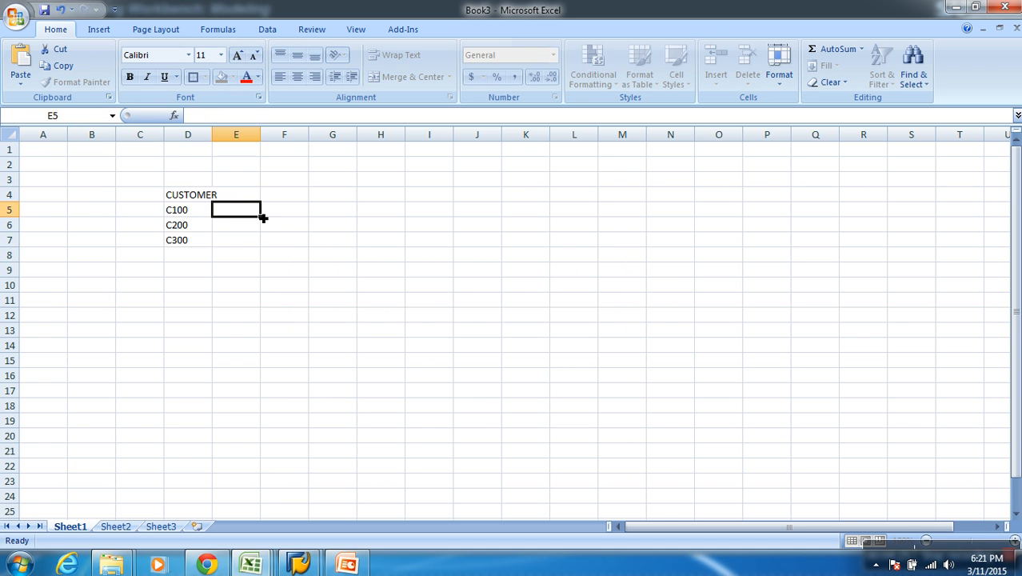
{"action": "double_click", "coordinate": [213, 141]}
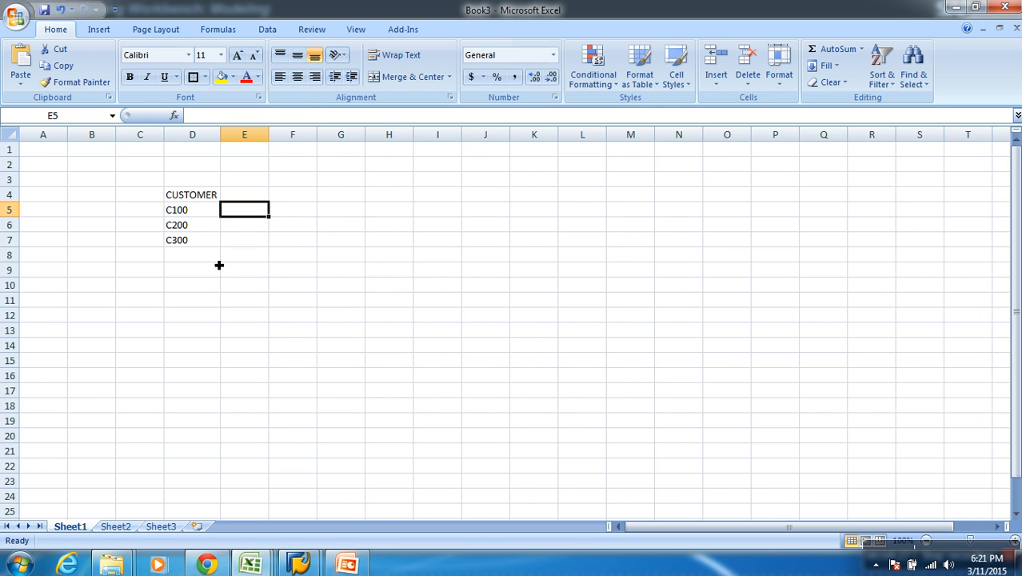
{"action": "left_click", "coordinate": [199, 200]}
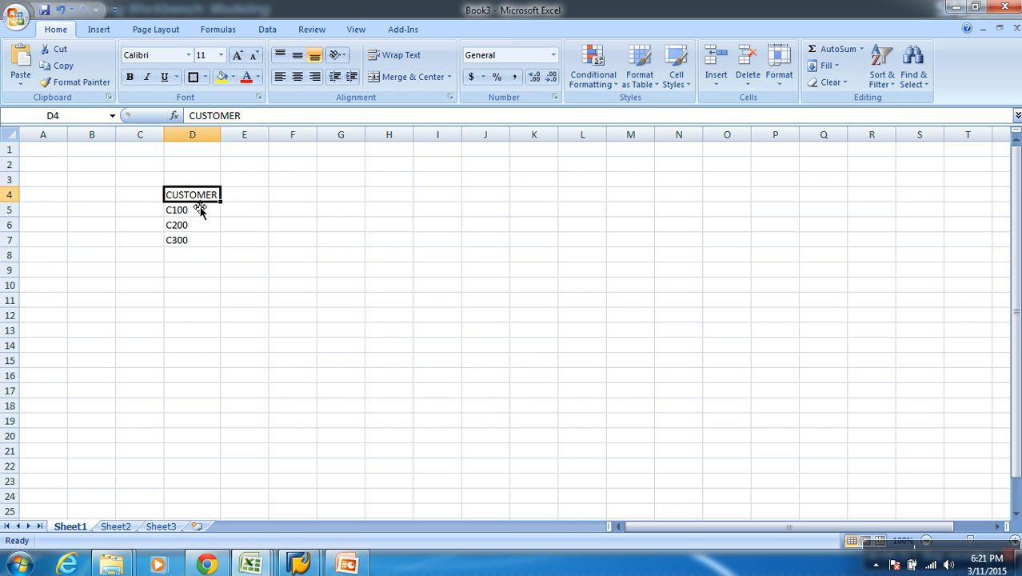
{"action": "left_click_drag", "start_coordinate": [205, 210], "coordinate": [205, 238]}
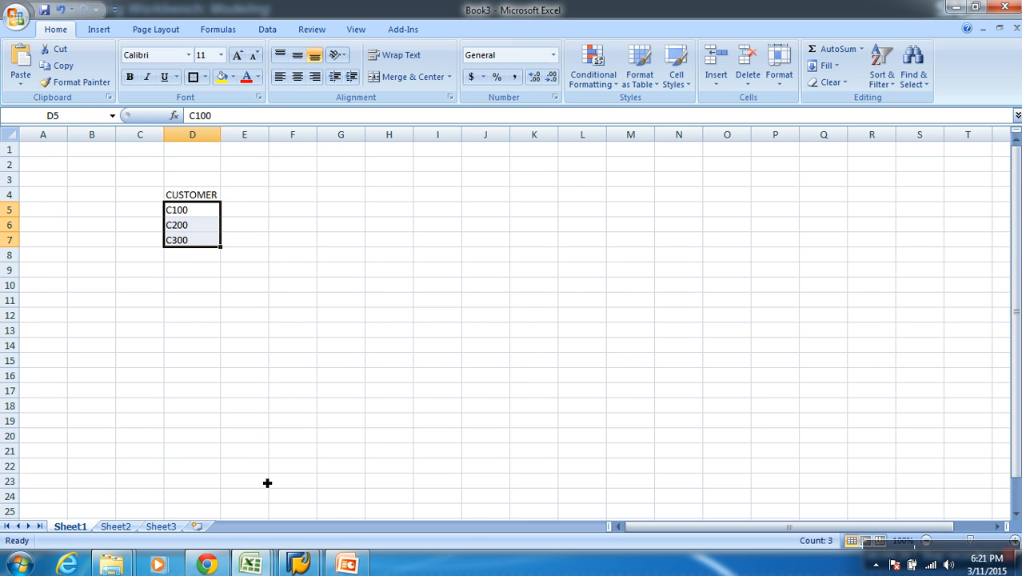
Step: Switch back to SAP and create characteristic ZCCNO, described as "Customer Number", in the Sales Calito (Char) catalog
{"action": "mouse_move", "coordinate": [299, 565]}
{"action": "left_click", "coordinate": [365, 513]}
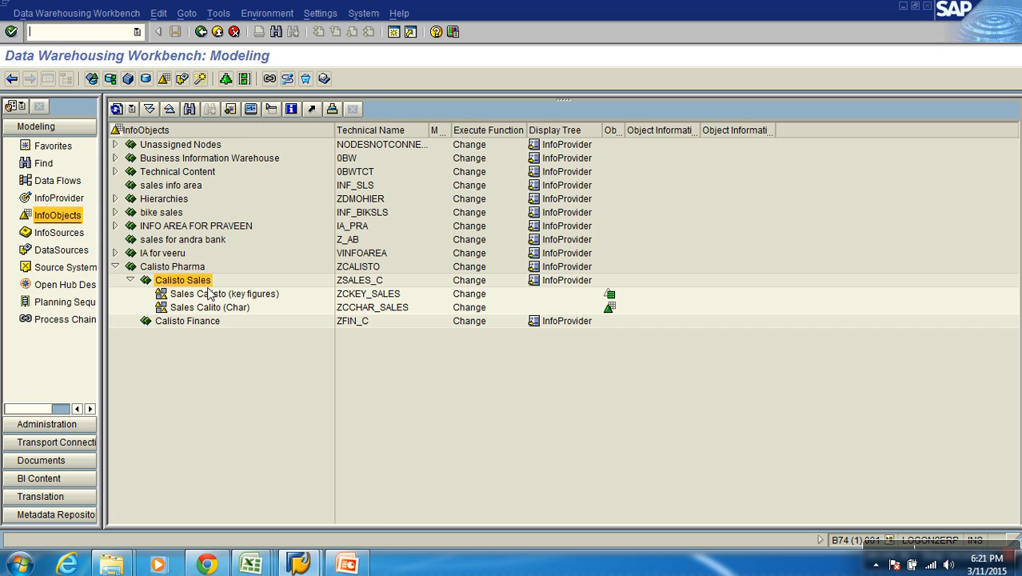
{"action": "left_click", "coordinate": [222, 310]}
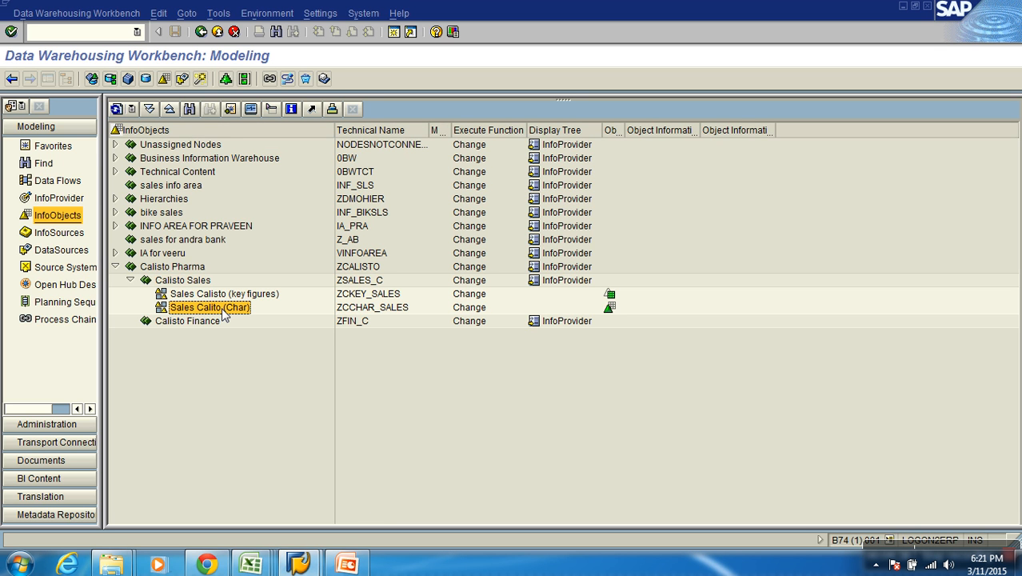
{"action": "right_click", "coordinate": [224, 315]}
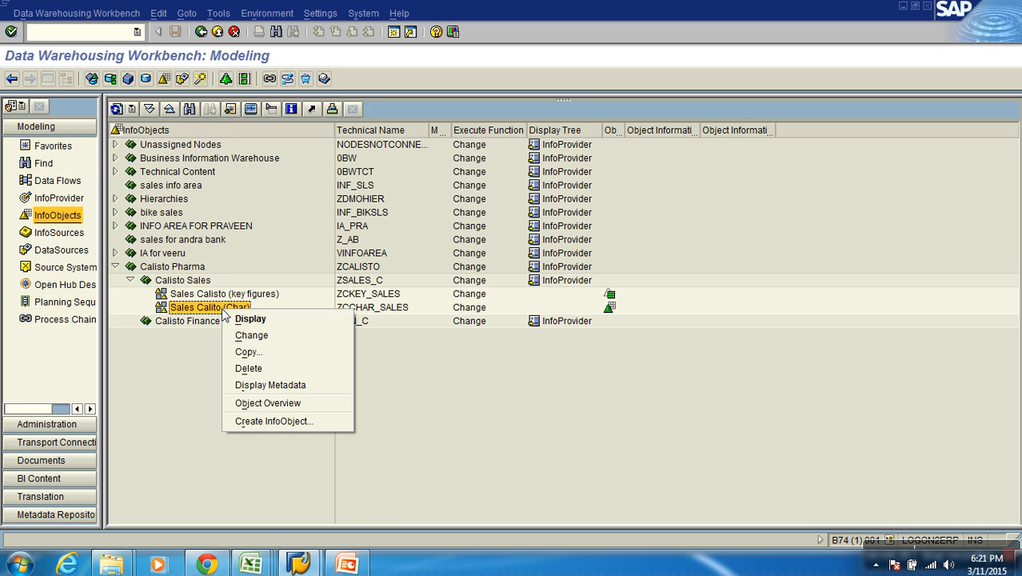
{"action": "left_click", "coordinate": [272, 422]}
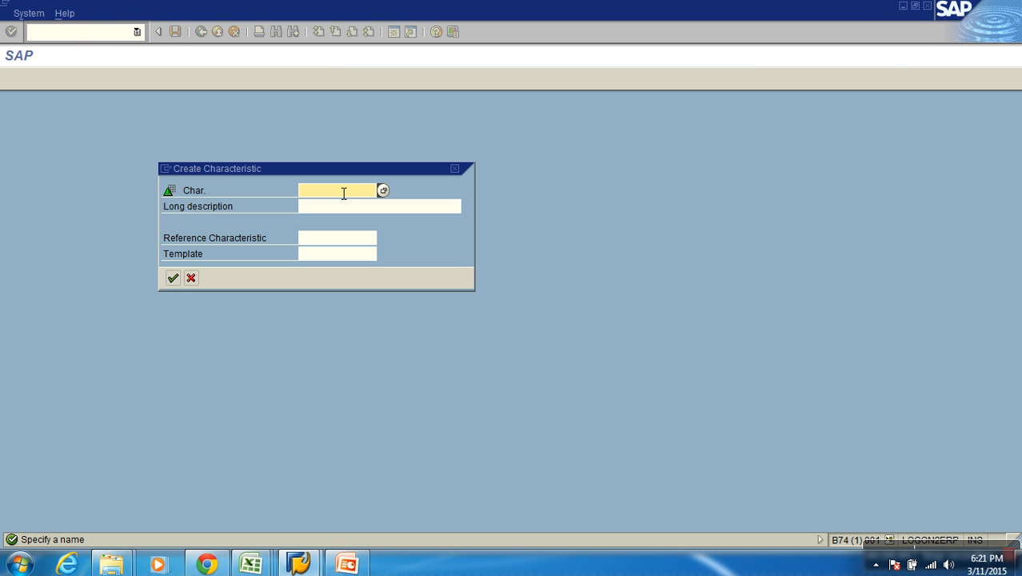
{"action": "left_click_drag", "start_coordinate": [242, 169], "coordinate": [303, 154]}
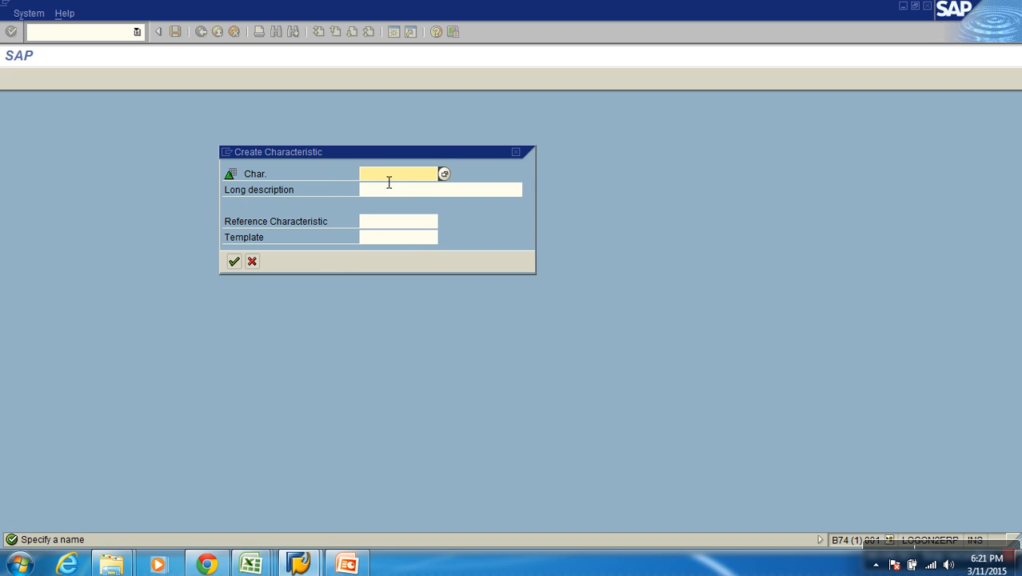
{"action": "type", "text": "Z"}
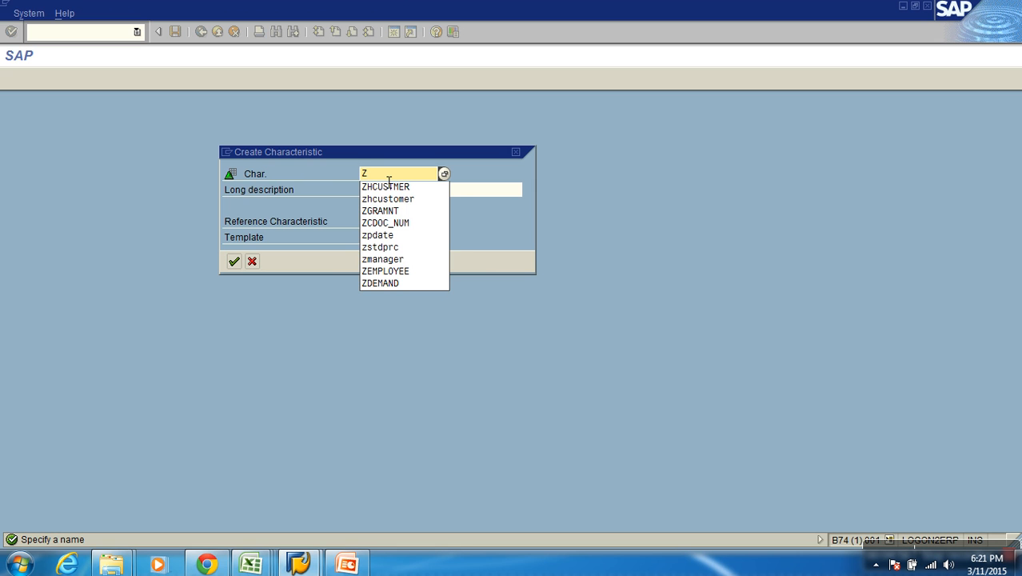
{"action": "type", "text": "C"}
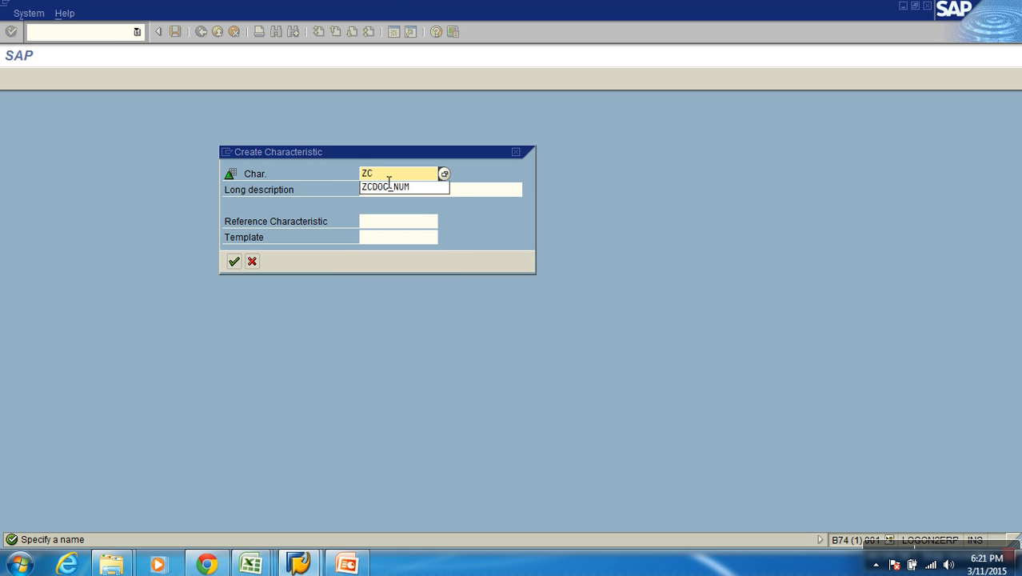
{"action": "type", "text": "CNO"}
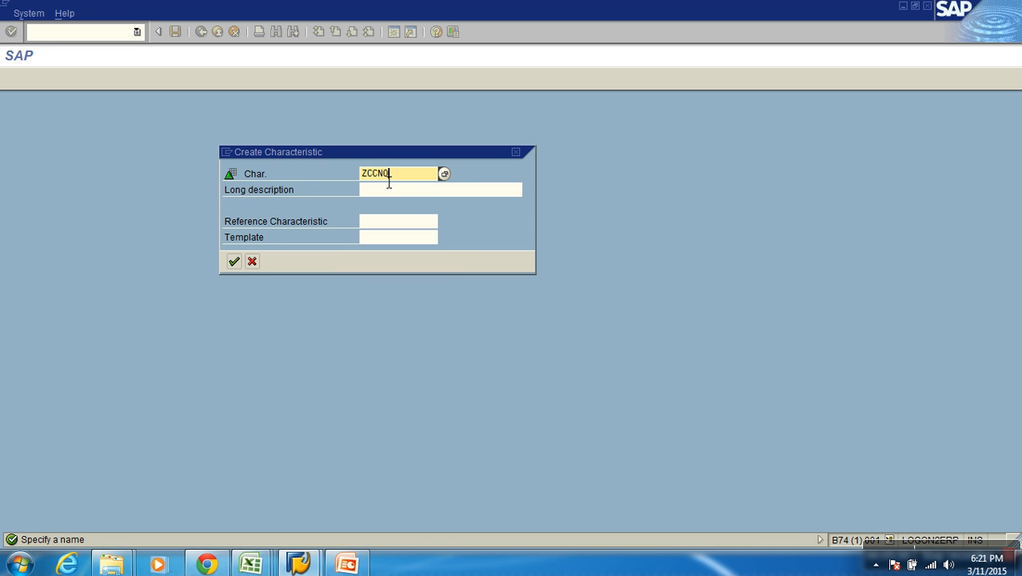
{"action": "key", "text": "Tab"}
{"action": "type", "text": "Customer Number"}
{"action": "key", "text": "Return"}
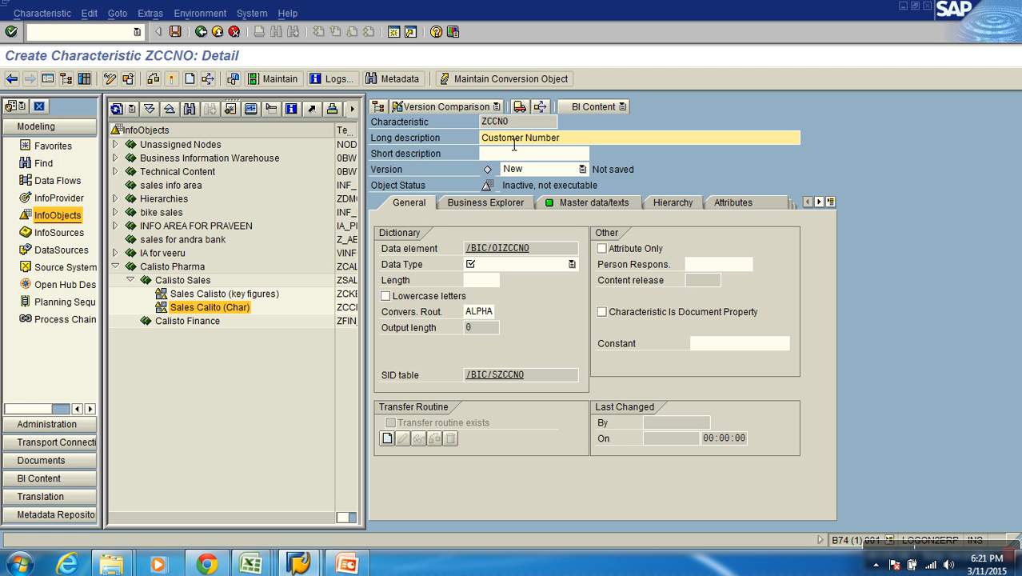
{"action": "left_click_drag", "start_coordinate": [524, 124], "coordinate": [458, 122]}
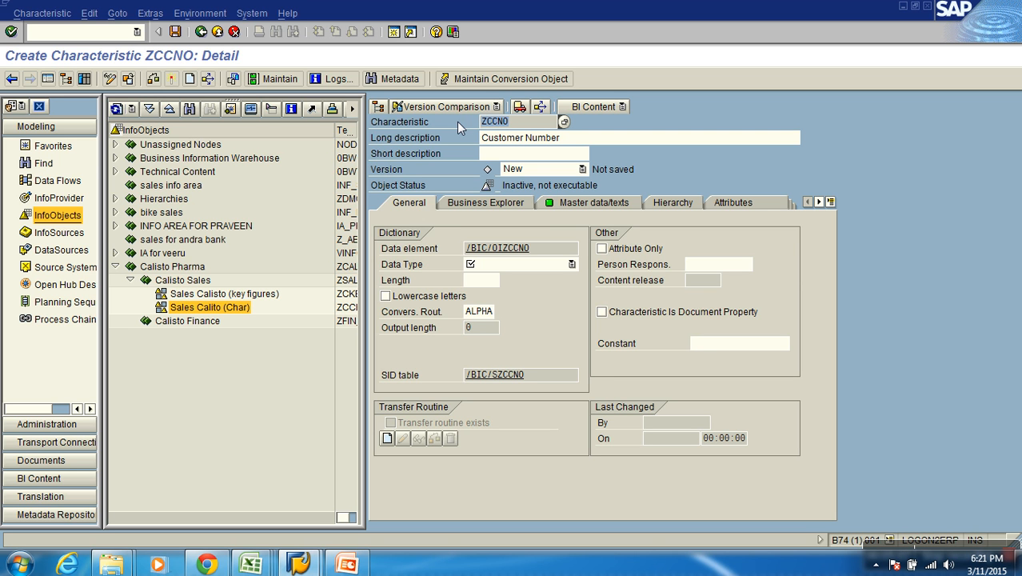
{"action": "left_click_drag", "start_coordinate": [529, 126], "coordinate": [478, 126]}
{"action": "left_click_drag", "start_coordinate": [575, 142], "coordinate": [471, 148]}
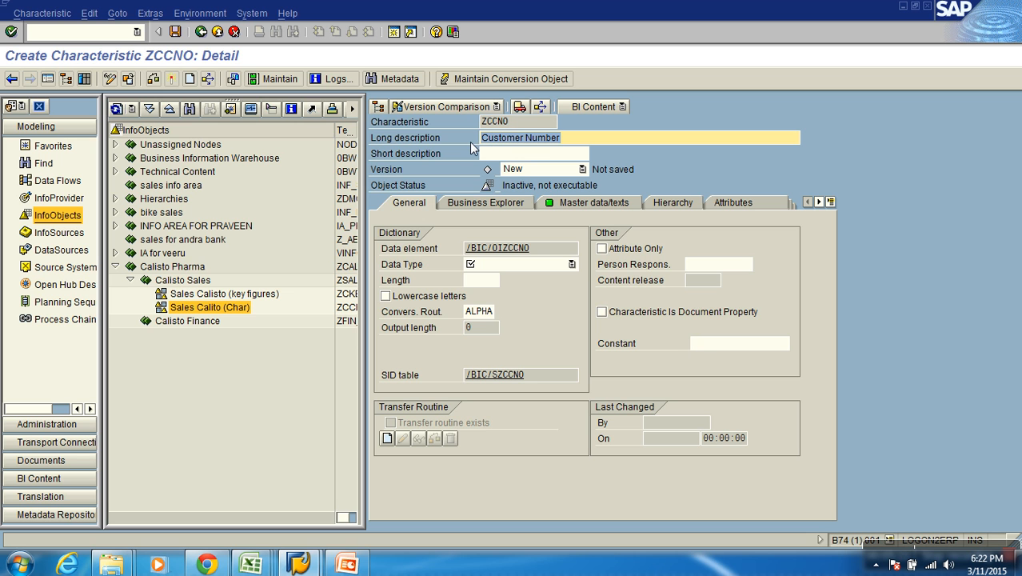
{"action": "left_click", "coordinate": [521, 157]}
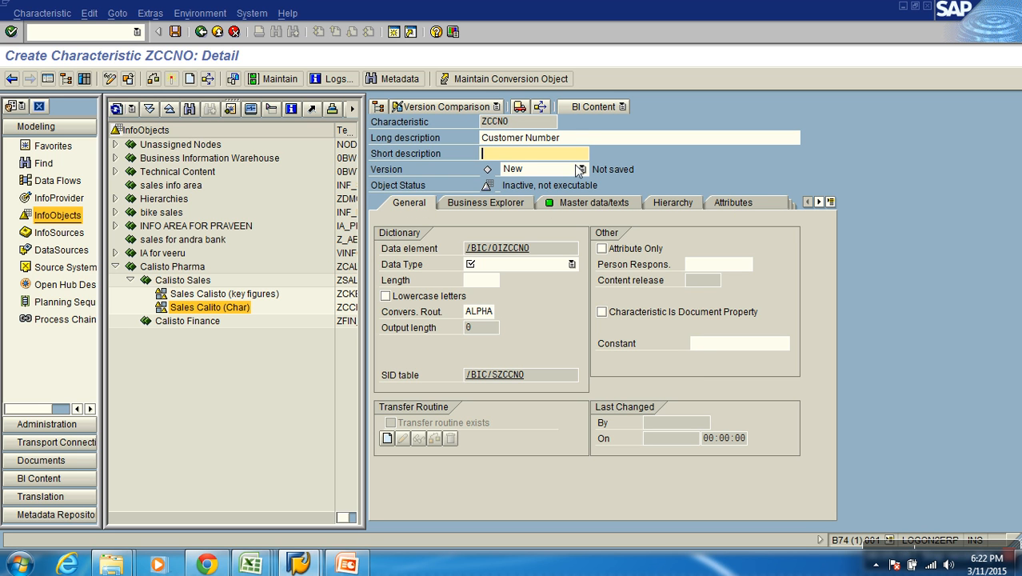
{"action": "left_click_drag", "start_coordinate": [541, 125], "coordinate": [474, 121]}
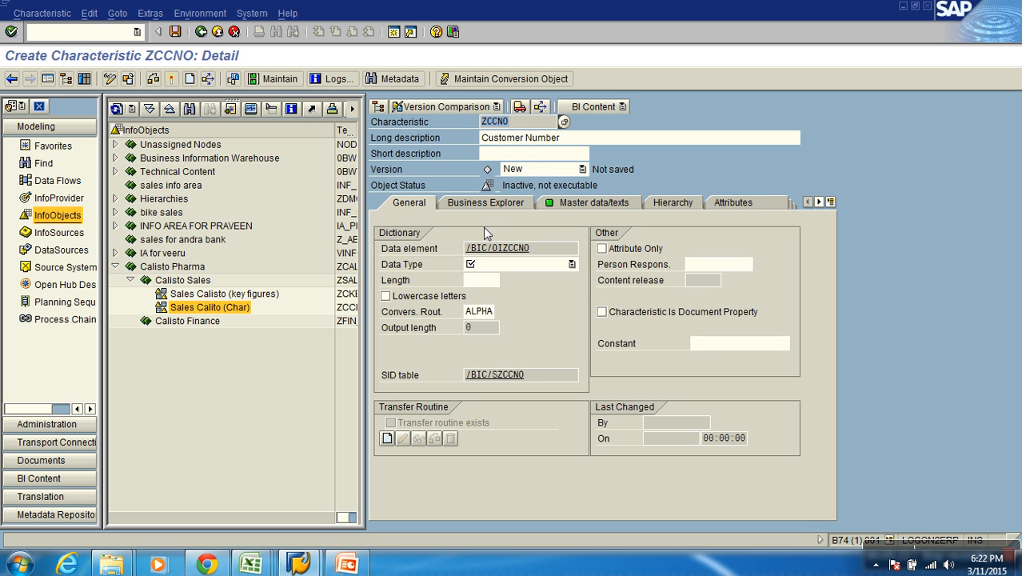
Step: Set the characteristic's data type to CHAR - Character String and its length to 4
{"action": "left_click", "coordinate": [410, 268]}
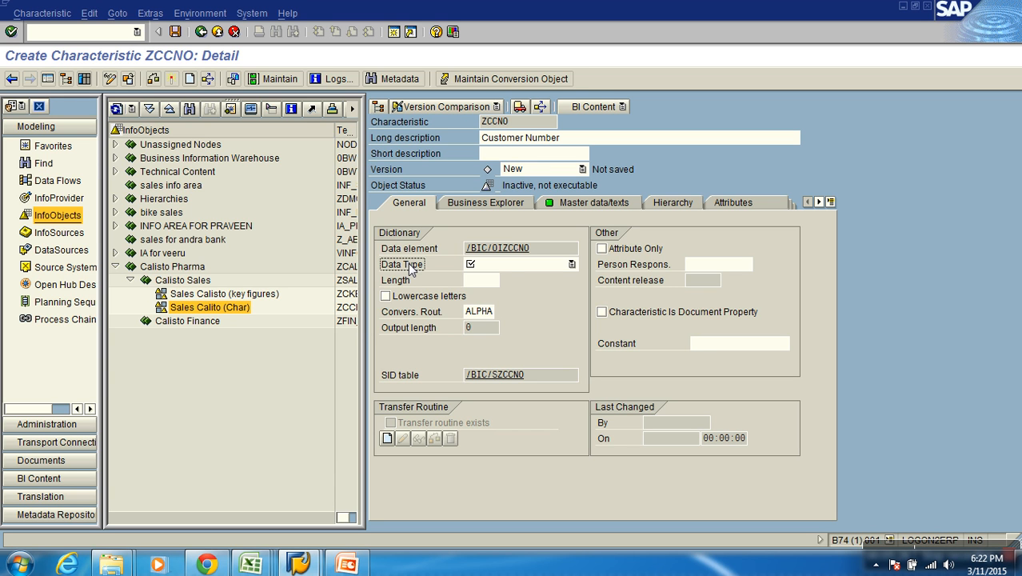
{"action": "left_click", "coordinate": [571, 265]}
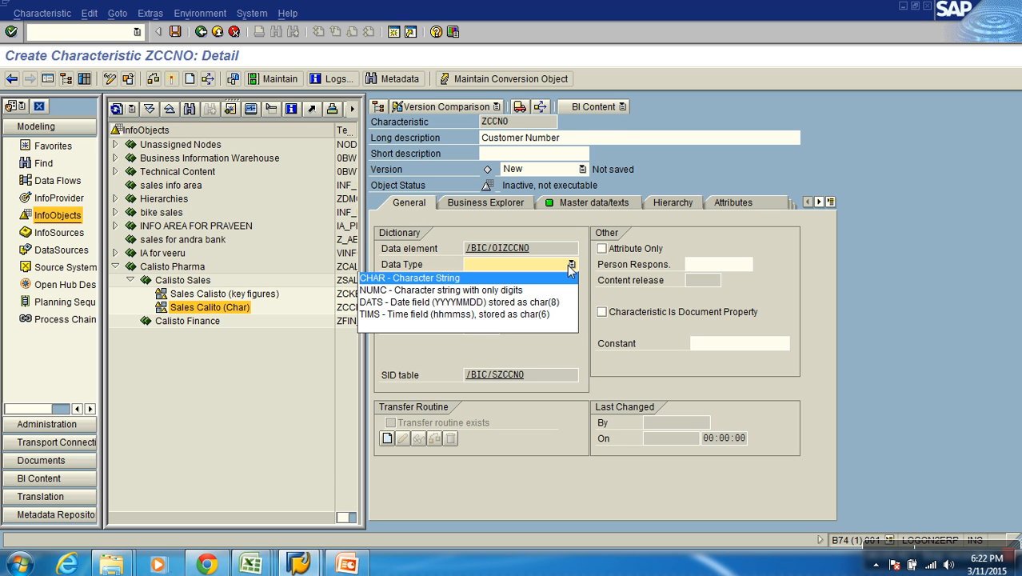
{"action": "left_click", "coordinate": [512, 277]}
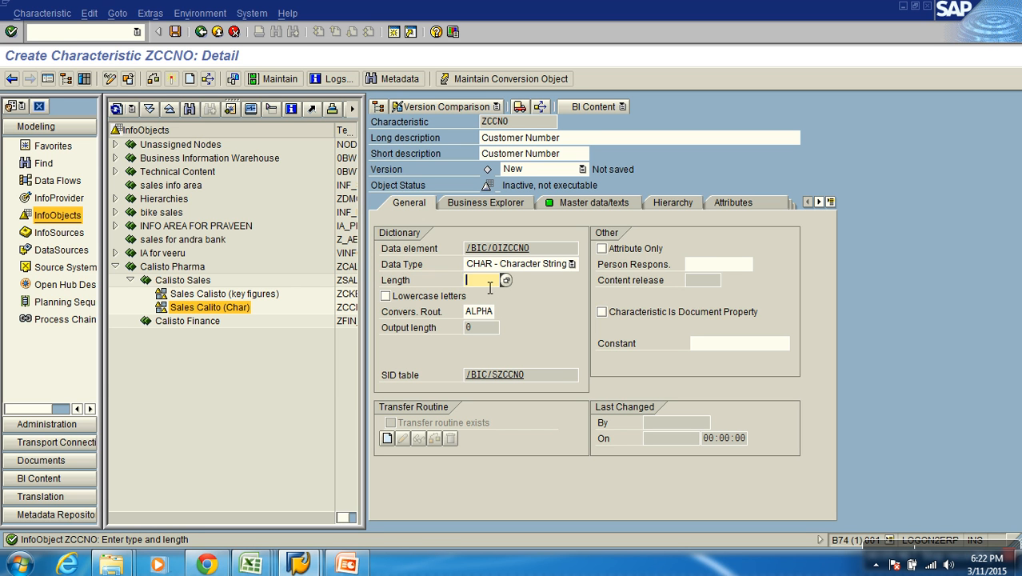
{"action": "type", "text": "4"}
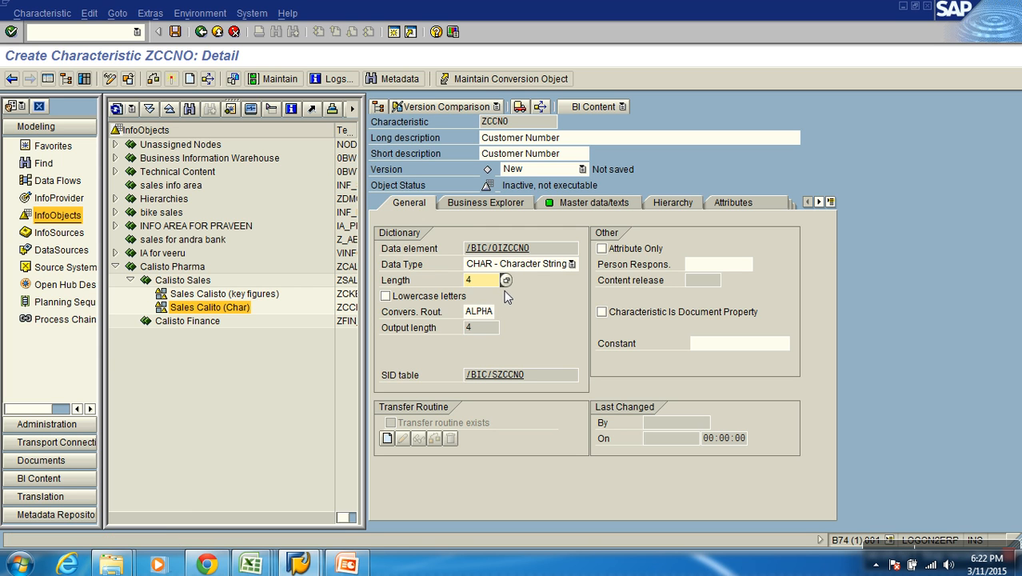
Step: Look through the possible length values down to the end of the list, and close it without choosing one
{"action": "left_click", "coordinate": [506, 280]}
{"action": "scroll", "coordinate": [168, 240], "scroll_direction": "down", "scroll_amount": 20}
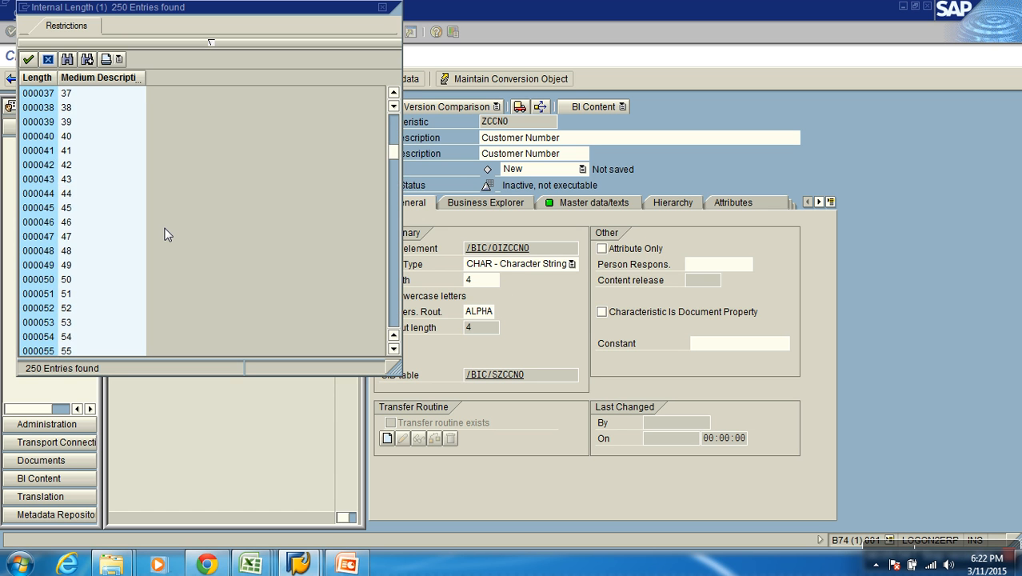
{"action": "scroll", "coordinate": [168, 234], "scroll_direction": "down", "scroll_amount": 20}
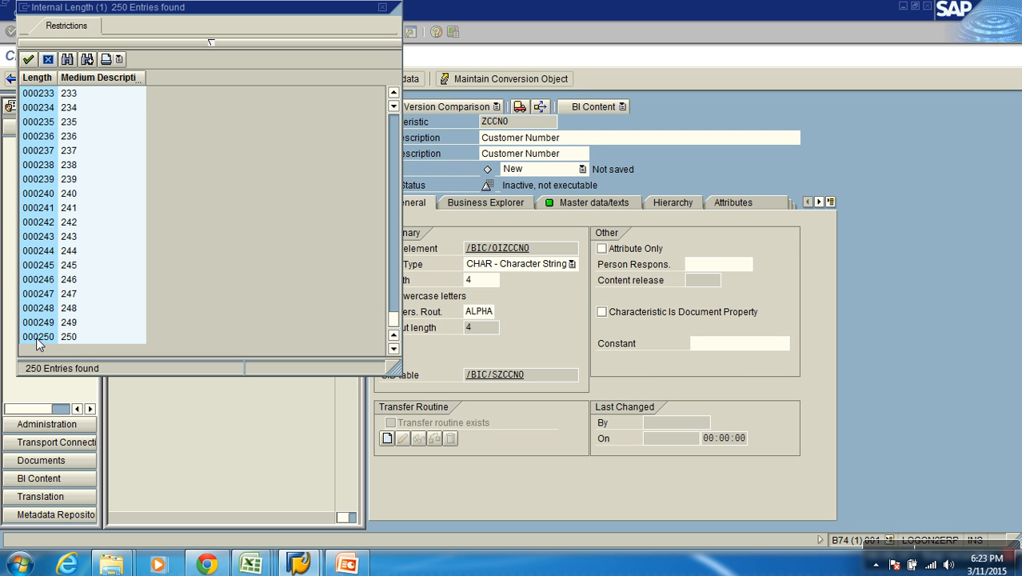
{"action": "left_click", "coordinate": [49, 60]}
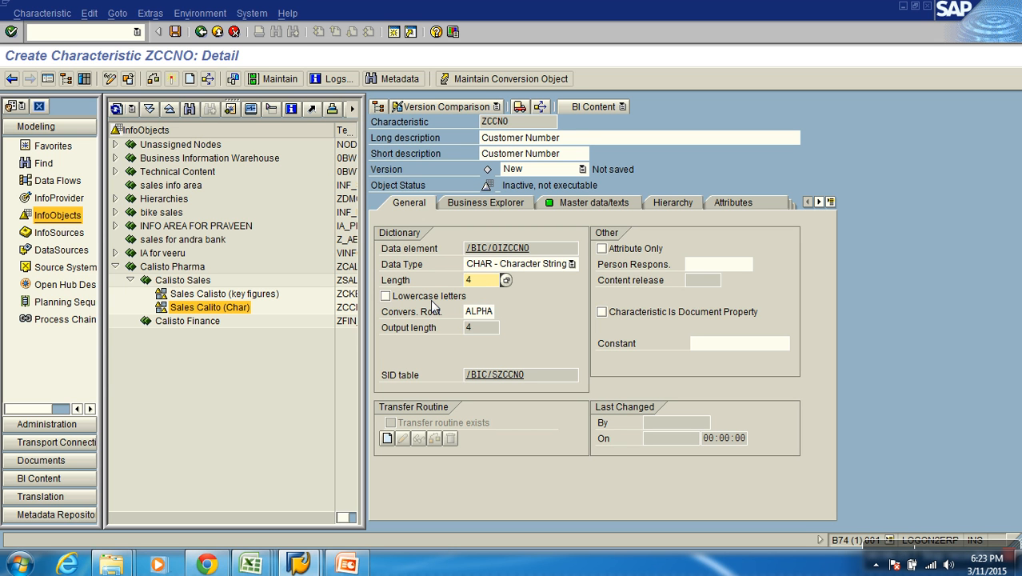
{"action": "left_click", "coordinate": [486, 124]}
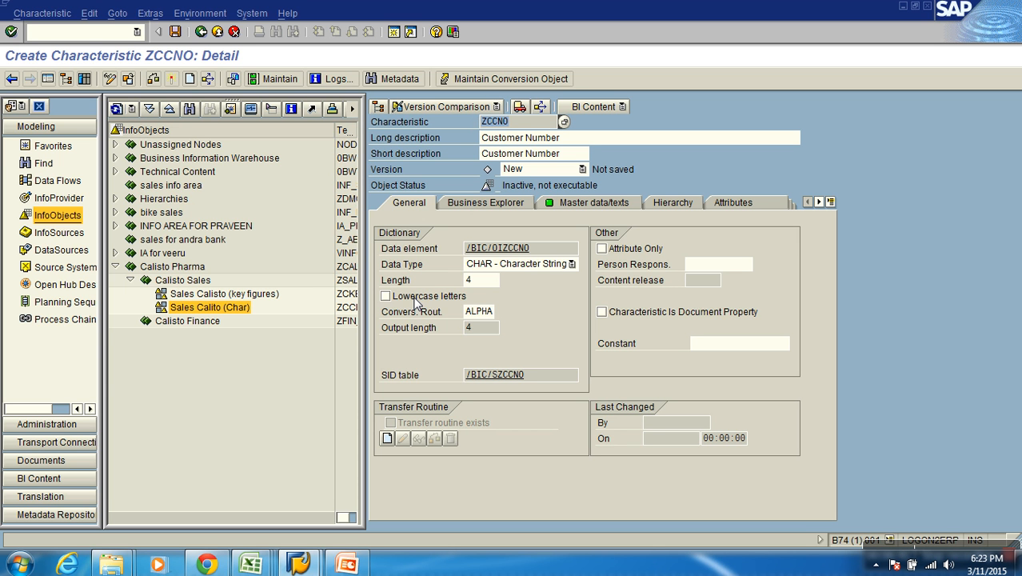
{"action": "double_click", "coordinate": [483, 121]}
{"action": "left_click_drag", "start_coordinate": [467, 312], "coordinate": [500, 312]}
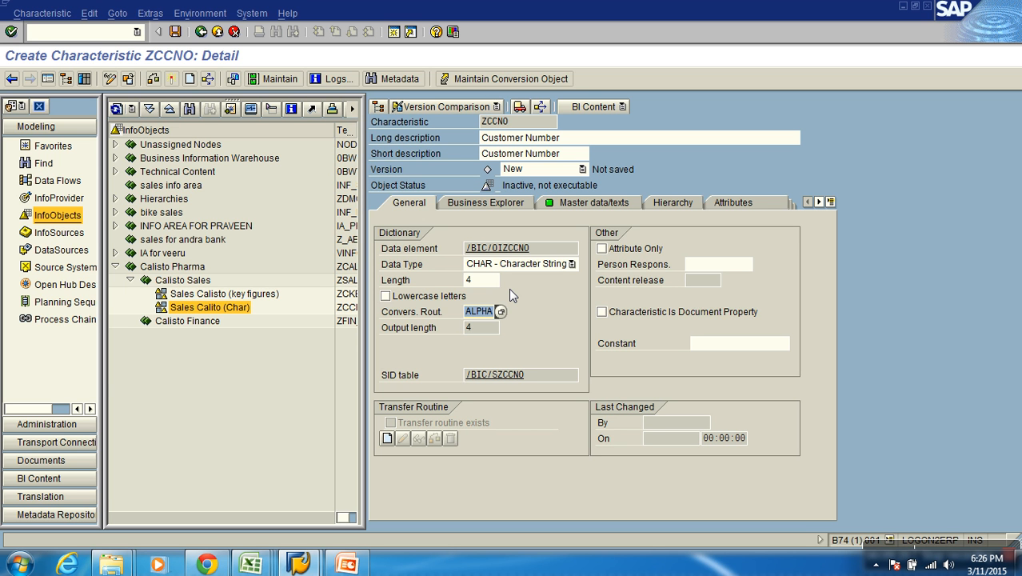
{"action": "left_click", "coordinate": [512, 294]}
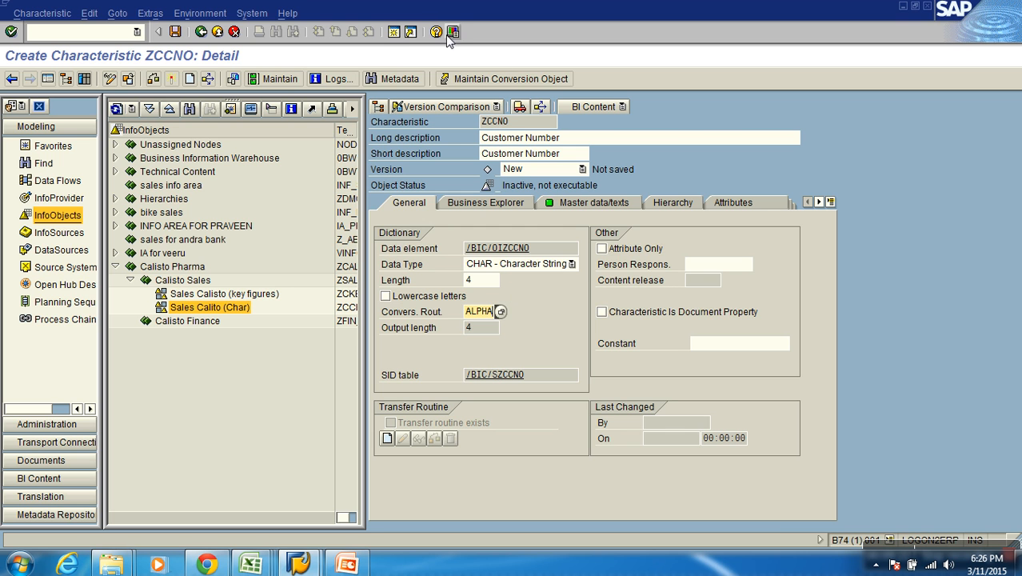
Step: Open transaction SE37 in a new session and display the source code of function module CONVERSION_EXIT_ALPHA_INPUT
{"action": "left_click", "coordinate": [396, 32]}
{"action": "type", "text": "se37"}
{"action": "key", "text": "Return"}
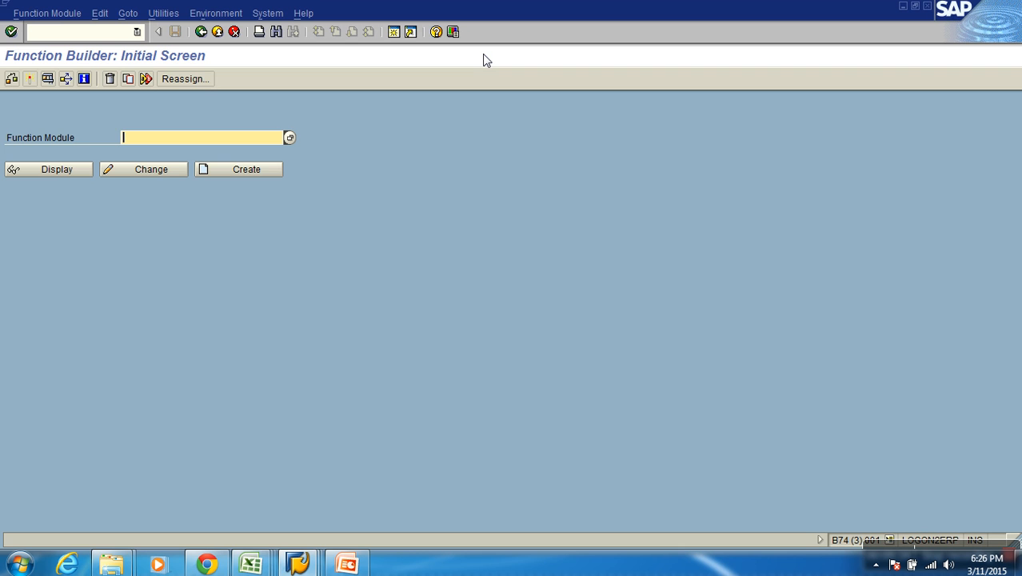
{"action": "type", "text": "con"}
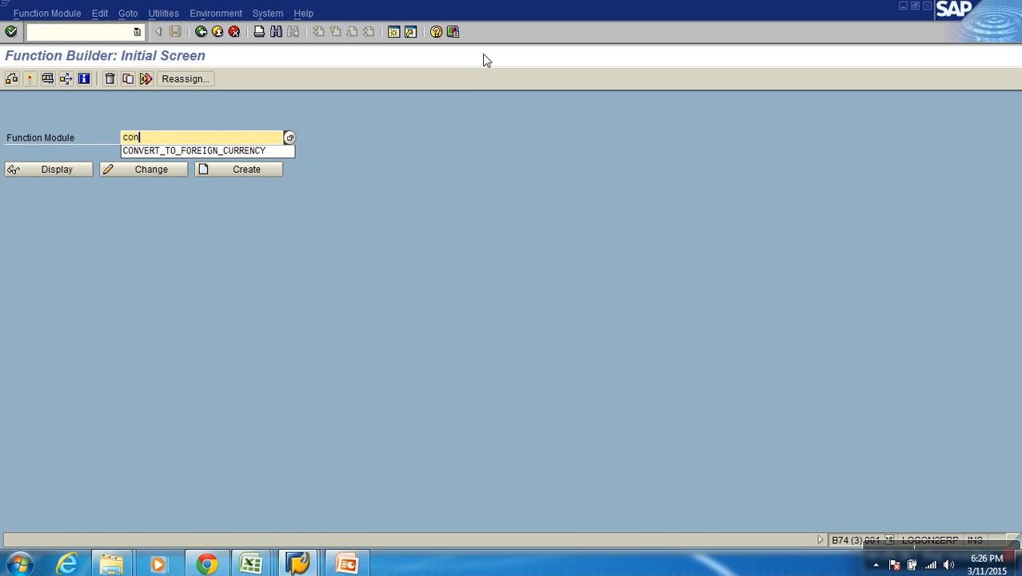
{"action": "type", "text": "version_ex"}
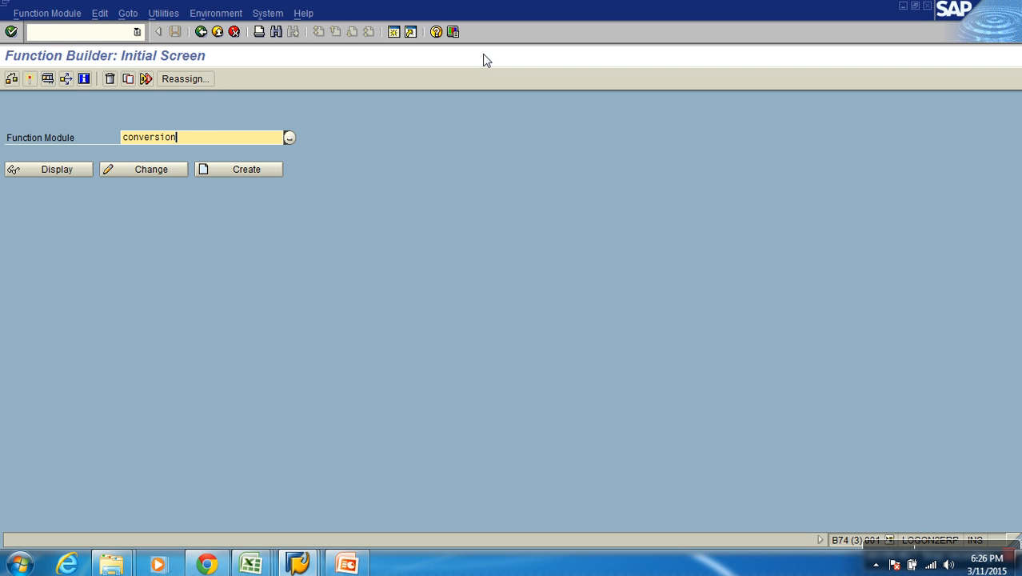
{"action": "type", "text": "it_alpha_input"}
{"action": "left_click", "coordinate": [68, 171]}
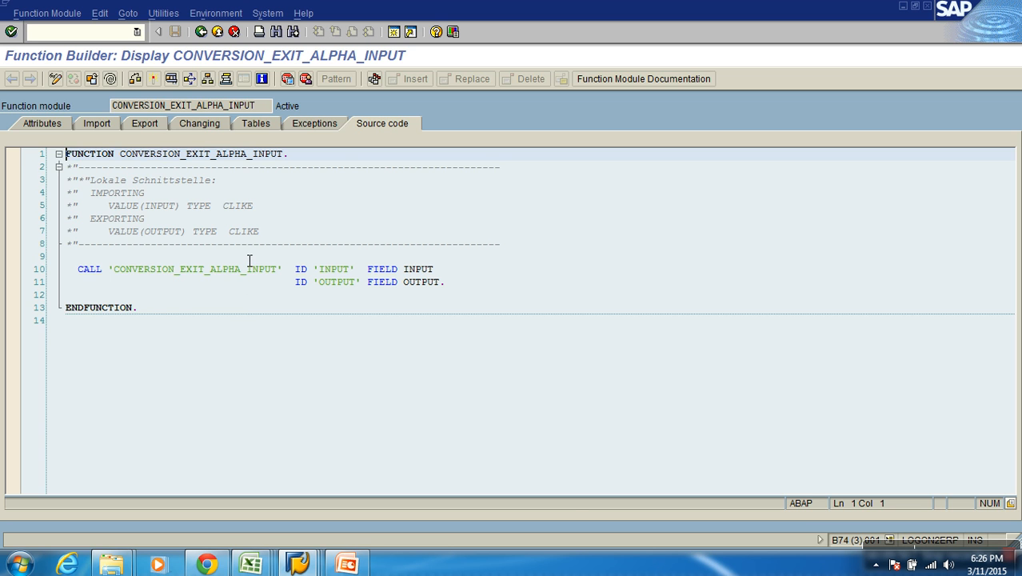
Step: Test function module CONVERSION_EXIT_ALPHA_INPUT with input 111 and view its output through to the end
{"action": "left_click", "coordinate": [201, 32]}
{"action": "left_click_drag", "start_coordinate": [206, 139], "coordinate": [242, 143]}
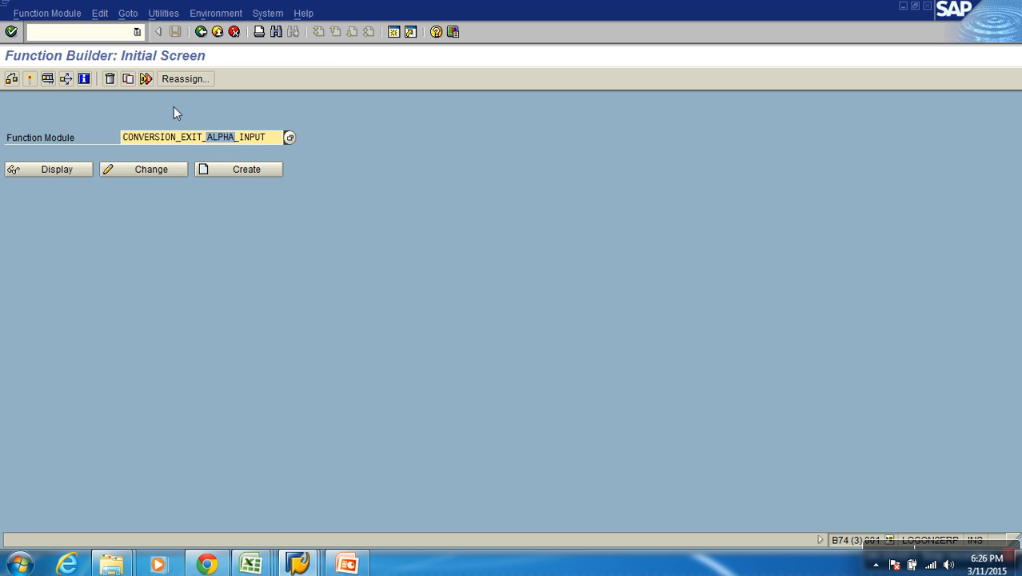
{"action": "left_click", "coordinate": [73, 171]}
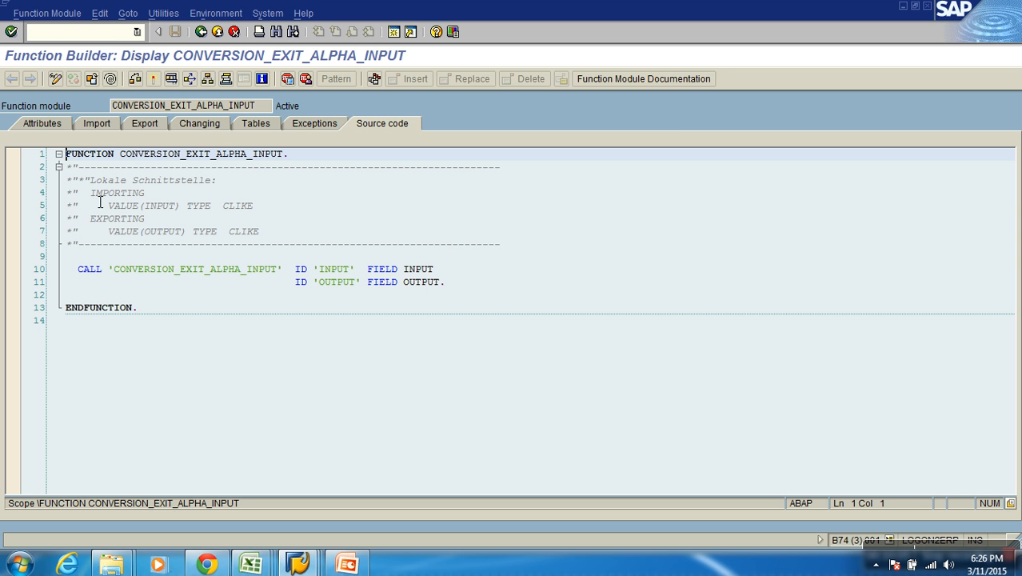
{"action": "left_click", "coordinate": [171, 79]}
{"action": "left_click", "coordinate": [196, 189]}
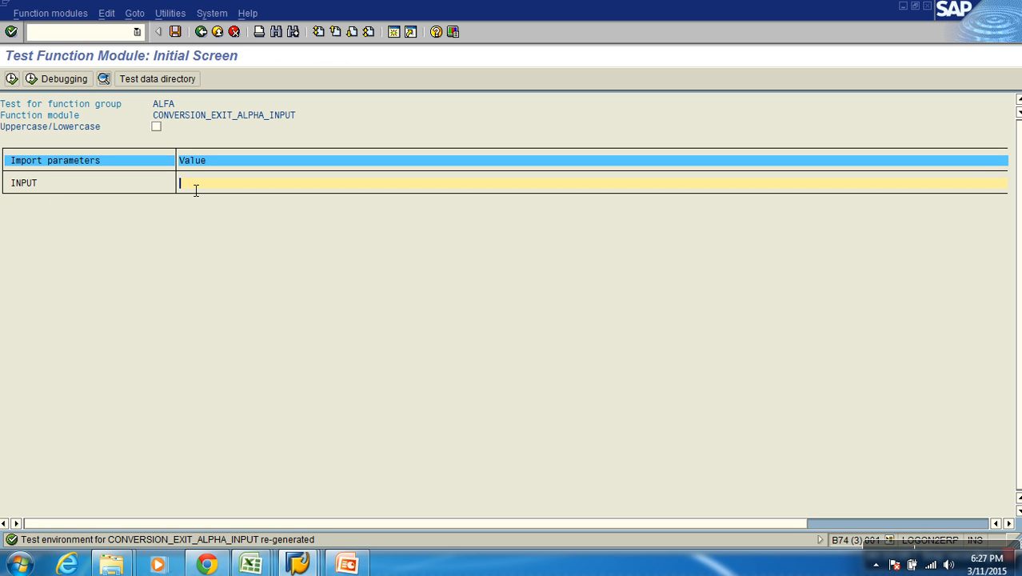
{"action": "type", "text": "111"}
{"action": "left_click", "coordinate": [12, 79]}
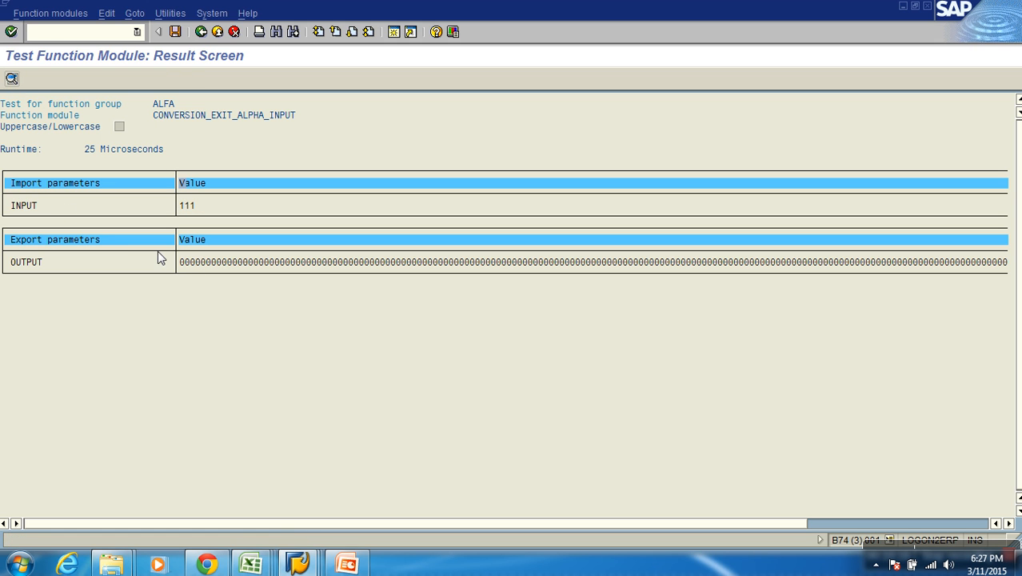
{"action": "left_click", "coordinate": [854, 524]}
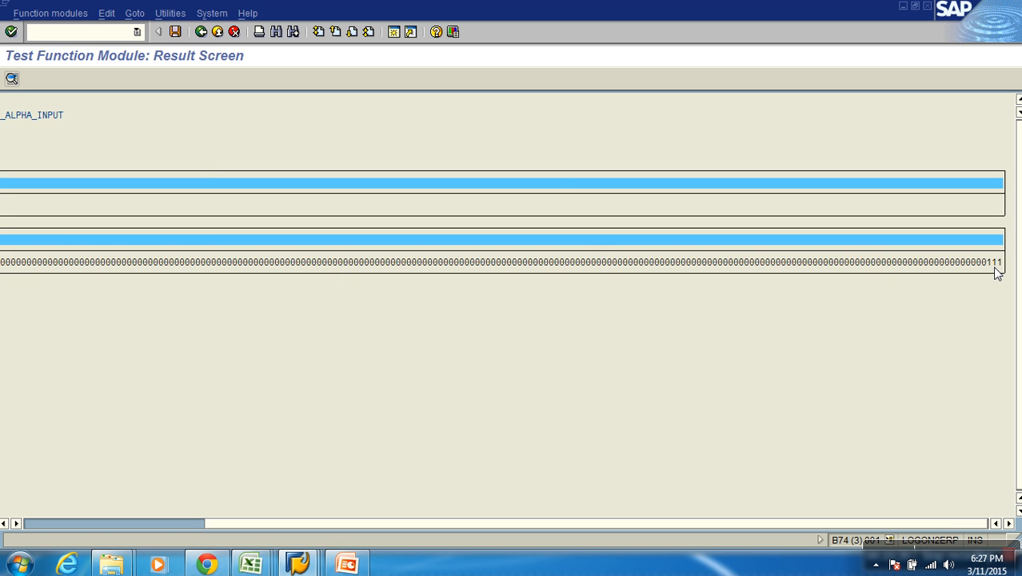
Step: Return to the Function Builder and test CONVERSION_EXIT_ALPHA_OUTPUT with 9999 preceded by a long run of zeros as input
{"action": "left_click", "coordinate": [201, 32]}
{"action": "left_click", "coordinate": [201, 32]}
{"action": "left_click", "coordinate": [201, 32]}
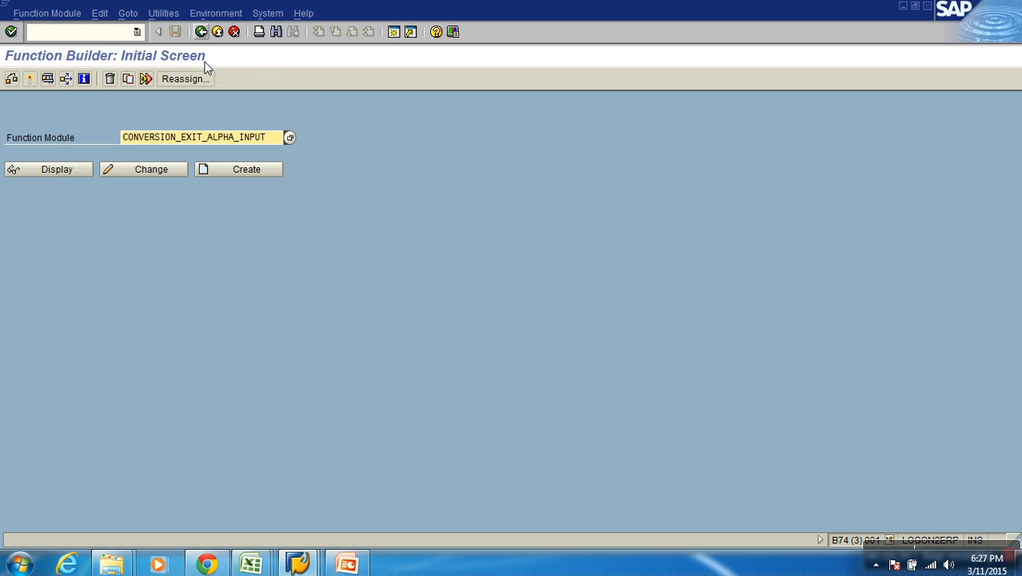
{"action": "double_click", "coordinate": [248, 145]}
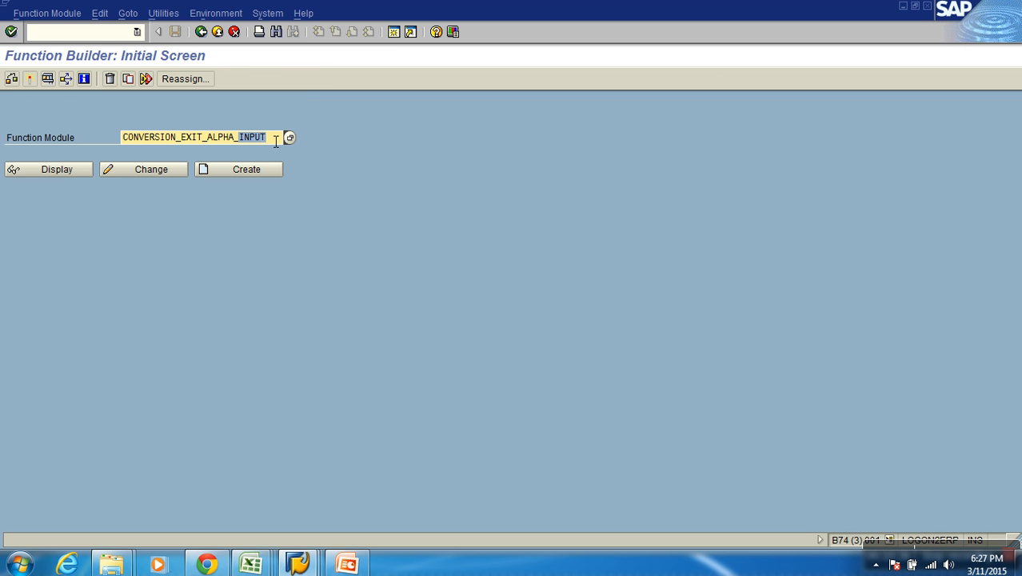
{"action": "type", "text": "output"}
{"action": "left_click", "coordinate": [47, 78]}
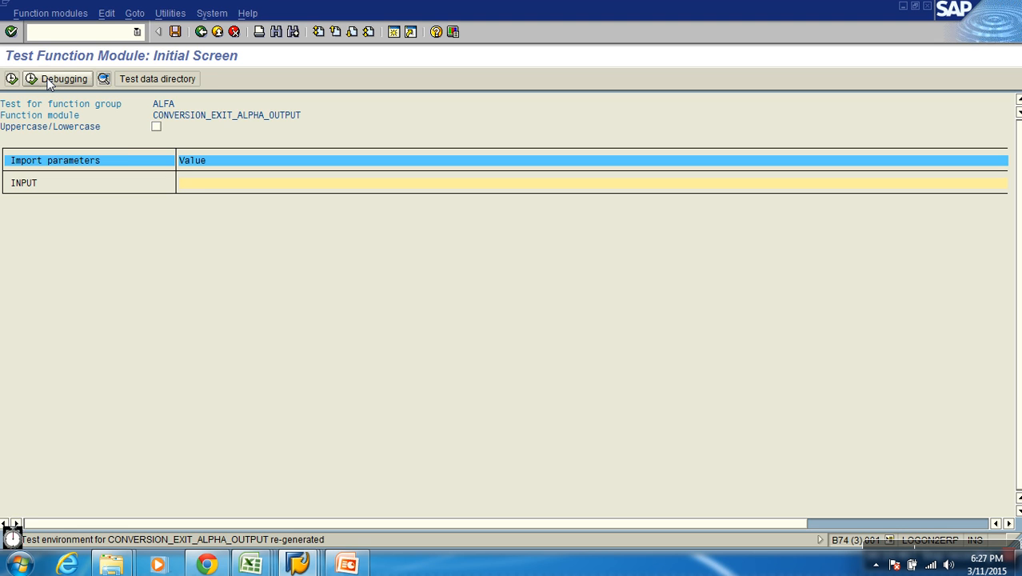
{"action": "type", "text": "0"}
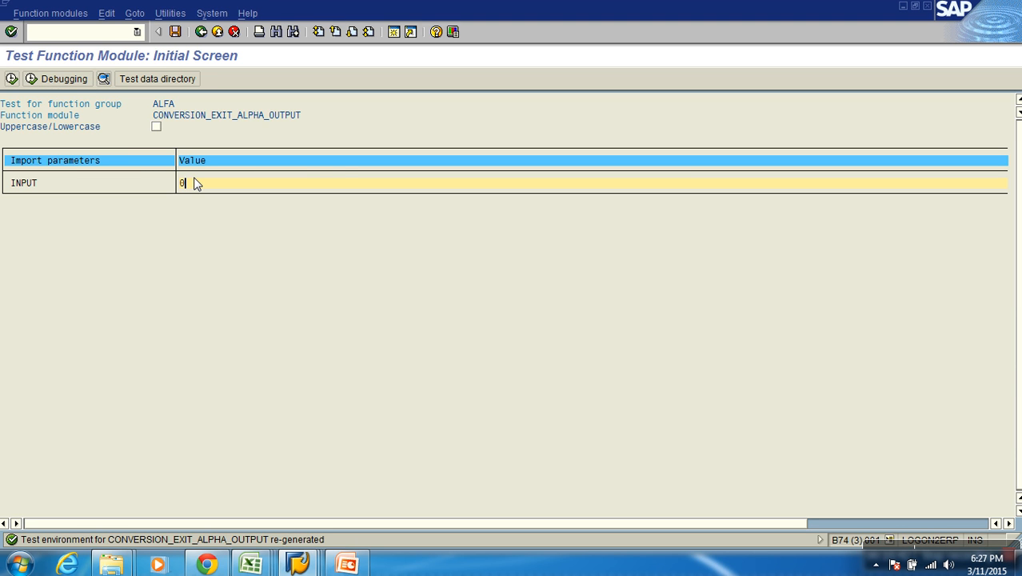
{"action": "type", "text": "00000000000000000000000000009999"}
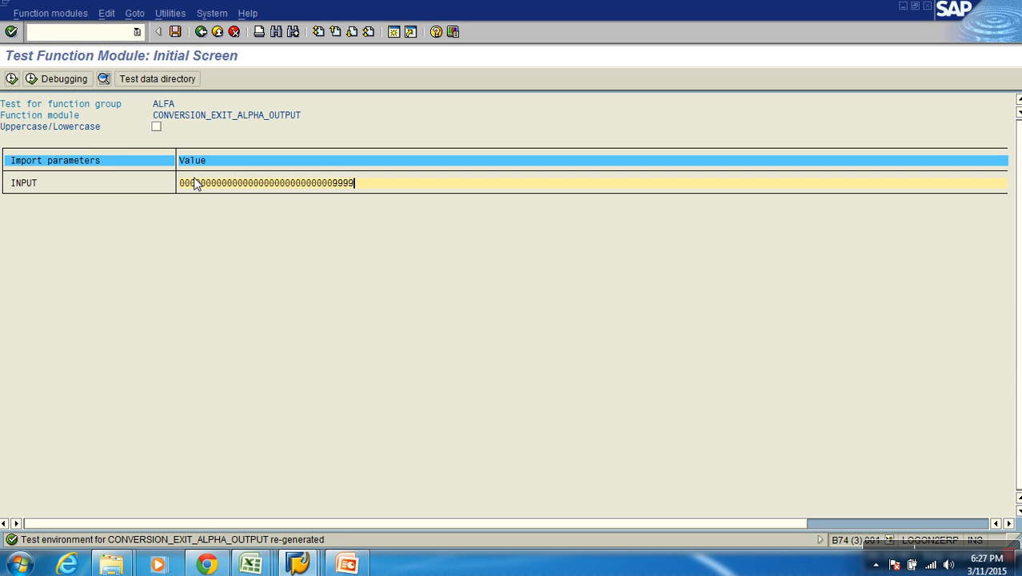
{"action": "left_click", "coordinate": [11, 79]}
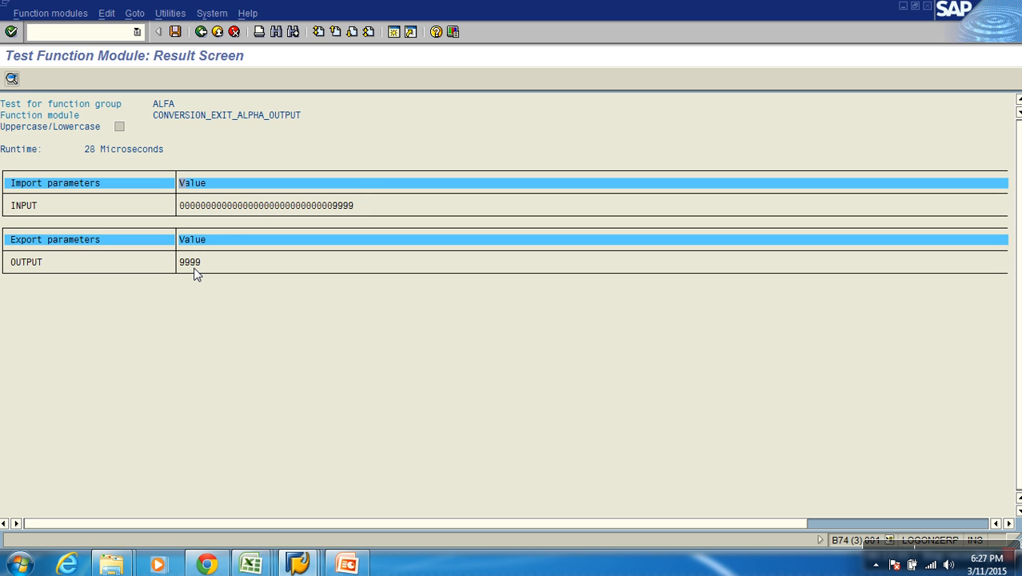
Step: Return to the Function Builder and test CONVERSION_EXIT_ALPHA_INPUT with the alphanumeric value c100 as input
{"action": "left_click", "coordinate": [201, 32]}
{"action": "left_click", "coordinate": [203, 33]}
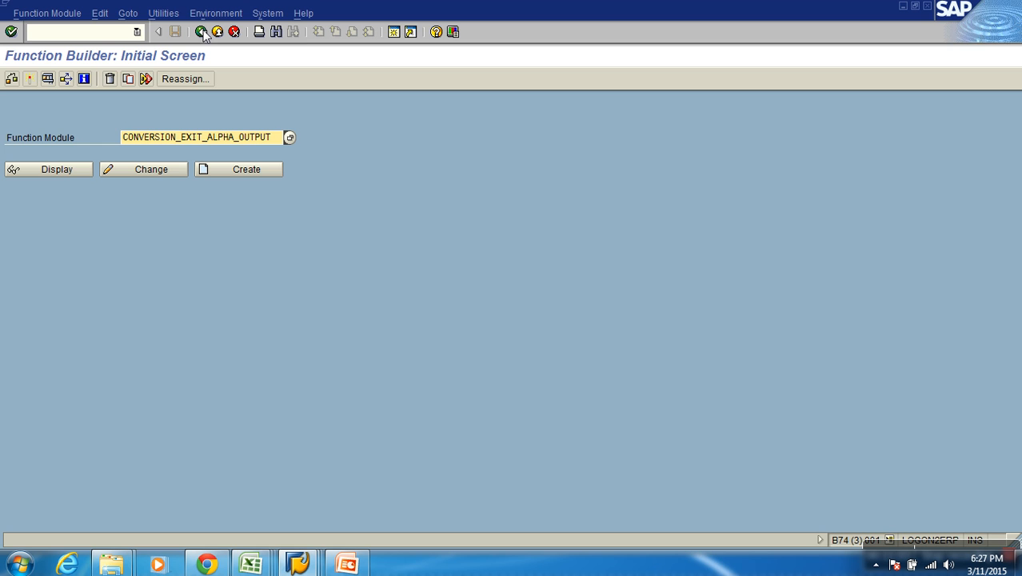
{"action": "left_click", "coordinate": [239, 137]}
{"action": "key", "text": "Delete"}
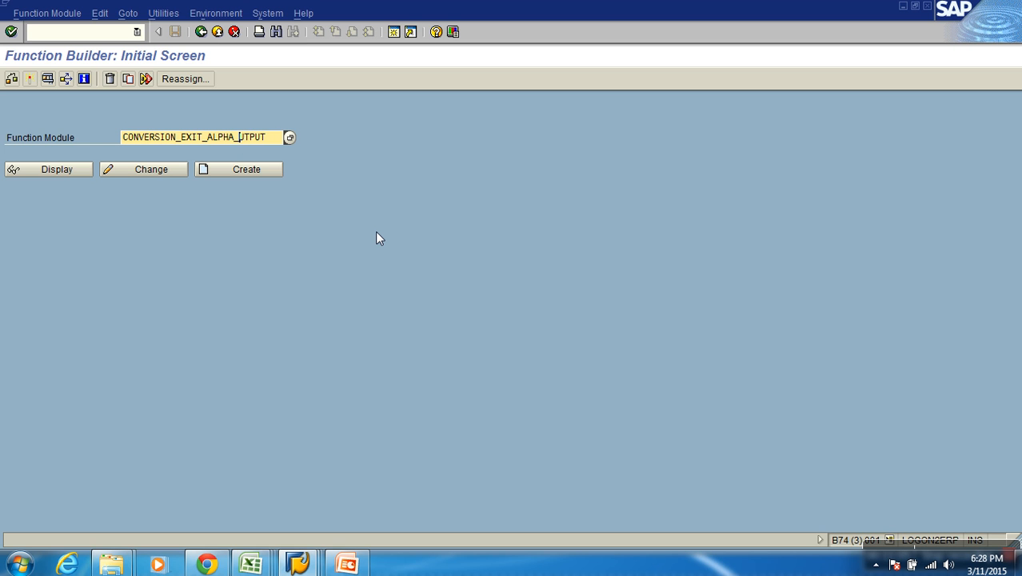
{"action": "key", "text": "Delete"}
{"action": "key", "text": "Delete"}
{"action": "key", "text": "Delete"}
{"action": "key", "text": "Delete"}
{"action": "key", "text": "Delete"}
{"action": "type", "text": "inp"}
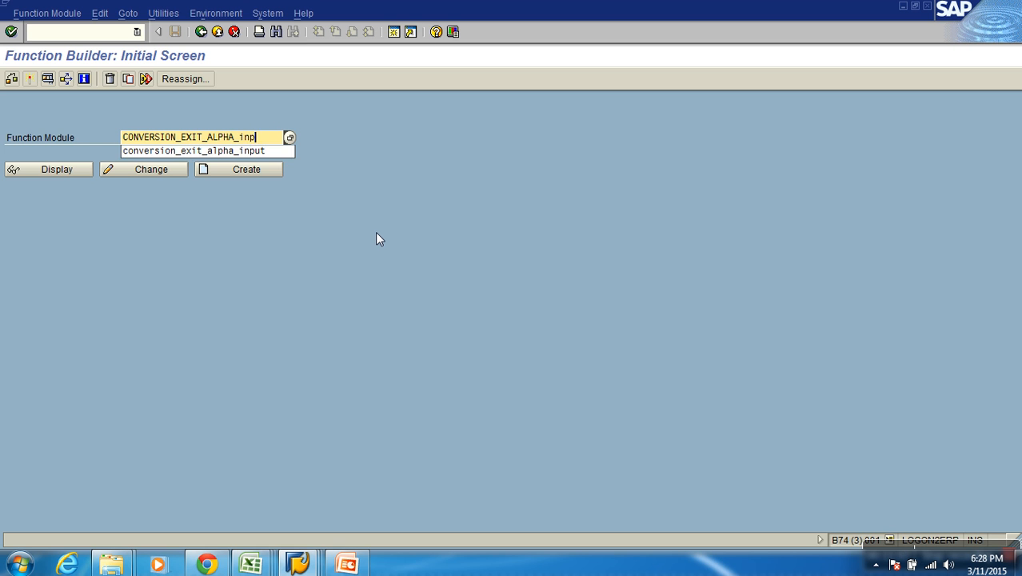
{"action": "type", "text": "ut"}
{"action": "key", "text": "BackSpace"}
{"action": "type", "text": "t"}
{"action": "key", "text": "F8"}
{"action": "type", "text": "c100"}
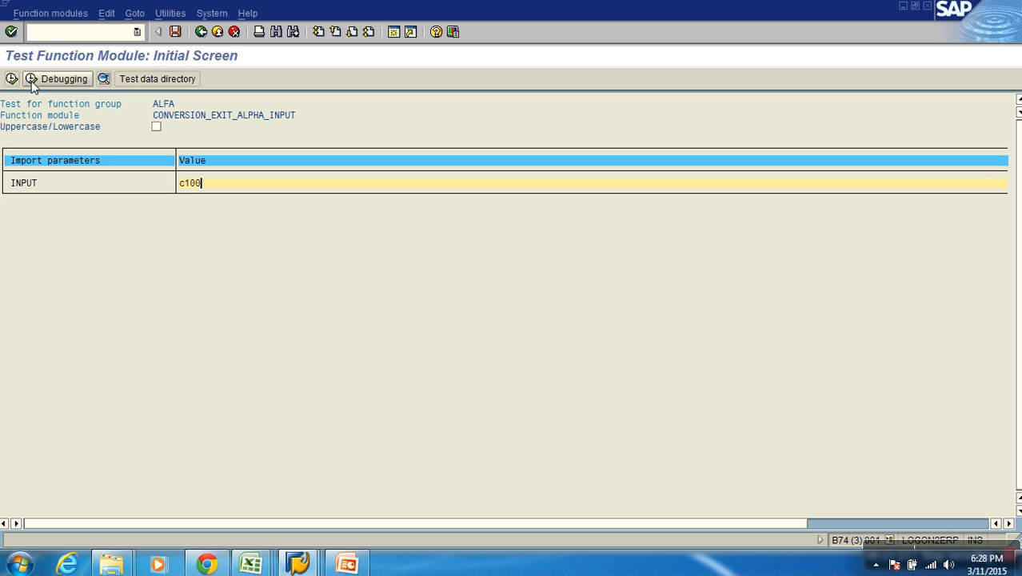
{"action": "key", "text": "F8"}
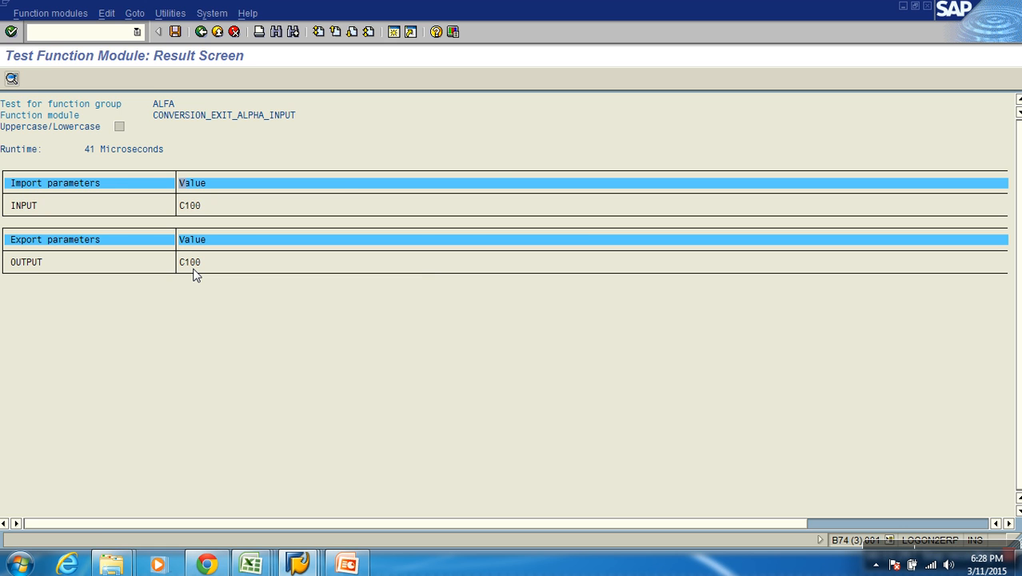
Step: Switch back to characteristic ZCCNO and look through the available conversion routines as far as PERI7
{"action": "key", "text": "alt+Tab"}
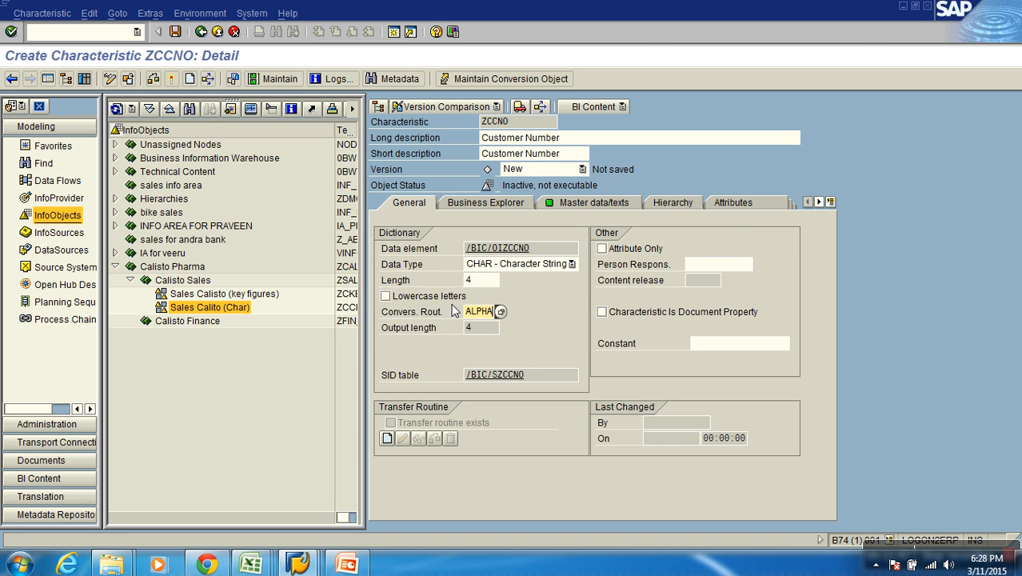
{"action": "left_click", "coordinate": [500, 312]}
{"action": "scroll", "coordinate": [108, 284], "scroll_direction": "down", "scroll_amount": 4}
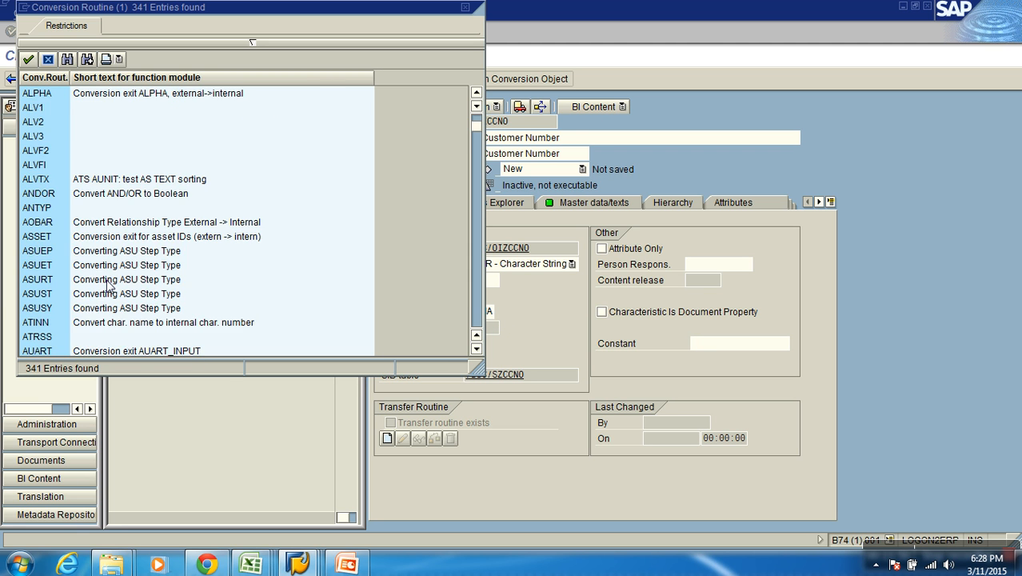
{"action": "scroll", "coordinate": [106, 284], "scroll_direction": "down", "scroll_amount": 20}
{"action": "scroll", "coordinate": [108, 284], "scroll_direction": "down", "scroll_amount": 20}
{"action": "scroll", "coordinate": [108, 284], "scroll_direction": "down", "scroll_amount": 20}
{"action": "scroll", "coordinate": [108, 285], "scroll_direction": "down", "scroll_amount": 12}
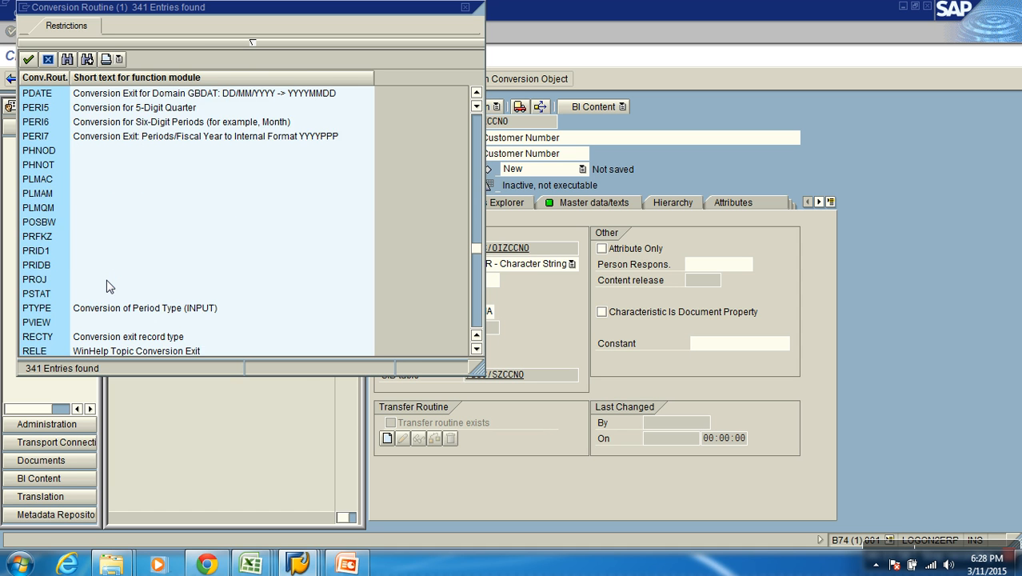
{"action": "scroll", "coordinate": [110, 286], "scroll_direction": "down", "scroll_amount": 1}
{"action": "scroll", "coordinate": [108, 286], "scroll_direction": "up", "scroll_amount": 1}
{"action": "left_click", "coordinate": [36, 137]}
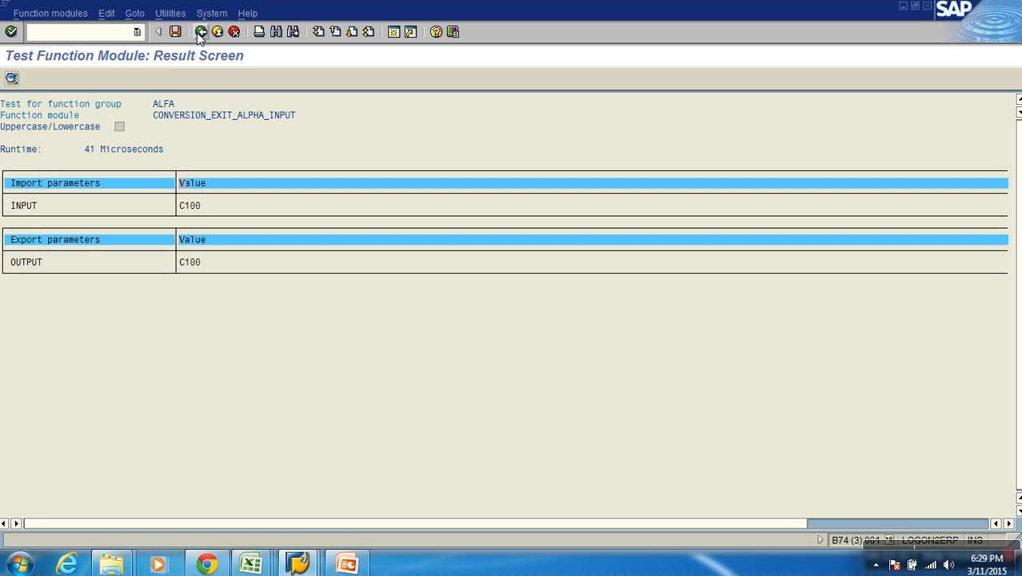
Step: In the Function Builder session, test function module CONVERSION_EXIT_PERI7_INPUT with input 201001
{"action": "left_click", "coordinate": [201, 32]}
{"action": "left_click", "coordinate": [201, 32]}
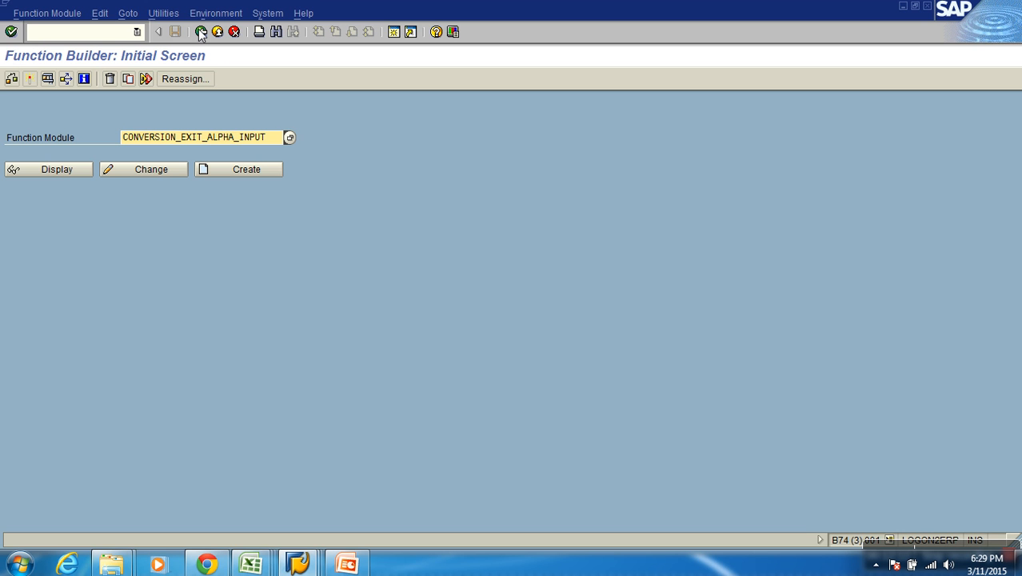
{"action": "left_click", "coordinate": [238, 142]}
{"action": "key", "text": "BackSpace"}
{"action": "key", "text": "BackSpace"}
{"action": "key", "text": "BackSpace"}
{"action": "key", "text": "BackSpace"}
{"action": "key", "text": "BackSpace"}
{"action": "type", "text": "peri7_"}
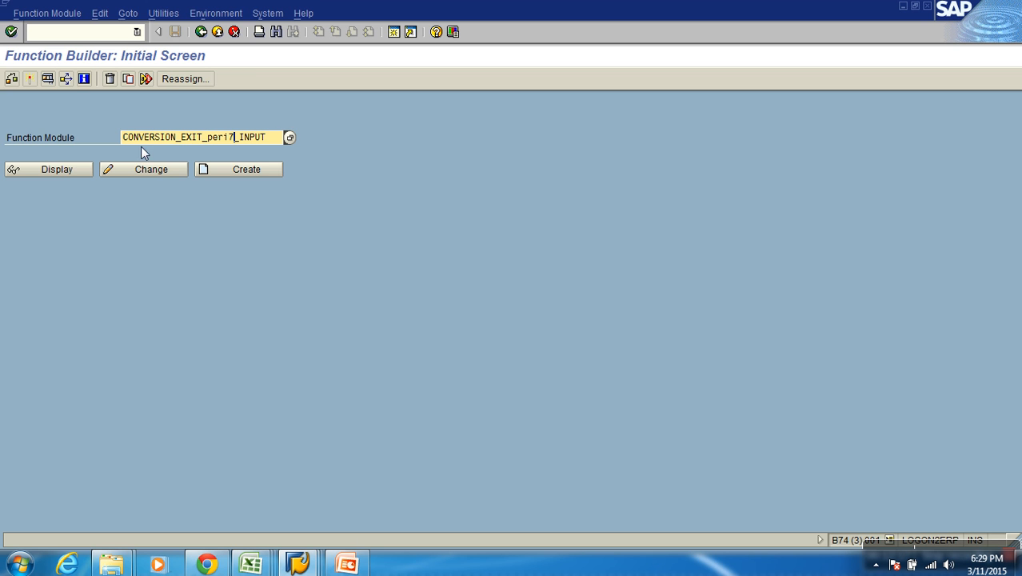
{"action": "left_click", "coordinate": [46, 80]}
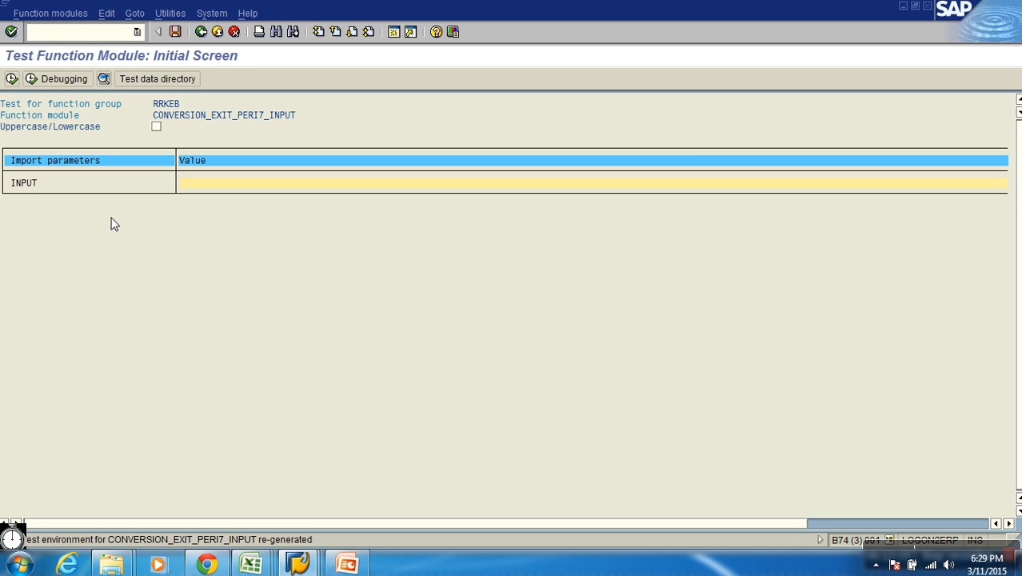
{"action": "type", "text": "2010"}
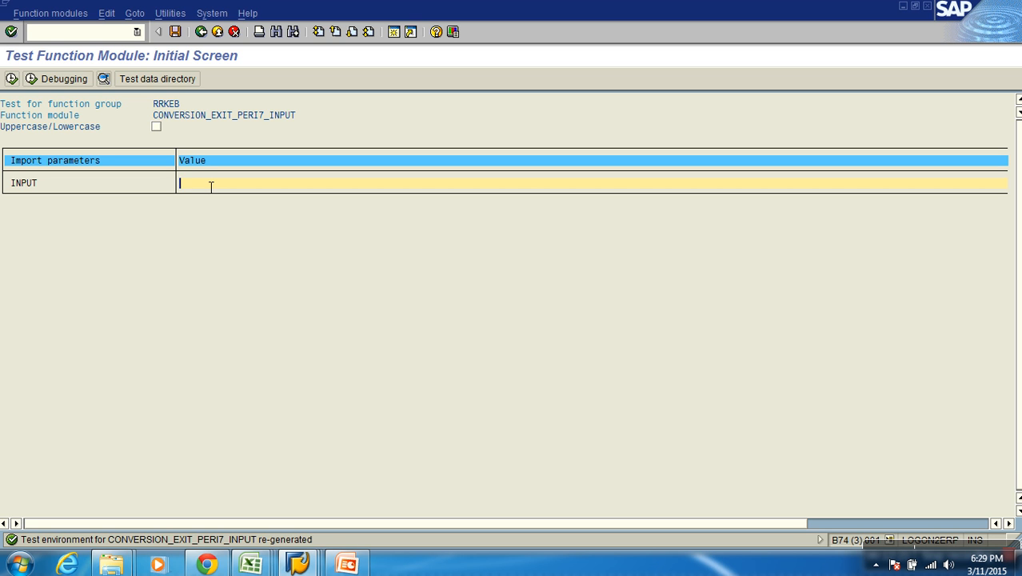
{"action": "type", "text": "01"}
{"action": "key", "text": "F8"}
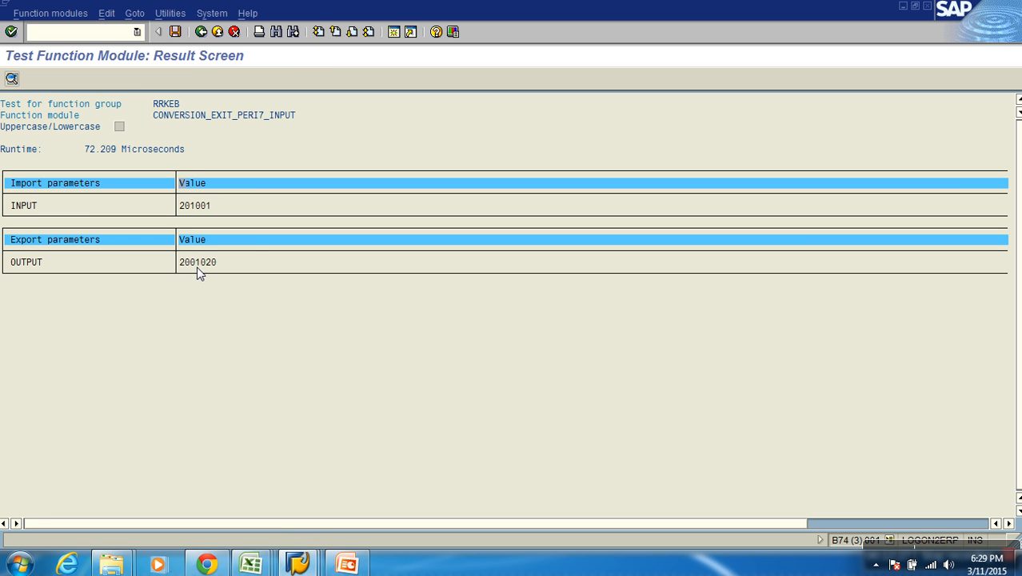
Step: Repeat the CONVERSION_EXIT_PERI7_INPUT test with 01.2010 as input
{"action": "left_click", "coordinate": [201, 31]}
{"action": "left_click_drag", "start_coordinate": [214, 183], "coordinate": [146, 183]}
{"action": "type", "text": "01.2010"}
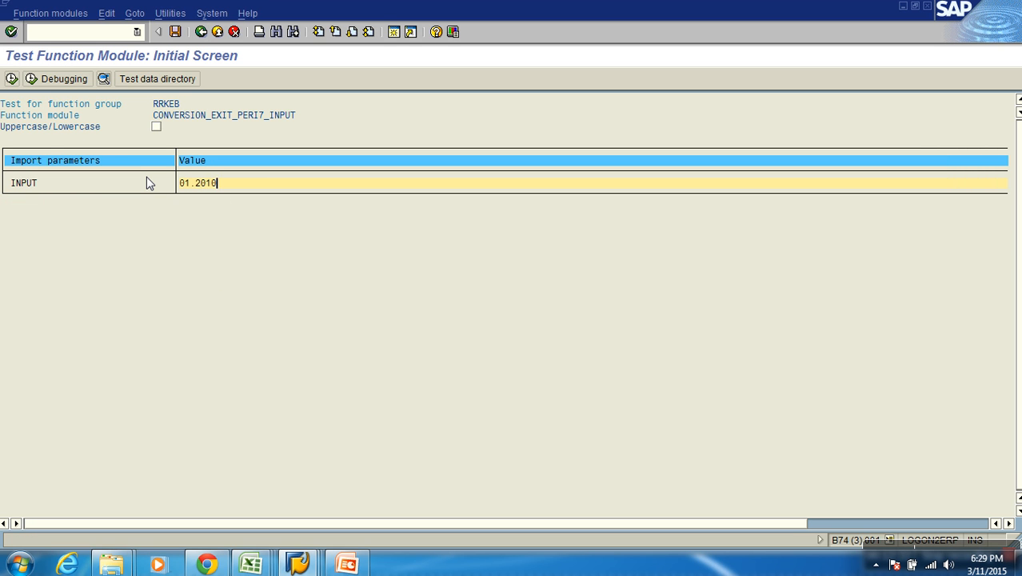
{"action": "left_click", "coordinate": [11, 78]}
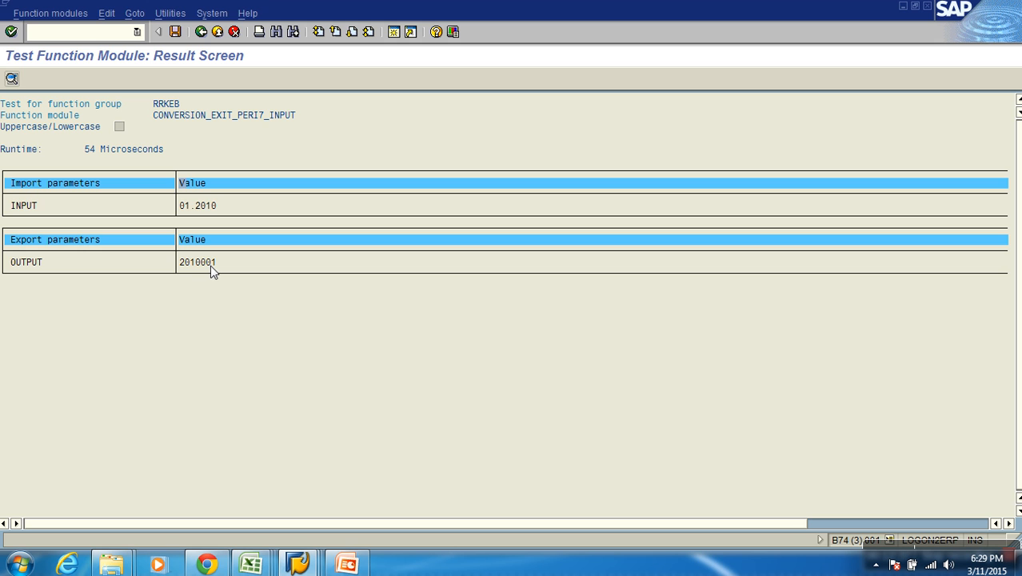
Step: Return to the Function Builder and test CONVERSION_EXIT_PERI7_OUTPUT with input 201001
{"action": "left_click", "coordinate": [203, 34]}
{"action": "left_click", "coordinate": [201, 32]}
{"action": "left_click", "coordinate": [240, 137]}
{"action": "key", "text": "shift+End"}
{"action": "key", "text": "Delete"}
{"action": "type", "text": "output"}
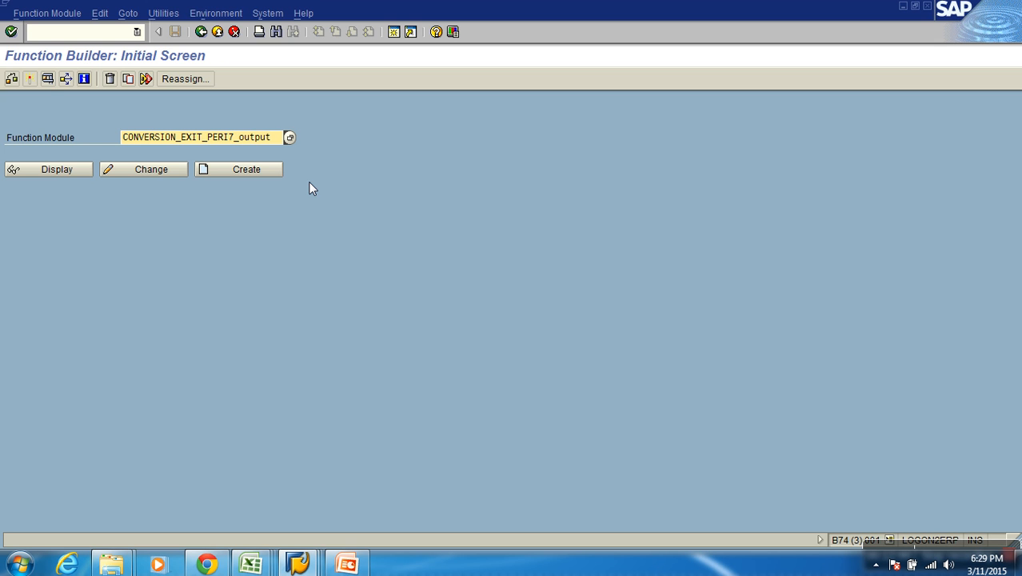
{"action": "left_click", "coordinate": [47, 78]}
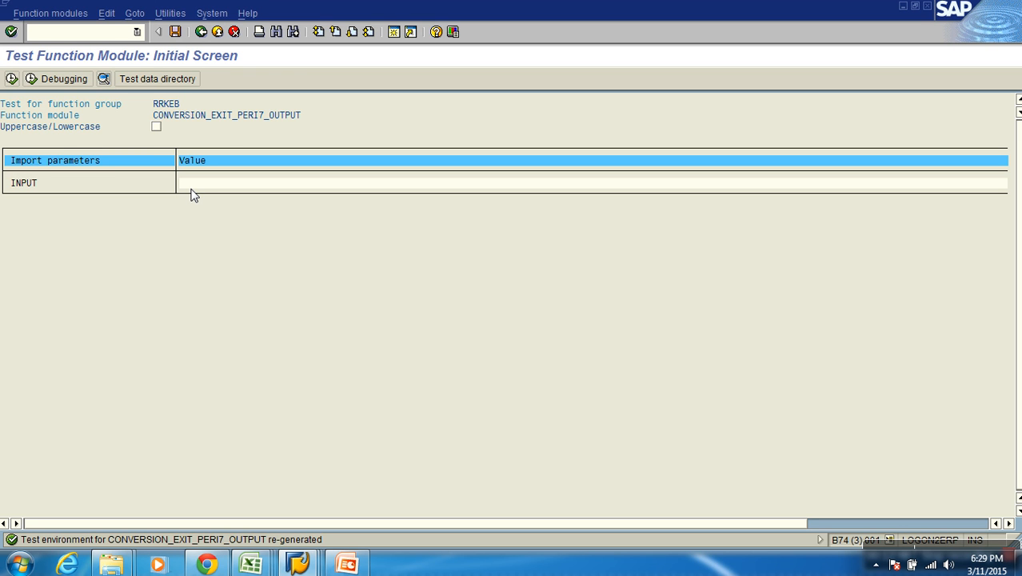
{"action": "left_click", "coordinate": [208, 192]}
{"action": "type", "text": "201001"}
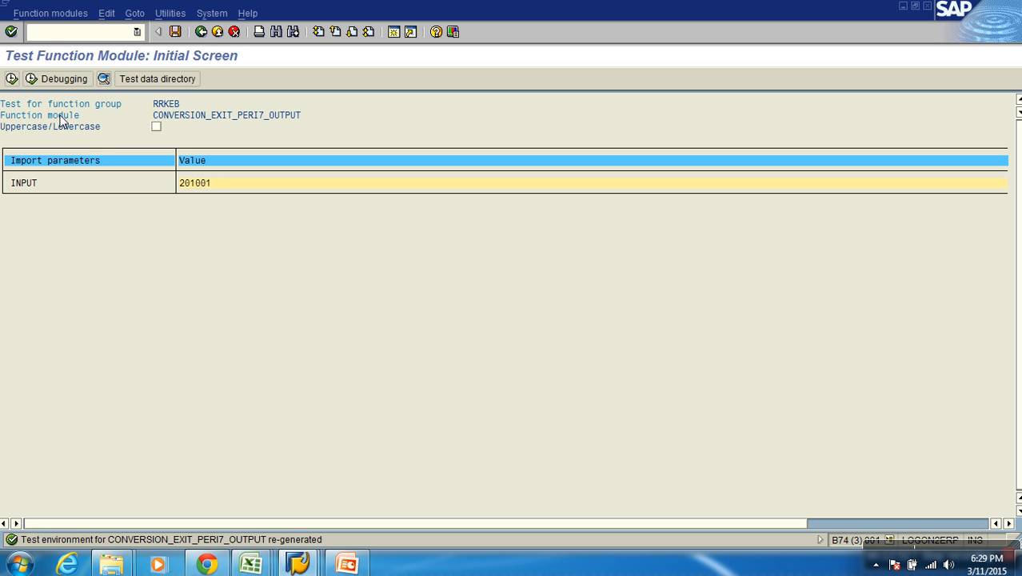
{"action": "left_click", "coordinate": [11, 78]}
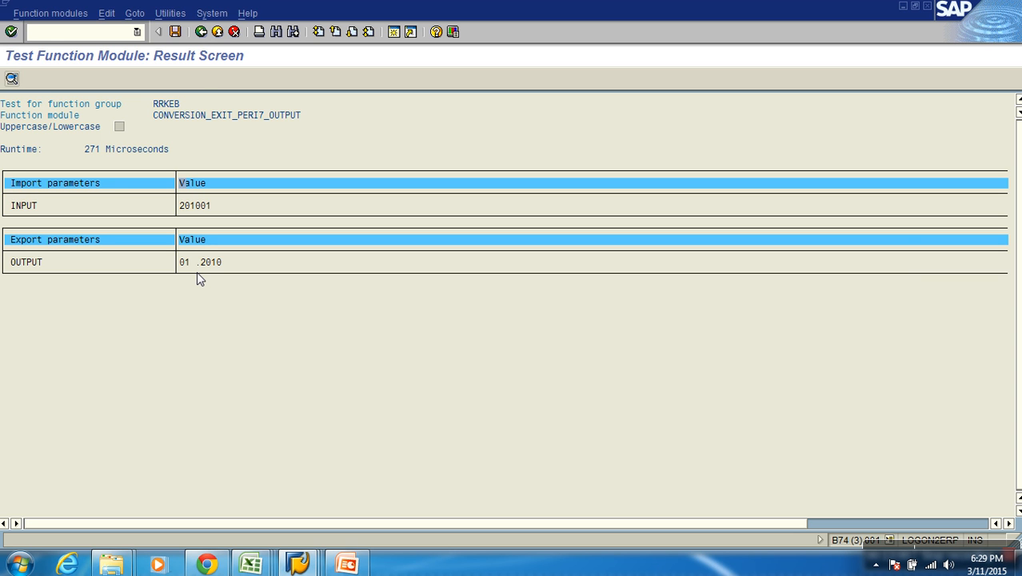
Step: Return to characteristic ZCCNO, close the conversion routine list without choosing an entry, and check the output length and length
{"action": "key", "text": "alt+Tab"}
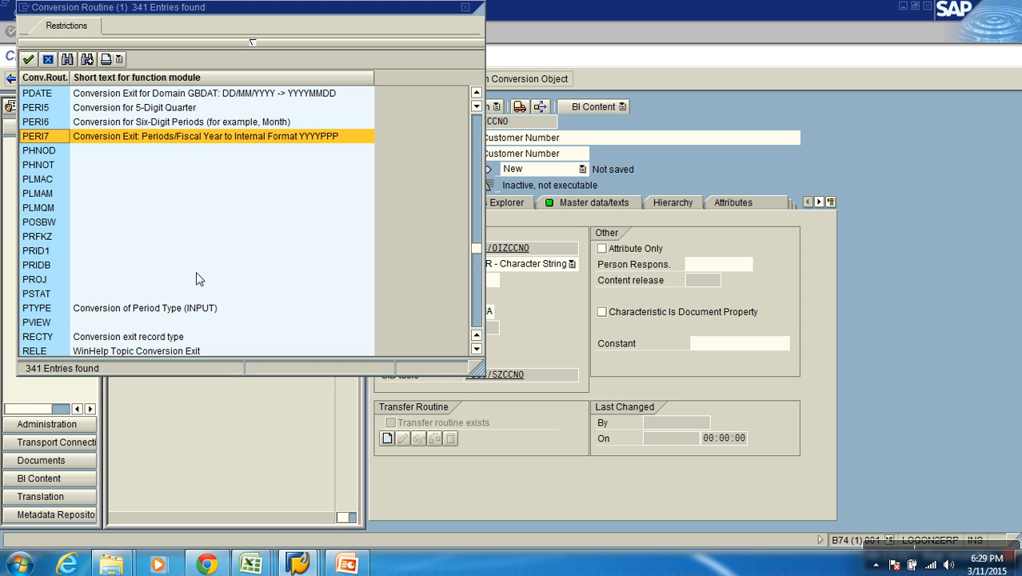
{"action": "left_click", "coordinate": [48, 60]}
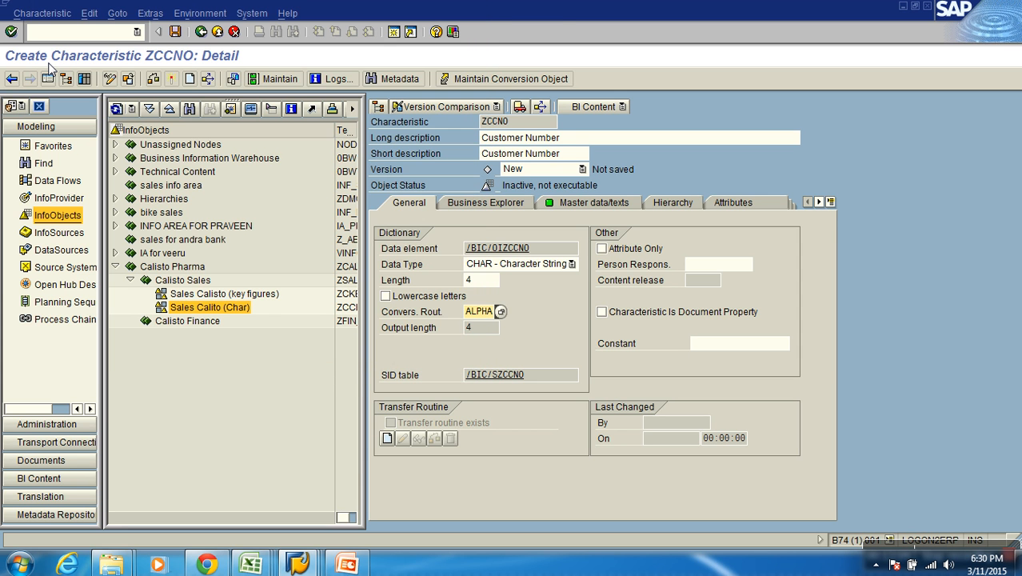
{"action": "key", "text": "Tab"}
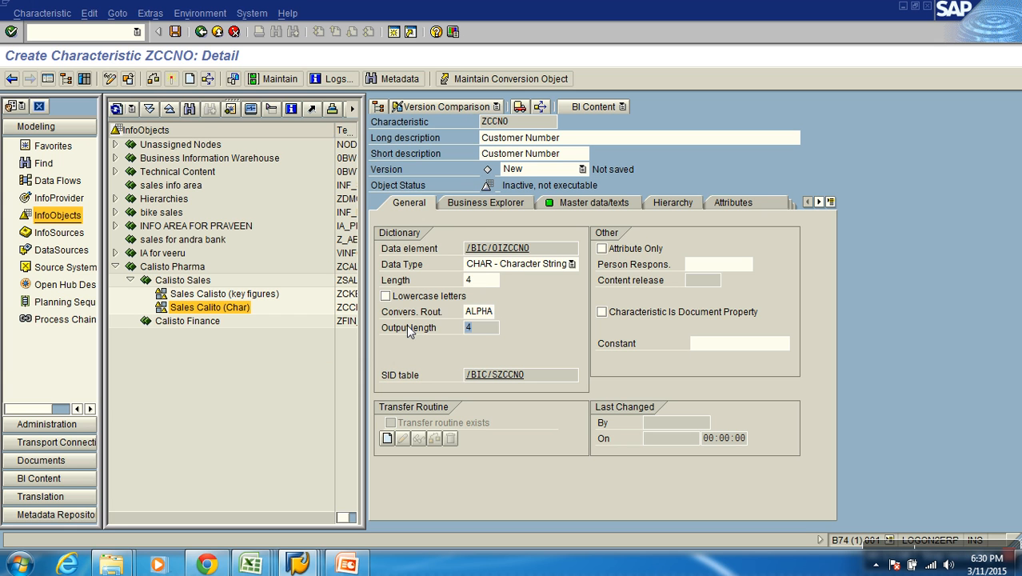
{"action": "left_click", "coordinate": [472, 284]}
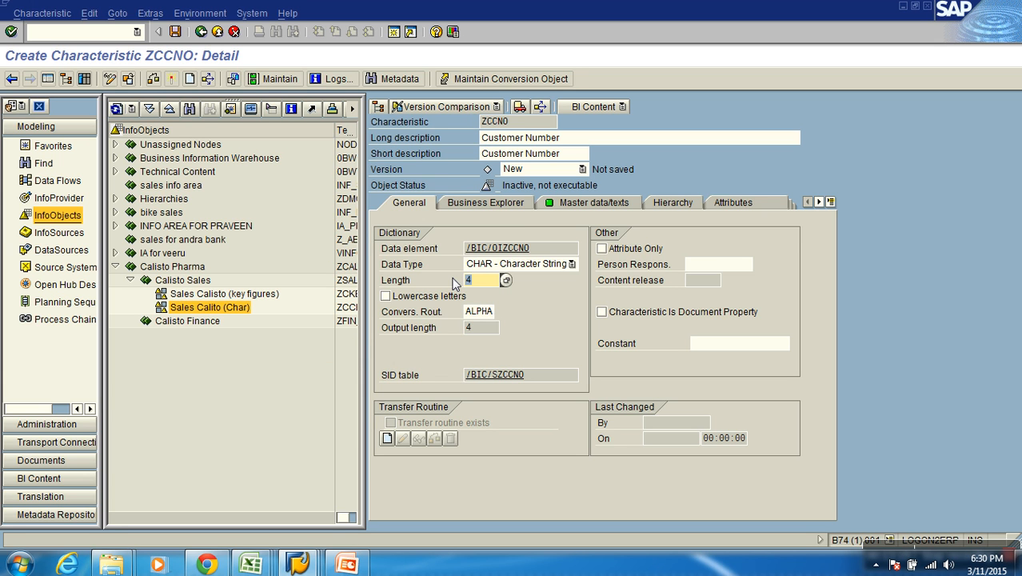
Step: Try the DATS date data type for ZCCNO and check its output length
{"action": "left_click", "coordinate": [571, 264]}
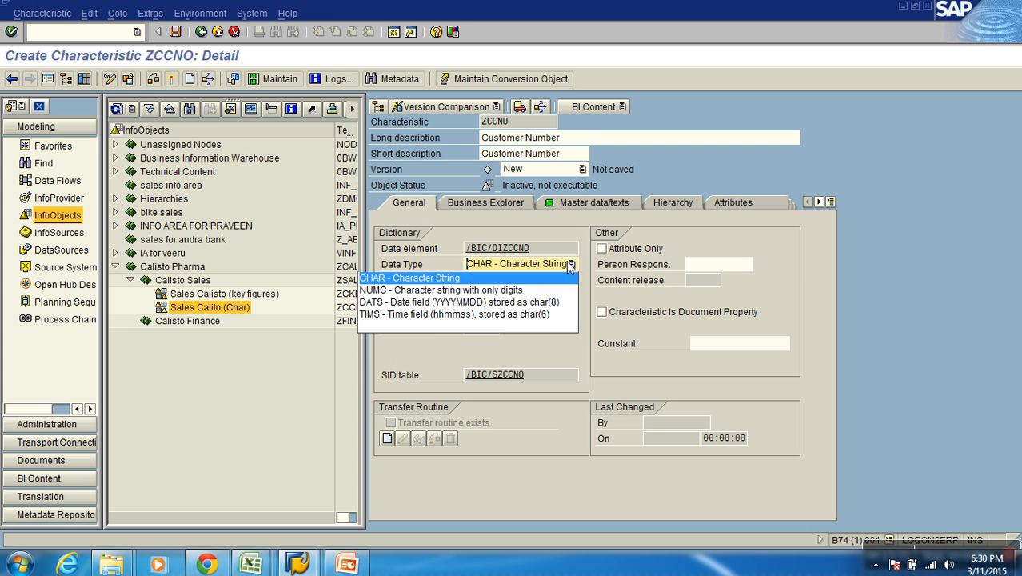
{"action": "left_click", "coordinate": [510, 302]}
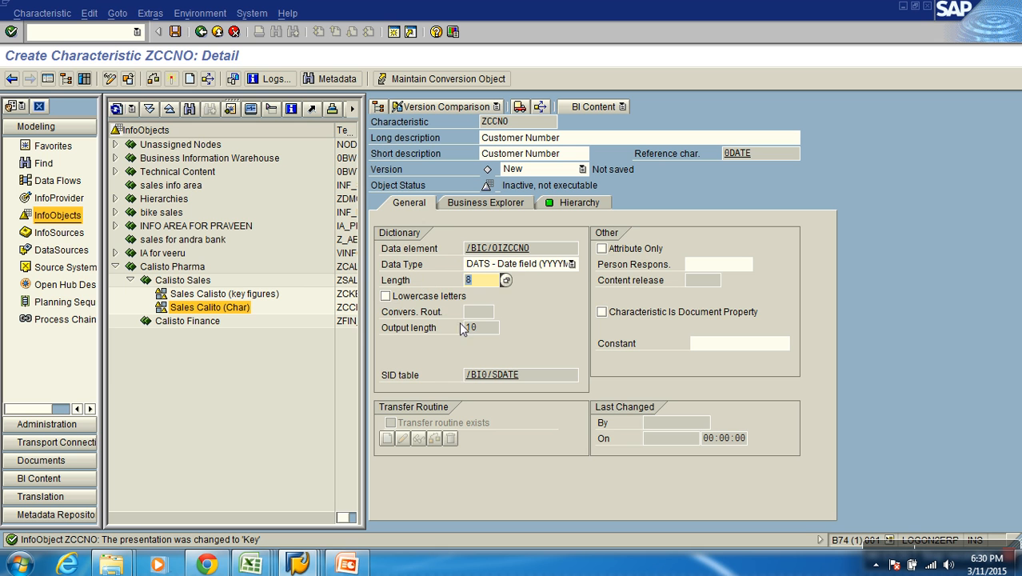
{"action": "left_click_drag", "start_coordinate": [493, 328], "coordinate": [394, 312]}
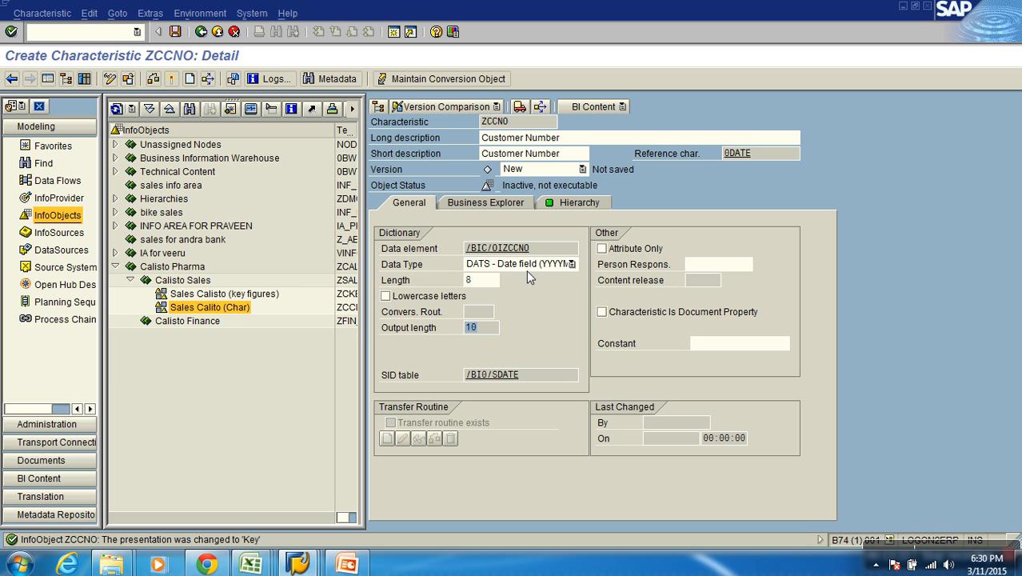
Step: Set the data type back to CHAR and assign the ALPHA conversion routine
{"action": "left_click", "coordinate": [528, 266]}
{"action": "left_click", "coordinate": [500, 277]}
{"action": "left_click", "coordinate": [484, 311]}
{"action": "left_click", "coordinate": [501, 310]}
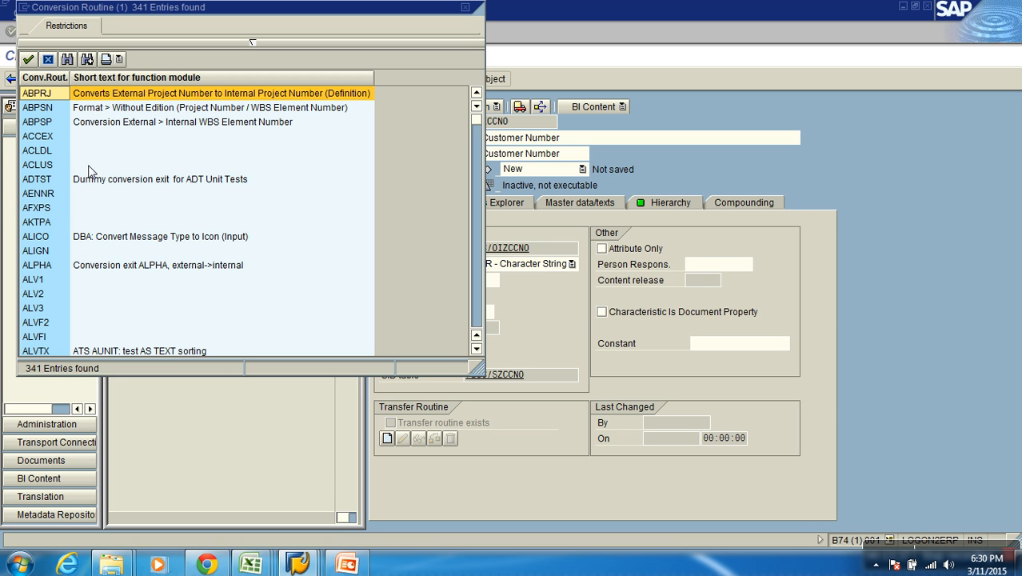
{"action": "double_click", "coordinate": [50, 265]}
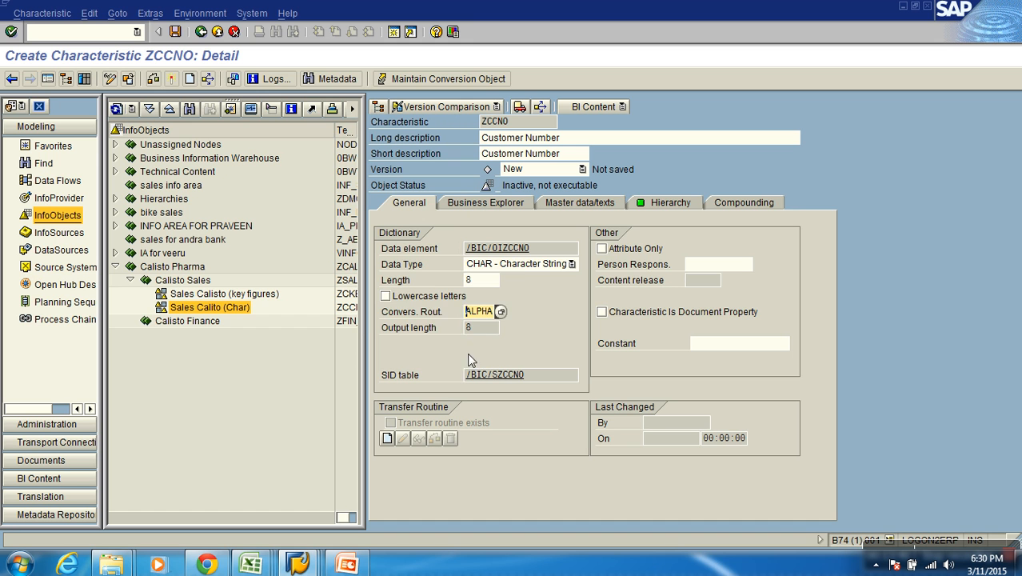
Step: Try the TIMS time data type for ZCCNO and check its length and output length
{"action": "left_click", "coordinate": [509, 265]}
{"action": "left_click", "coordinate": [466, 304]}
{"action": "left_click", "coordinate": [489, 272]}
{"action": "left_click", "coordinate": [484, 314]}
{"action": "left_click", "coordinate": [480, 280]}
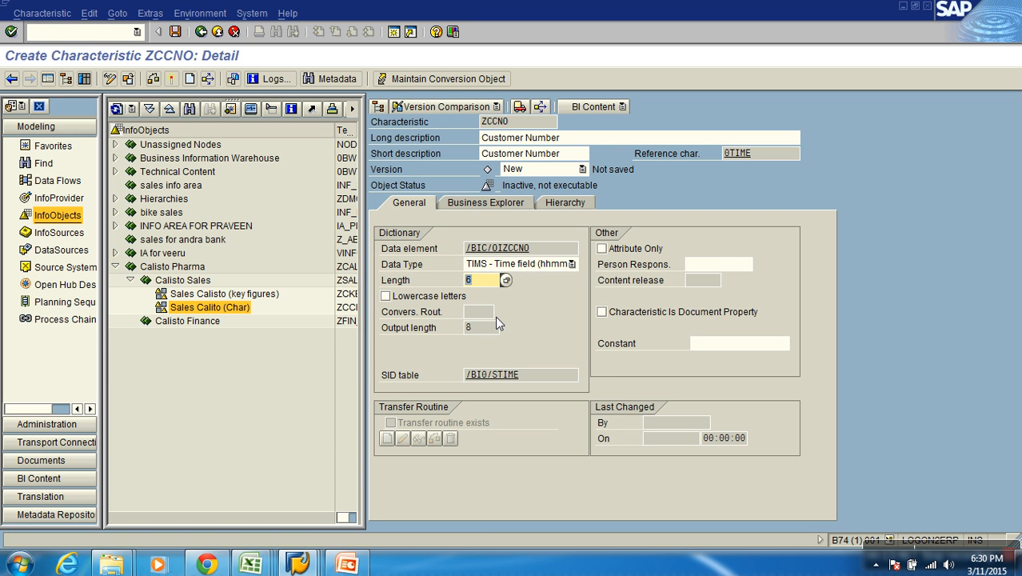
{"action": "left_click_drag", "start_coordinate": [496, 326], "coordinate": [430, 319]}
Step: Set ZCCNO to data type CHAR with conversion routine ALPHA and length 4
{"action": "left_click", "coordinate": [485, 266]}
{"action": "left_click", "coordinate": [493, 280]}
{"action": "left_click", "coordinate": [480, 312]}
{"action": "left_click", "coordinate": [501, 317]}
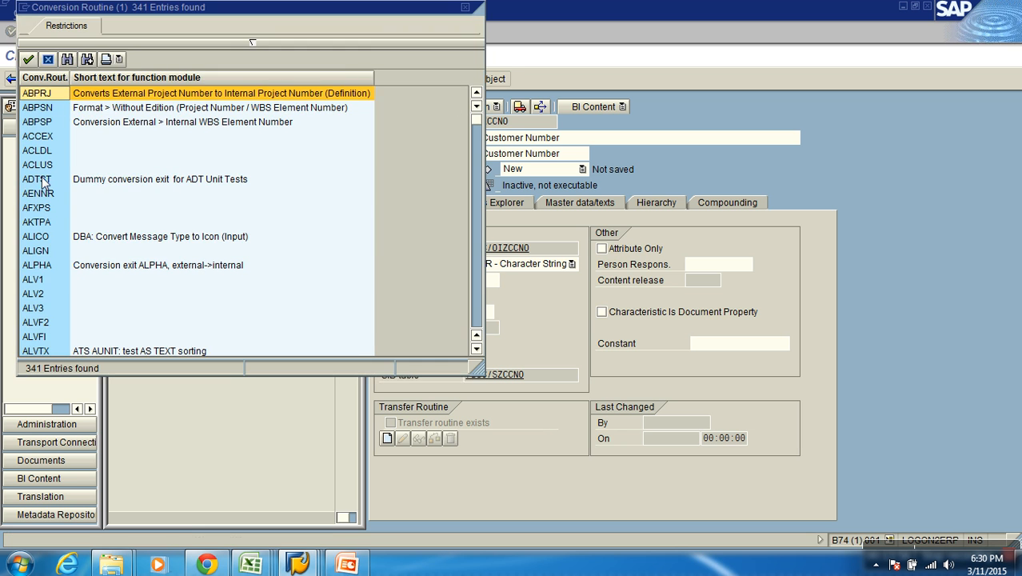
{"action": "double_click", "coordinate": [49, 262]}
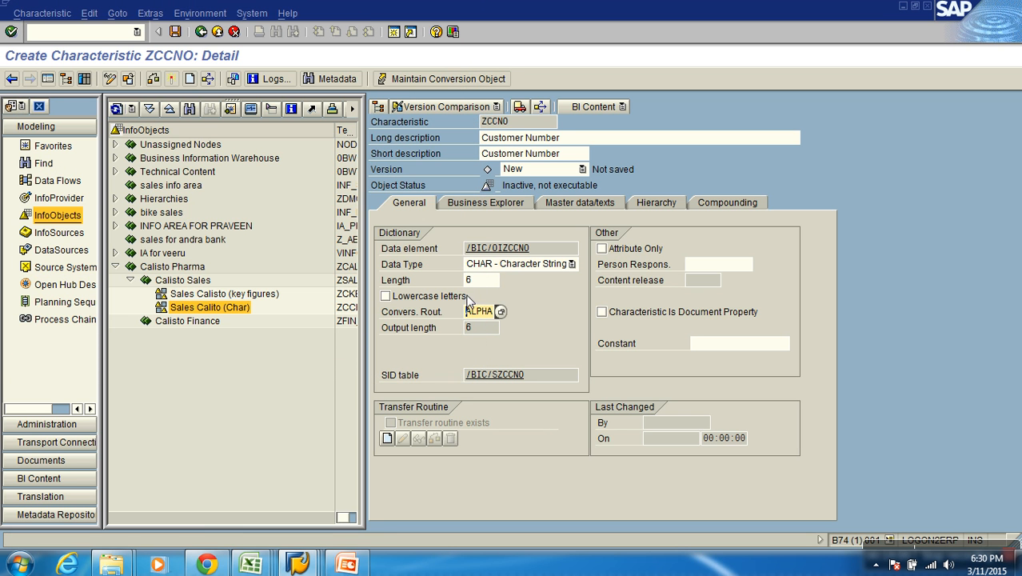
{"action": "left_click", "coordinate": [466, 283]}
{"action": "type", "text": "4"}
{"action": "key", "text": "Return"}
Step: Highlight the SID table name, then switch to Notepad++ and add the naming pattern /BIC,0/SXXXXX several lines below '1001'
{"action": "left_click_drag", "start_coordinate": [545, 382], "coordinate": [446, 377]}
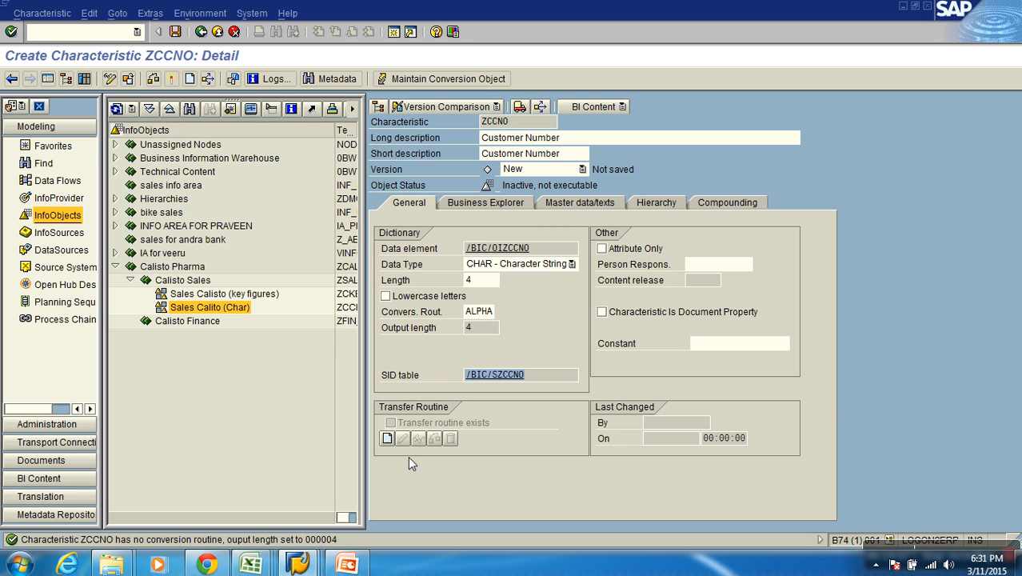
{"action": "left_click", "coordinate": [16, 564]}
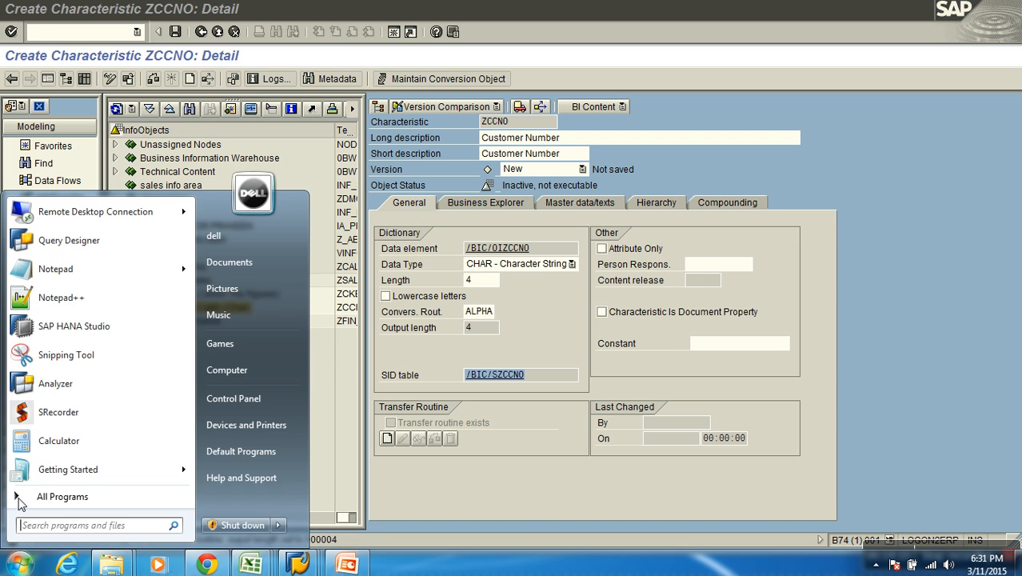
{"action": "left_click", "coordinate": [69, 296]}
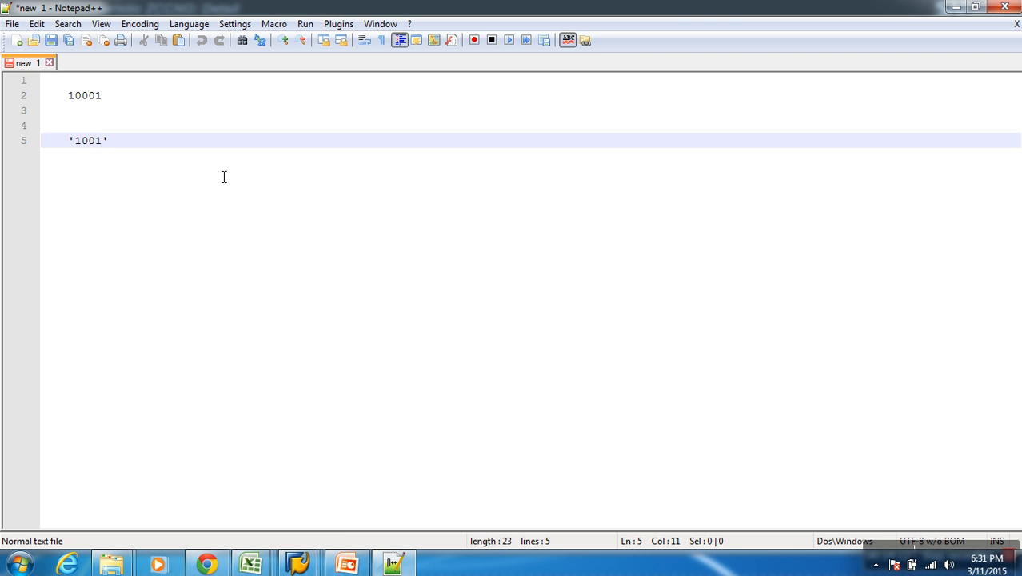
{"action": "key", "text": "Return"}
{"action": "key", "text": "Return"}
{"action": "key", "text": "Return"}
{"action": "key", "text": "Return"}
{"action": "key", "text": "Return"}
{"action": "key", "text": "Return"}
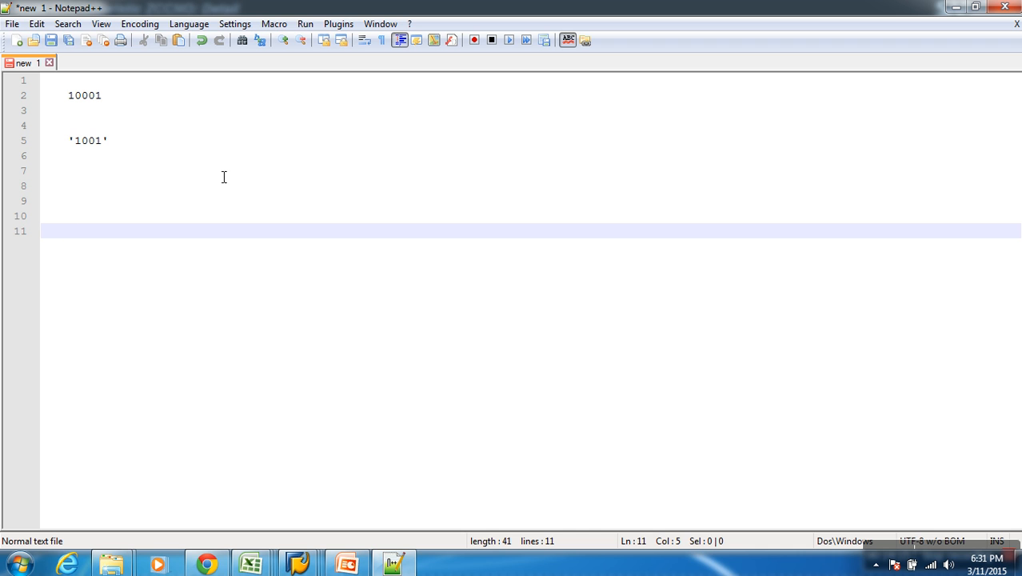
{"action": "type", "text": "/BIC,0"}
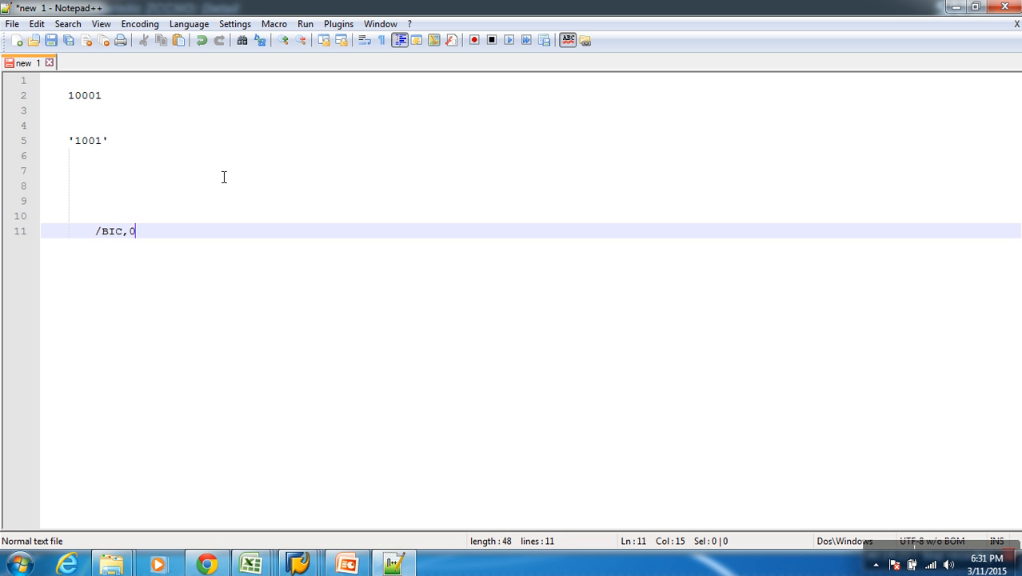
{"action": "type", "text": "/SXXXXX"}
Step: Below the naming pattern, add the example characteristic ZCCNO and its SID table name /BIC/SZCCNO on separate lines
{"action": "key", "text": "Return"}
{"action": "key", "text": "Return"}
{"action": "type", "text": "zCCNO"}
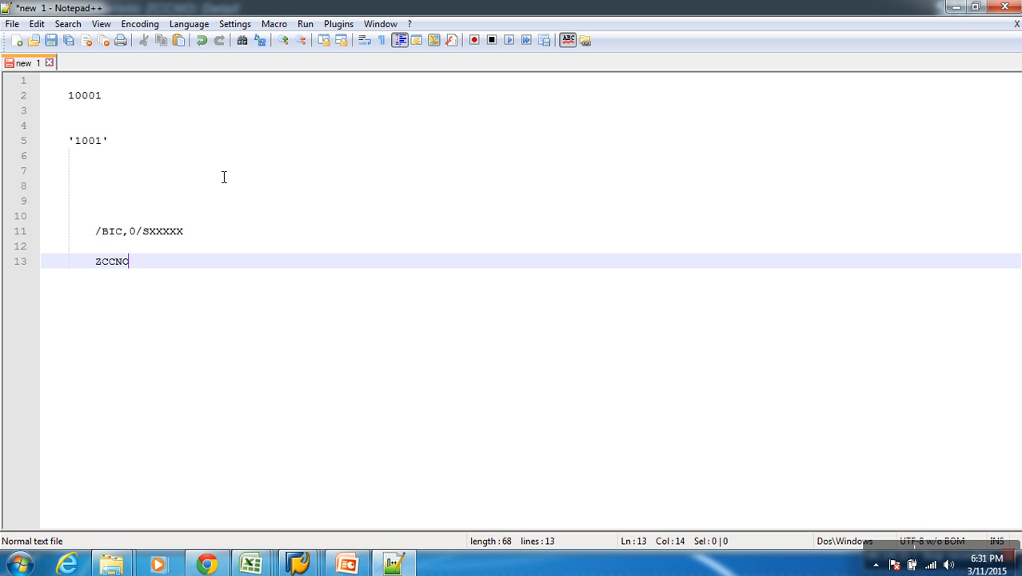
{"action": "key", "text": "Return"}
{"action": "key", "text": "Return"}
{"action": "type", "text": "/BIC/S"}
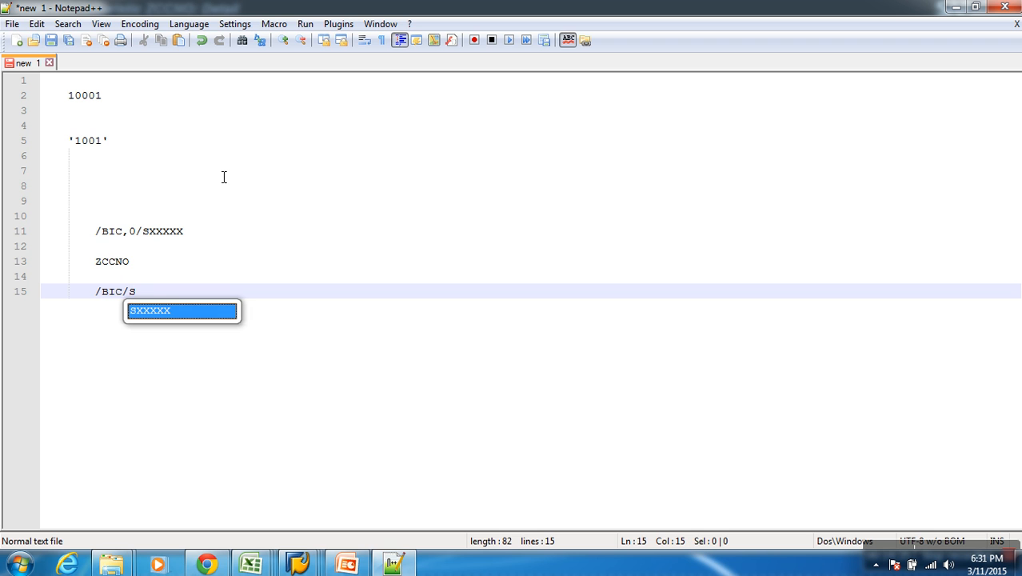
{"action": "type", "text": "ZCCNO"}
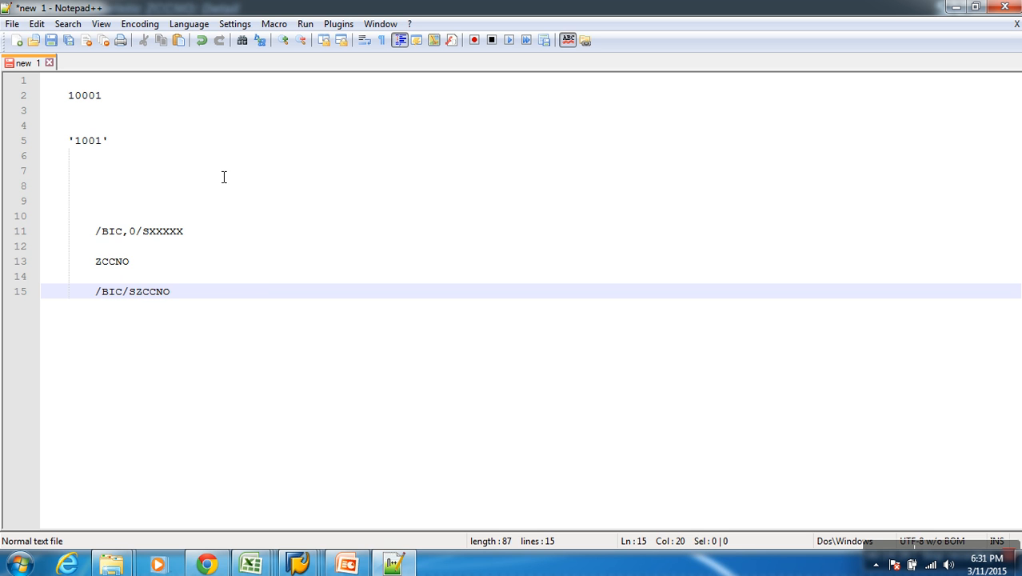
Step: Switch back to the SAP characteristic and compare its SID table name with the characteristic name
{"action": "key", "text": "alt+Tab"}
{"action": "left_click", "coordinate": [555, 383]}
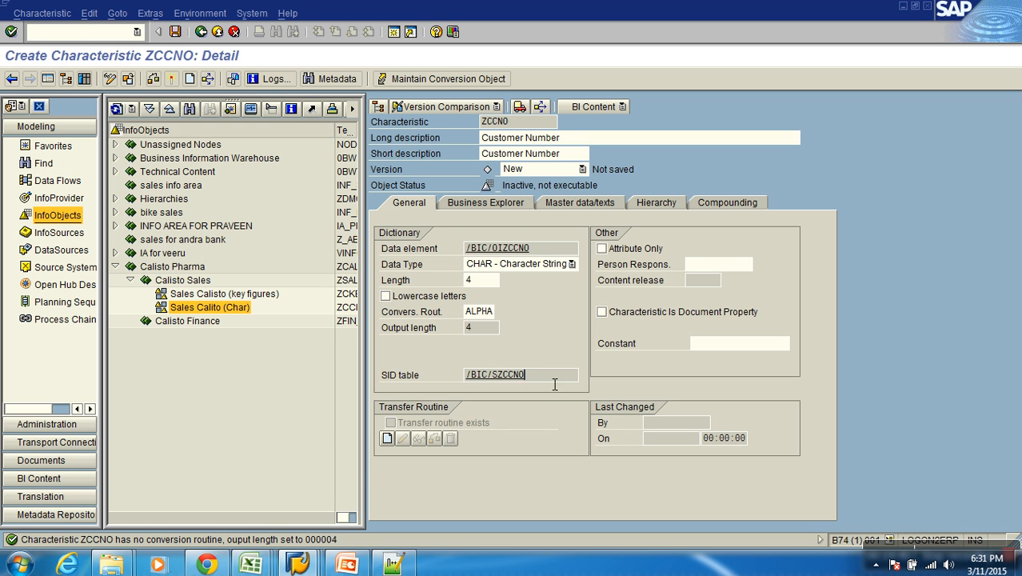
{"action": "double_click", "coordinate": [502, 381]}
{"action": "left_click", "coordinate": [518, 123]}
Step: Turn Attribute Only on and off again, and review the person responsible, content release, constant and last changed fields
{"action": "left_click", "coordinate": [652, 255]}
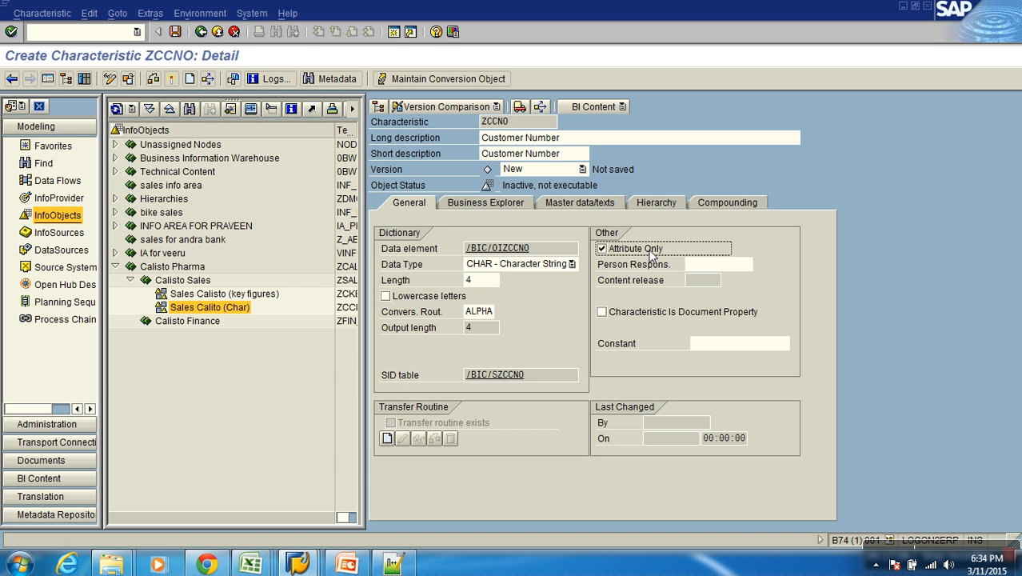
{"action": "left_click", "coordinate": [651, 252]}
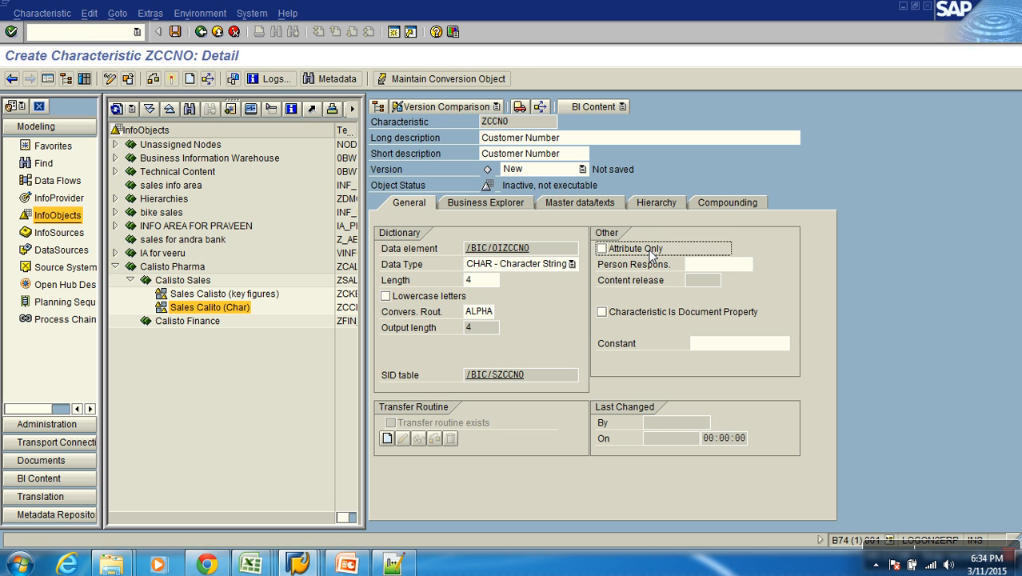
{"action": "left_click", "coordinate": [717, 270]}
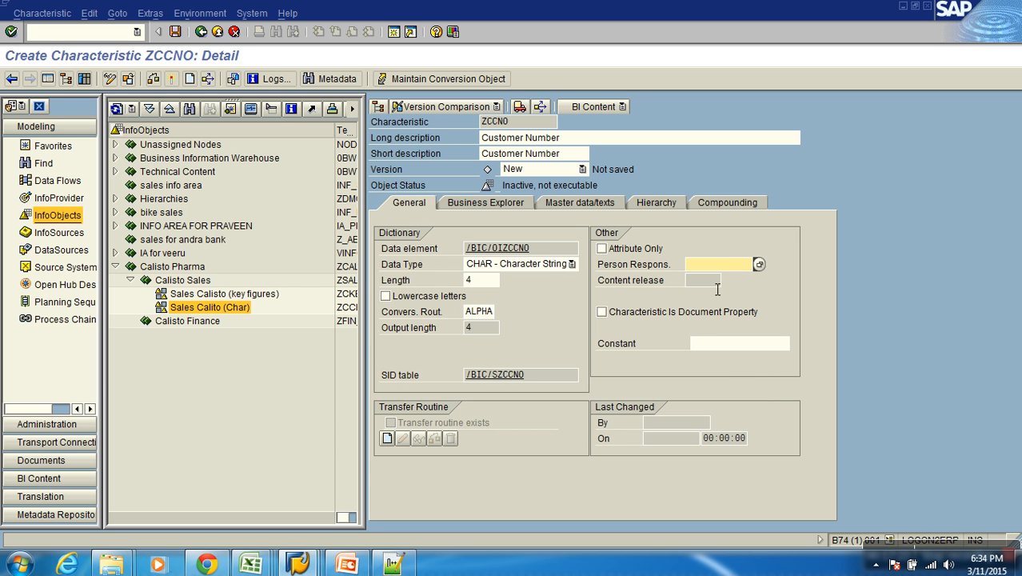
{"action": "left_click", "coordinate": [717, 282]}
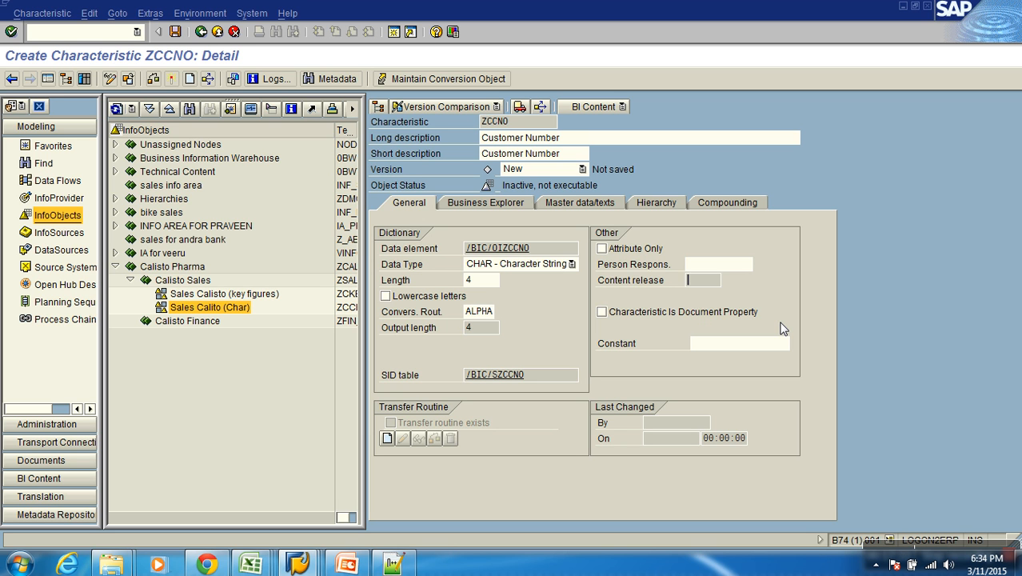
{"action": "double_click", "coordinate": [488, 122]}
{"action": "left_click", "coordinate": [707, 287]}
{"action": "left_click", "coordinate": [521, 128]}
{"action": "left_click", "coordinate": [714, 350]}
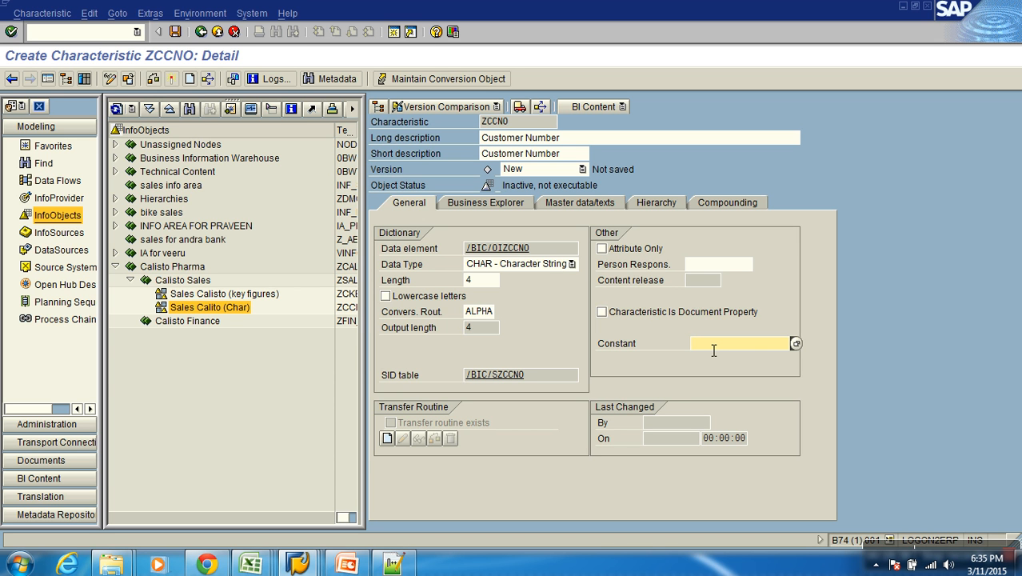
{"action": "left_click", "coordinate": [713, 437]}
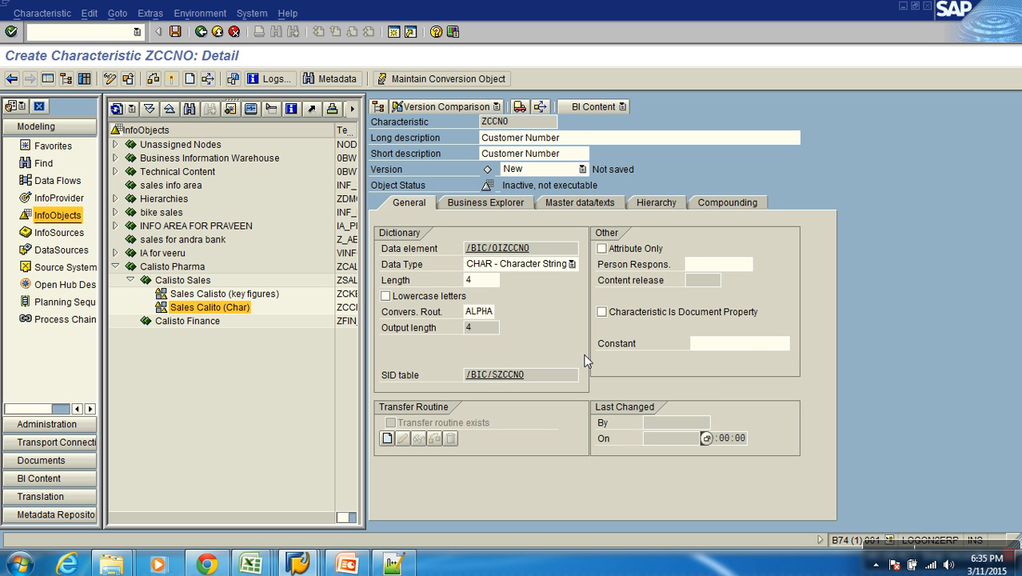
Step: Enable both With master data and With texts for characteristic ZCCNO
{"action": "left_click", "coordinate": [561, 205]}
{"action": "left_click", "coordinate": [448, 233]}
{"action": "left_click", "coordinate": [616, 233]}
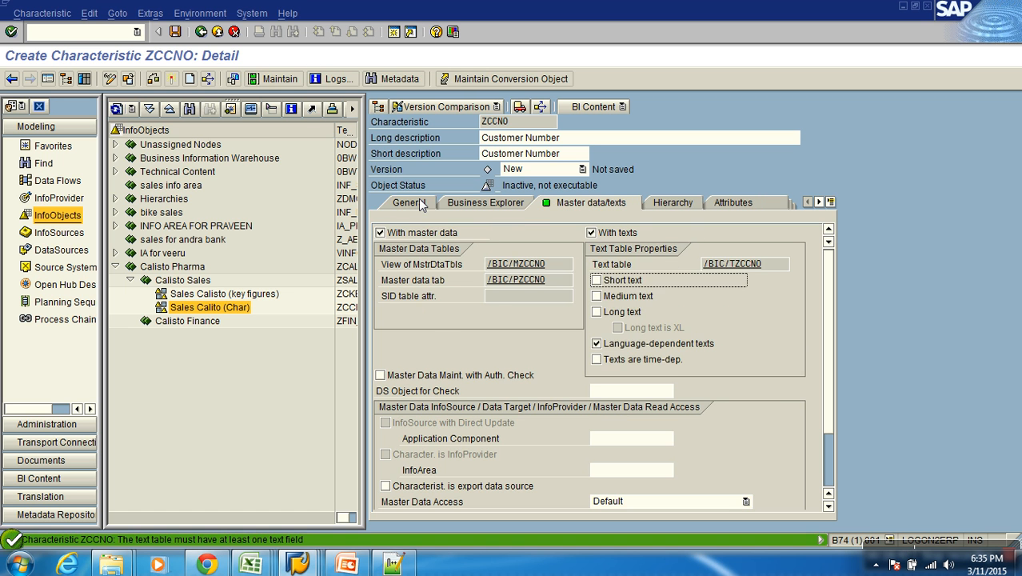
Step: Compare the general settings of ZCCNO with its master data and text table settings, ending at the characteristic name
{"action": "left_click", "coordinate": [412, 203]}
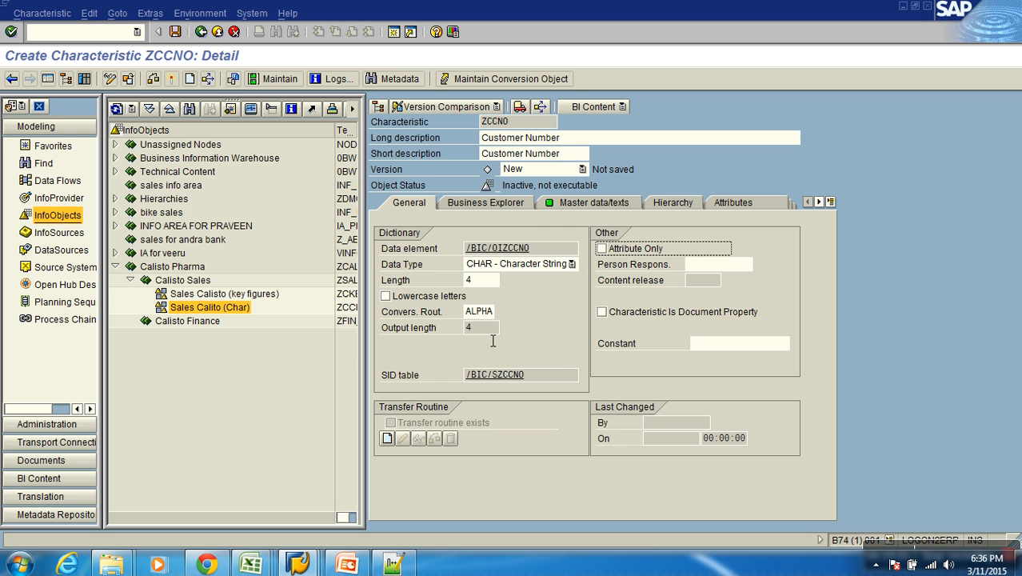
{"action": "left_click", "coordinate": [591, 203]}
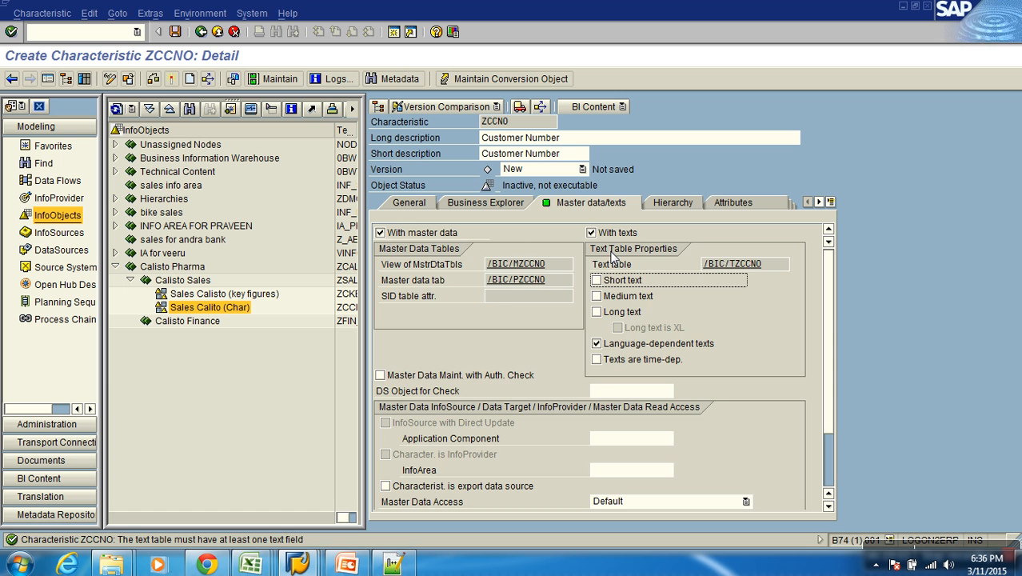
{"action": "left_click", "coordinate": [421, 203]}
{"action": "left_click", "coordinate": [590, 202]}
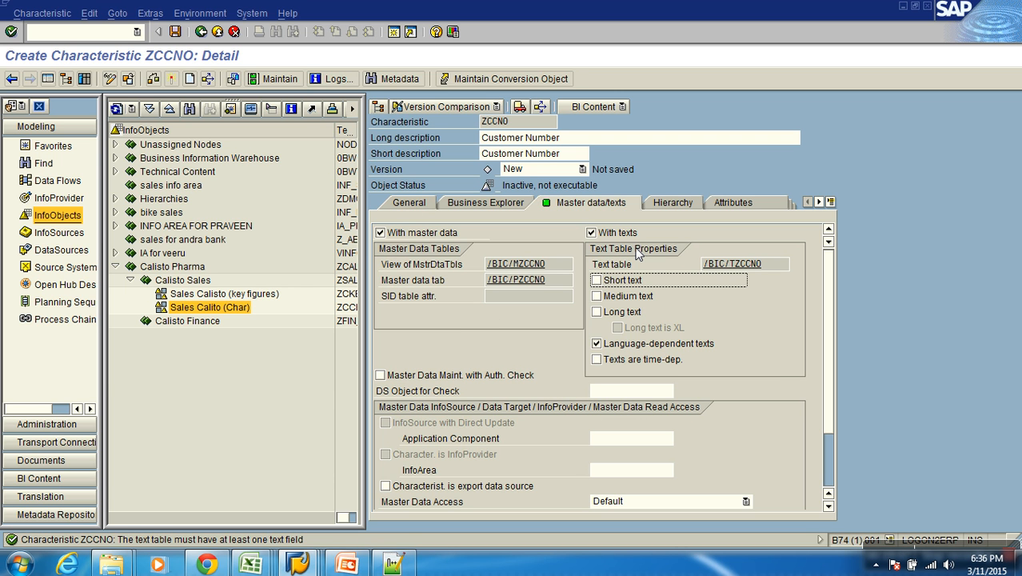
{"action": "left_click", "coordinate": [409, 202]}
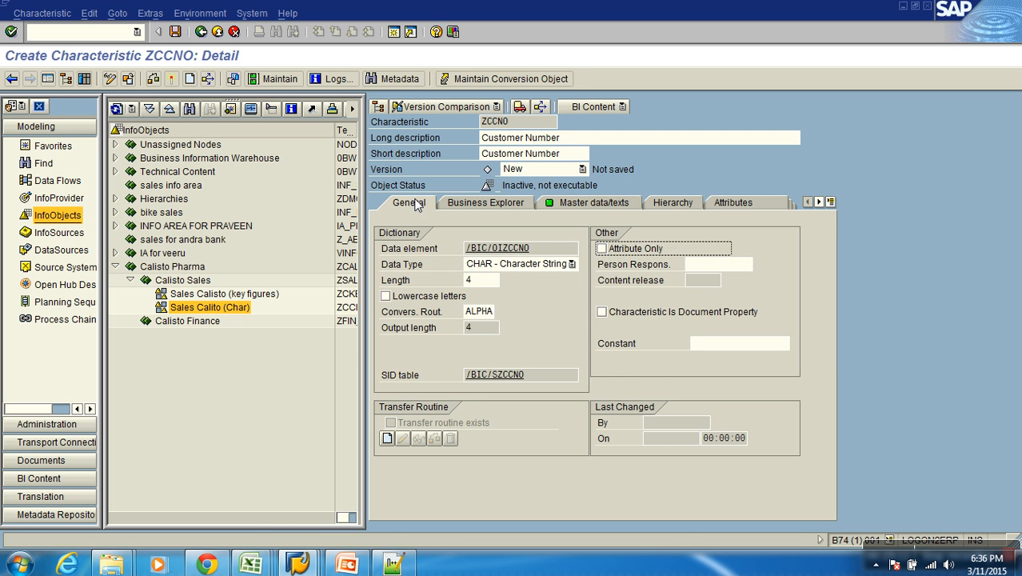
{"action": "left_click", "coordinate": [482, 125]}
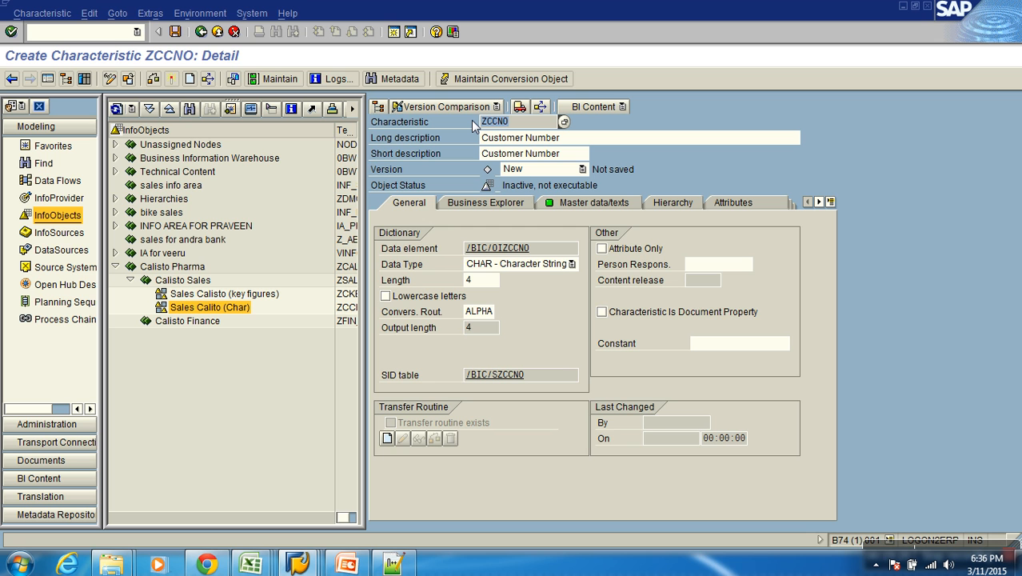
Step: Return to the master data and text settings of ZCCNO and turn off With master data
{"action": "left_click", "coordinate": [588, 202]}
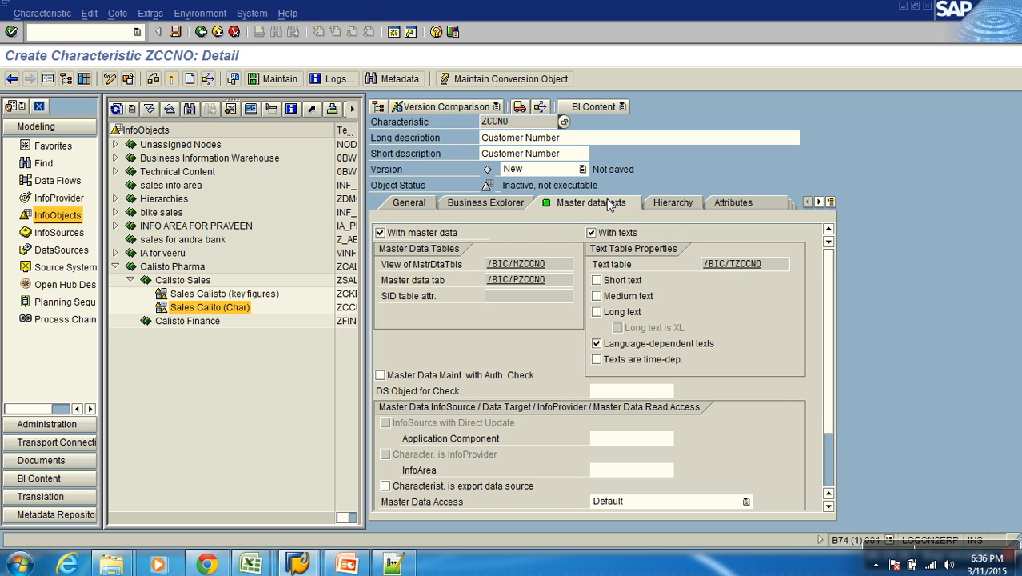
{"action": "left_click", "coordinate": [411, 233]}
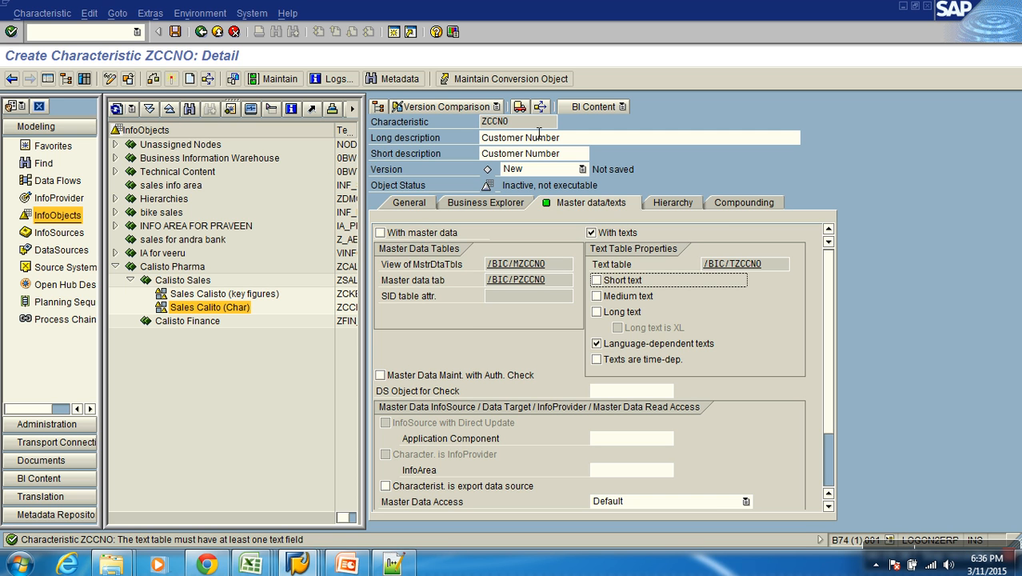
Step: Turn off With texts for characteristic ZCCNO
{"action": "left_click", "coordinate": [476, 122]}
{"action": "left_click", "coordinate": [619, 236]}
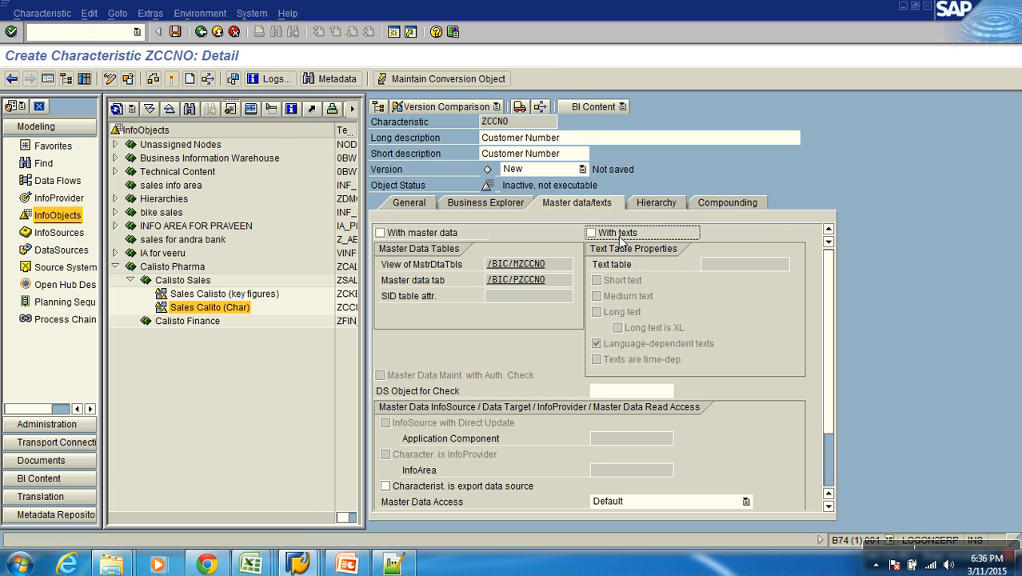
Step: Try the with hierarchies option for ZCCNO, ending back at its master data and text settings
{"action": "left_click", "coordinate": [652, 203]}
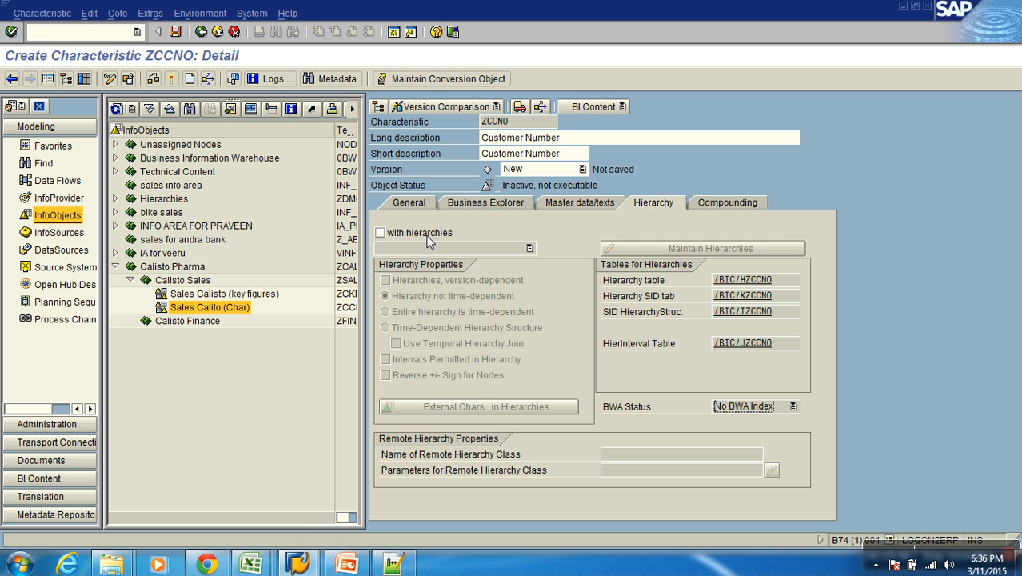
{"action": "left_click", "coordinate": [421, 235]}
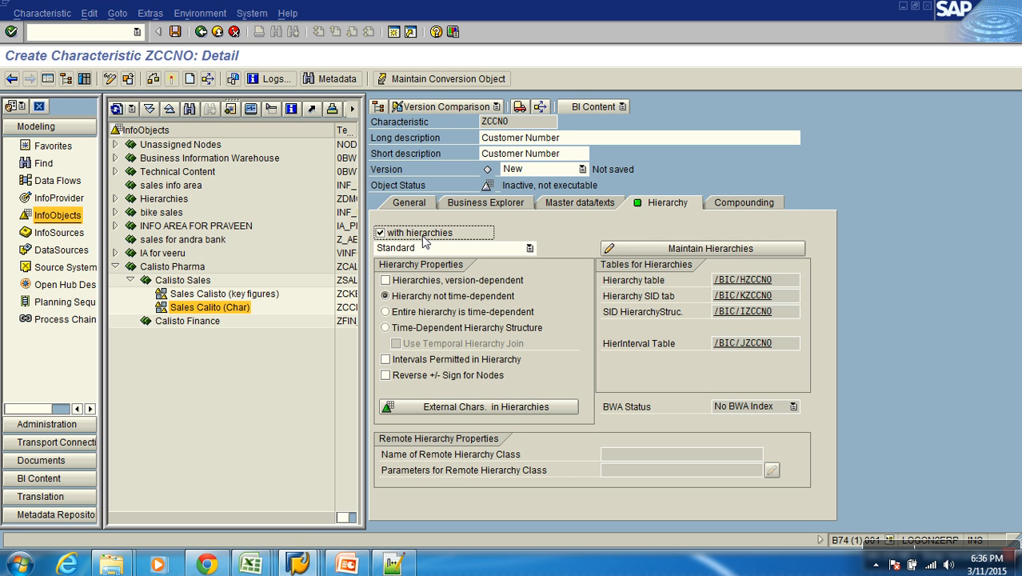
{"action": "left_click", "coordinate": [571, 204]}
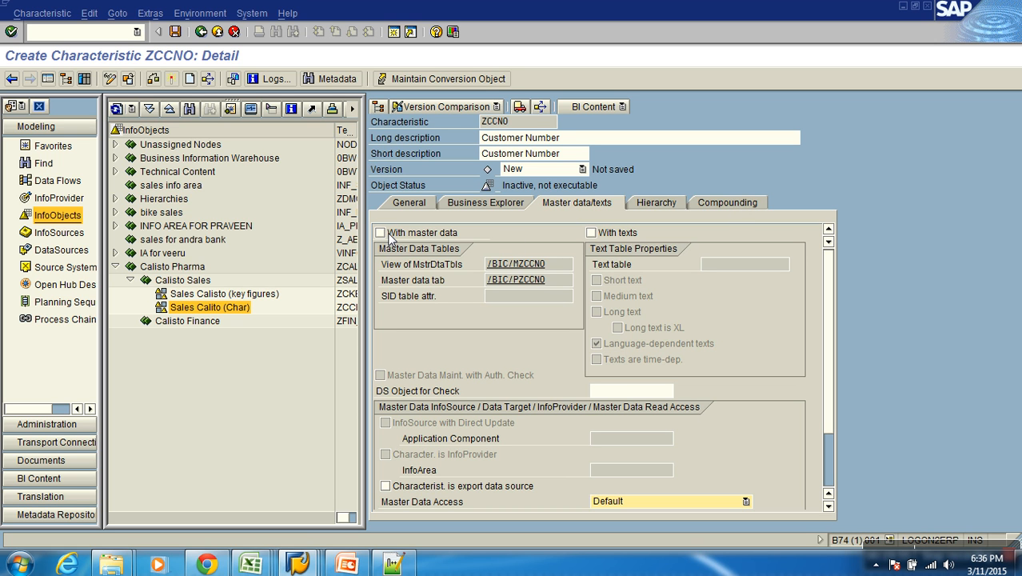
Step: Enable With master data for ZCCNO and show its list of detail and navigation attributes
{"action": "left_click", "coordinate": [523, 123]}
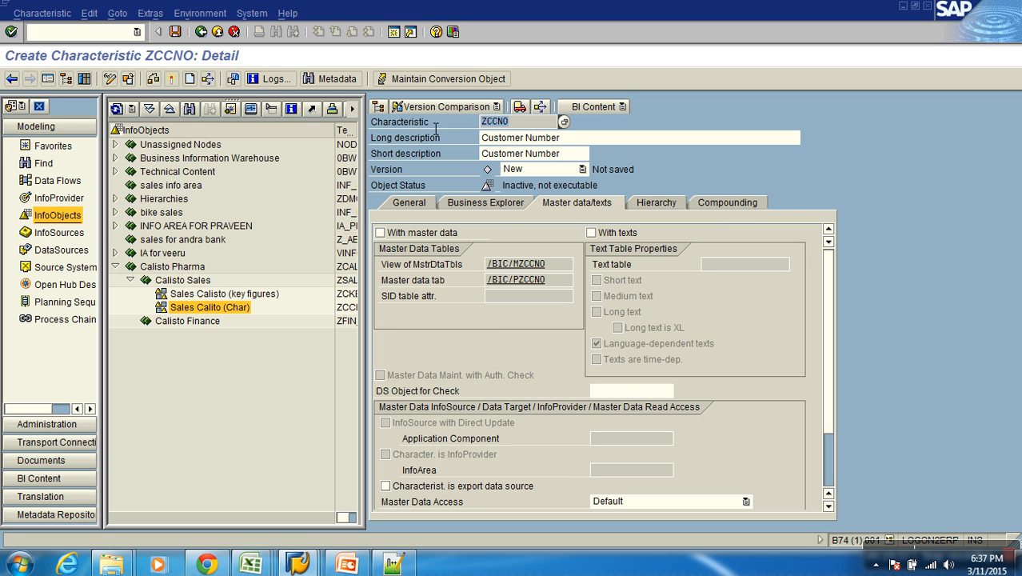
{"action": "left_click", "coordinate": [432, 233]}
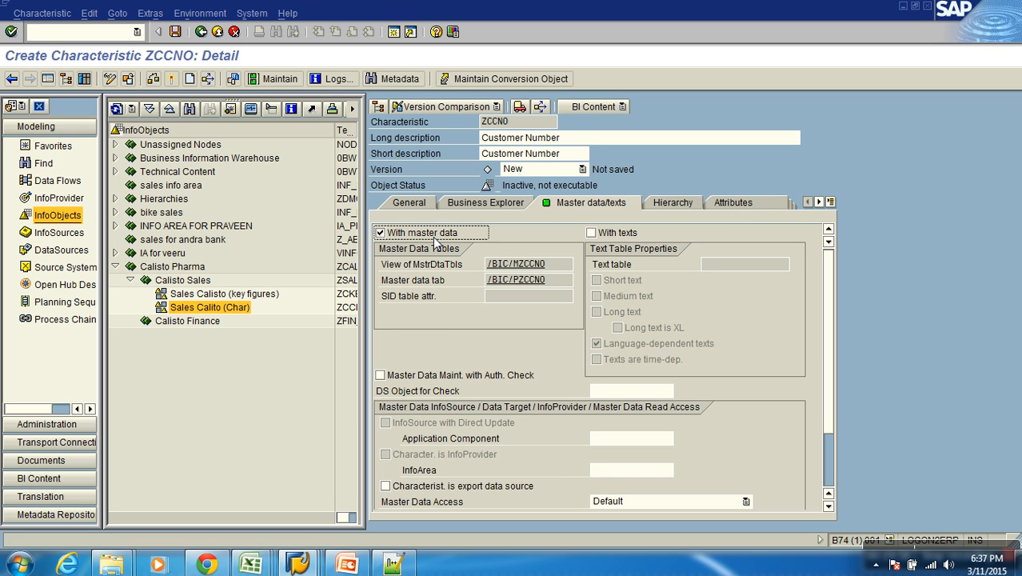
{"action": "left_click", "coordinate": [748, 203]}
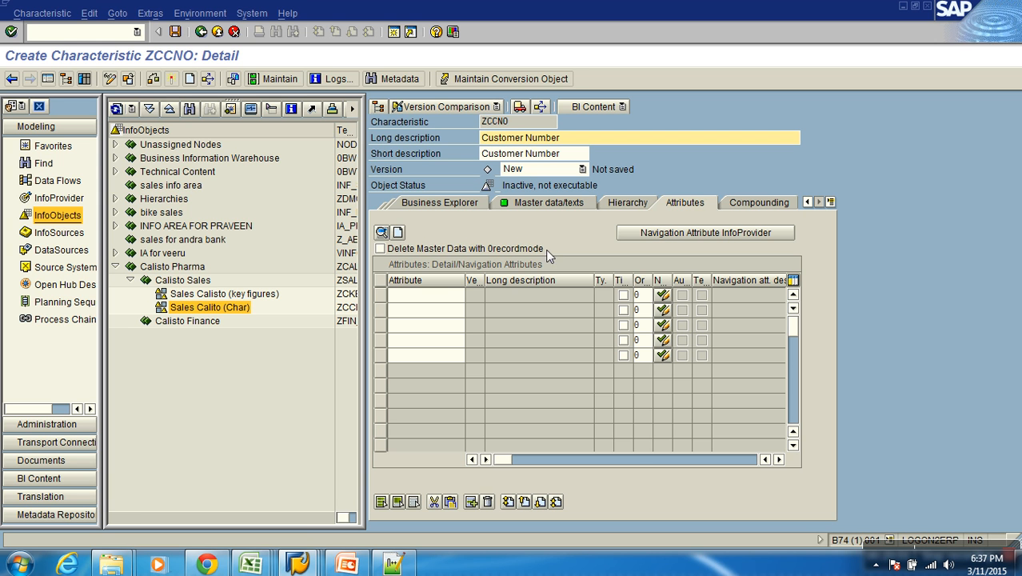
{"action": "left_click", "coordinate": [437, 340]}
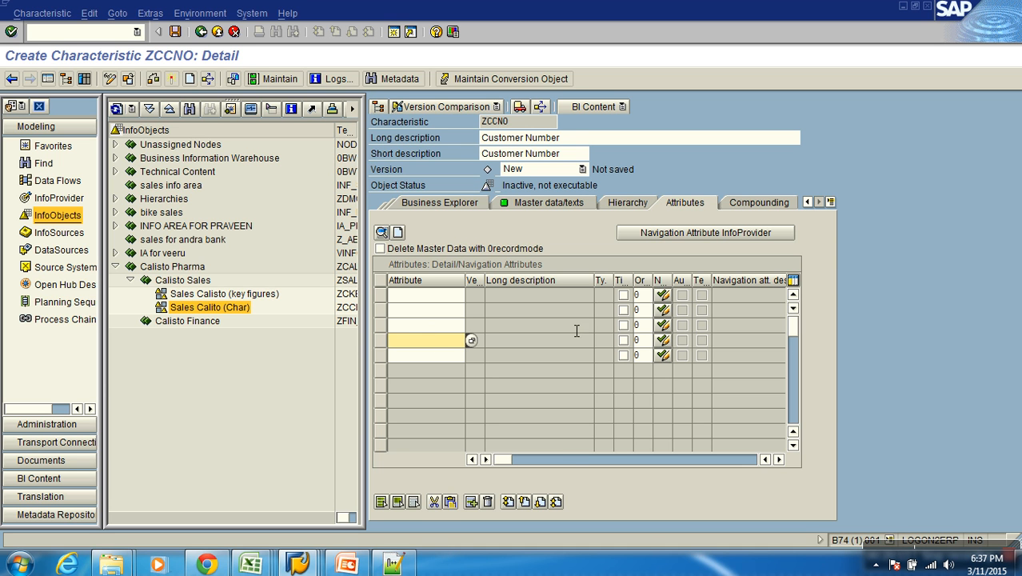
Step: In the compounding settings of ZCCNO, turn Master data locally for source sys. on and off again
{"action": "left_click", "coordinate": [758, 203]}
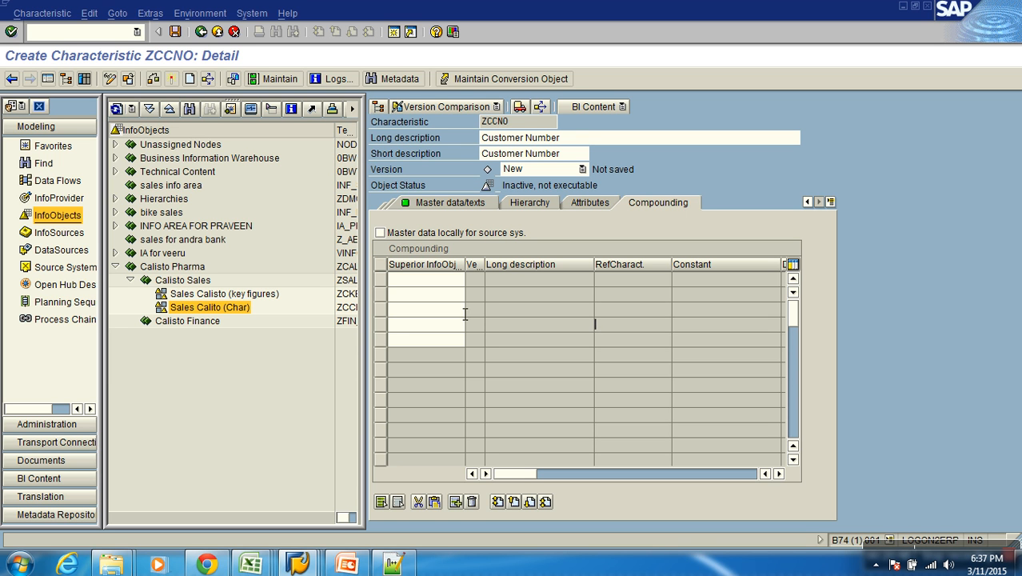
{"action": "left_click_drag", "start_coordinate": [524, 124], "coordinate": [479, 128]}
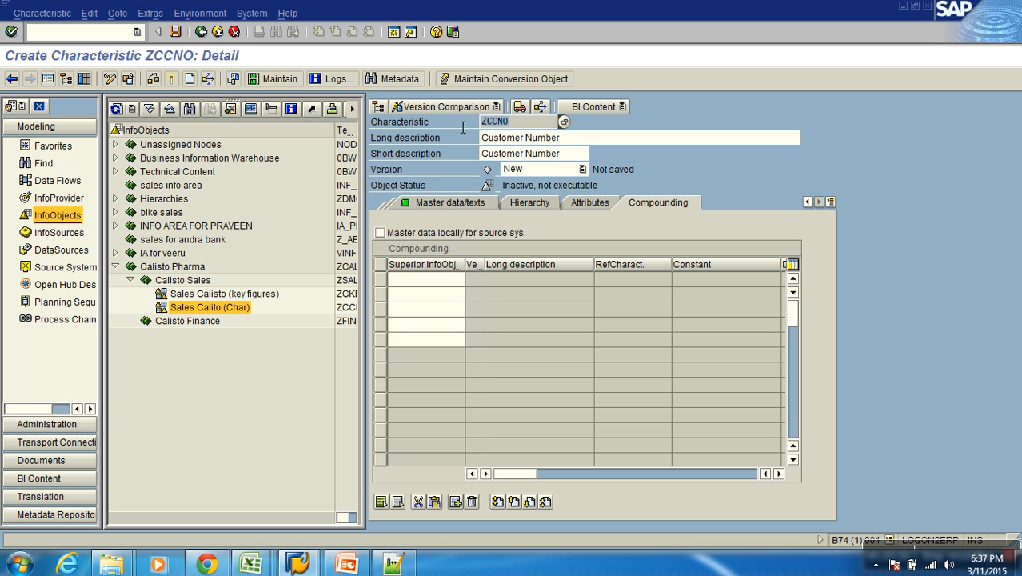
{"action": "left_click", "coordinate": [452, 286]}
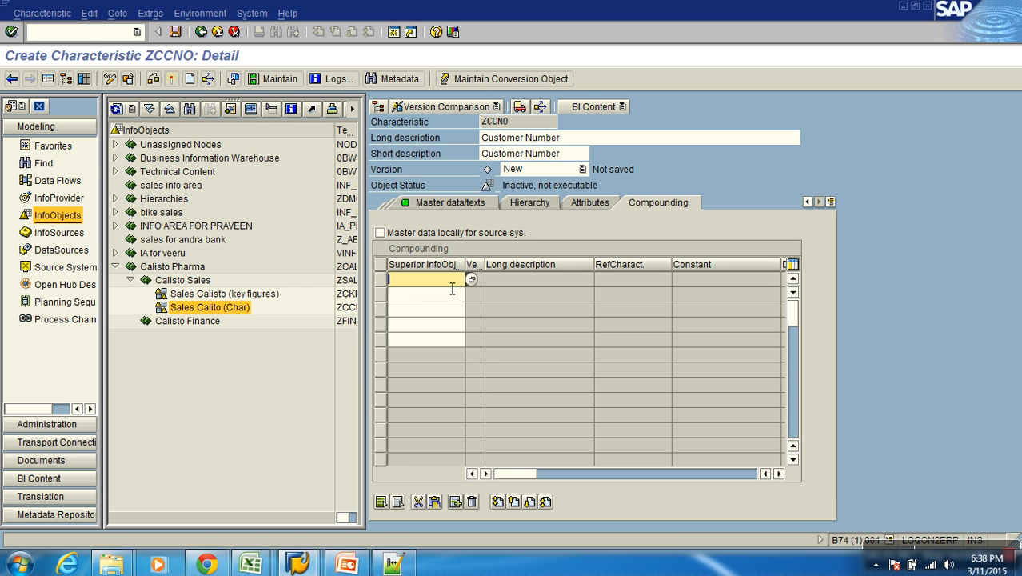
{"action": "left_click", "coordinate": [488, 124]}
{"action": "left_click", "coordinate": [453, 285]}
{"action": "left_click", "coordinate": [391, 239]}
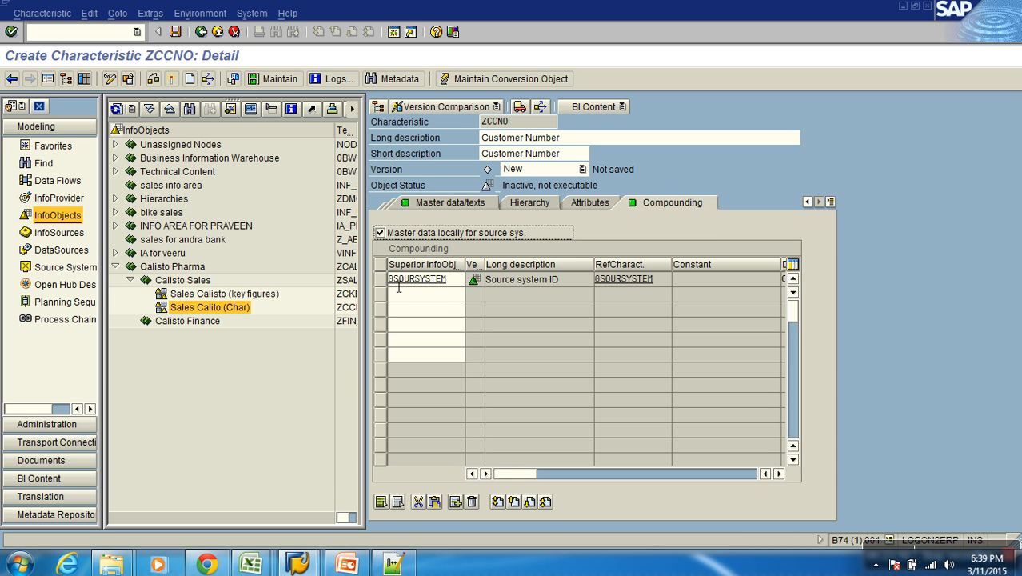
{"action": "left_click_drag", "start_coordinate": [460, 285], "coordinate": [379, 270]}
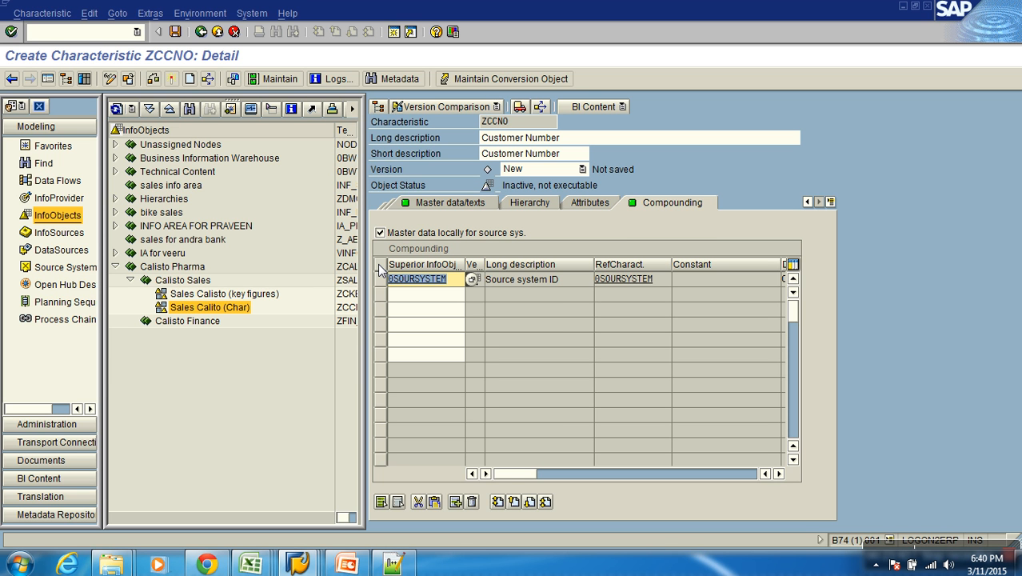
{"action": "left_click", "coordinate": [397, 236]}
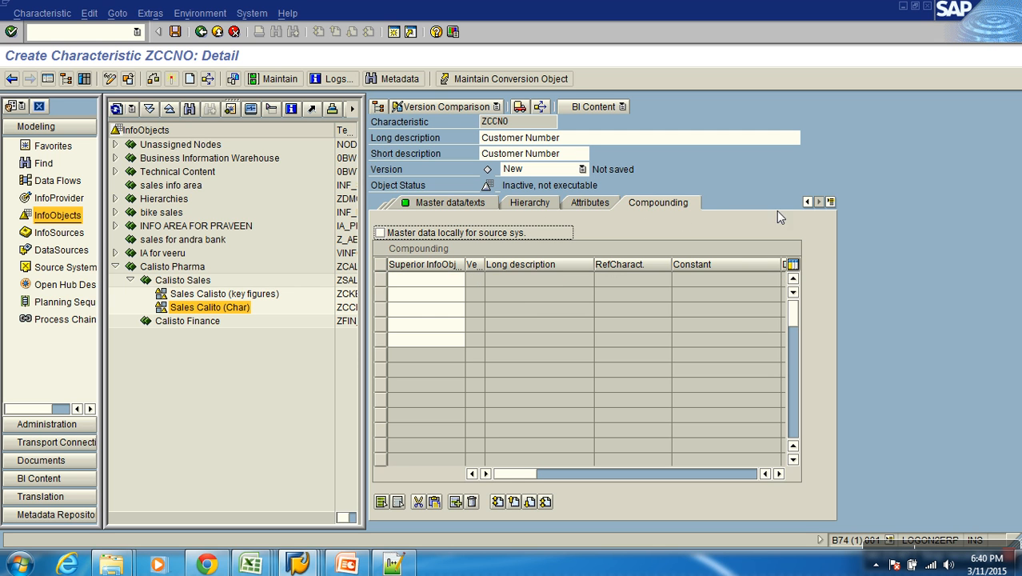
Step: Go through the superior InfoObject entry rows in the compounding settings of ZCCNO
{"action": "left_click", "coordinate": [808, 203]}
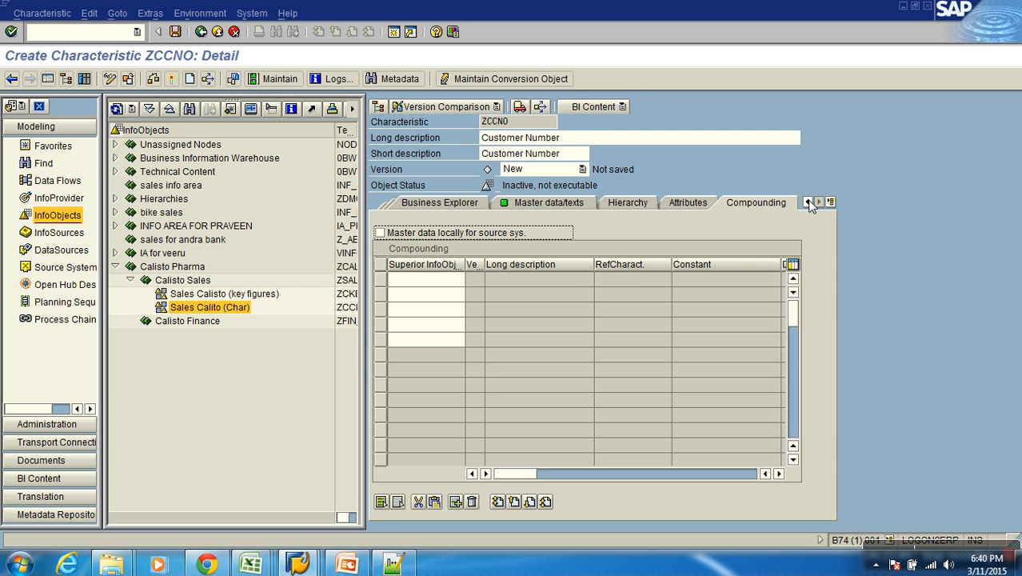
{"action": "left_click", "coordinate": [444, 283]}
{"action": "left_click", "coordinate": [449, 297]}
{"action": "left_click", "coordinate": [448, 310]}
{"action": "left_click", "coordinate": [452, 328]}
{"action": "left_click", "coordinate": [454, 339]}
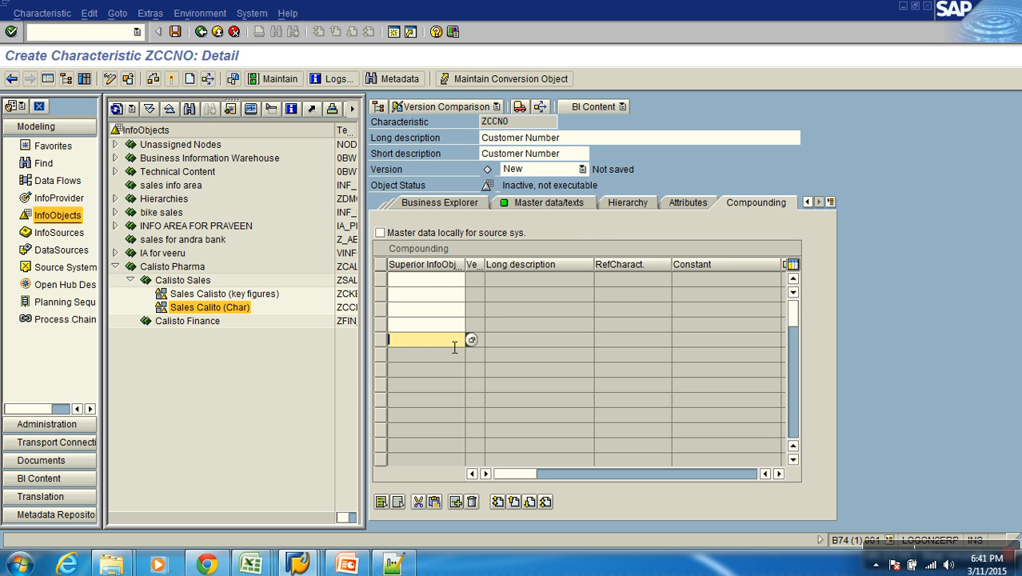
Step: Set the BEx description of ZCCNO to Long description in its Business Explorer settings
{"action": "left_click", "coordinate": [456, 203]}
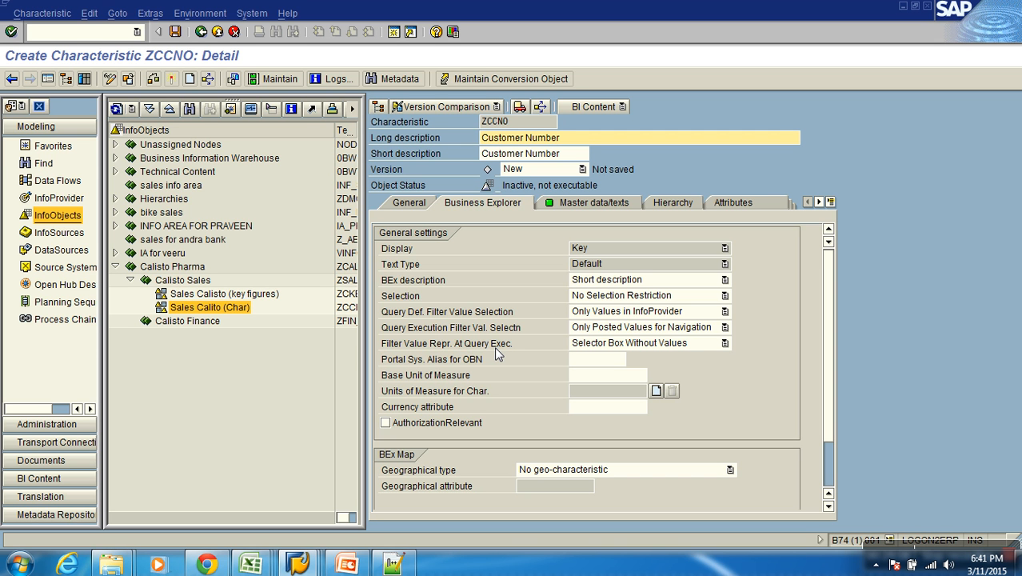
{"action": "left_click", "coordinate": [597, 286]}
{"action": "left_click", "coordinate": [610, 307]}
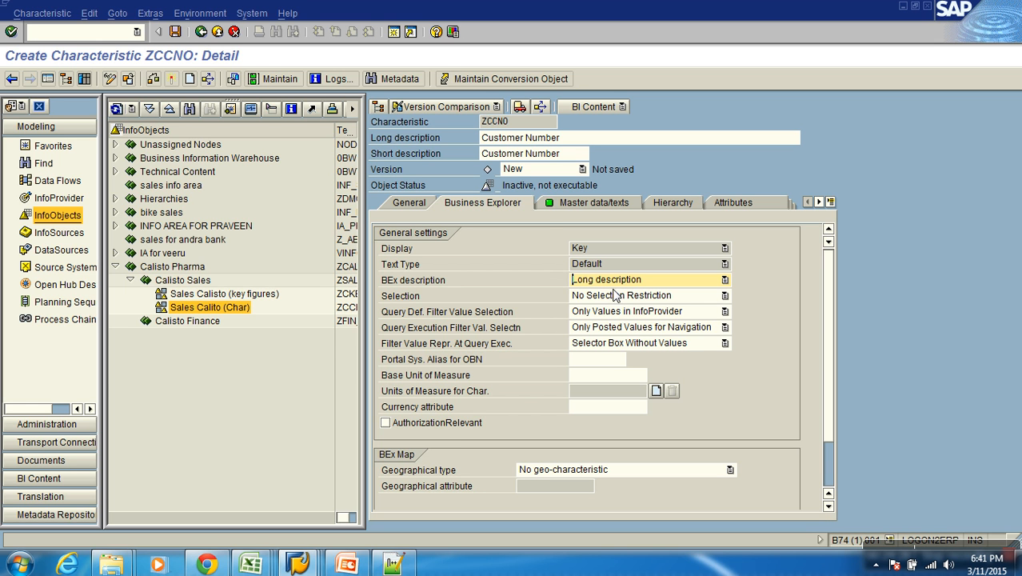
{"action": "left_click_drag", "start_coordinate": [533, 126], "coordinate": [458, 120]}
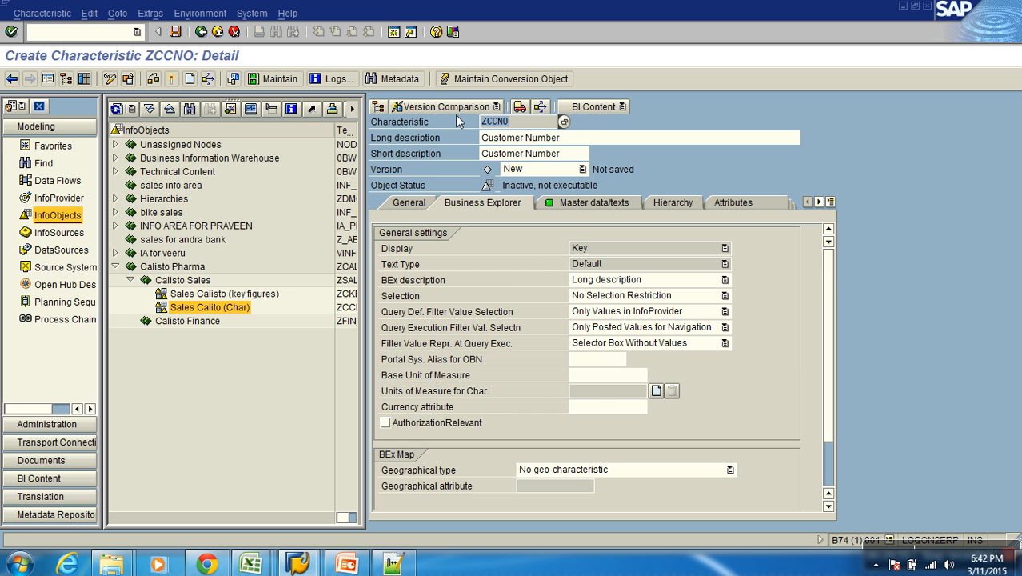
Step: Try Static geo-characteristic as the geographical type, view the shapefile upload dialog, and reset the type to No geo-characteristic
{"action": "left_click", "coordinate": [829, 472]}
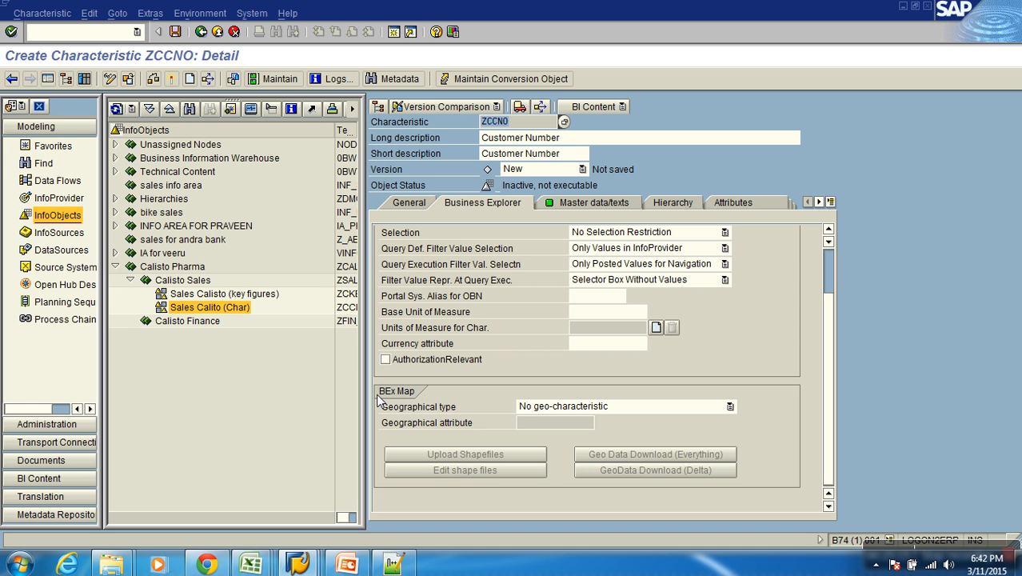
{"action": "left_click", "coordinate": [563, 408]}
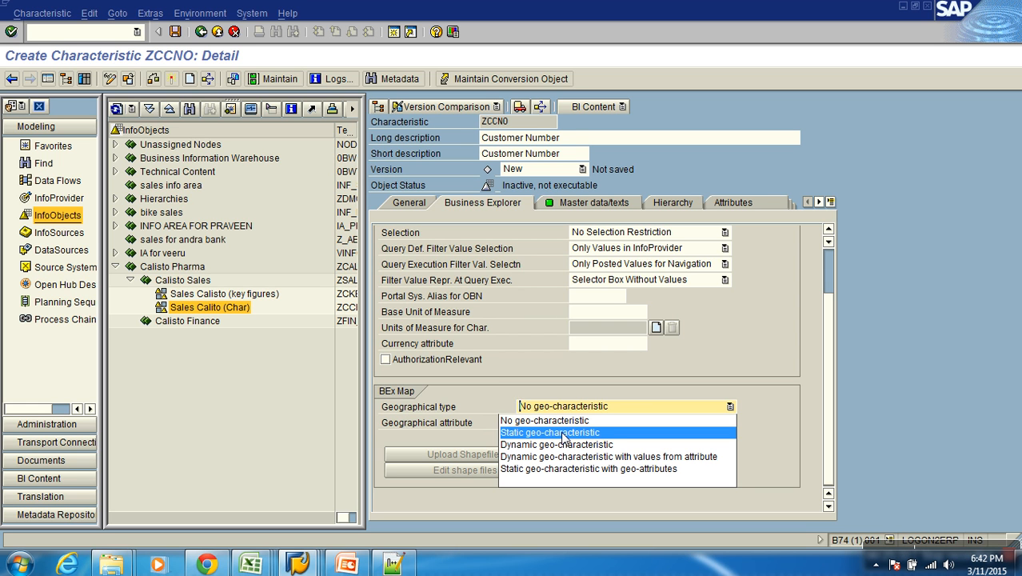
{"action": "left_click", "coordinate": [563, 433]}
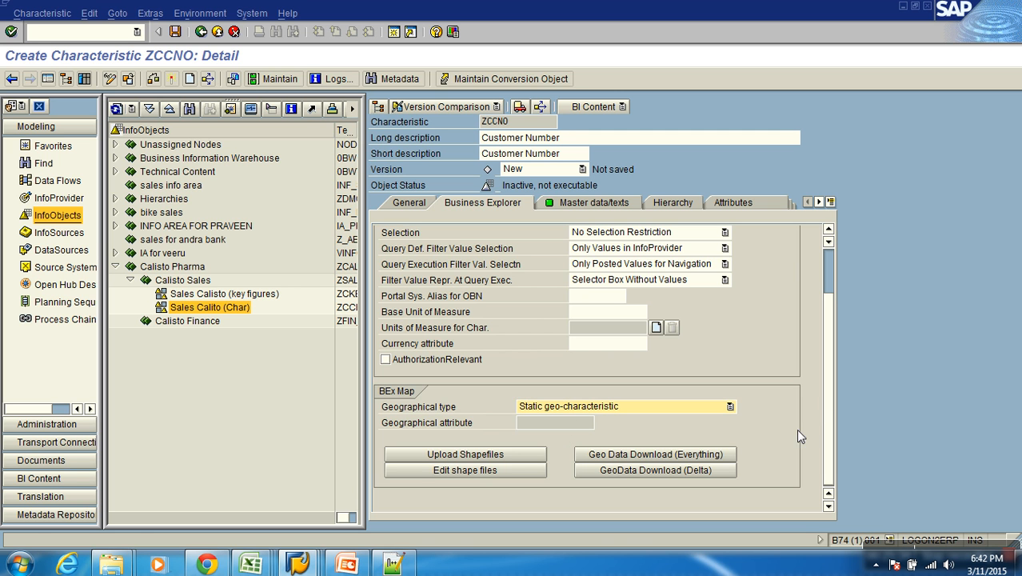
{"action": "left_click", "coordinate": [488, 454]}
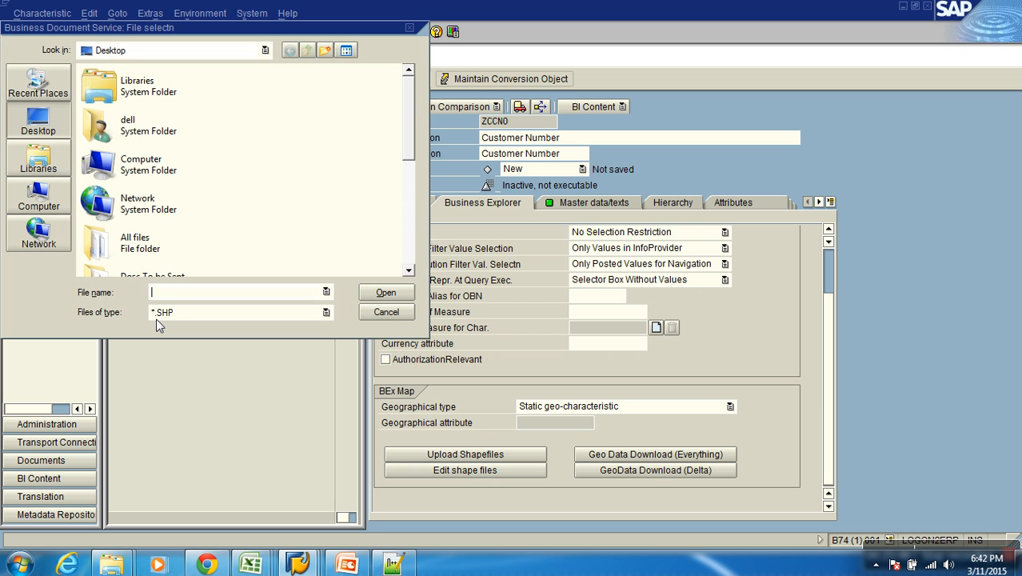
{"action": "left_click", "coordinate": [379, 312]}
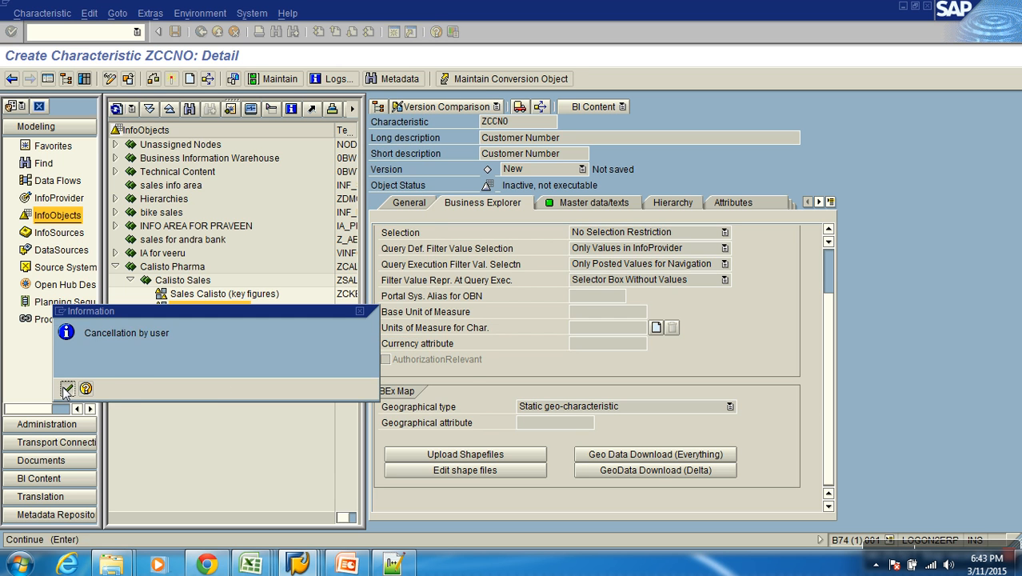
{"action": "key", "text": "Return"}
{"action": "left_click", "coordinate": [552, 408]}
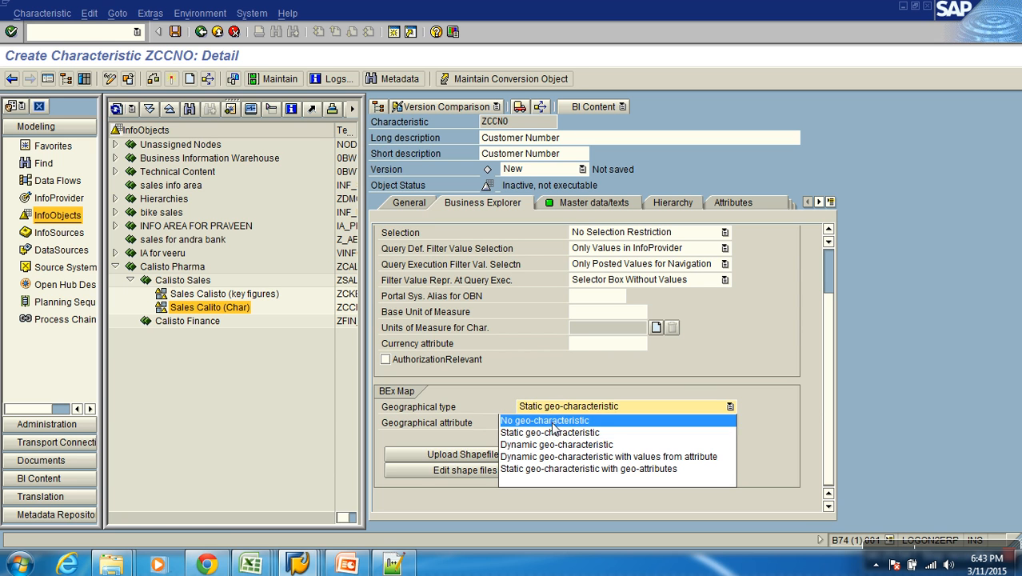
{"action": "left_click", "coordinate": [558, 418]}
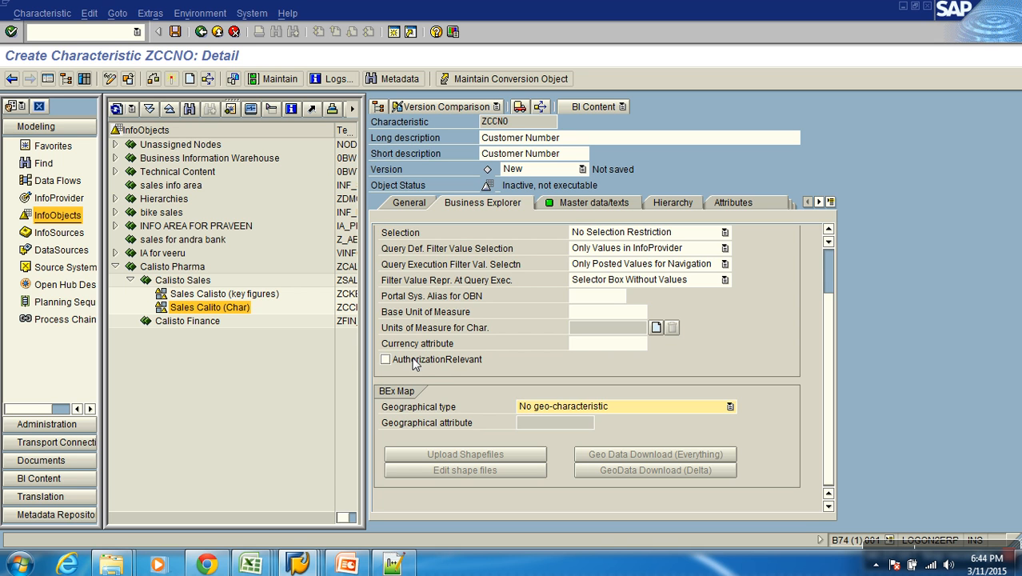
Step: Try the AuthorizationRelevant option, and turn off With master data for ZCCNO
{"action": "left_click", "coordinate": [411, 360]}
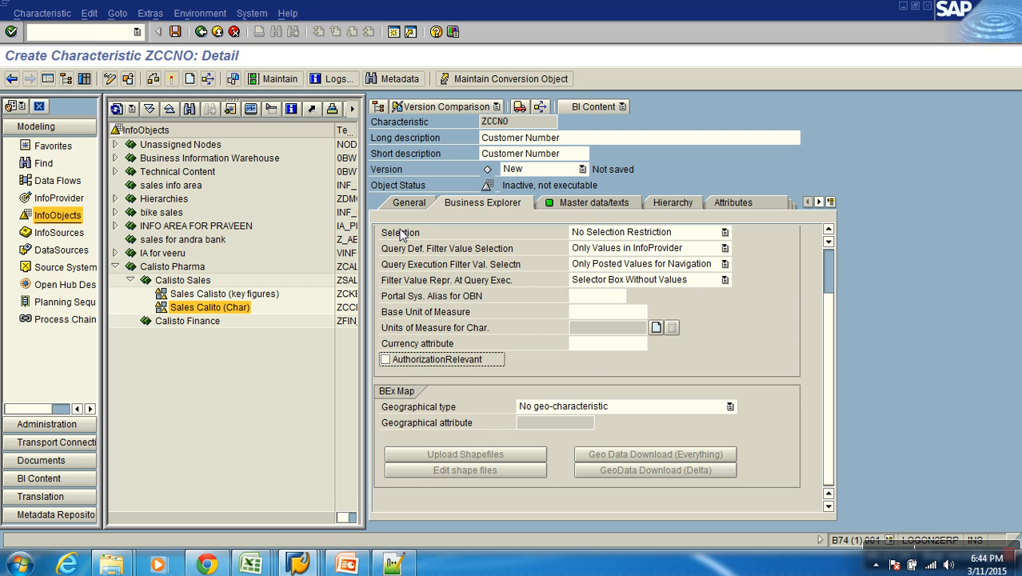
{"action": "left_click", "coordinate": [407, 203]}
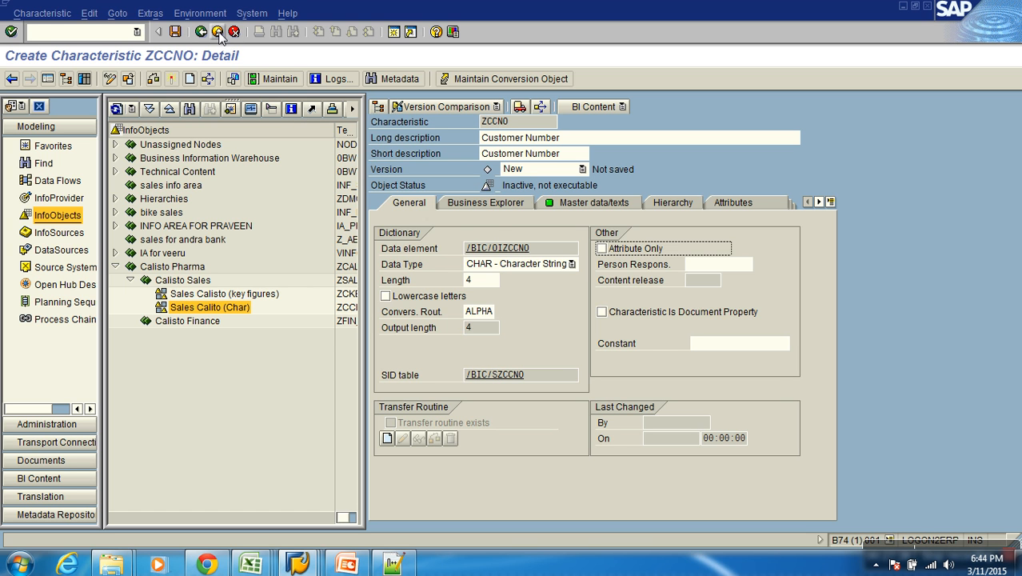
{"action": "left_click", "coordinate": [586, 206]}
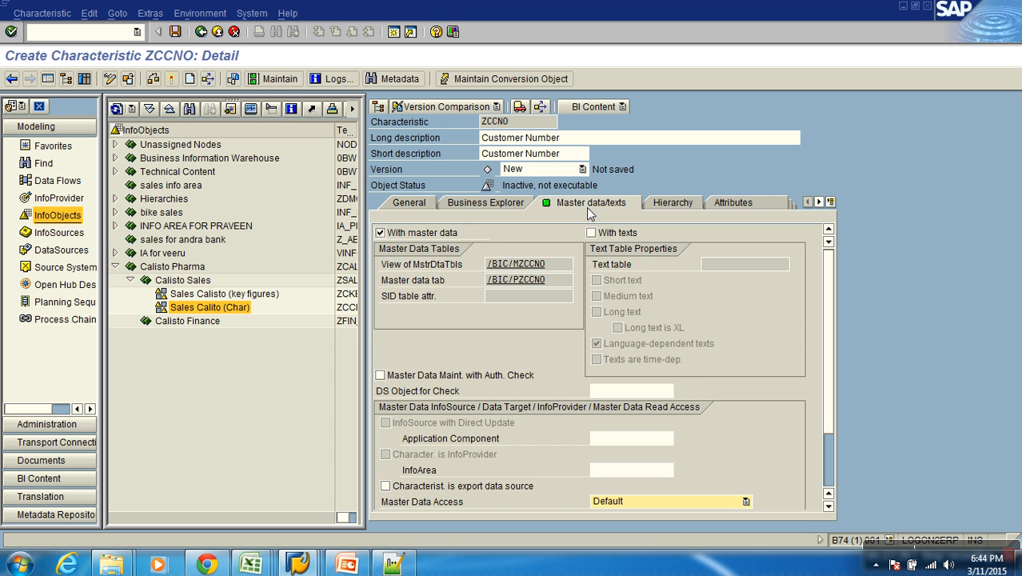
{"action": "left_click", "coordinate": [429, 232]}
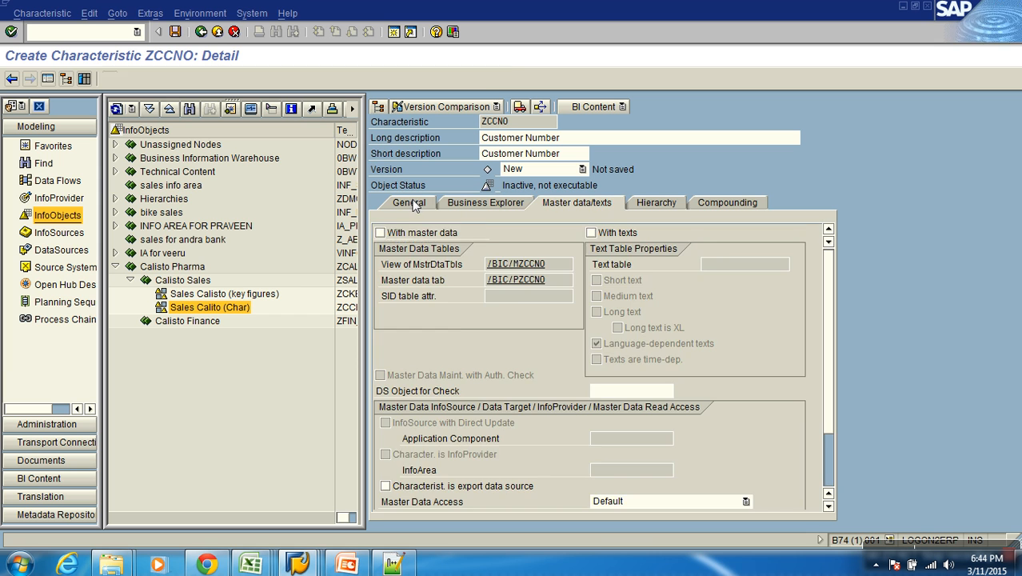
Step: Review the data element, length and long description of ZCCNO, and activate the characteristic
{"action": "left_click", "coordinate": [412, 202]}
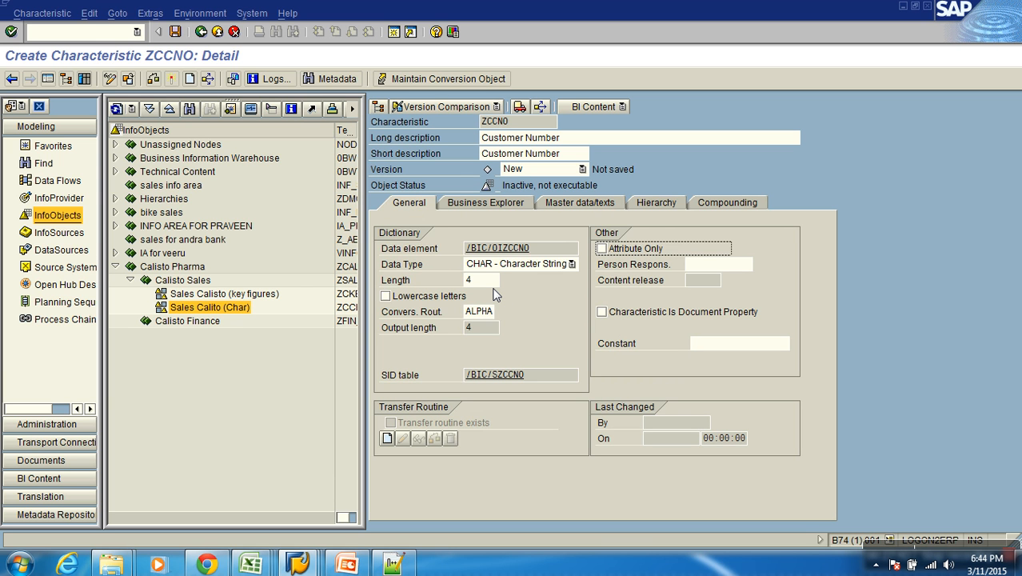
{"action": "left_click_drag", "start_coordinate": [543, 254], "coordinate": [463, 250]}
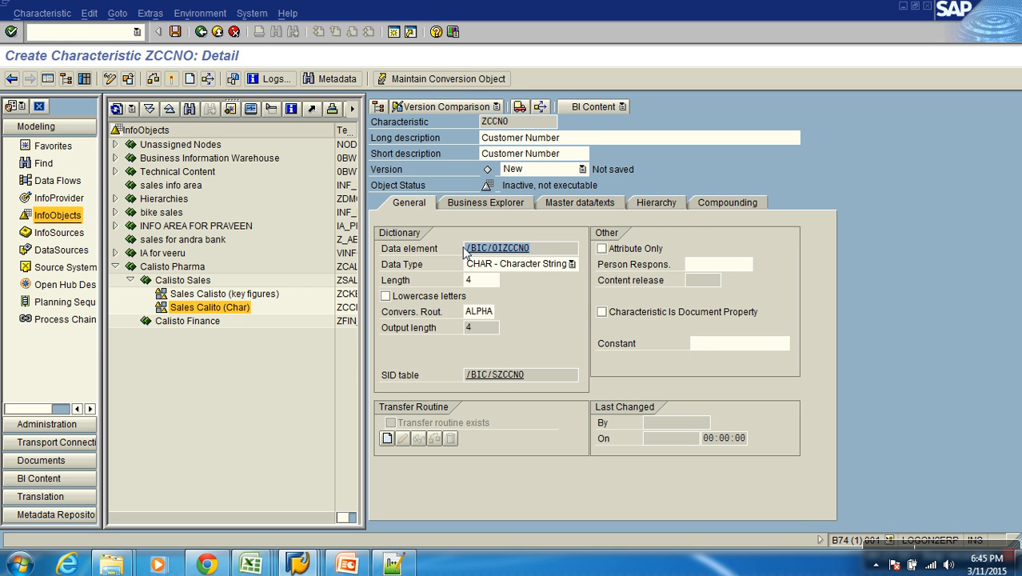
{"action": "left_click", "coordinate": [485, 284]}
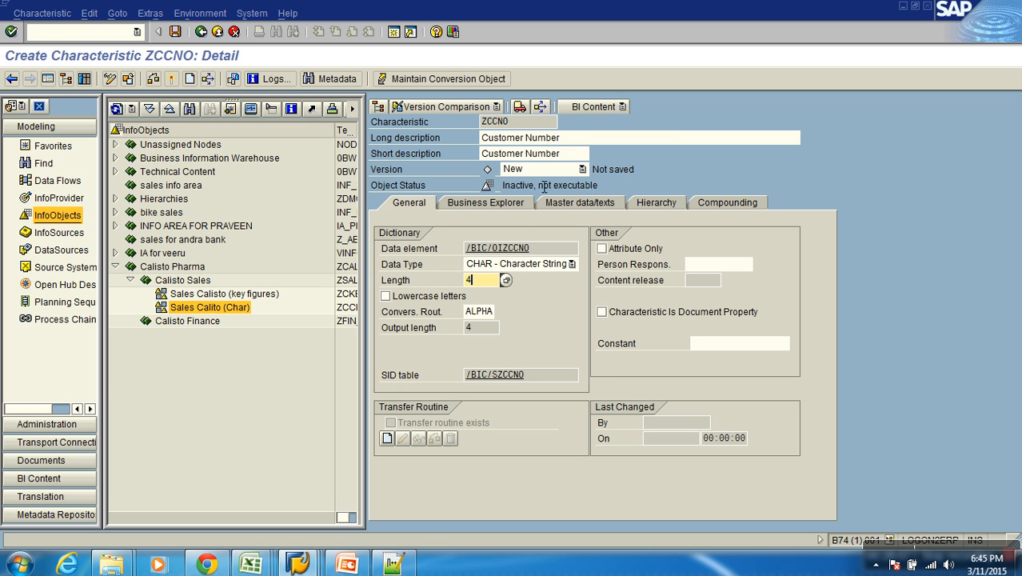
{"action": "left_click_drag", "start_coordinate": [589, 138], "coordinate": [474, 141]}
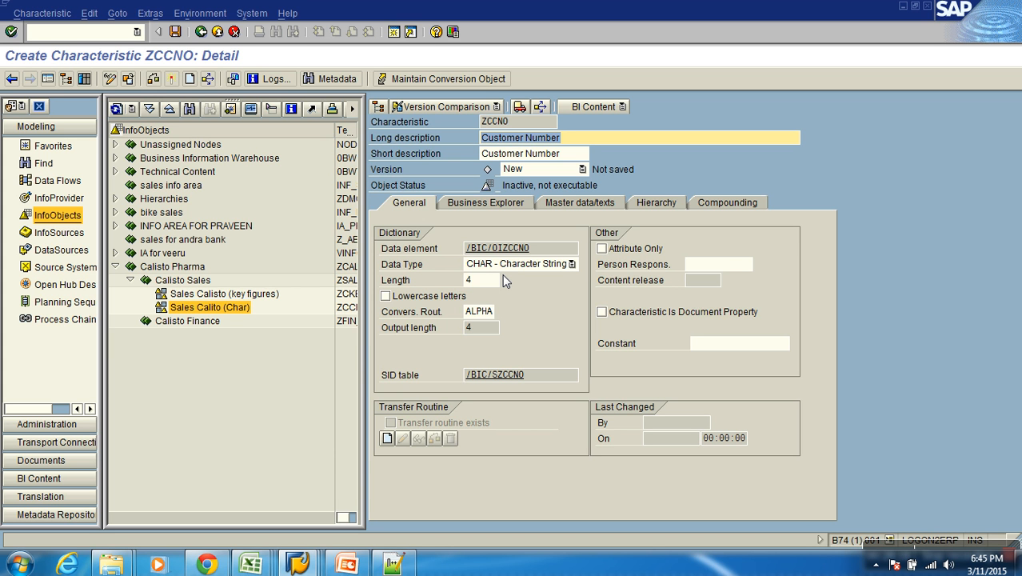
{"action": "left_click", "coordinate": [171, 79]}
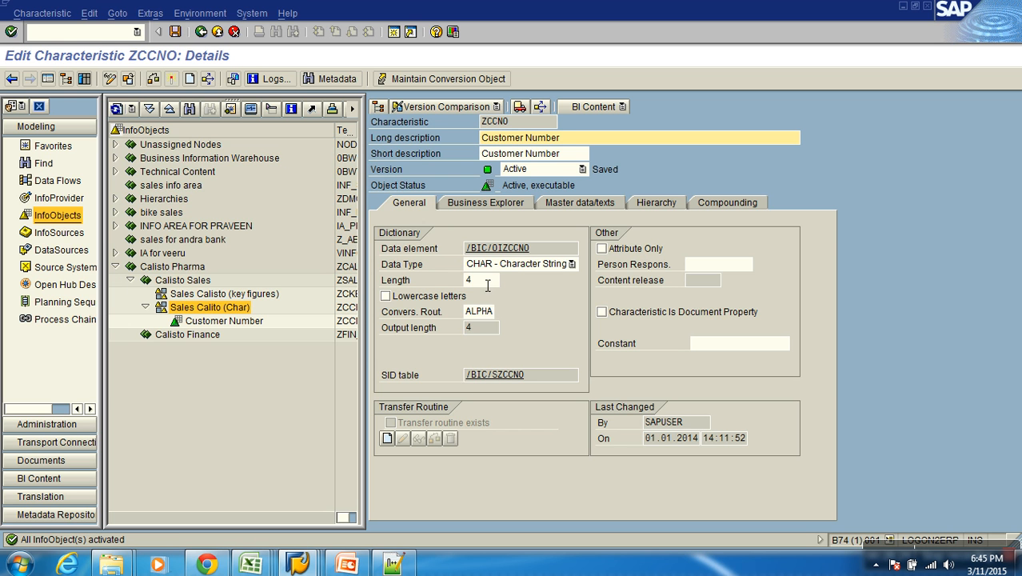
Step: Open the data element of characteristic ZCCNO and examine its name, data type and length
{"action": "left_click", "coordinate": [484, 280]}
{"action": "left_click", "coordinate": [505, 264]}
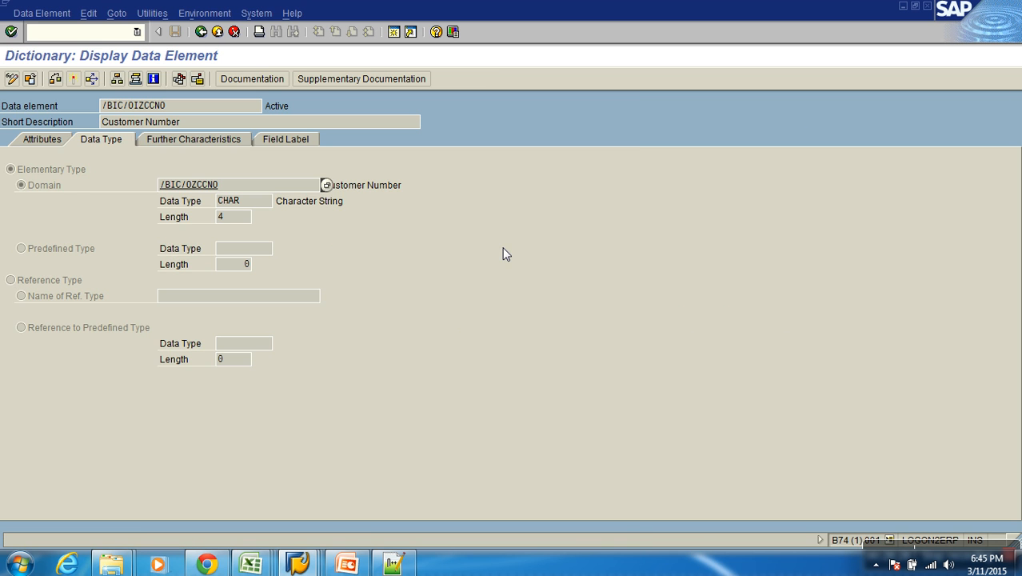
{"action": "double_click", "coordinate": [171, 106]}
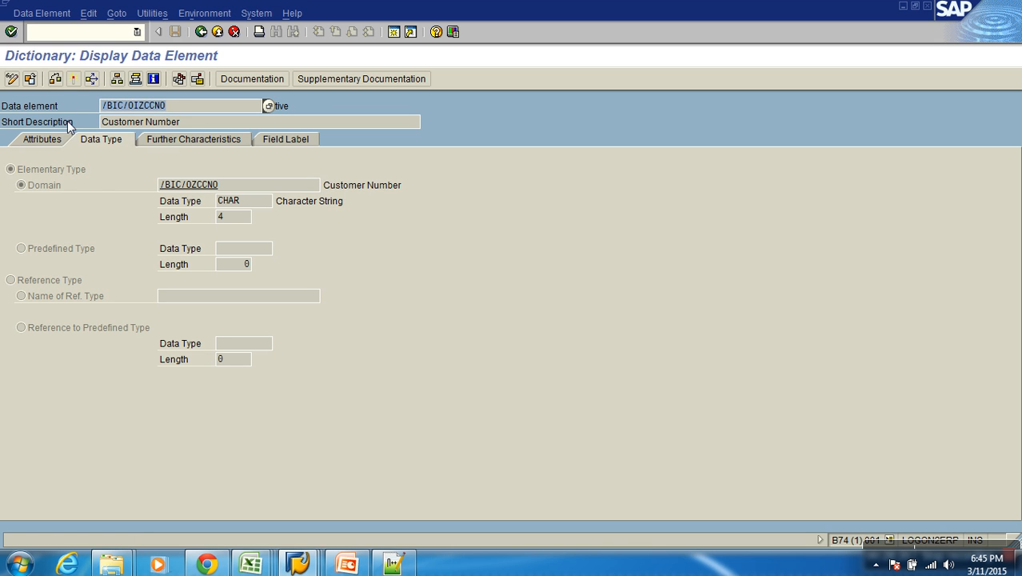
{"action": "left_click", "coordinate": [245, 199]}
{"action": "double_click", "coordinate": [246, 199]}
{"action": "key", "text": "Tab"}
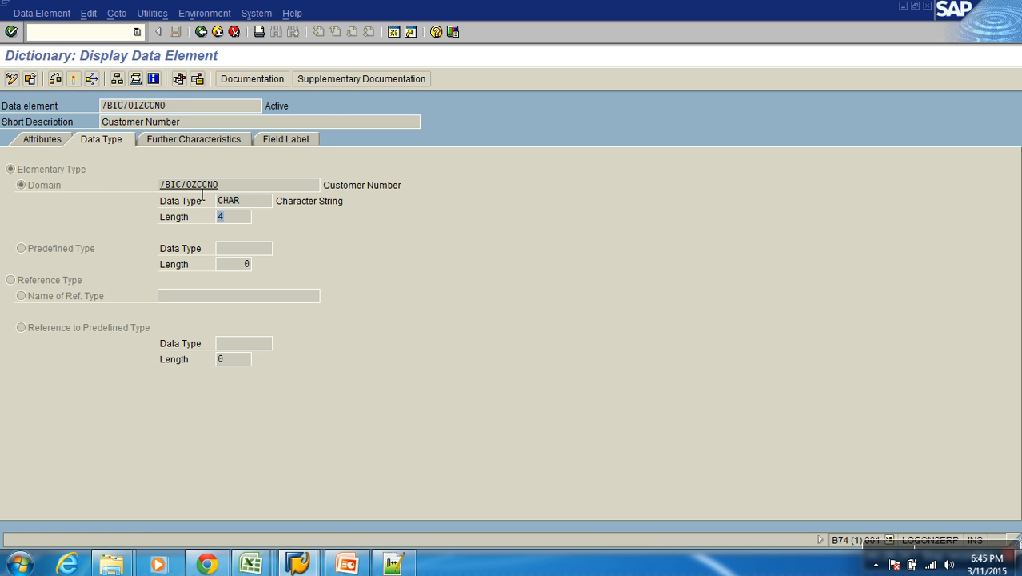
Step: Examine the format and value range of the data element's domain /BIC/OZCCNO, and return to the ZCCNO details
{"action": "double_click", "coordinate": [198, 185]}
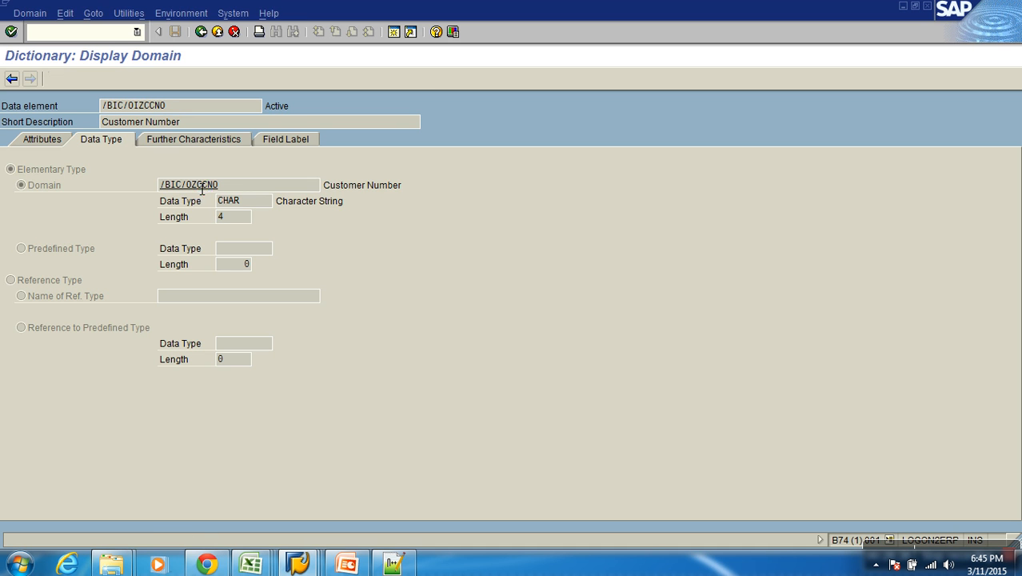
{"action": "double_click", "coordinate": [110, 189]}
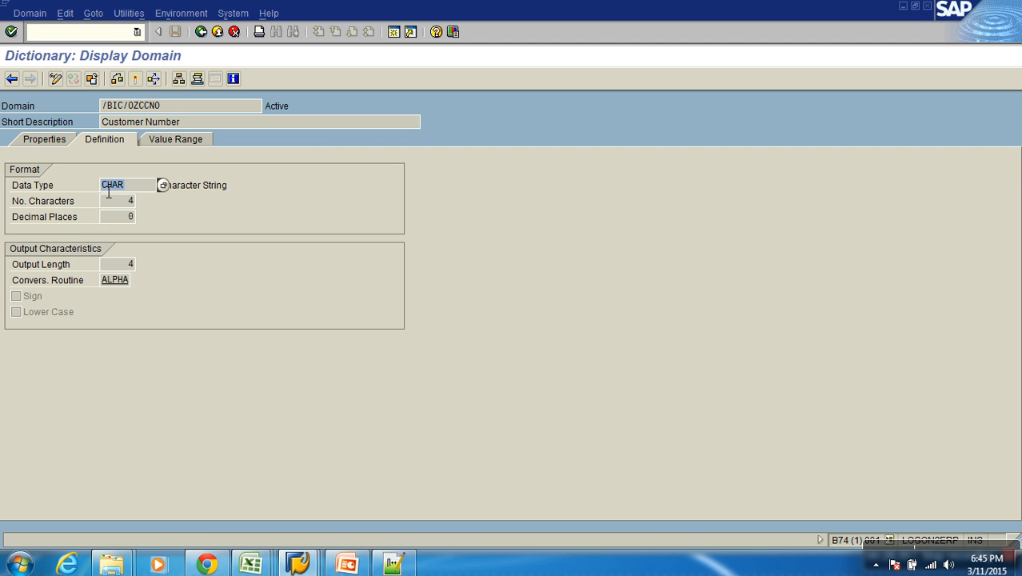
{"action": "double_click", "coordinate": [128, 201]}
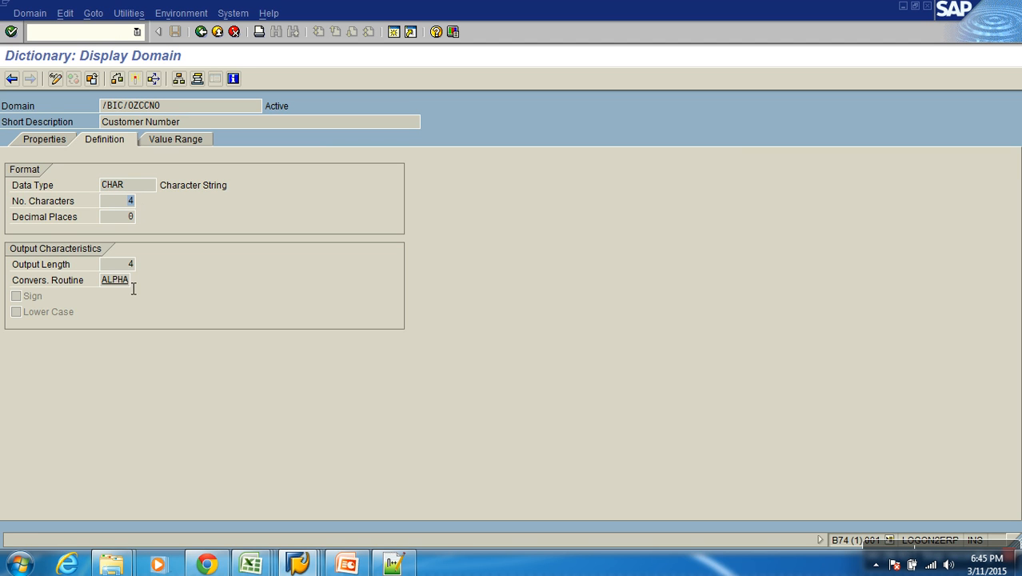
{"action": "left_click", "coordinate": [186, 143]}
{"action": "left_click_drag", "start_coordinate": [197, 132], "coordinate": [70, 119]}
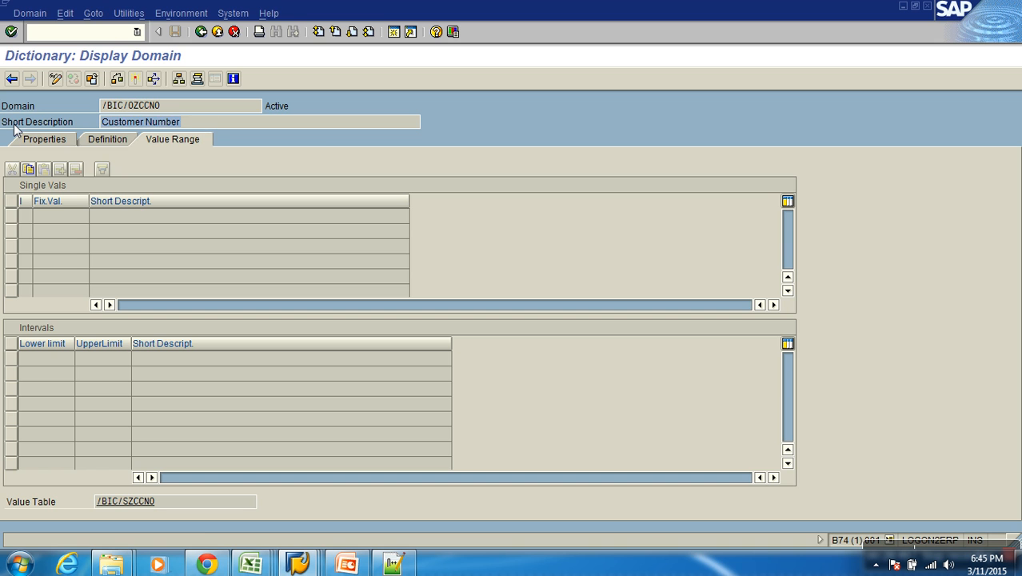
{"action": "left_click", "coordinate": [201, 32]}
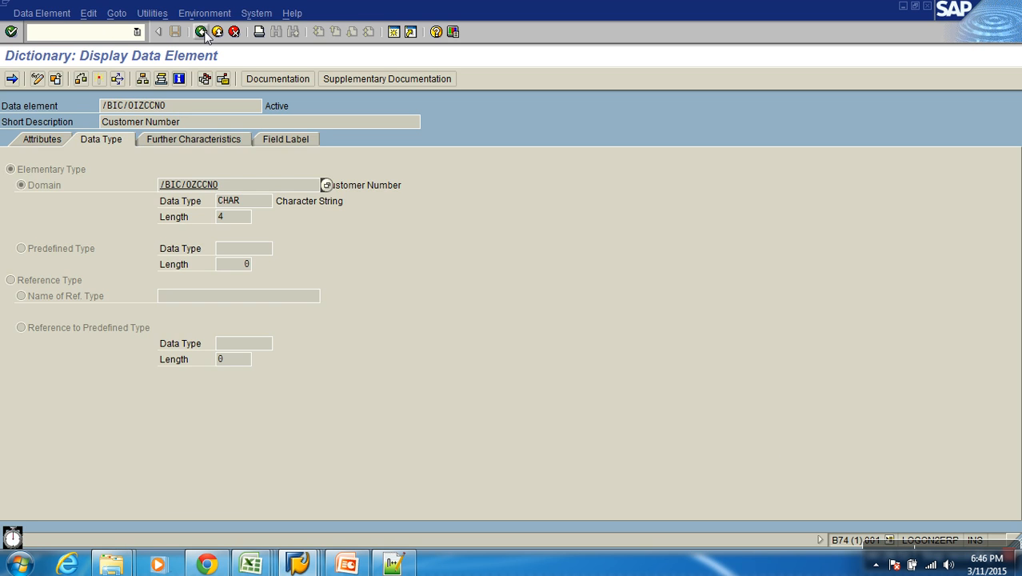
{"action": "left_click", "coordinate": [201, 32]}
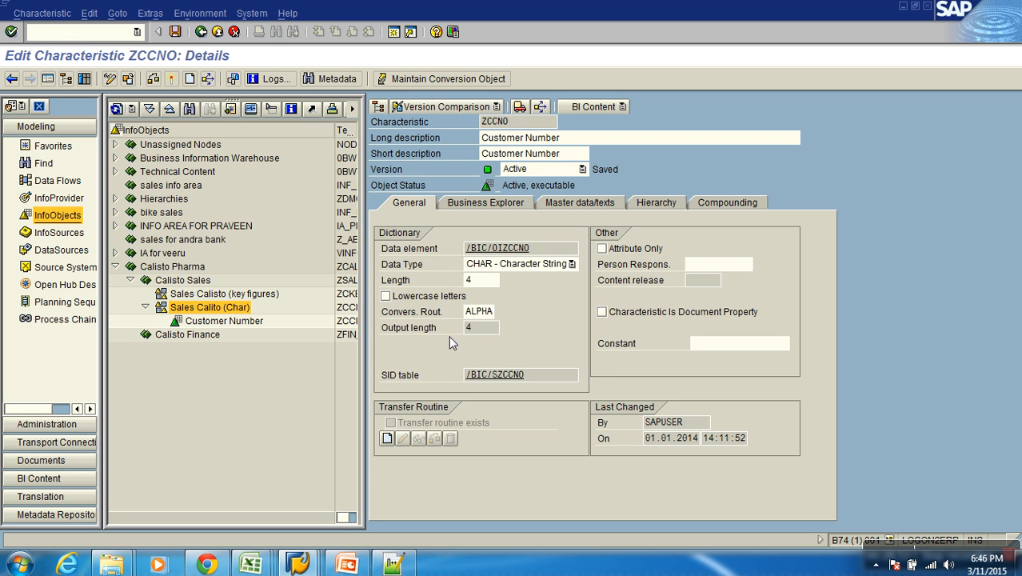
Step: Open the SID table /BIC/SZCCNO of ZCCNO and examine its customer number, SID, include and flag fields
{"action": "left_click_drag", "start_coordinate": [522, 125], "coordinate": [481, 125]}
{"action": "left_click_drag", "start_coordinate": [541, 375], "coordinate": [462, 376]}
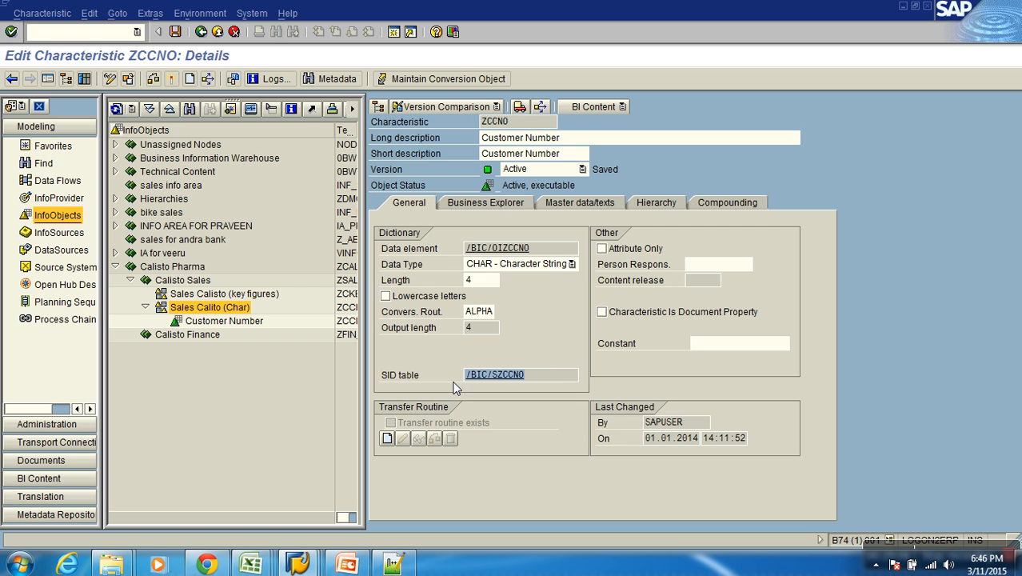
{"action": "double_click", "coordinate": [473, 376]}
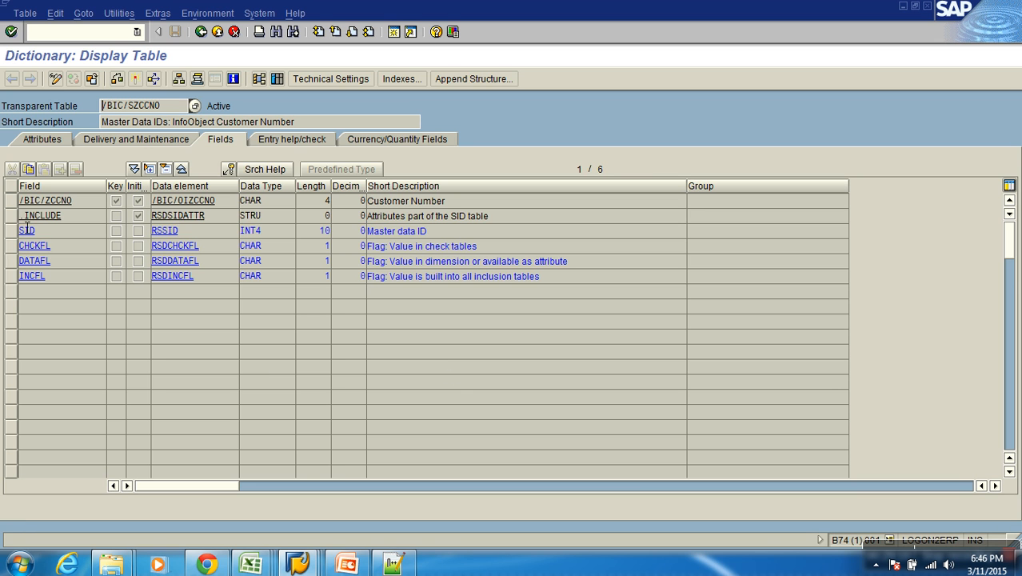
{"action": "left_click", "coordinate": [11, 216]}
{"action": "left_click", "coordinate": [12, 245]}
{"action": "left_click", "coordinate": [11, 260]}
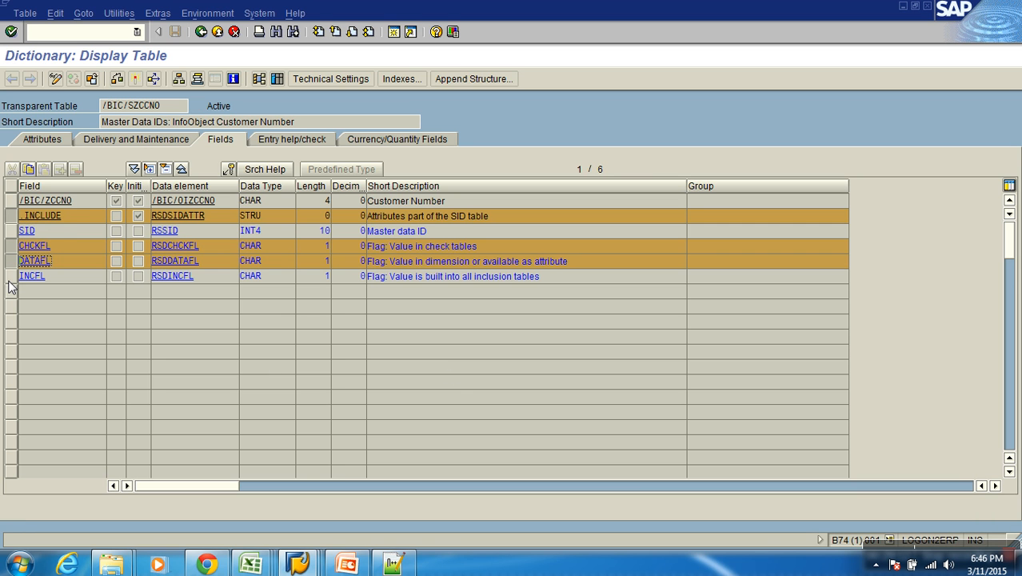
{"action": "left_click", "coordinate": [11, 276]}
{"action": "left_click_drag", "start_coordinate": [88, 203], "coordinate": [7, 201]}
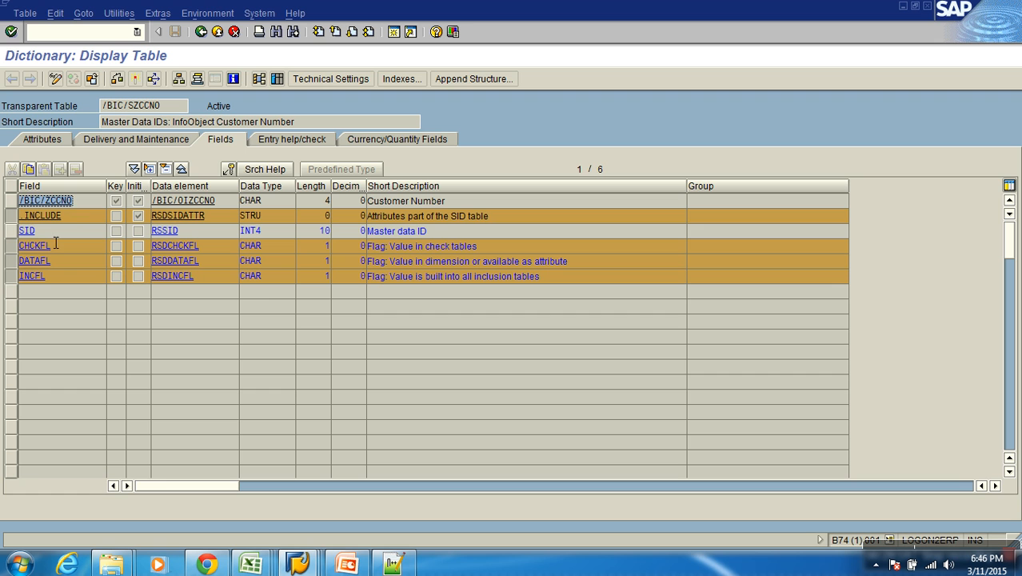
{"action": "left_click_drag", "start_coordinate": [56, 236], "coordinate": [10, 232]}
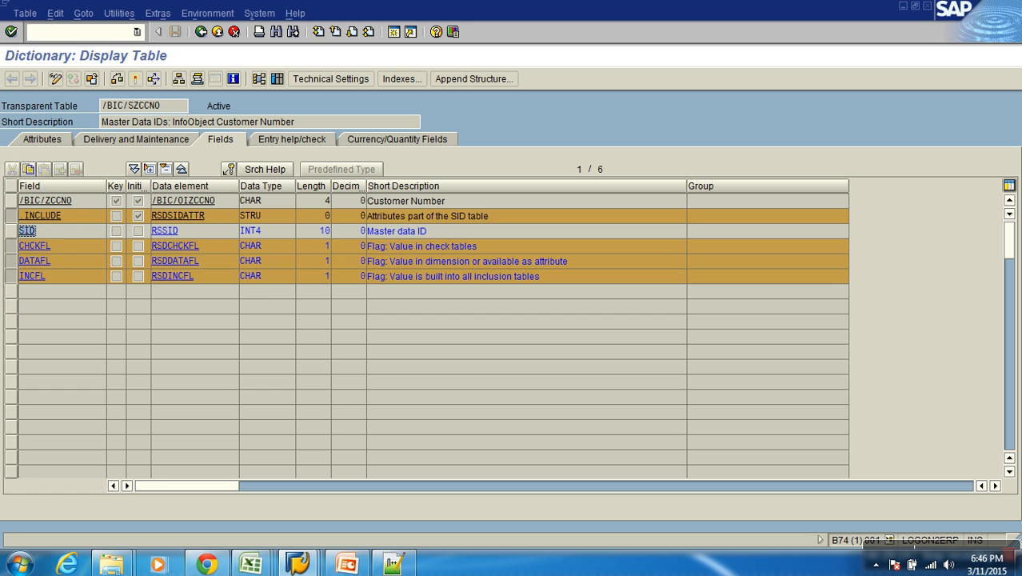
Step: Examine the SID table's customer number field and its data element, and return to the InfoObjects tree of the workbench
{"action": "left_click", "coordinate": [90, 205]}
{"action": "left_click", "coordinate": [290, 210]}
{"action": "left_click", "coordinate": [409, 204]}
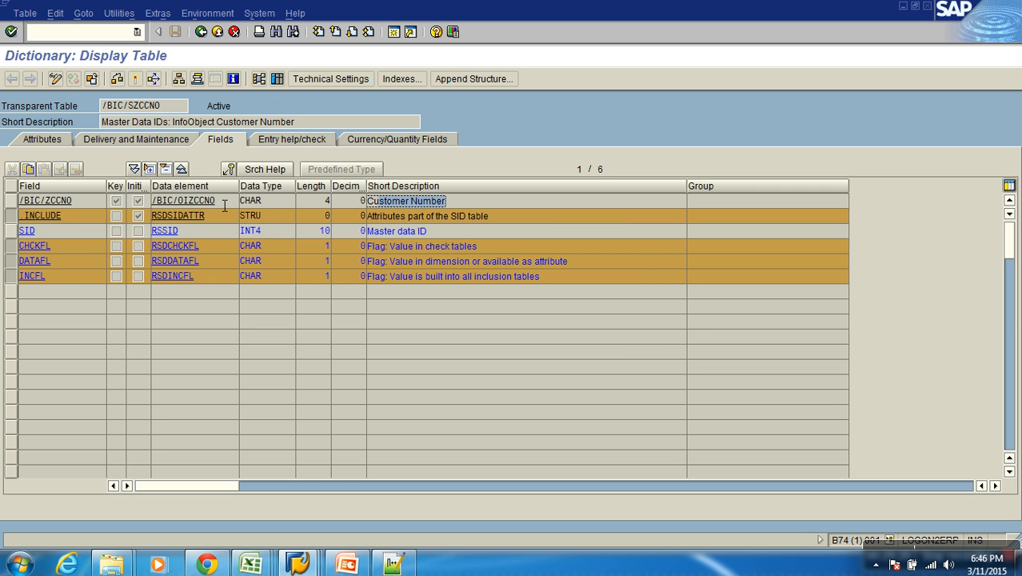
{"action": "double_click", "coordinate": [200, 202]}
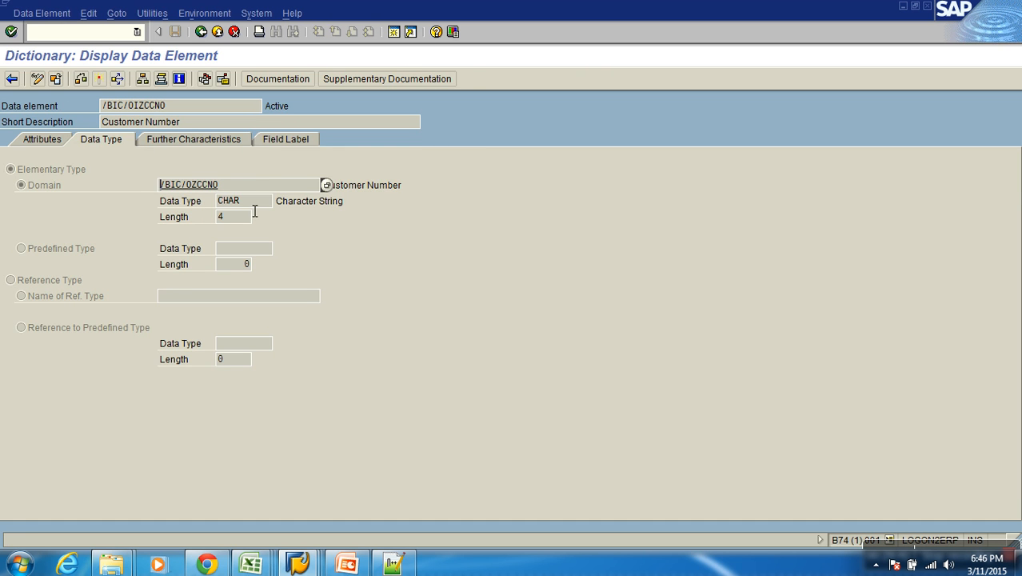
{"action": "left_click", "coordinate": [200, 31]}
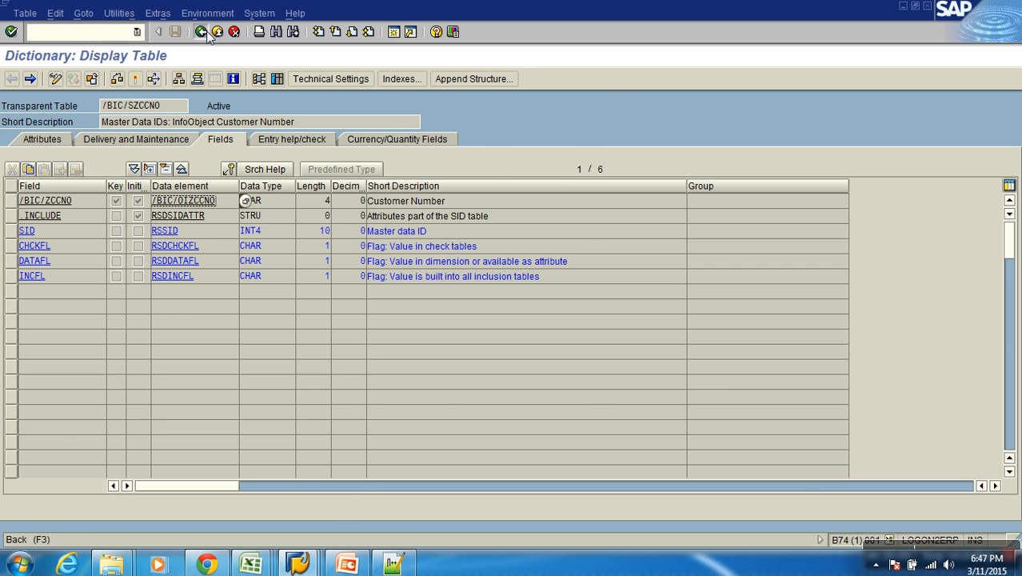
{"action": "left_click", "coordinate": [201, 31]}
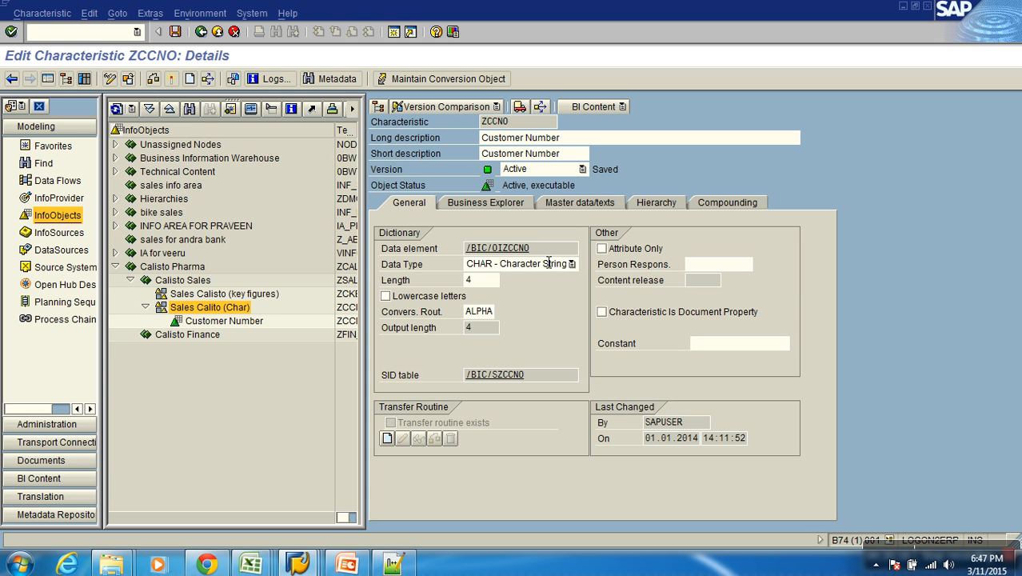
{"action": "left_click", "coordinate": [217, 32]}
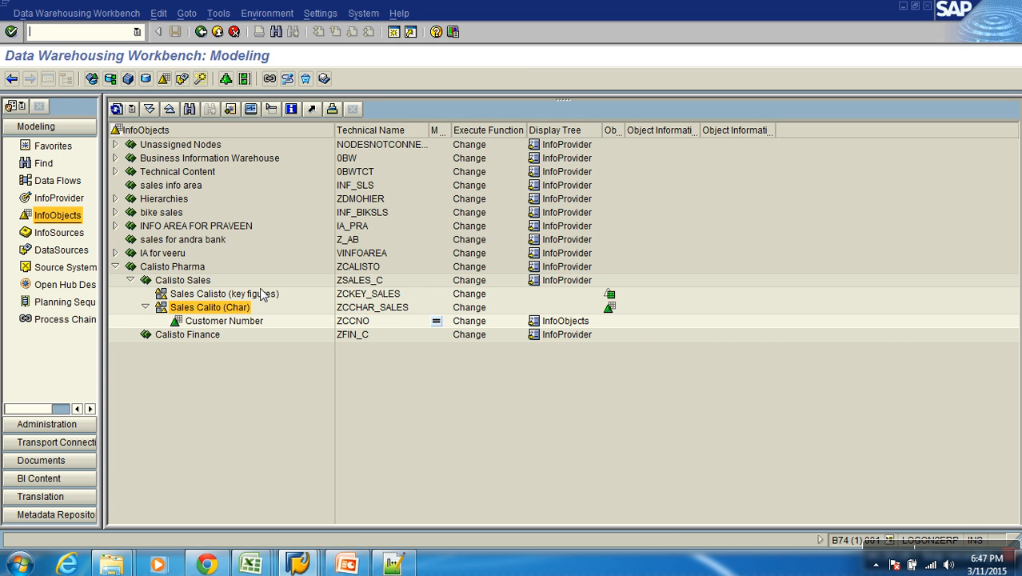
Step: Switch to the Book3 workbook in Excel and select cell G4
{"action": "left_click", "coordinate": [251, 564]}
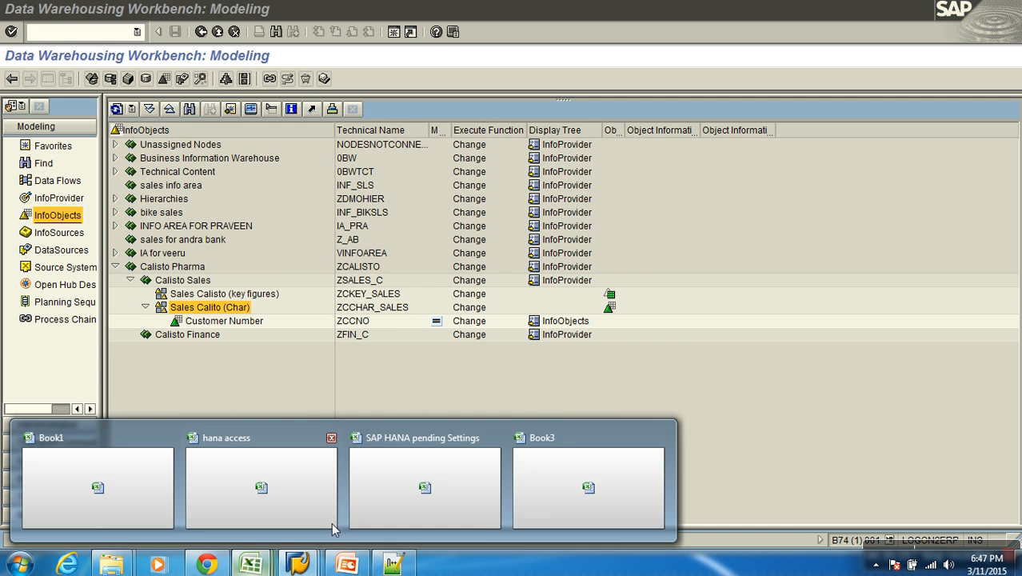
{"action": "left_click", "coordinate": [550, 509]}
{"action": "left_click", "coordinate": [344, 195]}
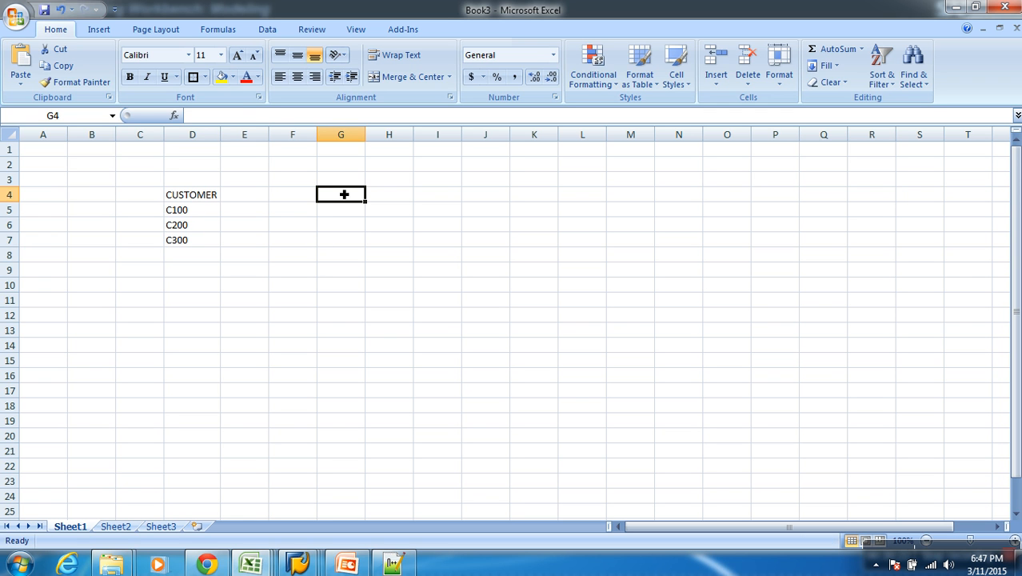
{"action": "type", "text": "AMOUNT"}
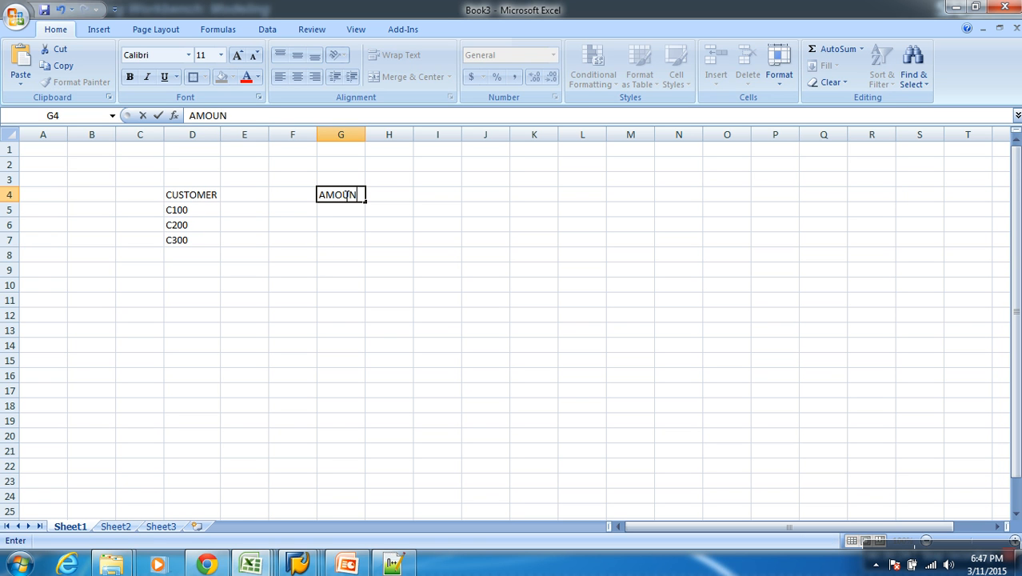
{"action": "key", "text": "BackSpace"}
{"action": "key", "text": "BackSpace"}
{"action": "key", "text": "BackSpace"}
{"action": "key", "text": "BackSpace"}
{"action": "key", "text": "BackSpace"}
{"action": "key", "text": "BackSpace"}
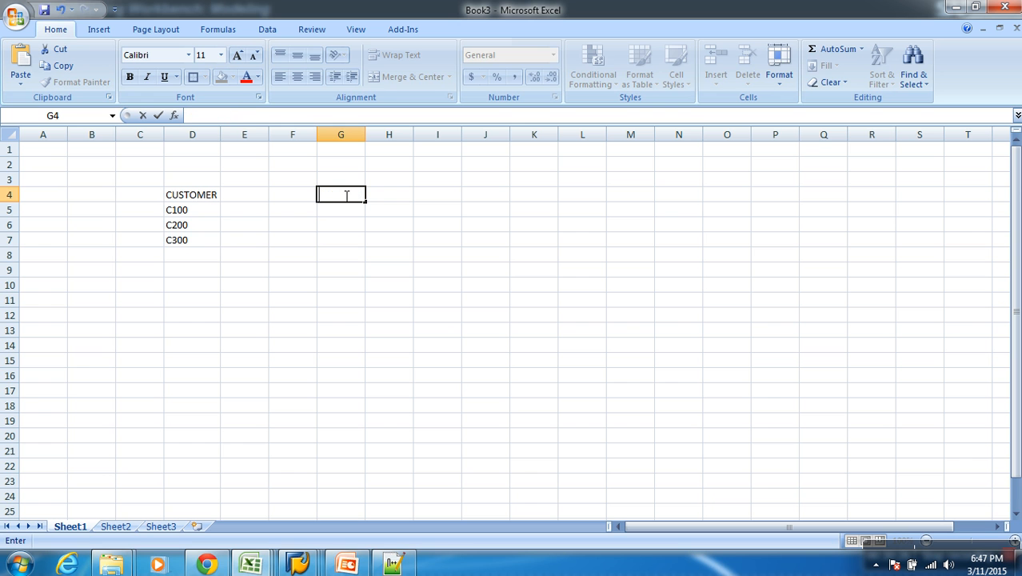
Step: Enter the heading No of employees in cell G4 and fit column G to its contents
{"action": "type", "text": "No of employees"}
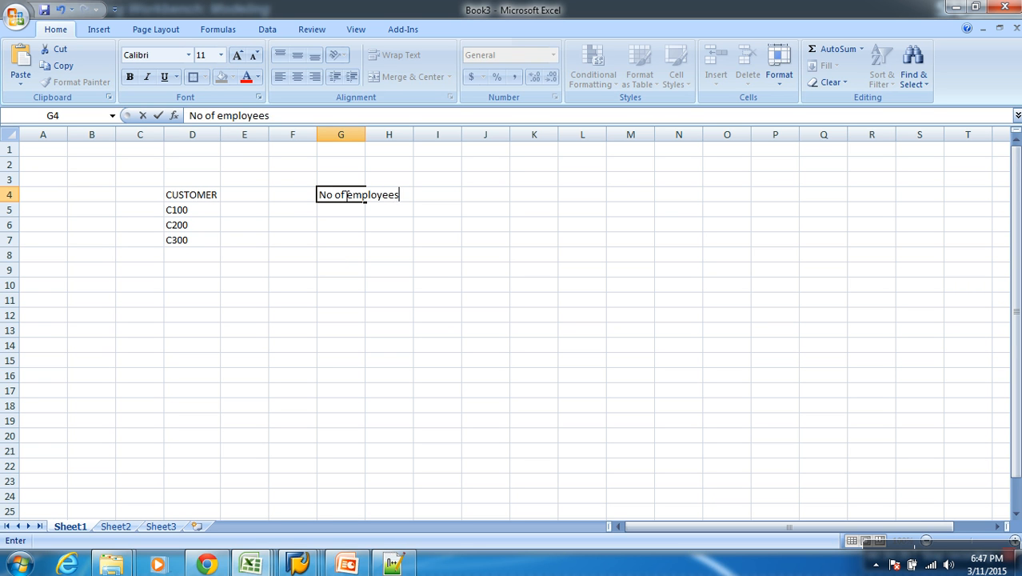
{"action": "key", "text": "Return"}
{"action": "double_click", "coordinate": [365, 136]}
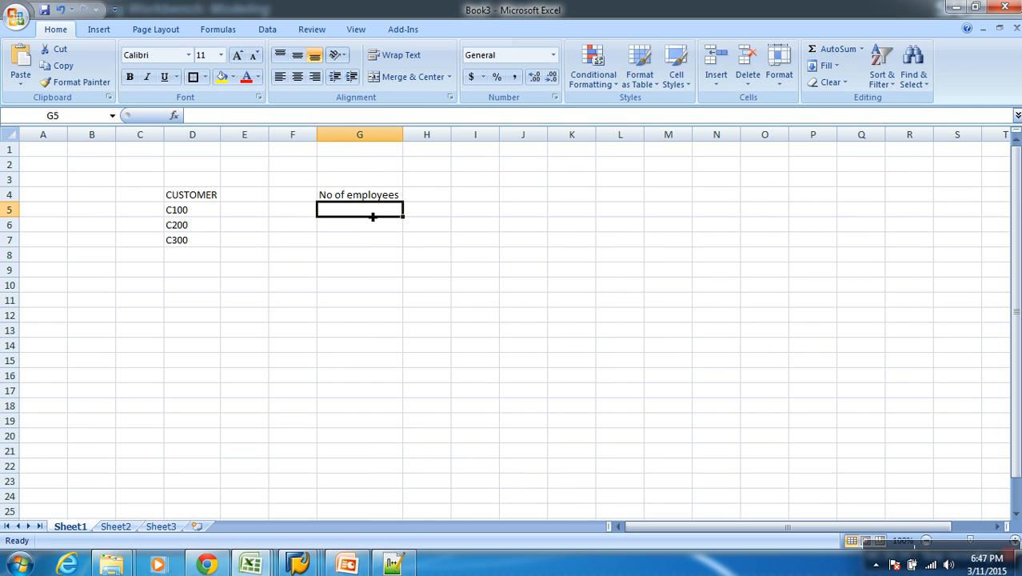
Step: Enter the employee counts 1200 for customer C100 and 1100 for customer C200 in cells G5 and G6
{"action": "type", "text": "1200"}
{"action": "key", "text": "Return"}
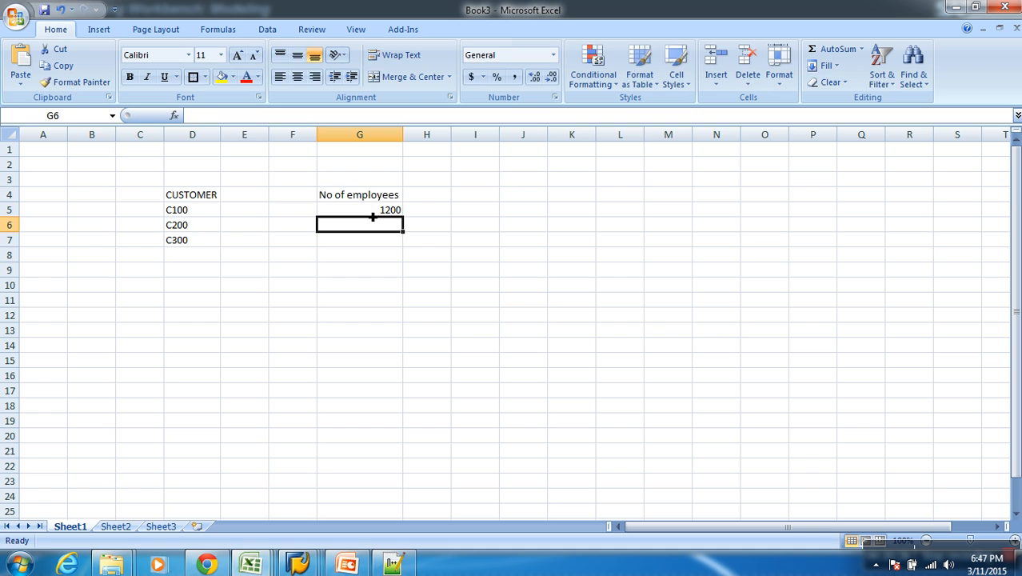
{"action": "type", "text": "1100"}
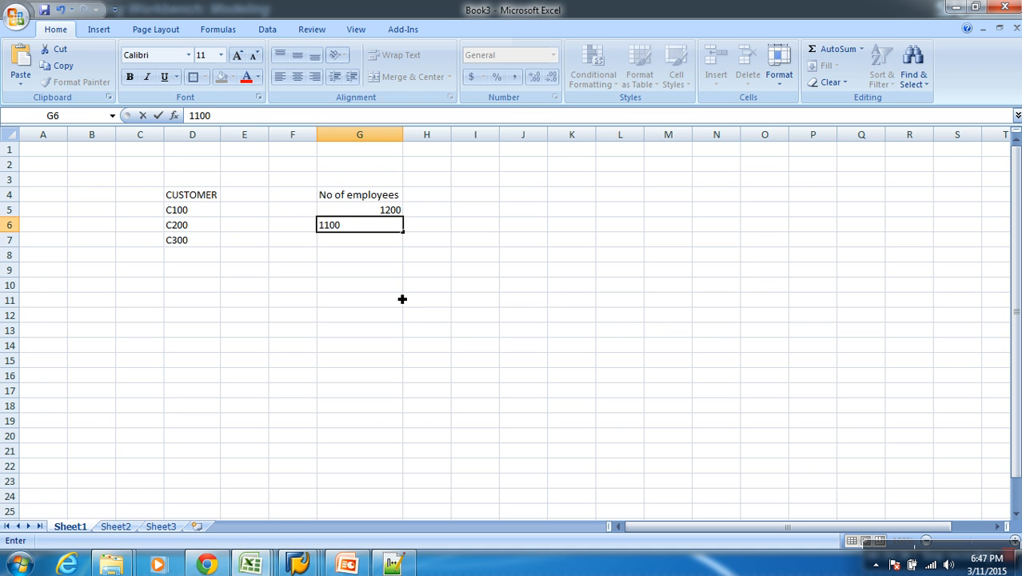
{"action": "left_click", "coordinate": [405, 316]}
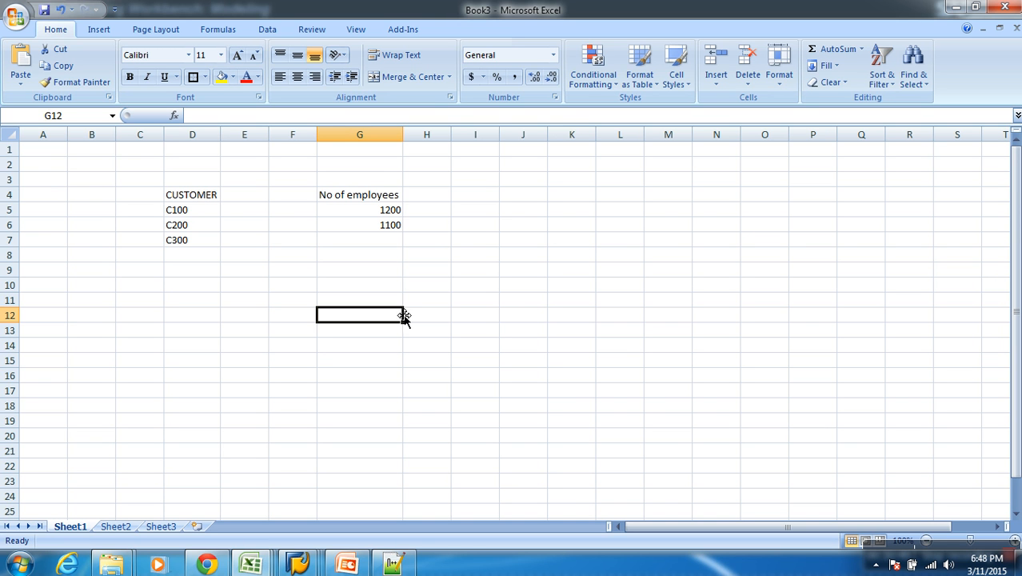
Step: Switch to the SAP Data Warehousing Workbench and create key figure ZKNOEMP, described as No of employees, under Sales Calisto (key figures)
{"action": "mouse_move", "coordinate": [298, 564]}
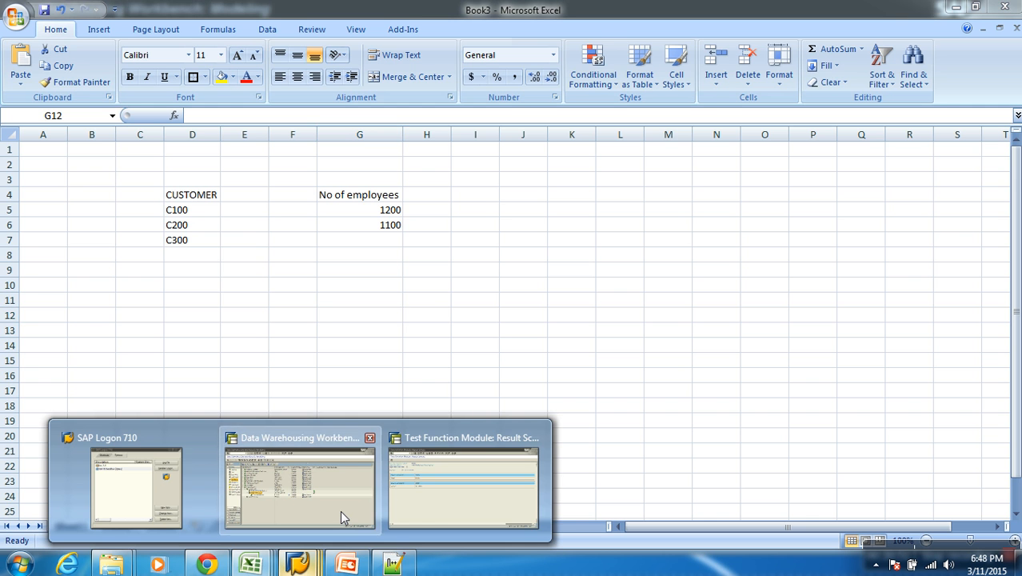
{"action": "left_click", "coordinate": [340, 511]}
{"action": "left_click", "coordinate": [231, 295]}
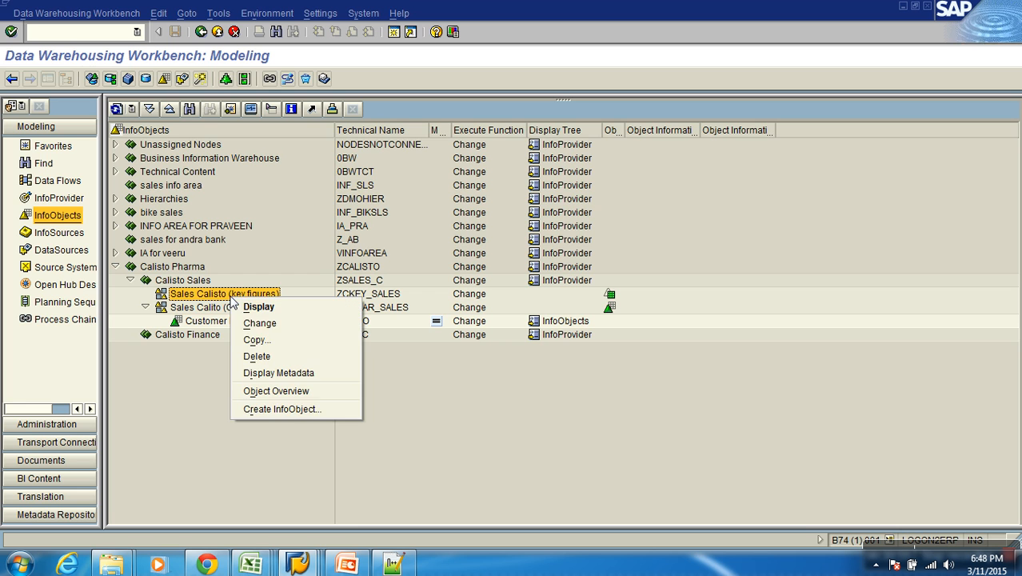
{"action": "left_click", "coordinate": [286, 409]}
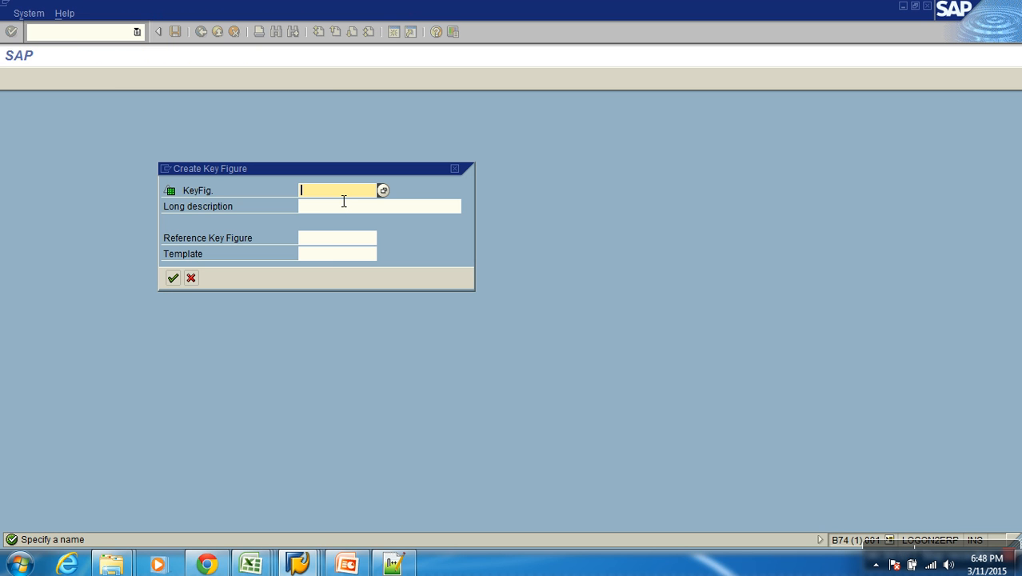
{"action": "type", "text": "ZK"}
{"action": "type", "text": "NOEMP"}
{"action": "left_click", "coordinate": [345, 207]}
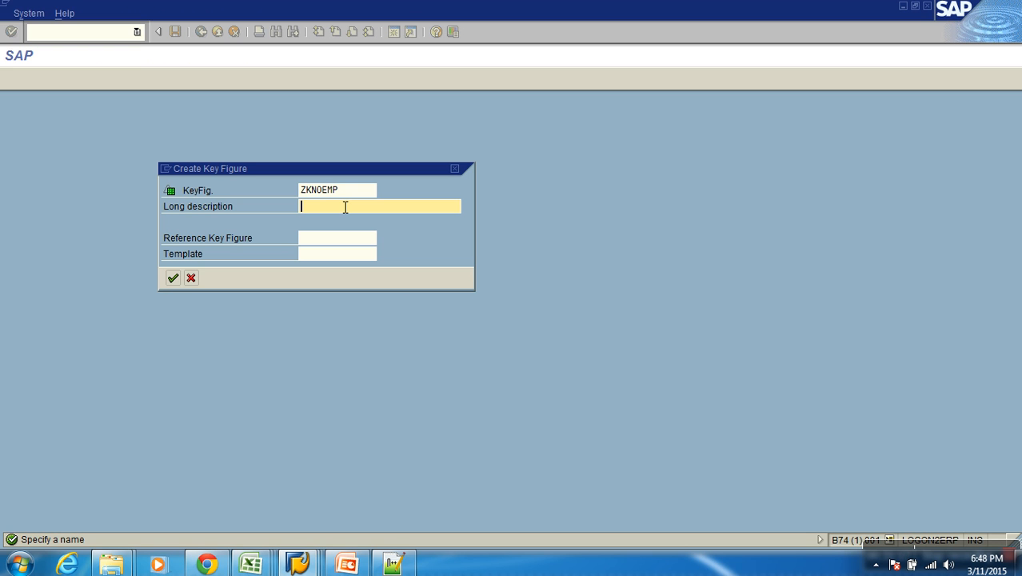
{"action": "type", "text": "No of employees"}
{"action": "key", "text": "Return"}
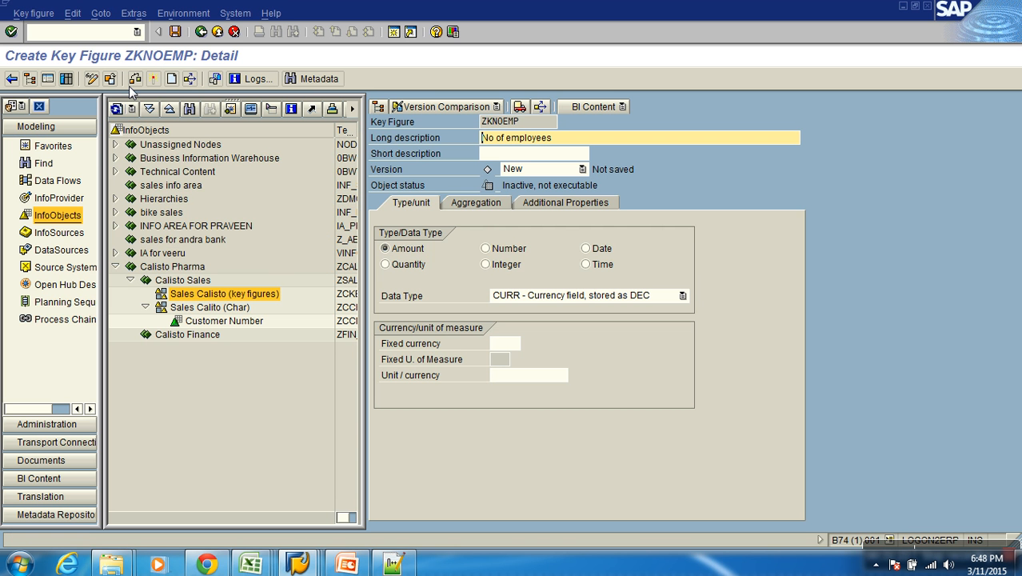
Step: Fill the short description of ZKNOEMP from its long description, set its type to Number, and show the details in full screen
{"action": "key", "text": "Return"}
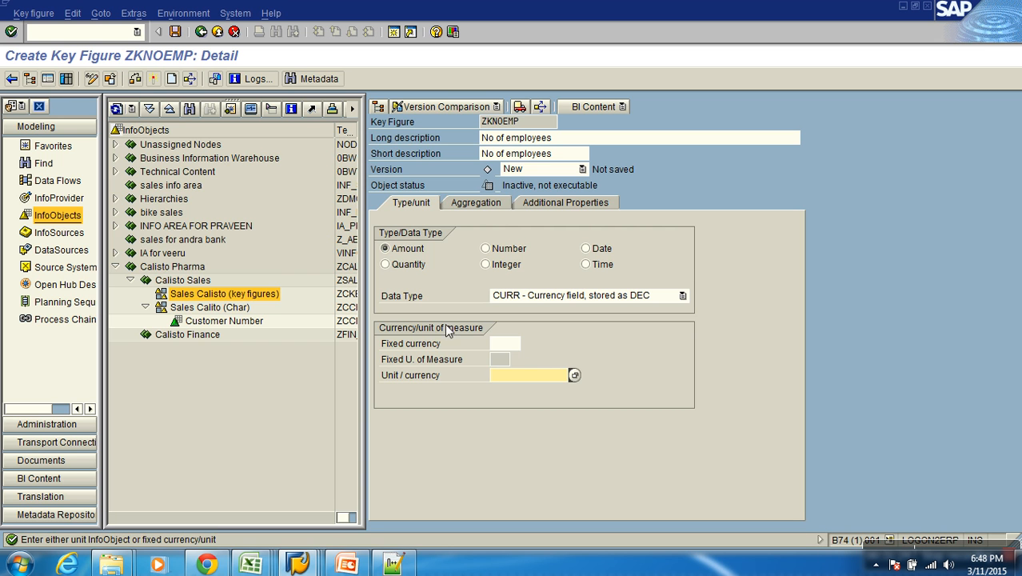
{"action": "left_click", "coordinate": [488, 250]}
{"action": "left_click", "coordinate": [47, 80]}
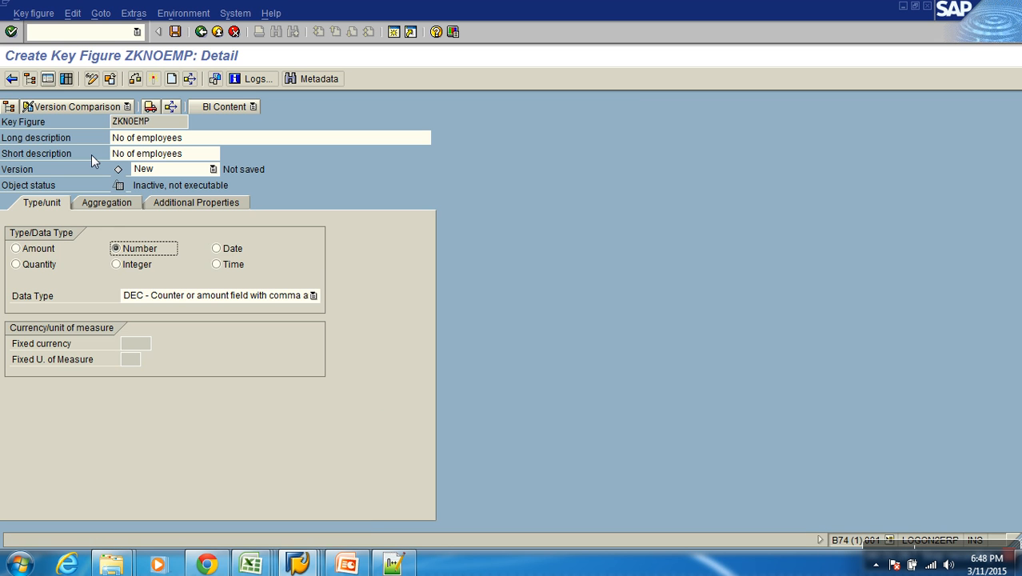
Step: Try the types Amount, Quantity, Number, Integer, Date and Time on key figure ZKNOEMP to compare their data type and unit settings
{"action": "left_click", "coordinate": [18, 248]}
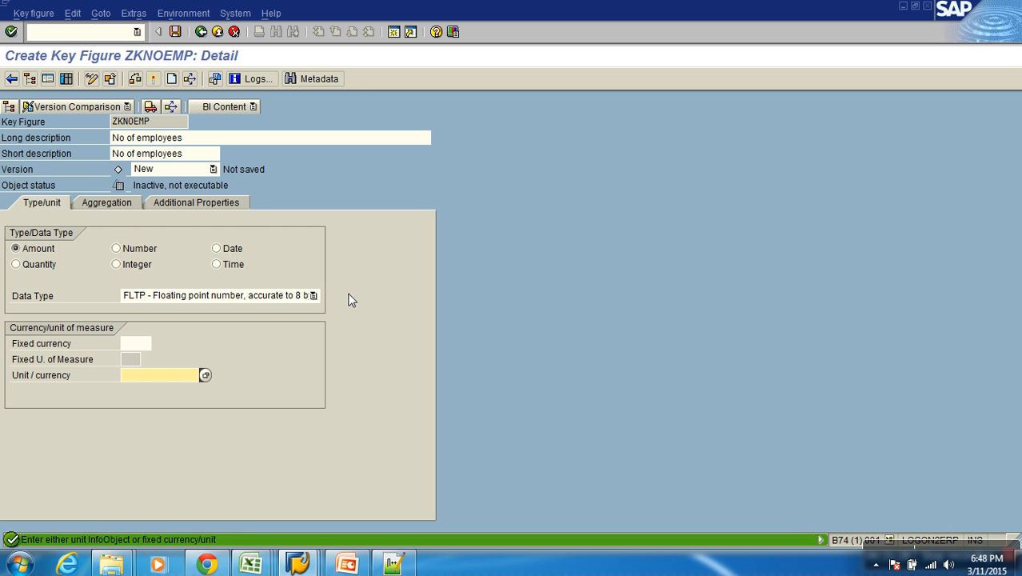
{"action": "left_click", "coordinate": [159, 127]}
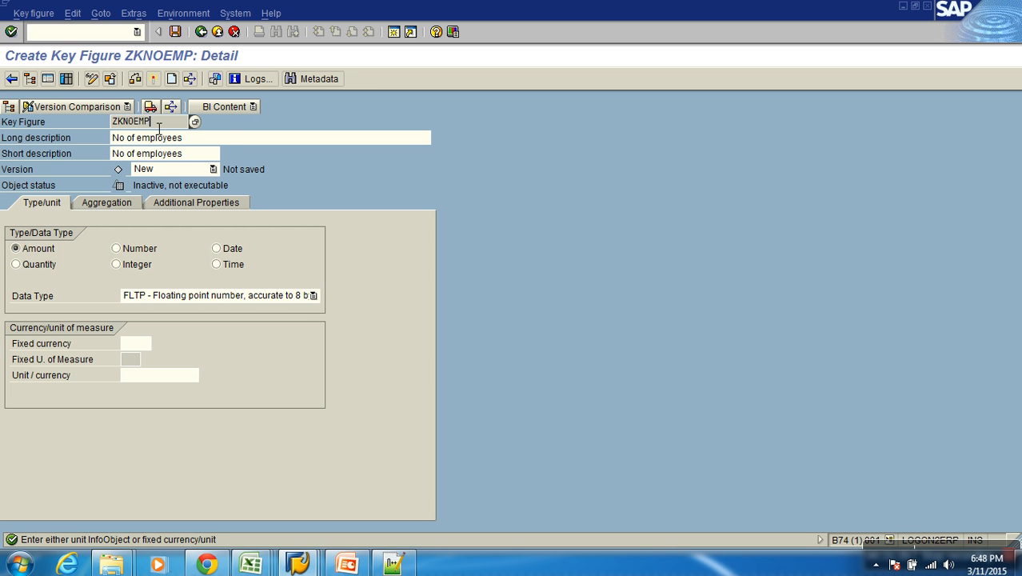
{"action": "left_click_drag", "start_coordinate": [229, 140], "coordinate": [114, 141]}
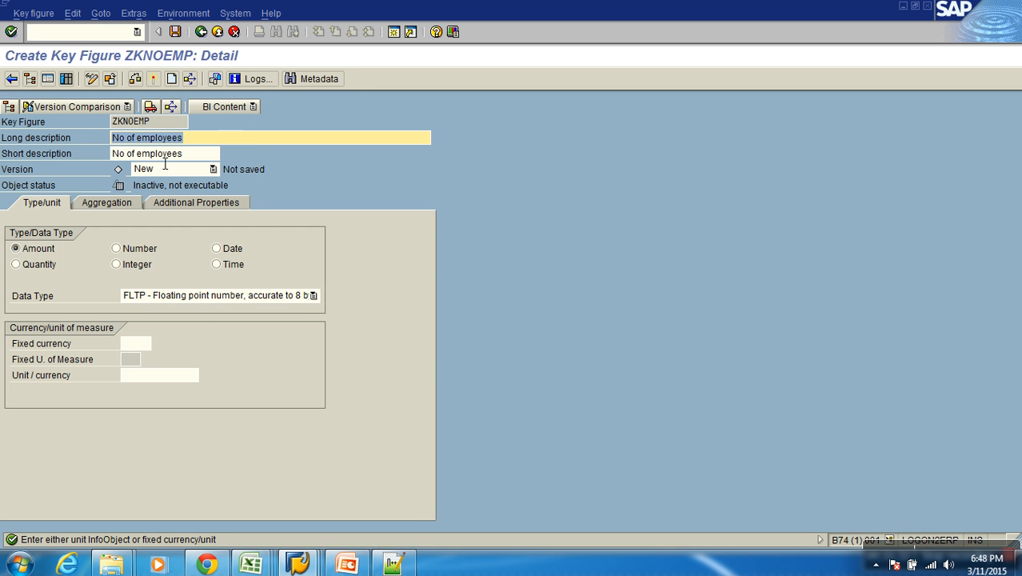
{"action": "key", "text": "Tab"}
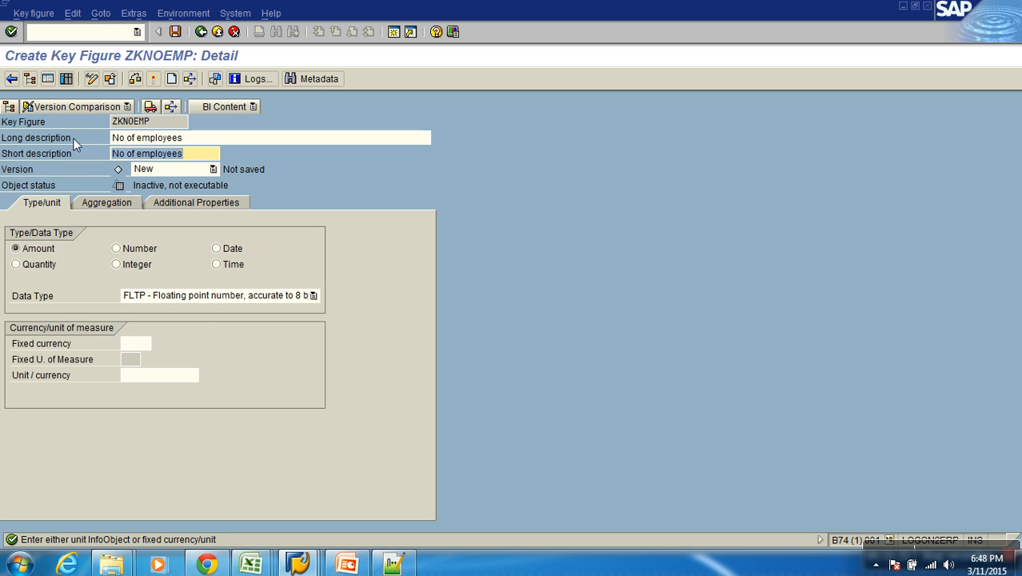
{"action": "left_click", "coordinate": [148, 189]}
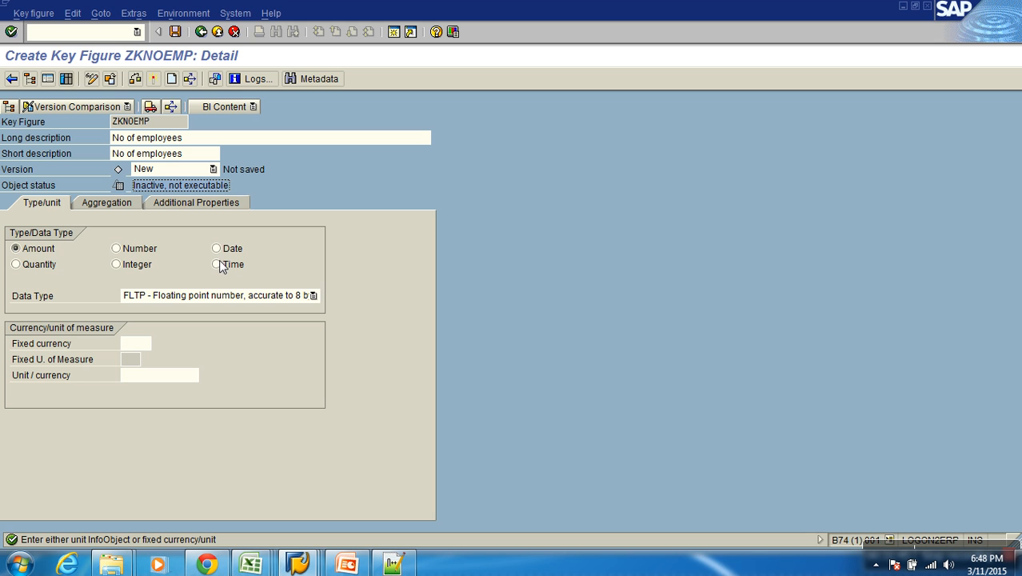
{"action": "left_click", "coordinate": [37, 260]}
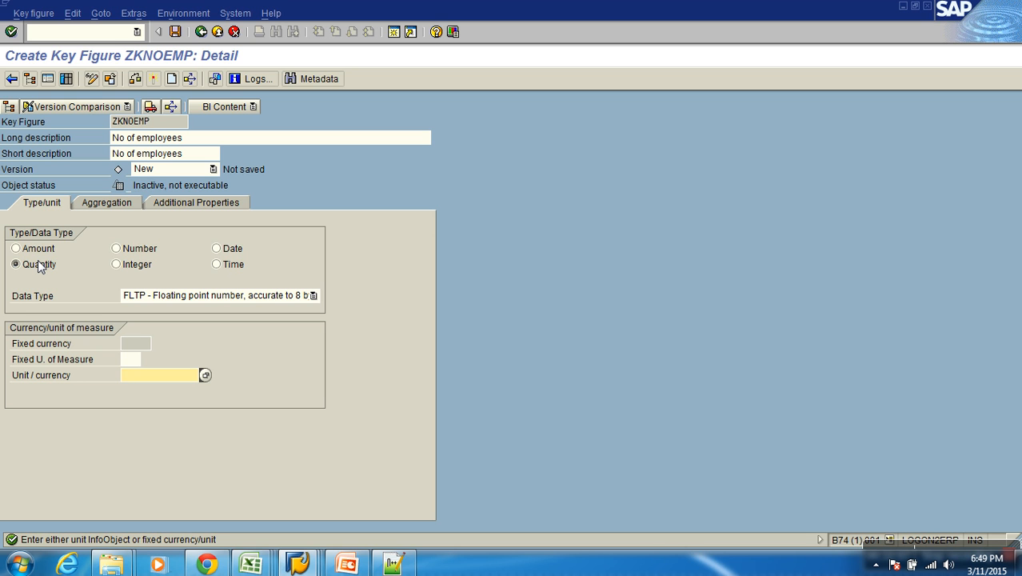
{"action": "left_click", "coordinate": [128, 249]}
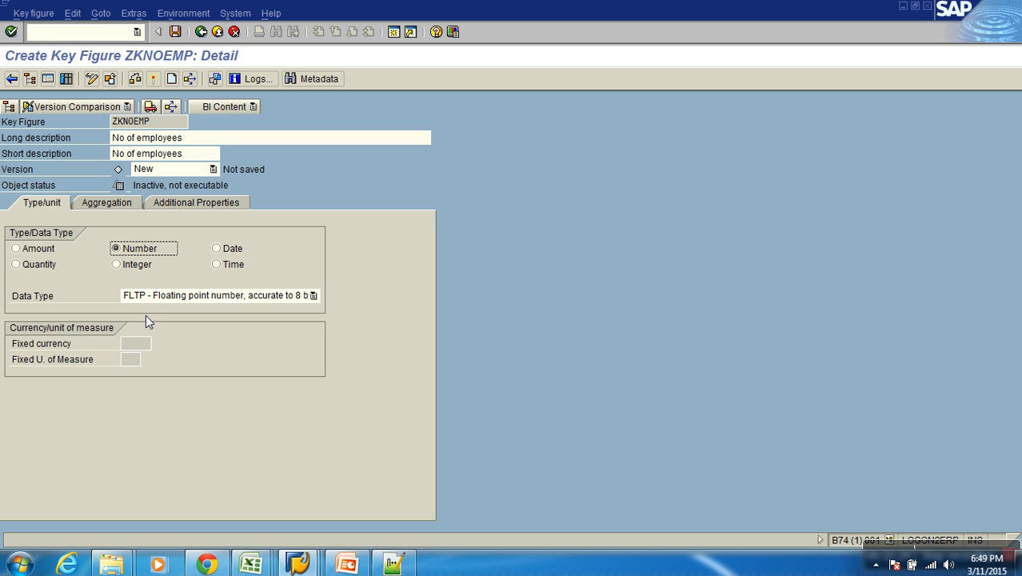
{"action": "left_click", "coordinate": [128, 270]}
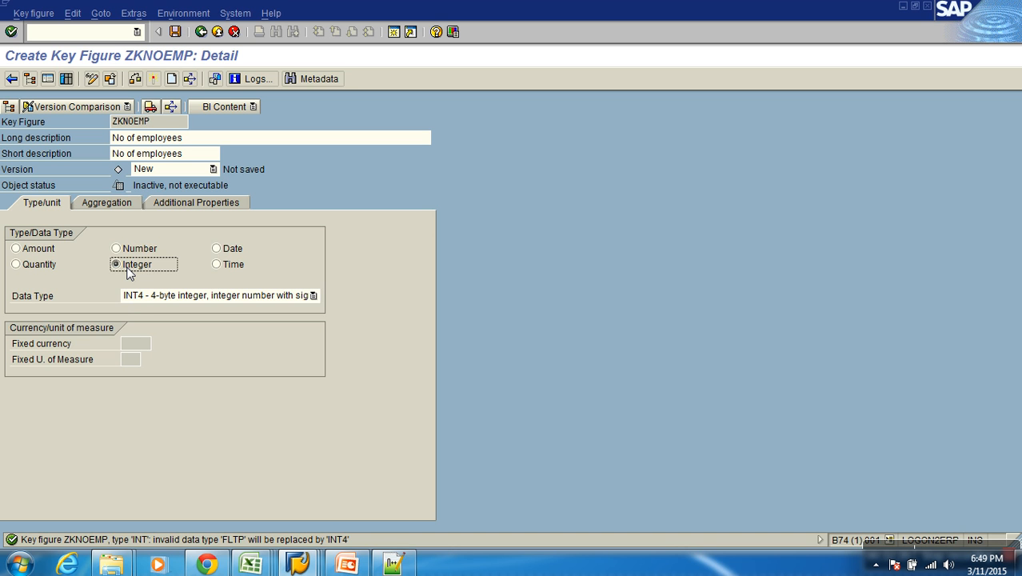
{"action": "left_click", "coordinate": [215, 249]}
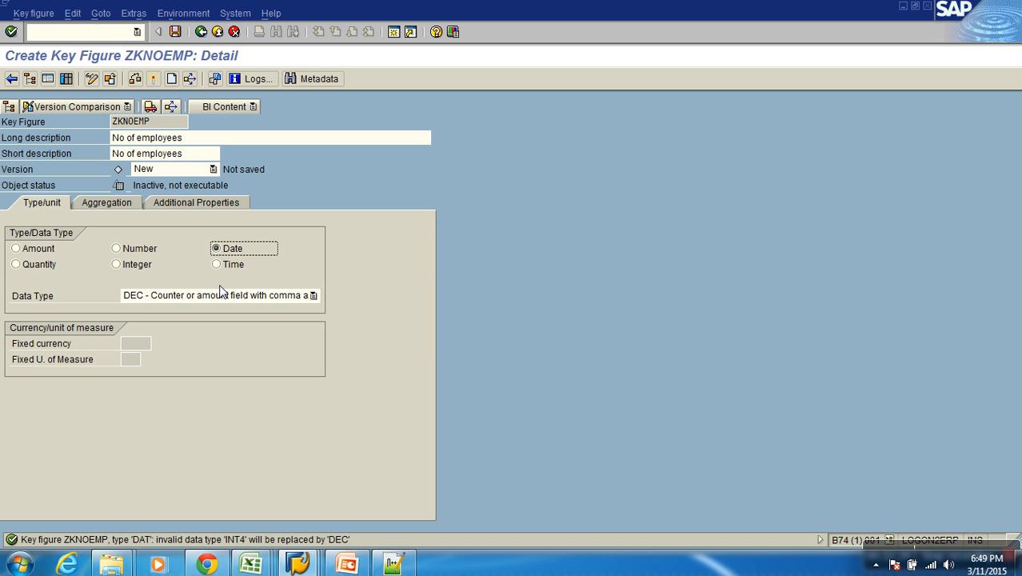
{"action": "left_click", "coordinate": [223, 266]}
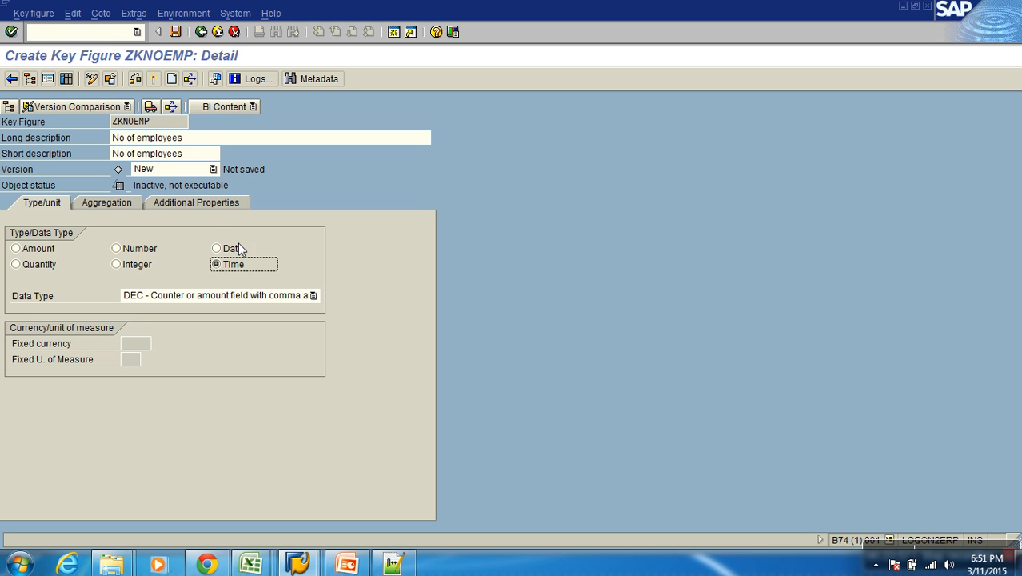
Step: Set the key figure's type to Amount with data type CURR - Currency field, stored as DEC
{"action": "left_click", "coordinate": [29, 296]}
{"action": "left_click", "coordinate": [28, 252]}
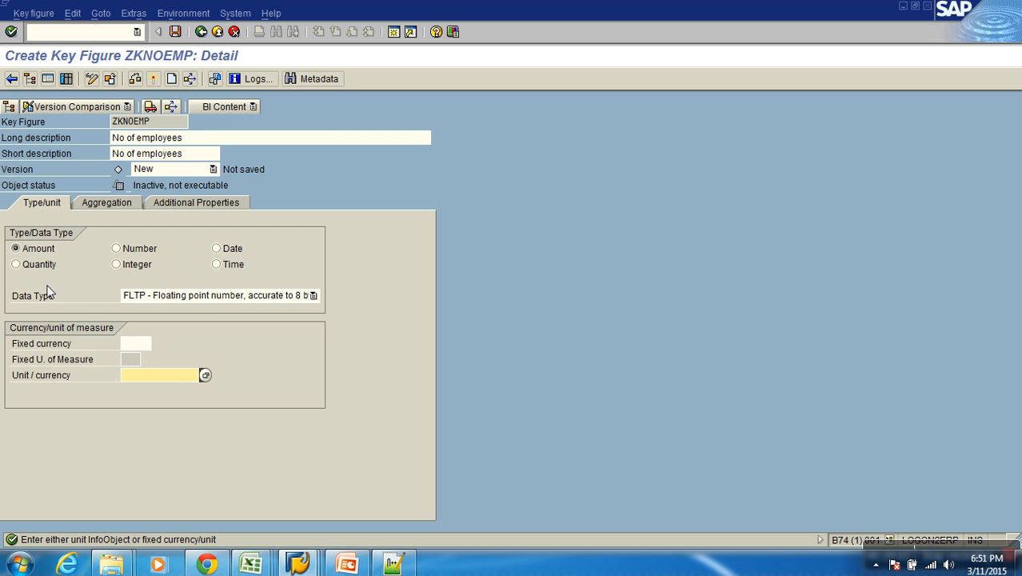
{"action": "left_click", "coordinate": [136, 297]}
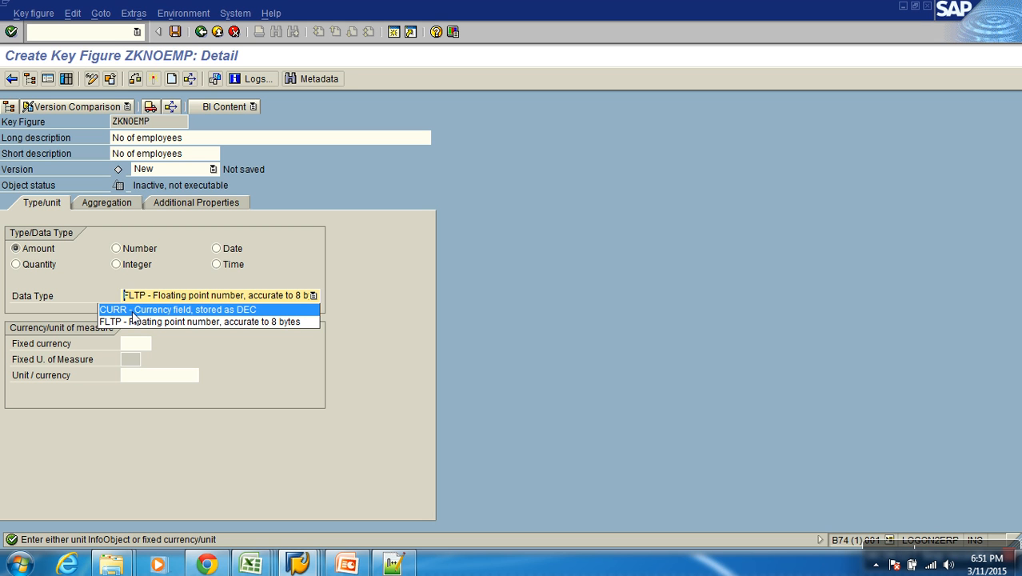
{"action": "left_click", "coordinate": [133, 312]}
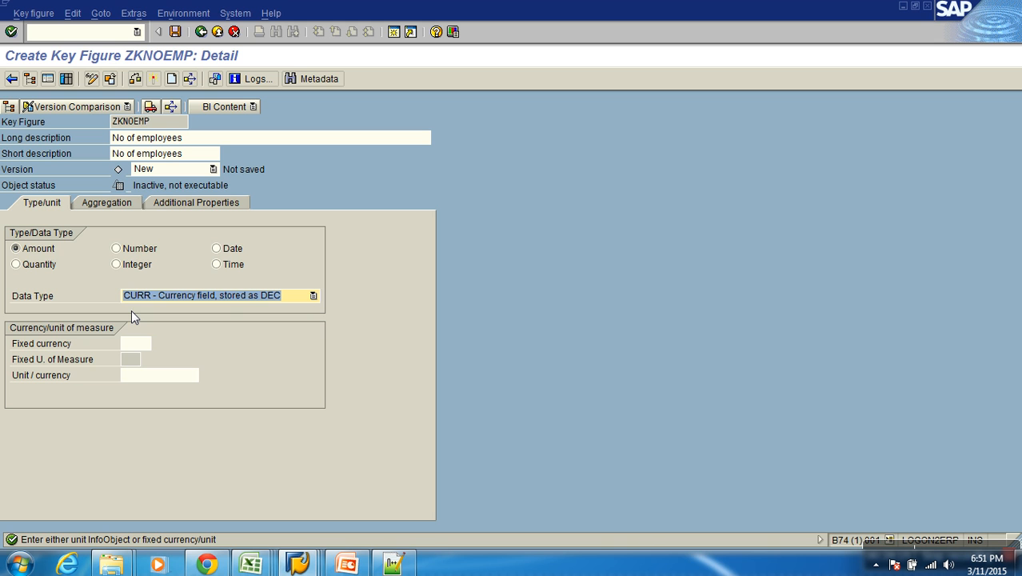
Step: Examine the list of currencies available for the key figure's fixed currency
{"action": "left_click", "coordinate": [43, 344]}
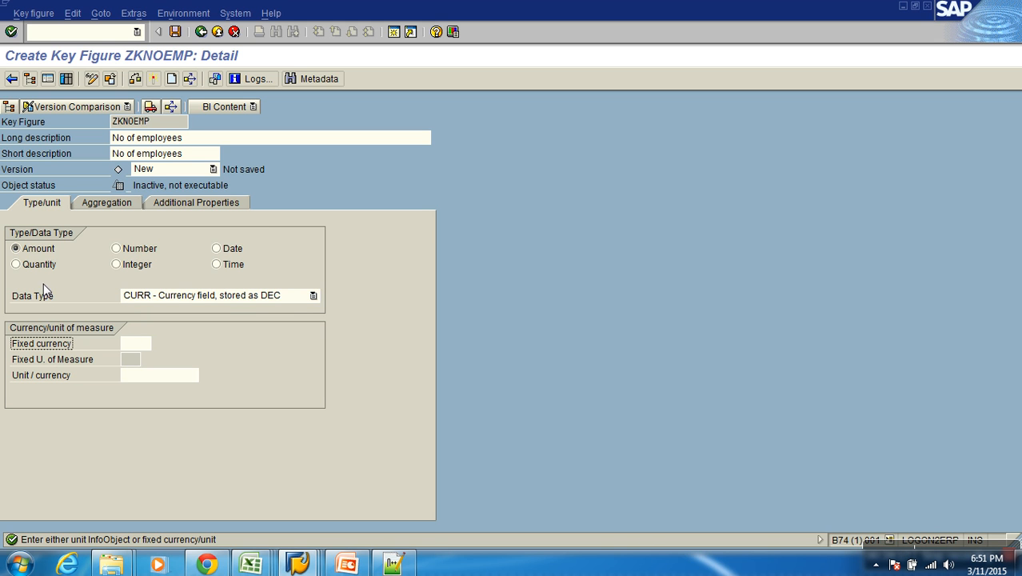
{"action": "left_click", "coordinate": [135, 347]}
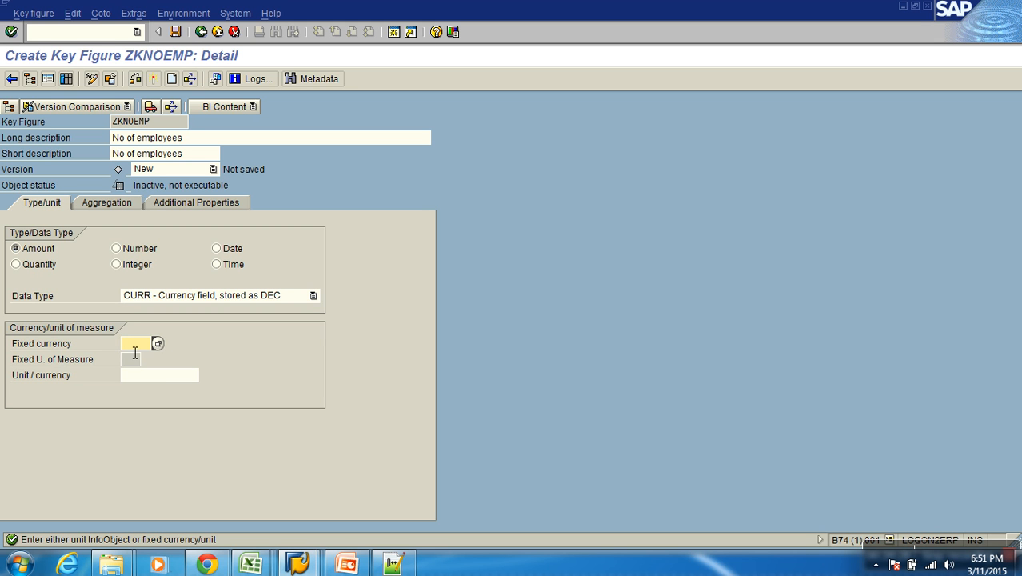
{"action": "left_click", "coordinate": [159, 345]}
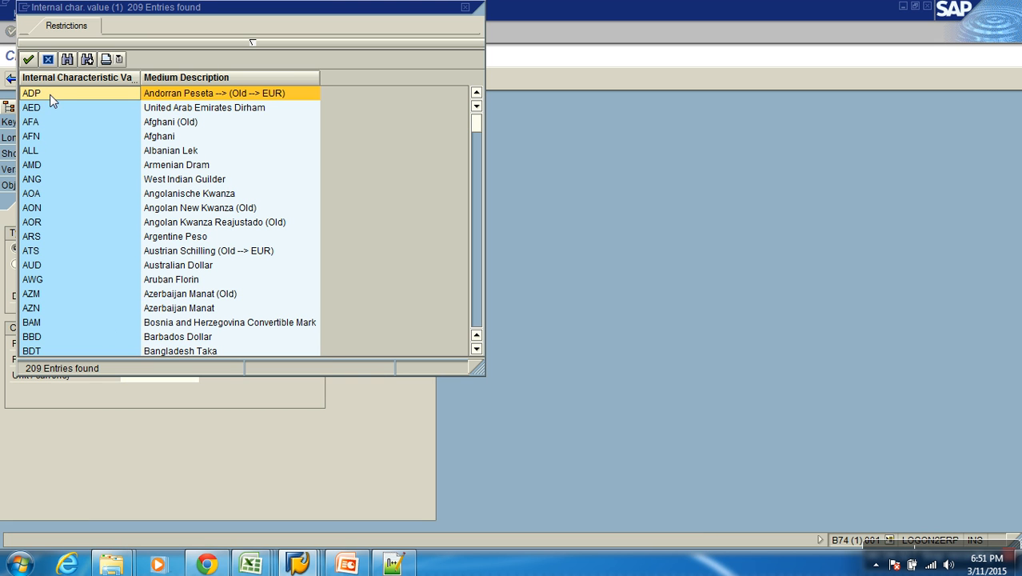
{"action": "left_click", "coordinate": [45, 59]}
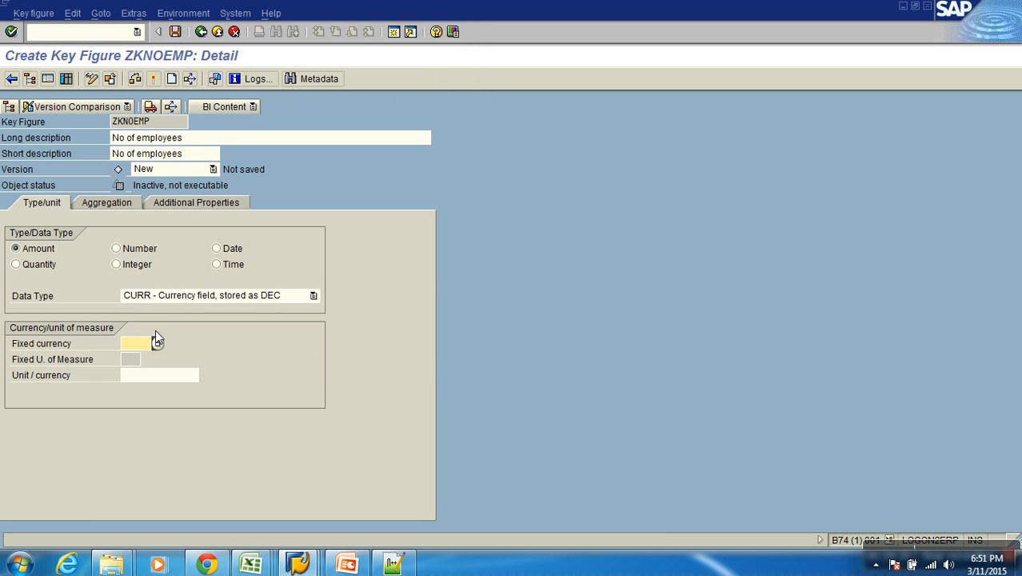
{"action": "left_click", "coordinate": [156, 343]}
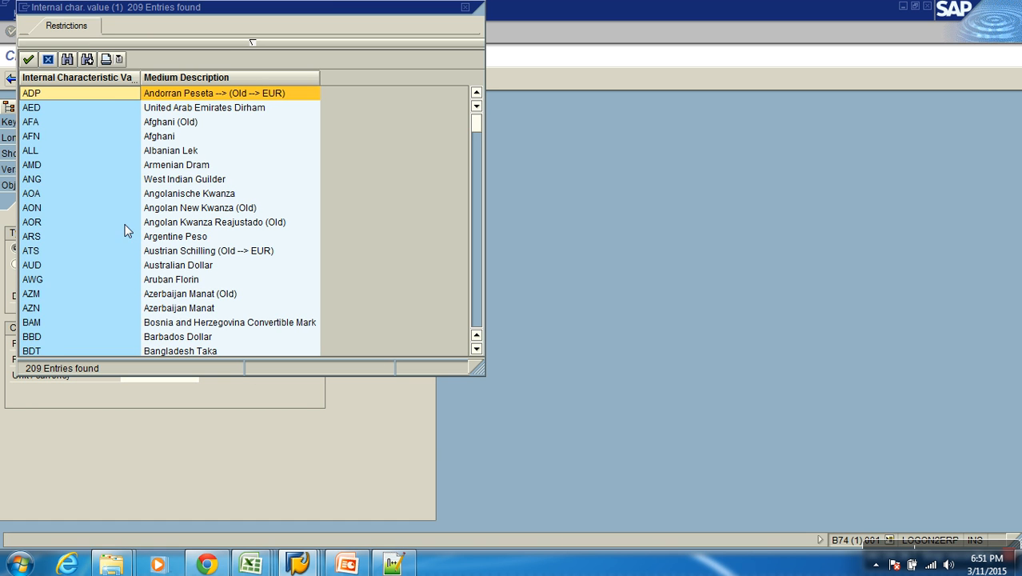
{"action": "scroll", "coordinate": [100, 168], "scroll_direction": "down", "scroll_amount": 15}
{"action": "scroll", "coordinate": [99, 168], "scroll_direction": "down", "scroll_amount": 20}
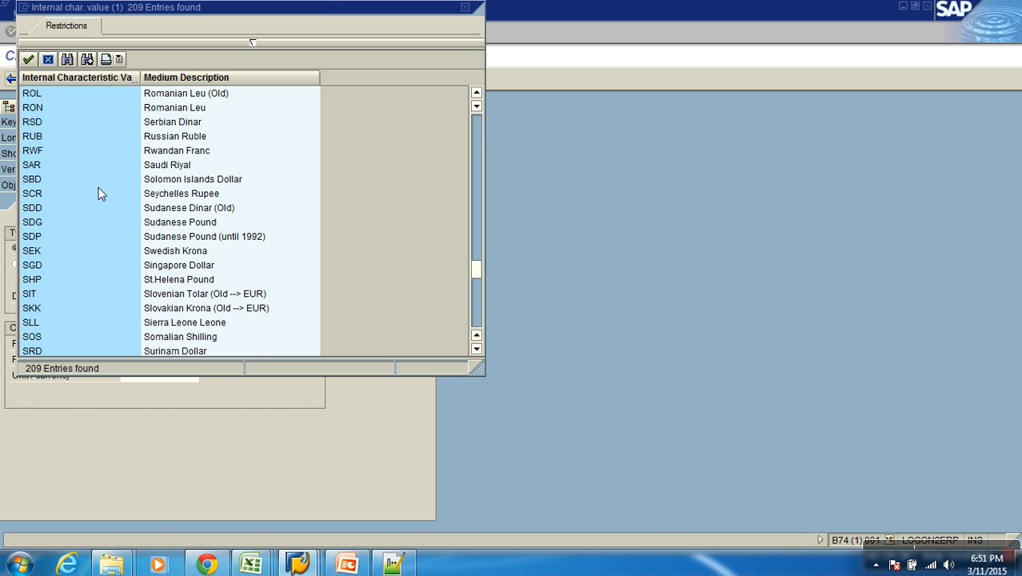
{"action": "scroll", "coordinate": [99, 190], "scroll_direction": "up", "scroll_amount": 20}
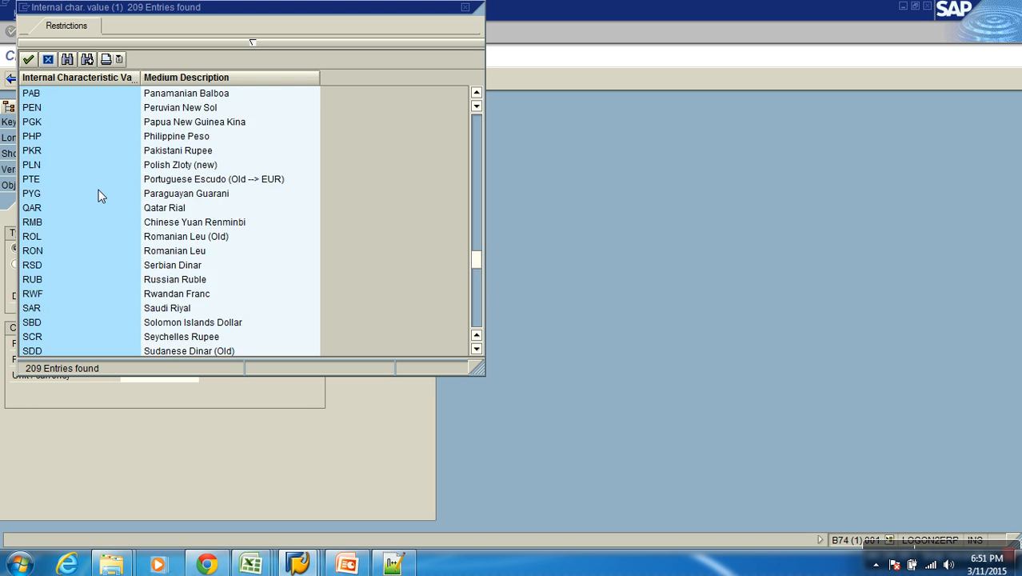
{"action": "scroll", "coordinate": [103, 176], "scroll_direction": "up", "scroll_amount": 20}
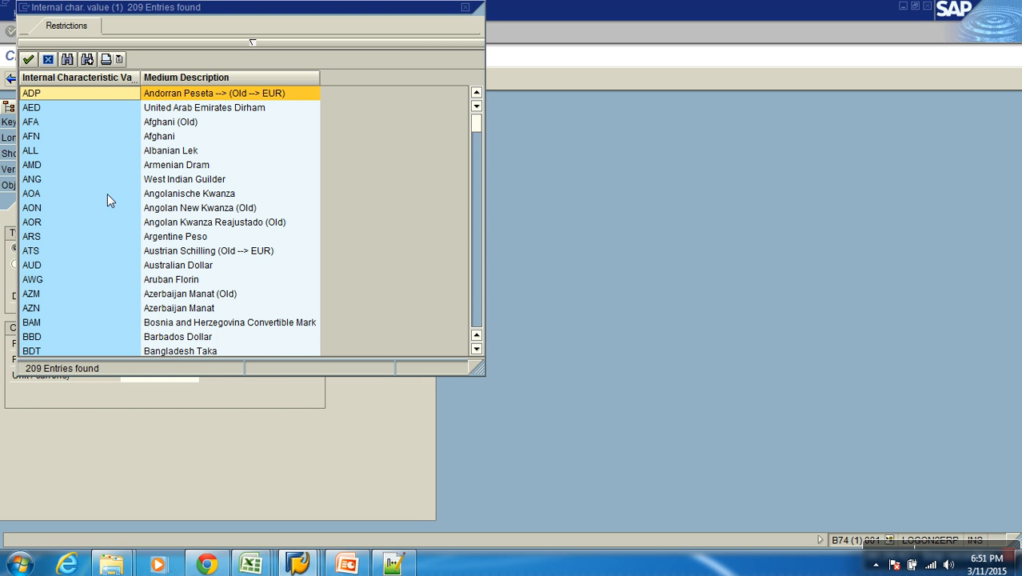
Step: Switch to the SAP session showing the function module test result and start transaction SE11 there
{"action": "left_click", "coordinate": [298, 564]}
{"action": "left_click", "coordinate": [446, 516]}
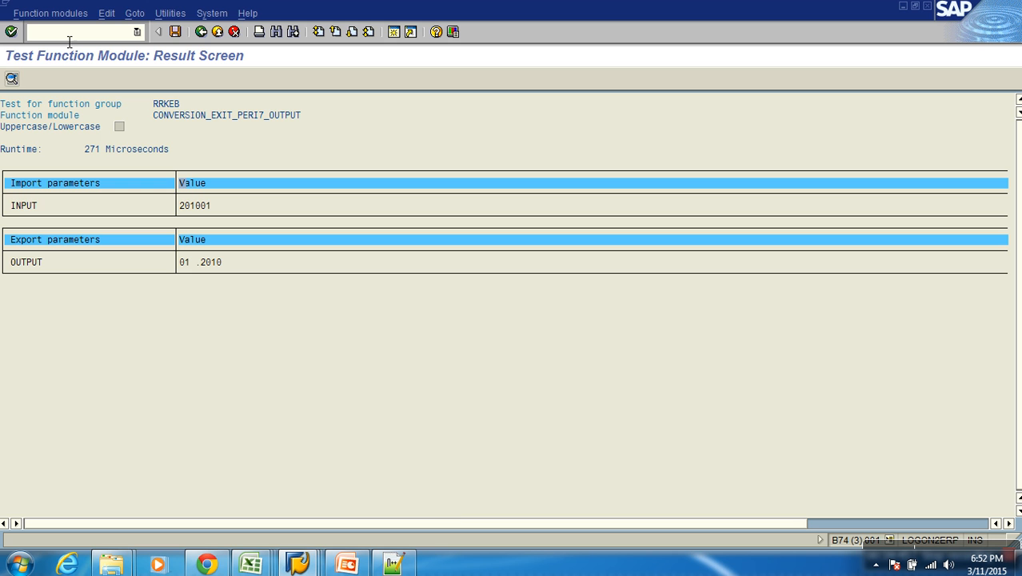
{"action": "left_click", "coordinate": [74, 34]}
{"action": "type", "text": "/nse11"}
{"action": "key", "text": "Return"}
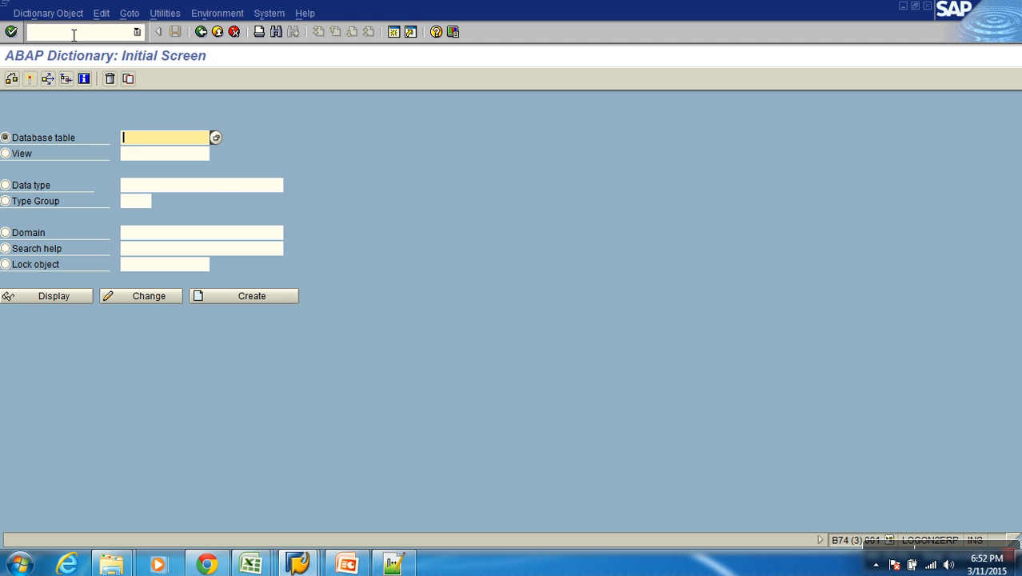
Step: Display database table TCURC and list all of its currency code entries
{"action": "type", "text": "tcurc"}
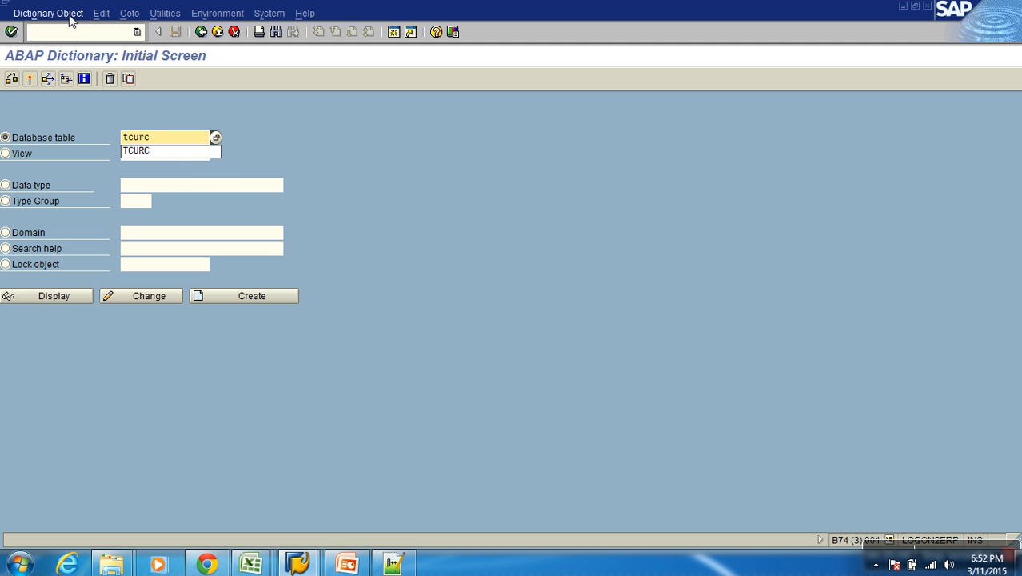
{"action": "left_click", "coordinate": [155, 150]}
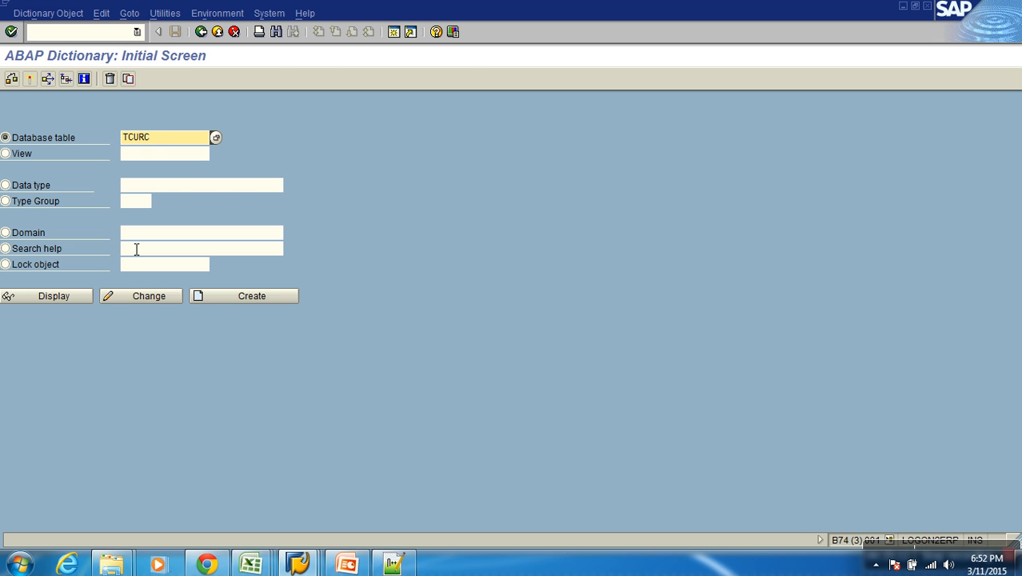
{"action": "left_click", "coordinate": [45, 295]}
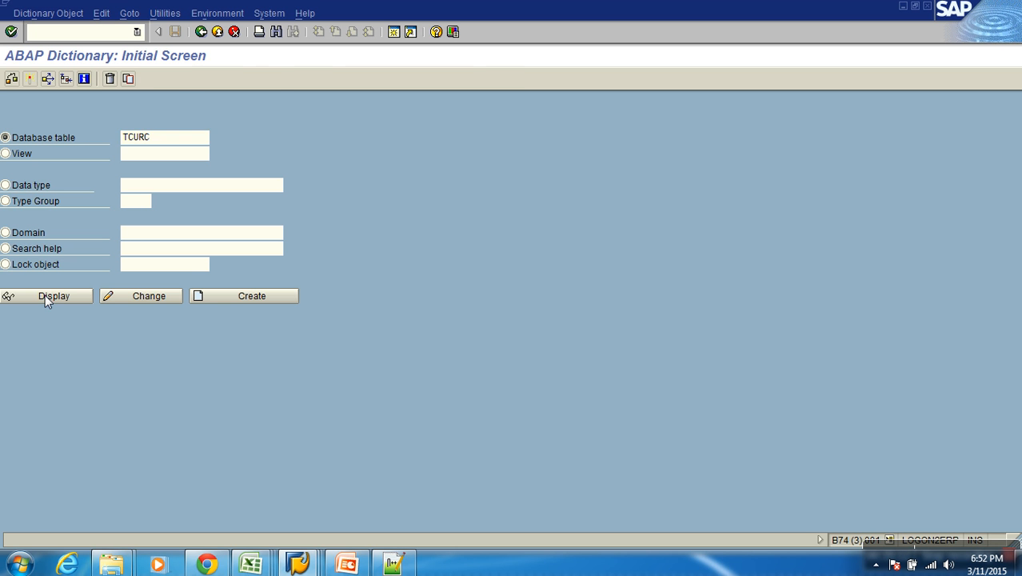
{"action": "left_click", "coordinate": [278, 80]}
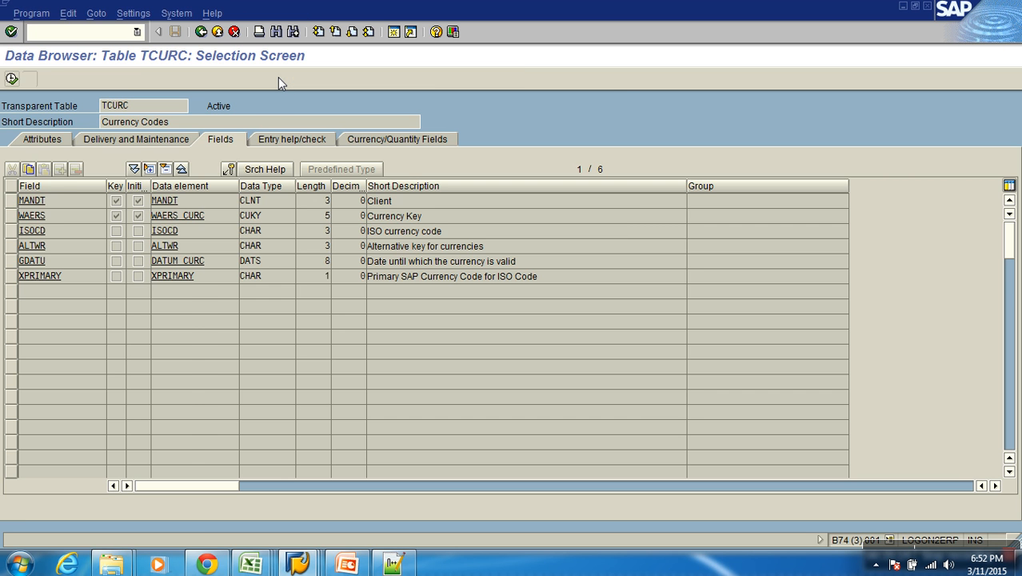
{"action": "key", "text": "F8"}
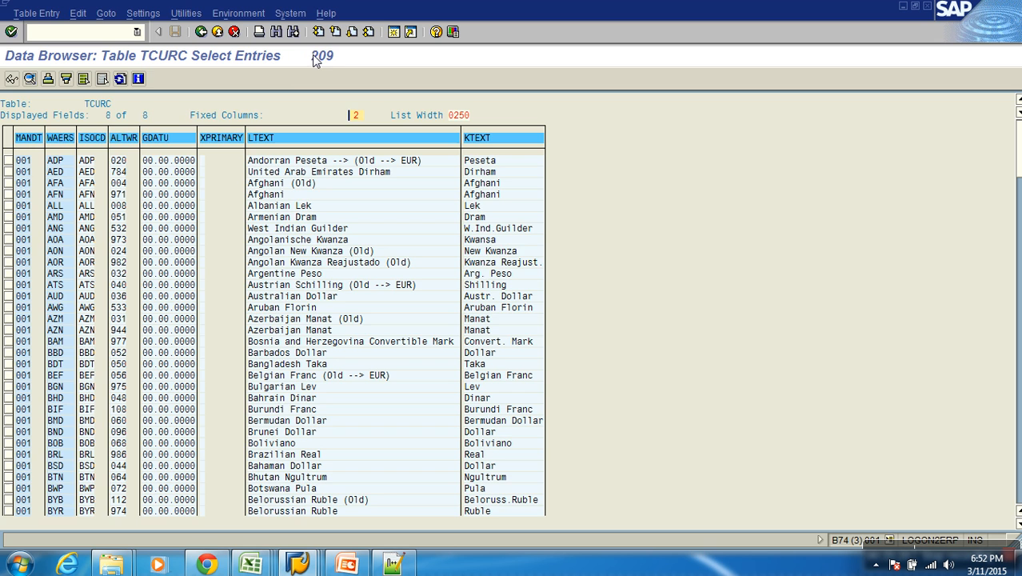
Step: Check the number of entries in table TCURC, and return to key figure ZKNOEMP to close its currency value list
{"action": "left_click", "coordinate": [202, 32]}
{"action": "left_click", "coordinate": [146, 82]}
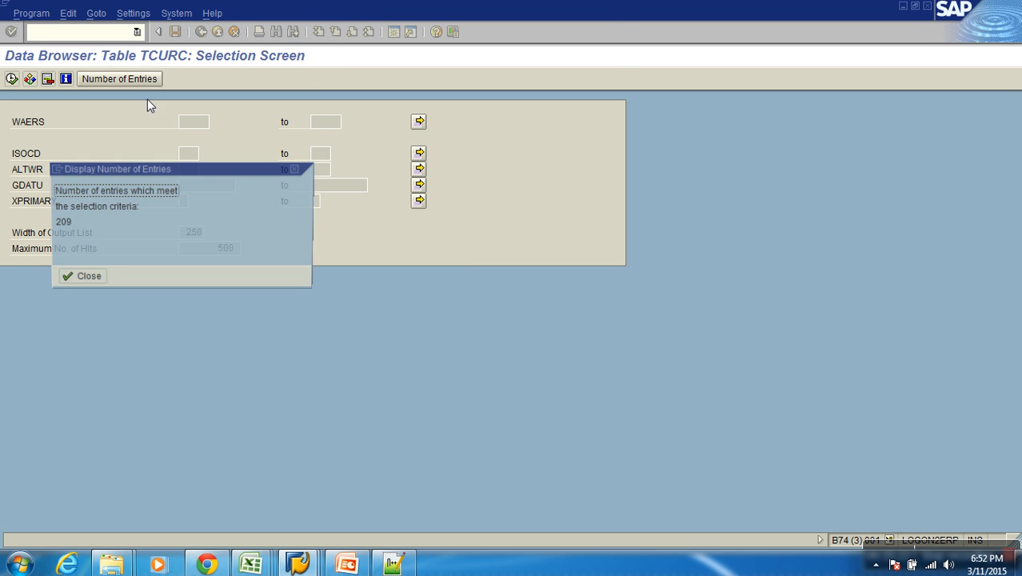
{"action": "left_click", "coordinate": [83, 281]}
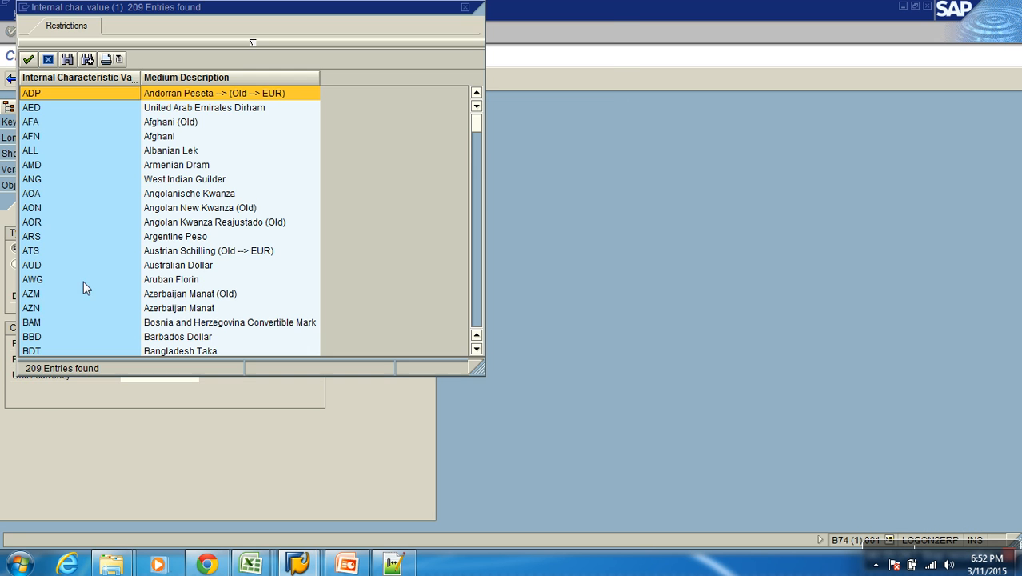
{"action": "left_click_drag", "start_coordinate": [124, 11], "coordinate": [223, 60]}
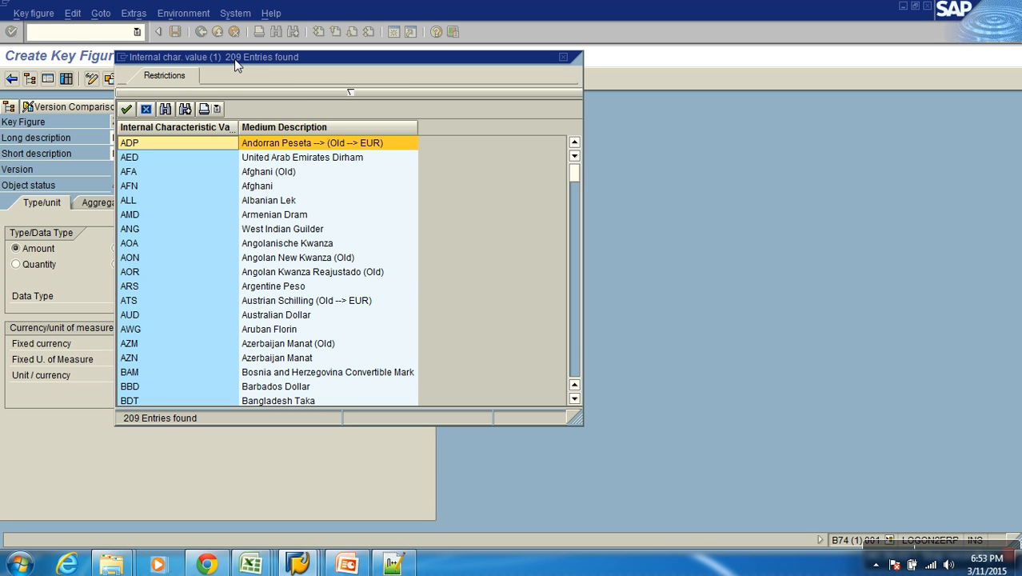
{"action": "left_click", "coordinate": [146, 110]}
Step: Open a new SAP session with transaction RSA1 and select FLAT FILE SOURCE SYSTEM among the file source systems
{"action": "left_click", "coordinate": [393, 32]}
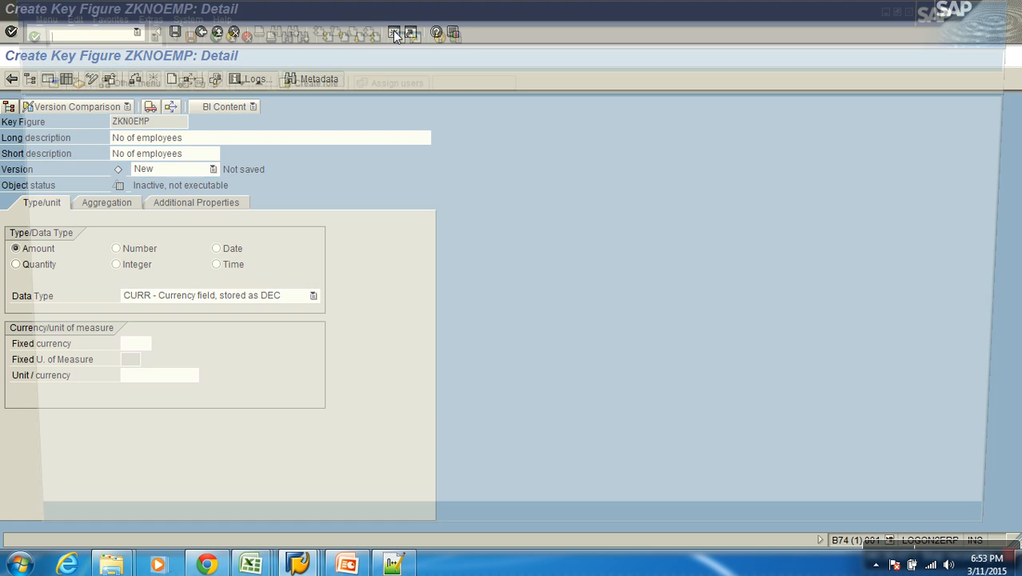
{"action": "type", "text": "rsa1"}
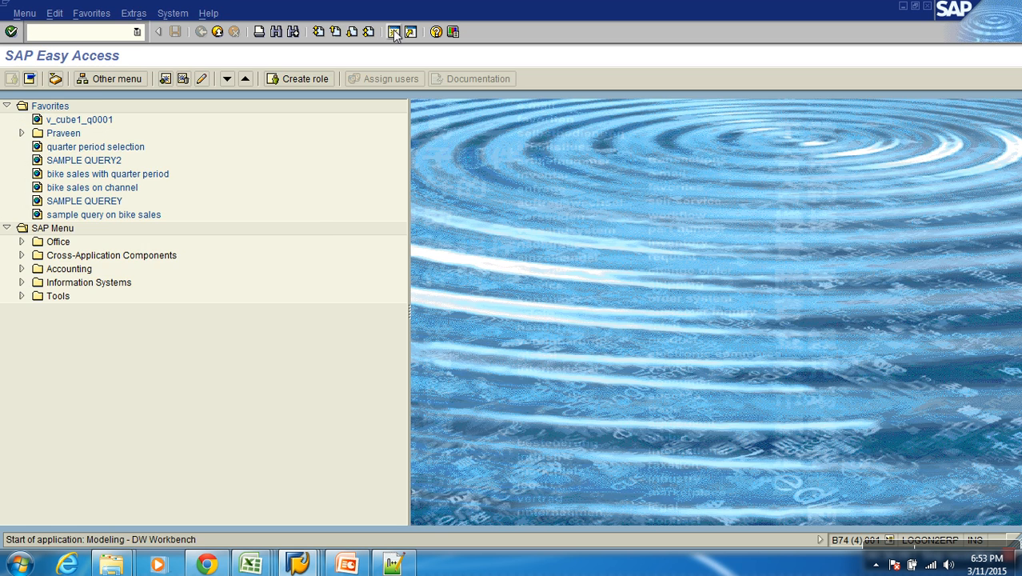
{"action": "key", "text": "Return"}
{"action": "left_click", "coordinate": [86, 269]}
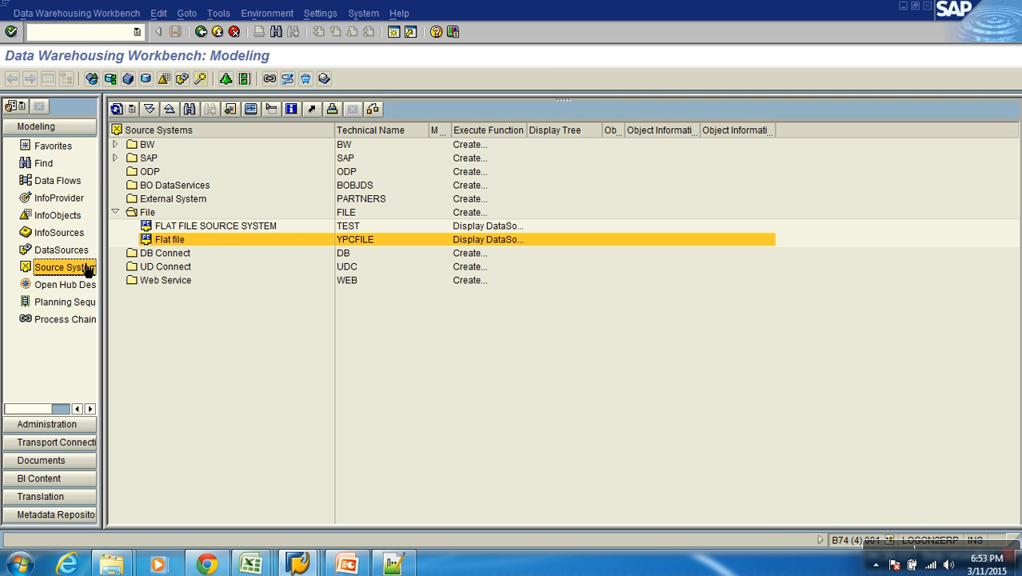
{"action": "left_click", "coordinate": [181, 240]}
{"action": "left_click", "coordinate": [179, 226]}
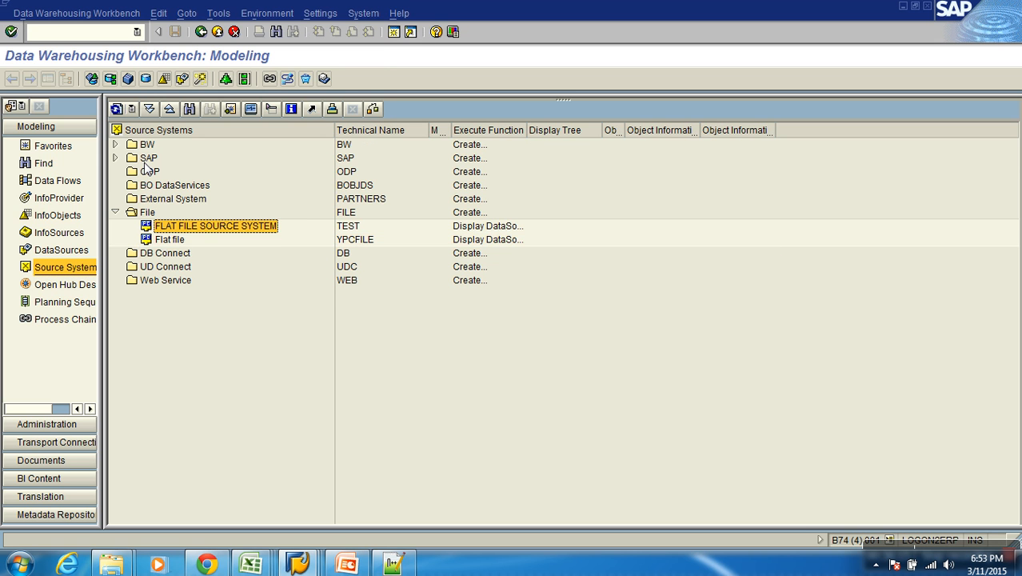
Step: Open the global settings transfer for EH6 Client 800 (T90CLNT090) under the SAP source systems
{"action": "left_click", "coordinate": [116, 158]}
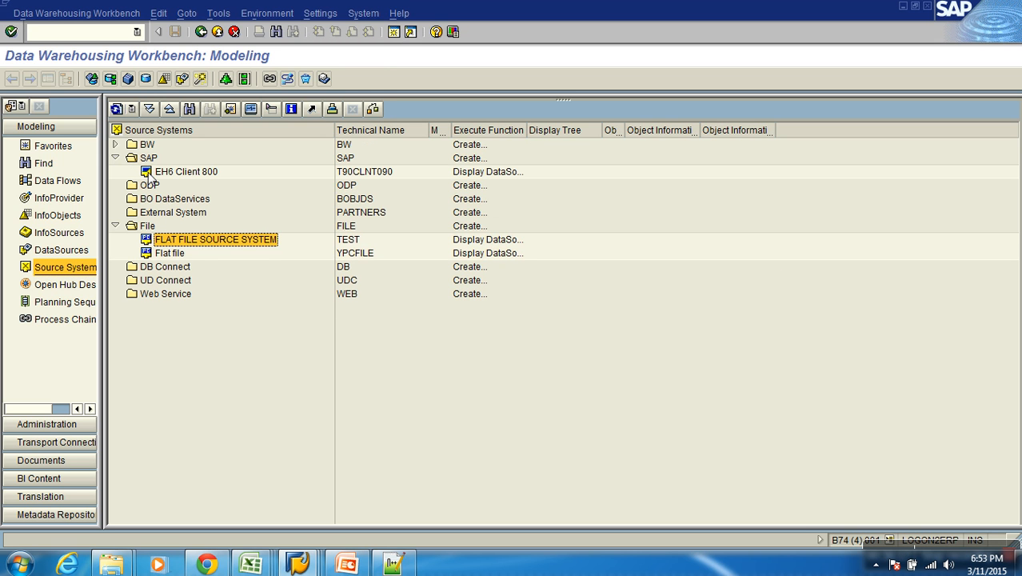
{"action": "left_click", "coordinate": [173, 172]}
{"action": "left_click", "coordinate": [357, 174]}
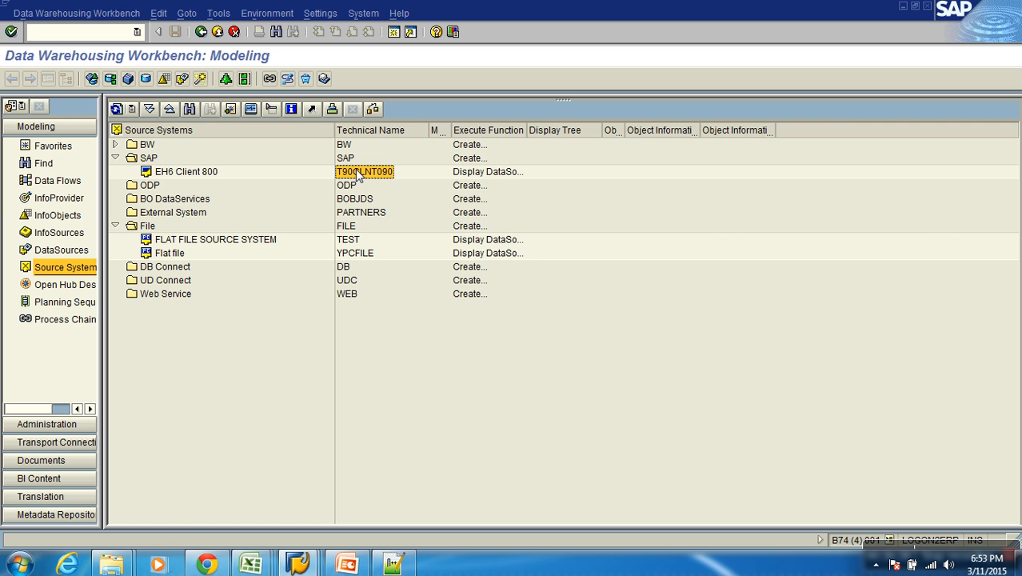
{"action": "right_click", "coordinate": [359, 176]}
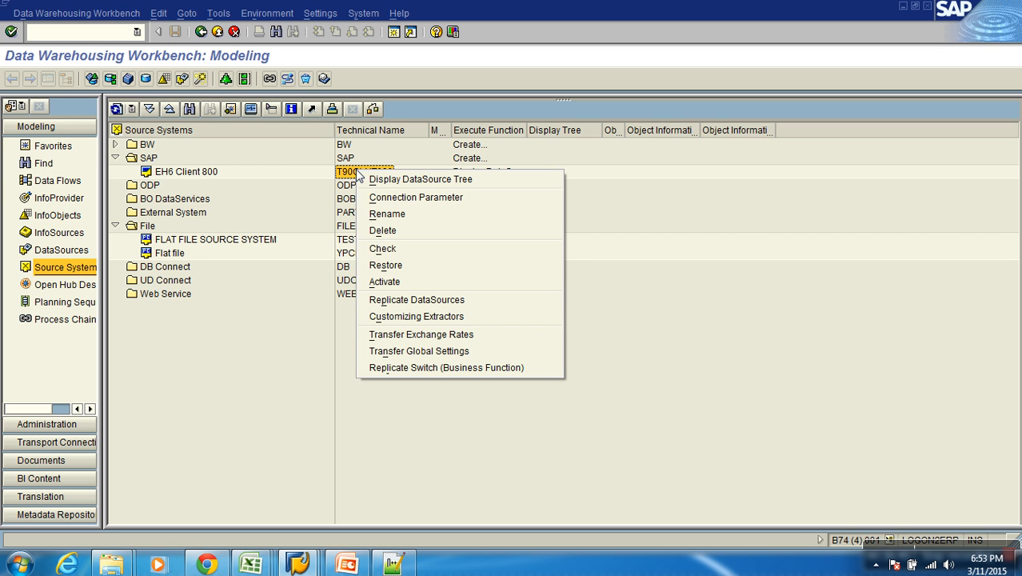
{"action": "left_click", "coordinate": [440, 355]}
Step: Transfer the Currencies global table contents in Rebuild tables mode
{"action": "left_click", "coordinate": [25, 172]}
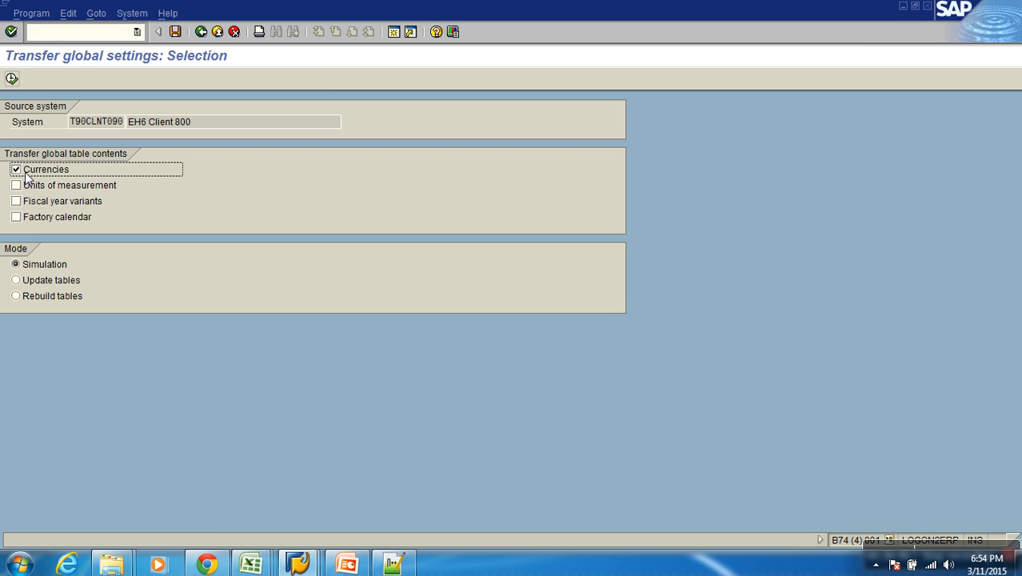
{"action": "left_click", "coordinate": [46, 295]}
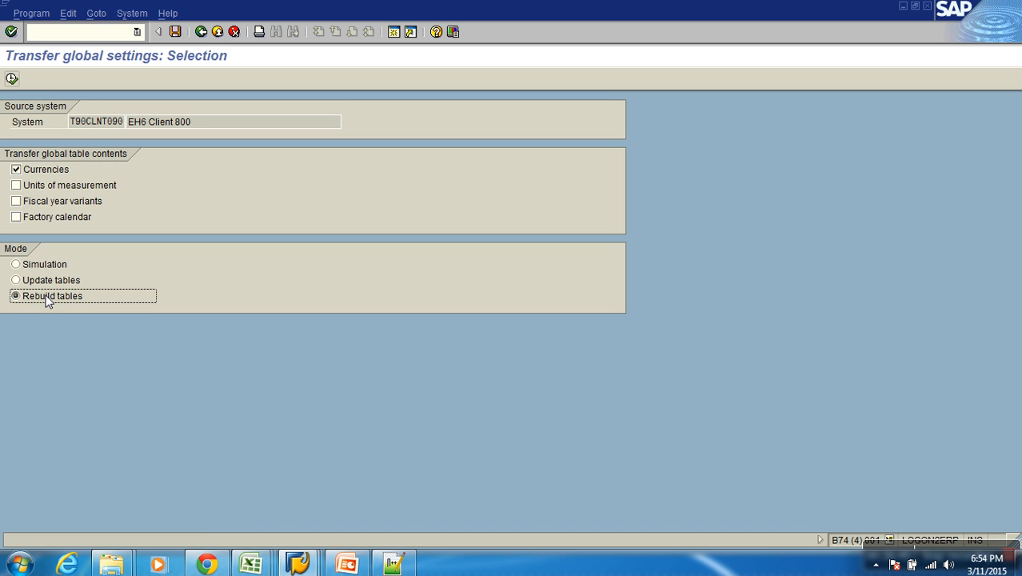
{"action": "left_click", "coordinate": [11, 78]}
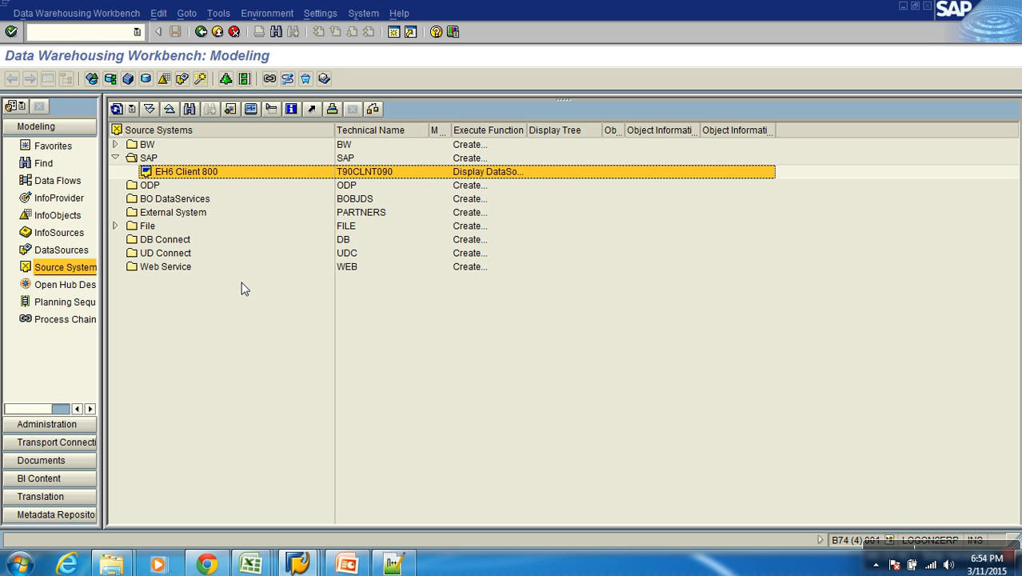
Step: Check which program runs the global settings transfer for EH6 Client 800, and return to the source system tree
{"action": "right_click", "coordinate": [209, 178]}
{"action": "left_click", "coordinate": [269, 353]}
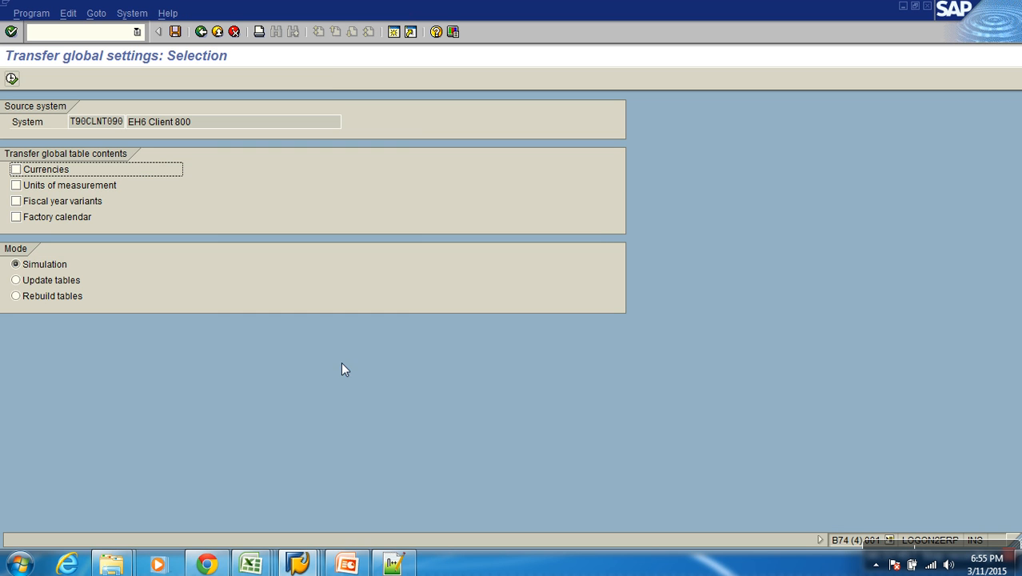
{"action": "left_click", "coordinate": [889, 541]}
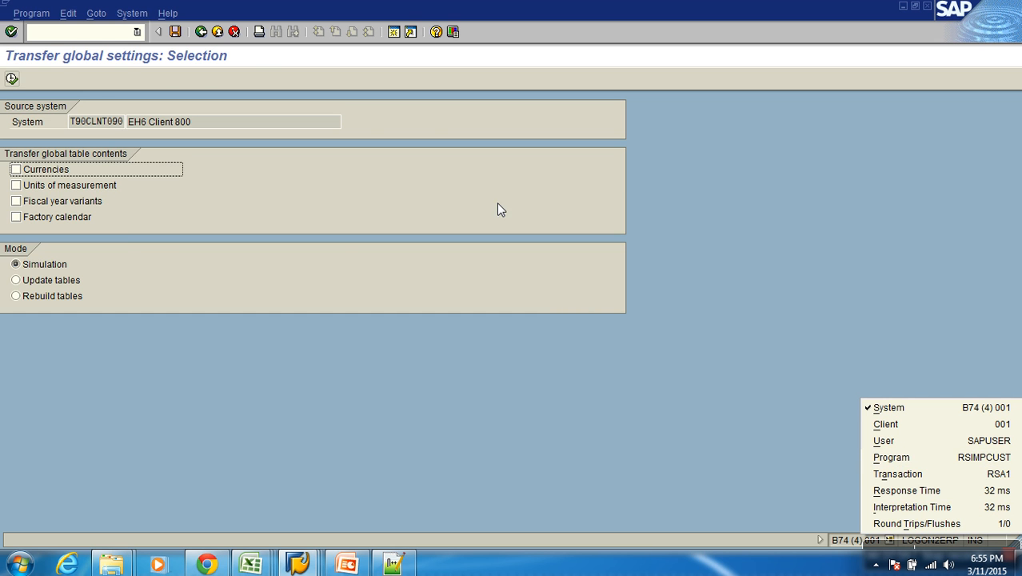
{"action": "left_click", "coordinate": [218, 33]}
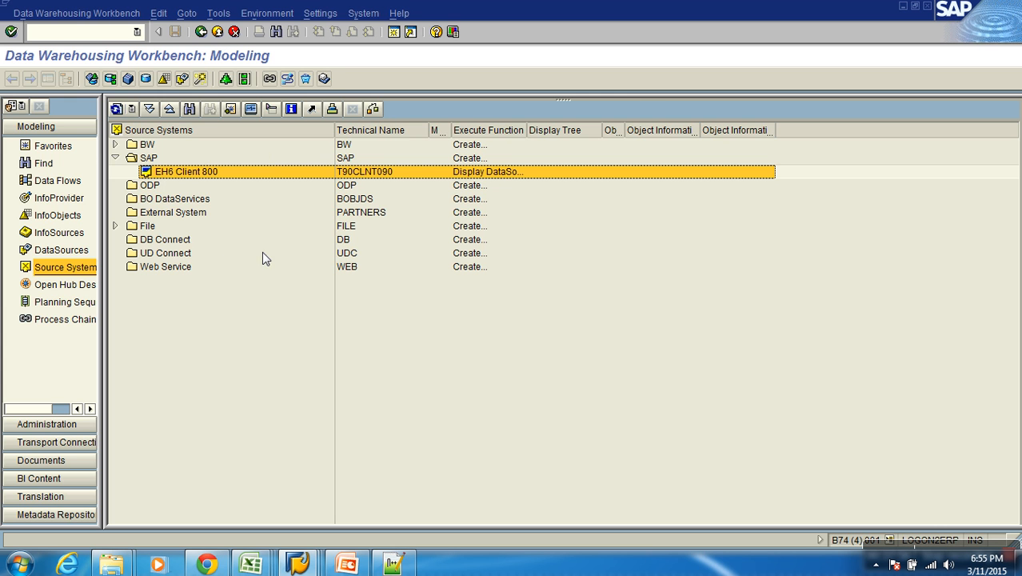
Step: Return to the session with key figure ZKNOEMP and view the value list for its fixed currency, leaving it without a selection
{"action": "left_click", "coordinate": [166, 241]}
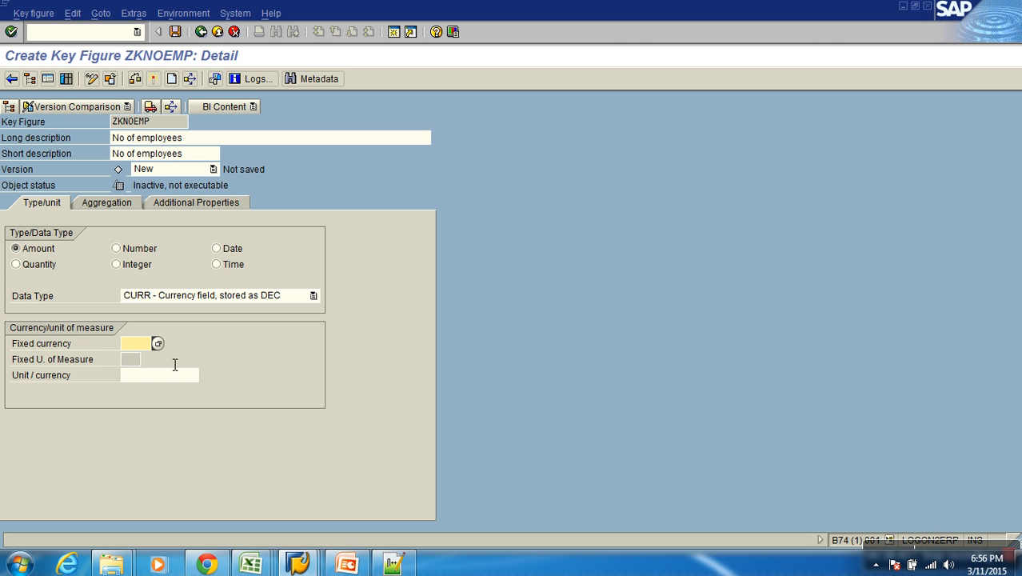
{"action": "left_click", "coordinate": [159, 343]}
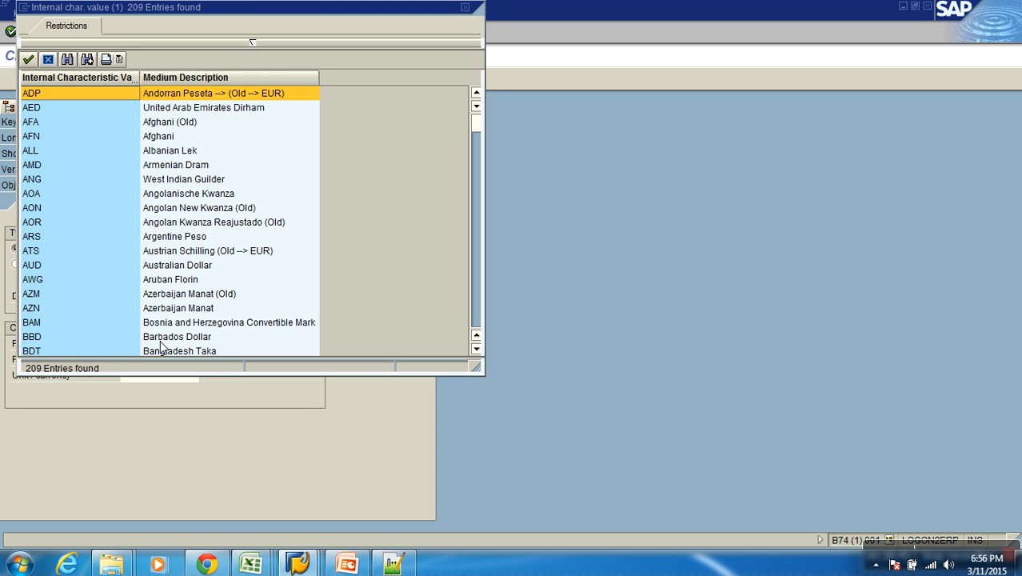
{"action": "left_click", "coordinate": [47, 61]}
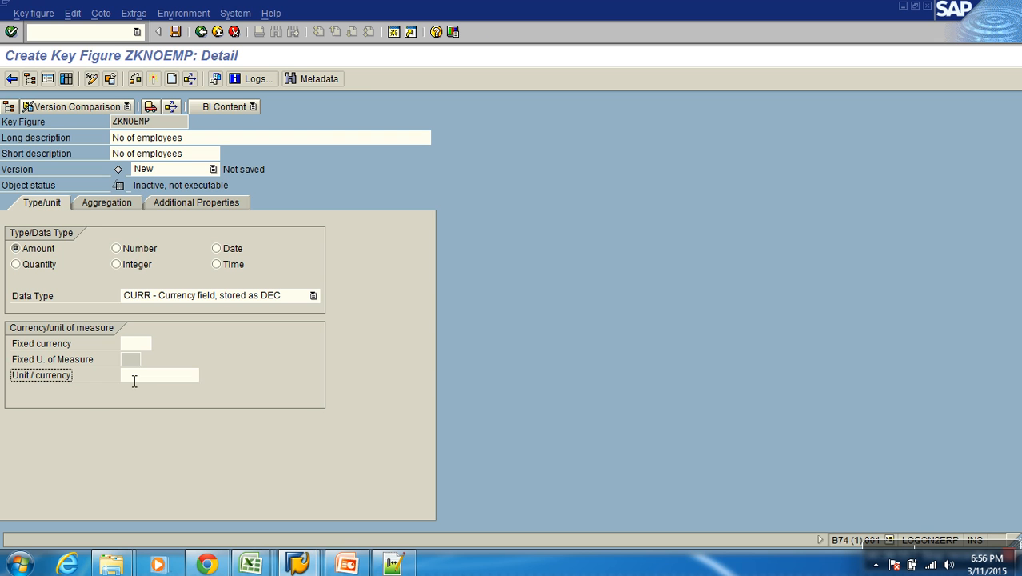
Step: Try 0CURRENCY as the Unit / currency of key figure ZKNOEMP, and clear the entry
{"action": "left_click", "coordinate": [136, 377]}
{"action": "type", "text": "0c"}
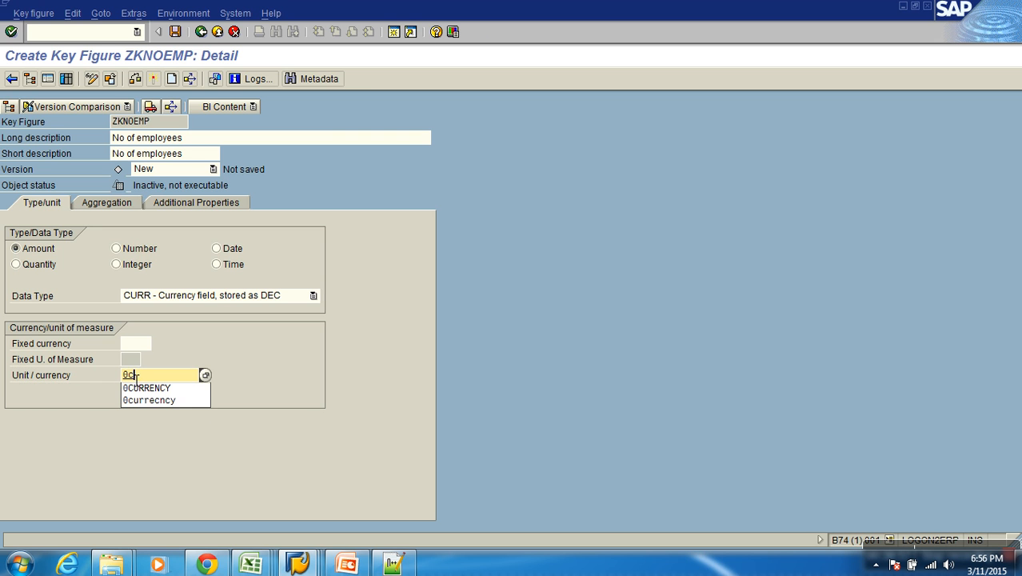
{"action": "type", "text": "urrency"}
{"action": "key", "text": "Return"}
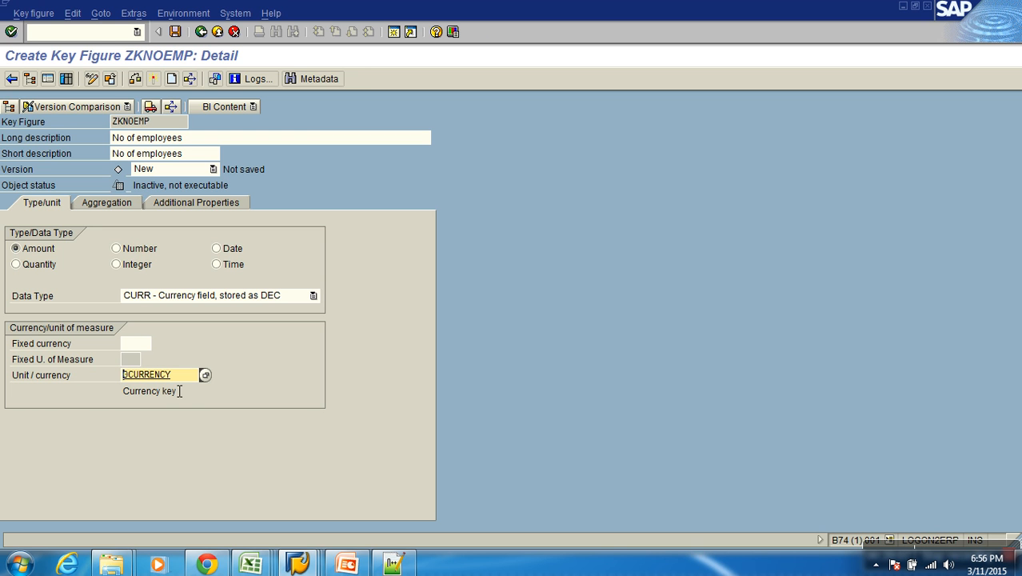
{"action": "double_click", "coordinate": [136, 374]}
{"action": "key", "text": "Delete"}
{"action": "key", "text": "Return"}
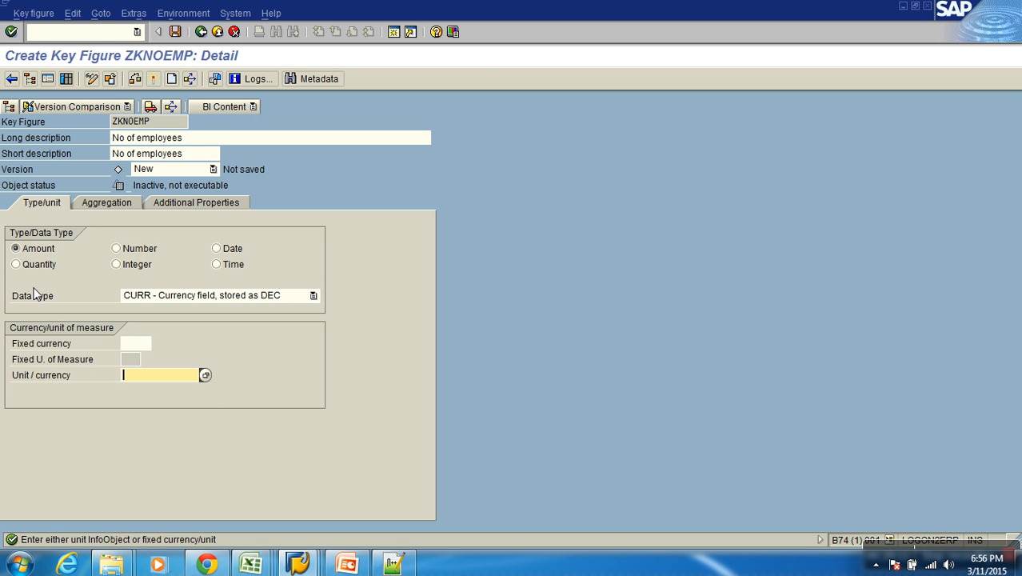
Step: Set the Unit / currency to 0CURRENCY and activate key figure ZKNOEMP
{"action": "left_click", "coordinate": [145, 389]}
{"action": "key", "text": "Return"}
{"action": "left_click", "coordinate": [161, 76]}
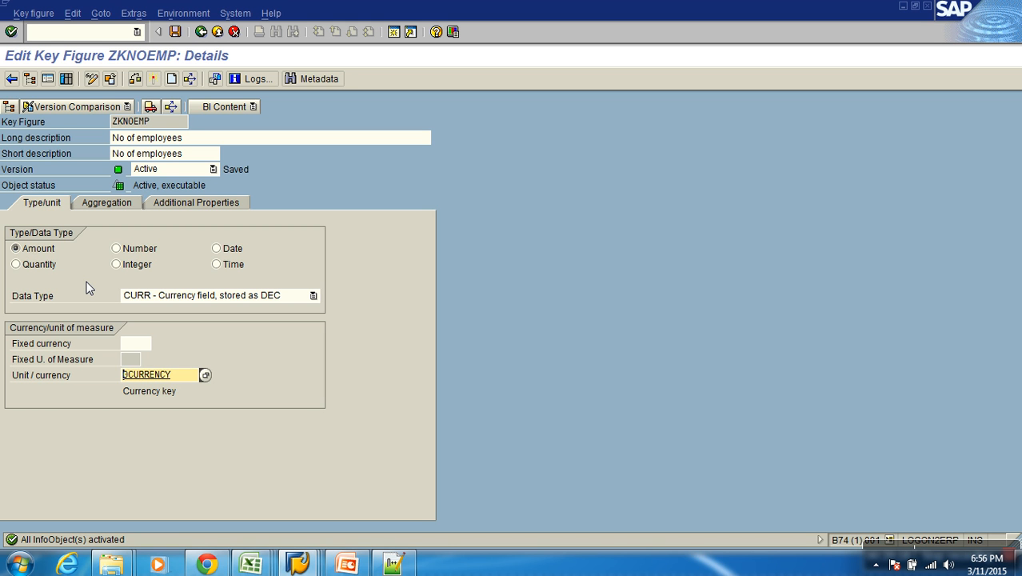
Step: Display the data element of key figure ZKNOEMP and examine its data type, length and decimal places
{"action": "left_click", "coordinate": [204, 202]}
{"action": "left_click", "coordinate": [40, 389]}
{"action": "double_click", "coordinate": [142, 392]}
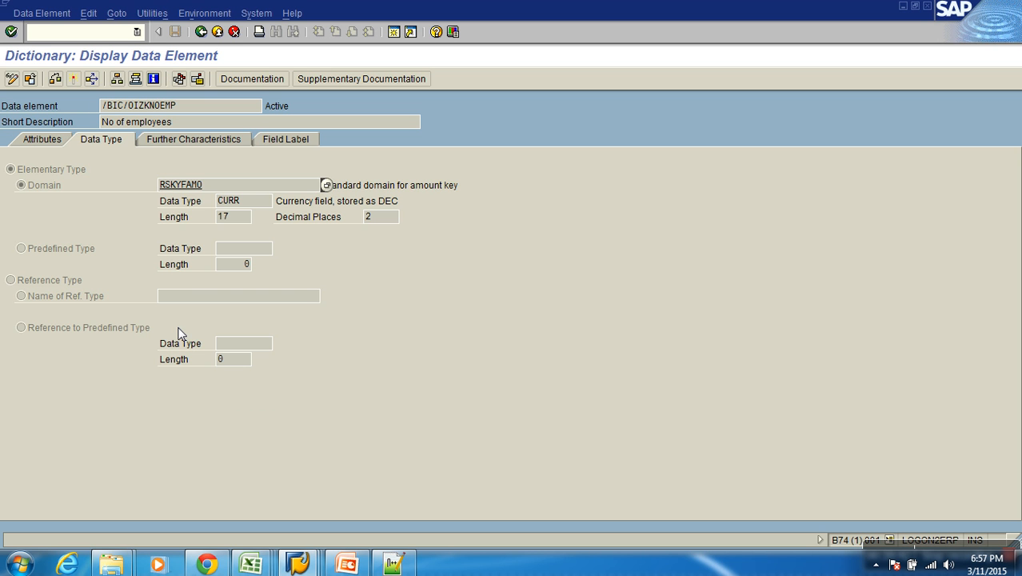
{"action": "left_click_drag", "start_coordinate": [249, 201], "coordinate": [186, 201]}
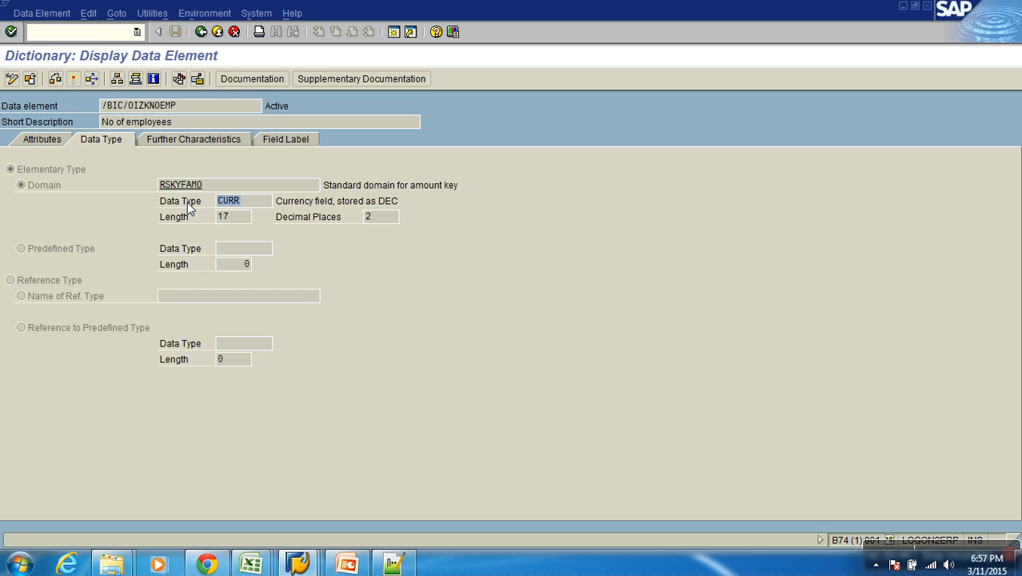
{"action": "left_click_drag", "start_coordinate": [244, 217], "coordinate": [171, 217]}
{"action": "left_click", "coordinate": [385, 220]}
{"action": "left_click_drag", "start_coordinate": [385, 220], "coordinate": [362, 218]}
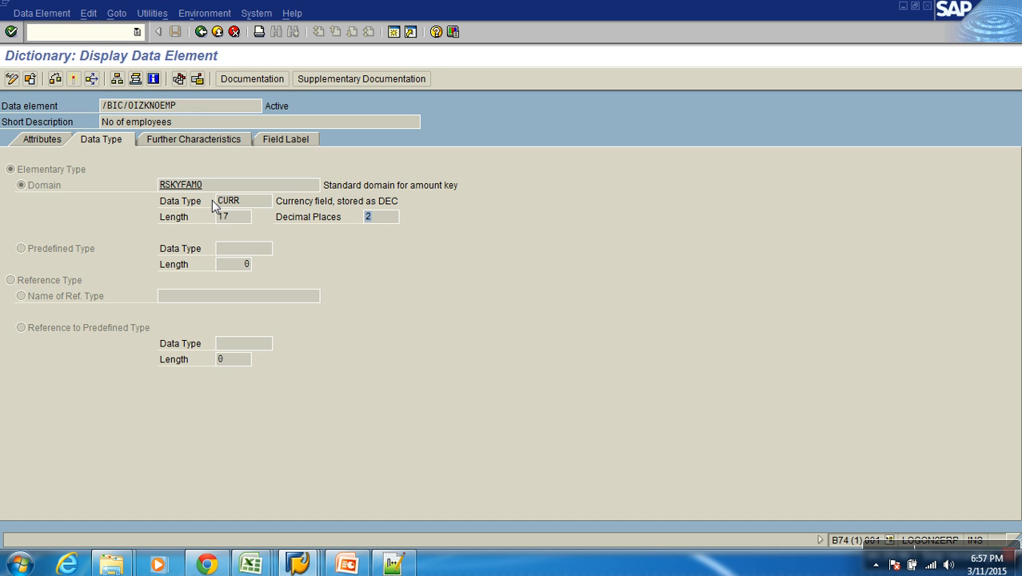
{"action": "left_click", "coordinate": [200, 32]}
Step: Change the data type of the Amount key figure to FLTP - Floating point number and activate it
{"action": "left_click", "coordinate": [41, 202]}
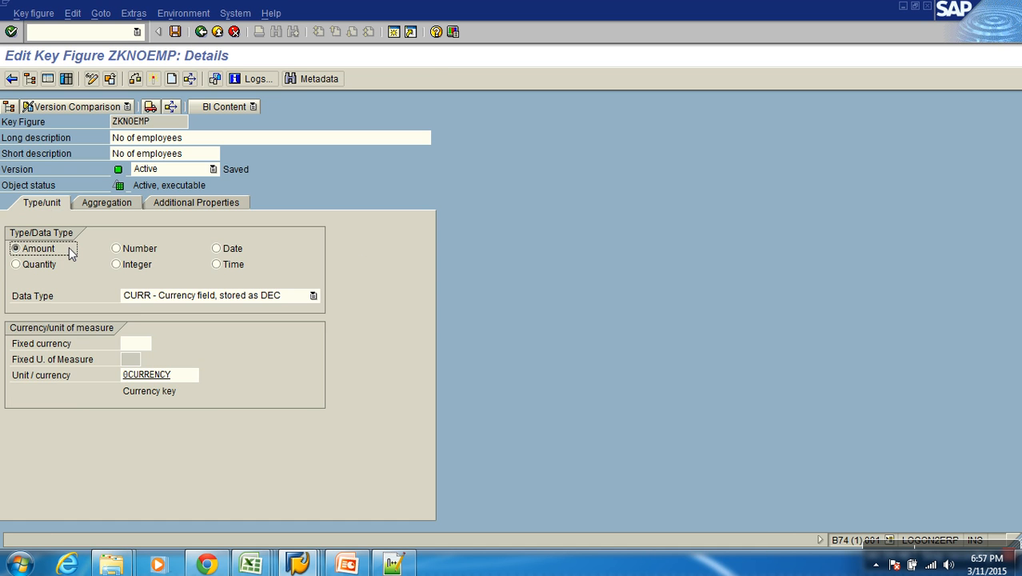
{"action": "left_click", "coordinate": [168, 299]}
{"action": "left_click", "coordinate": [158, 320]}
{"action": "left_click", "coordinate": [150, 107]}
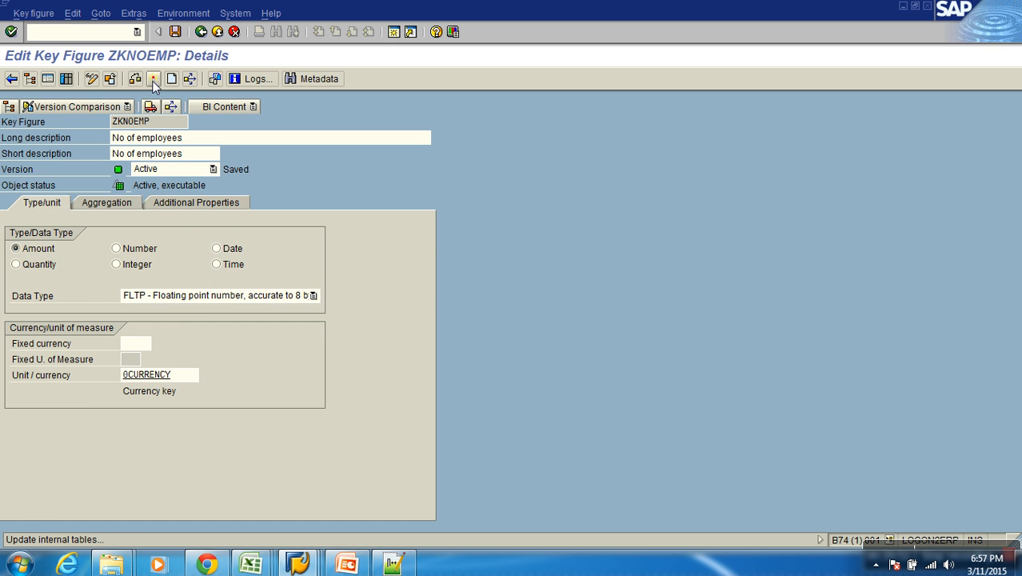
Step: Reopen the data element of the floating-point key figure and check its data type, length and decimal places
{"action": "left_click", "coordinate": [196, 203]}
{"action": "double_click", "coordinate": [142, 391]}
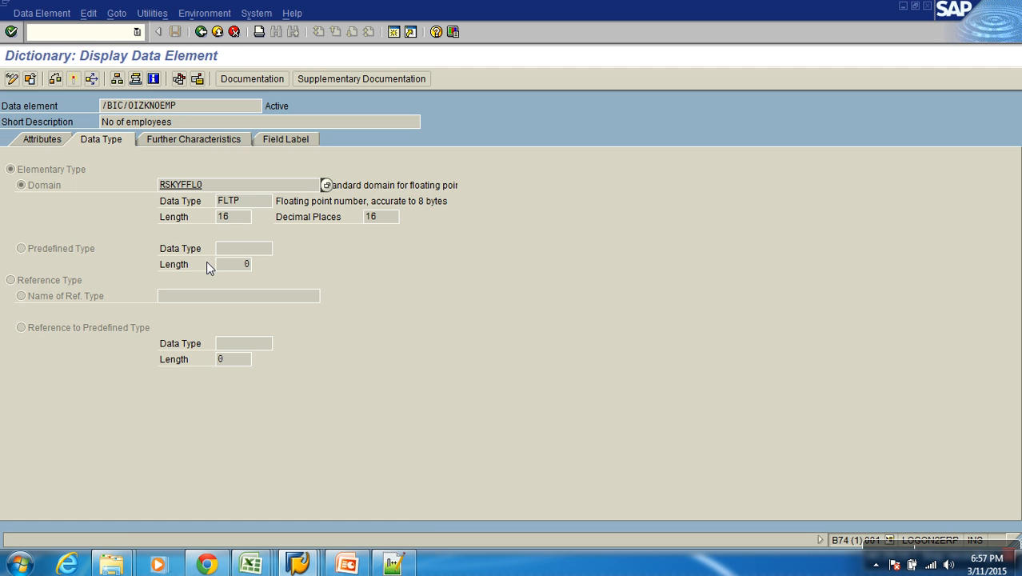
{"action": "left_click_drag", "start_coordinate": [247, 202], "coordinate": [215, 220]}
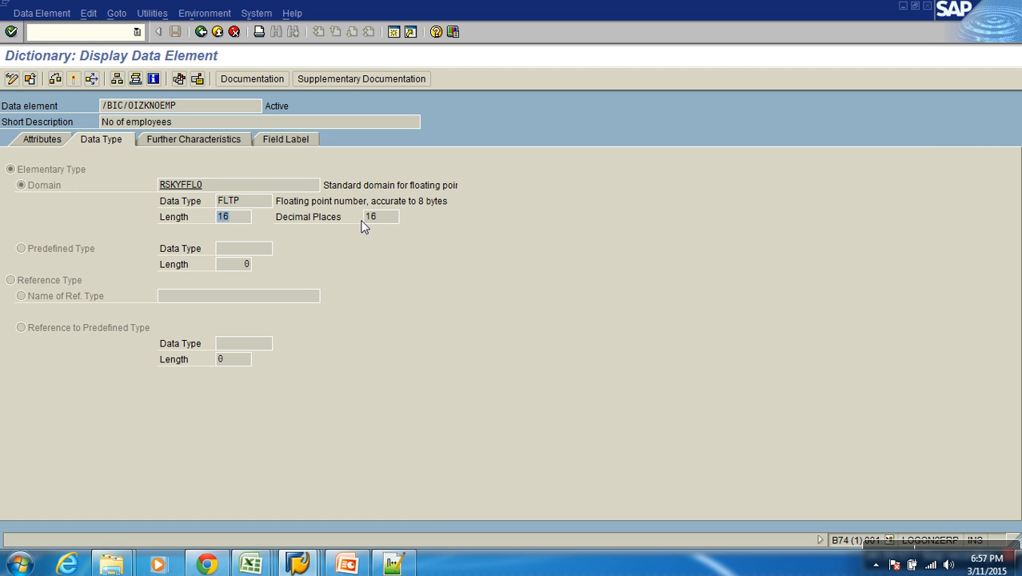
{"action": "left_click_drag", "start_coordinate": [396, 220], "coordinate": [276, 216]}
{"action": "left_click", "coordinate": [201, 32]}
Step: Try the Integer type for key figure ZKNOEMP, and switch it to Quantity
{"action": "left_click", "coordinate": [42, 202]}
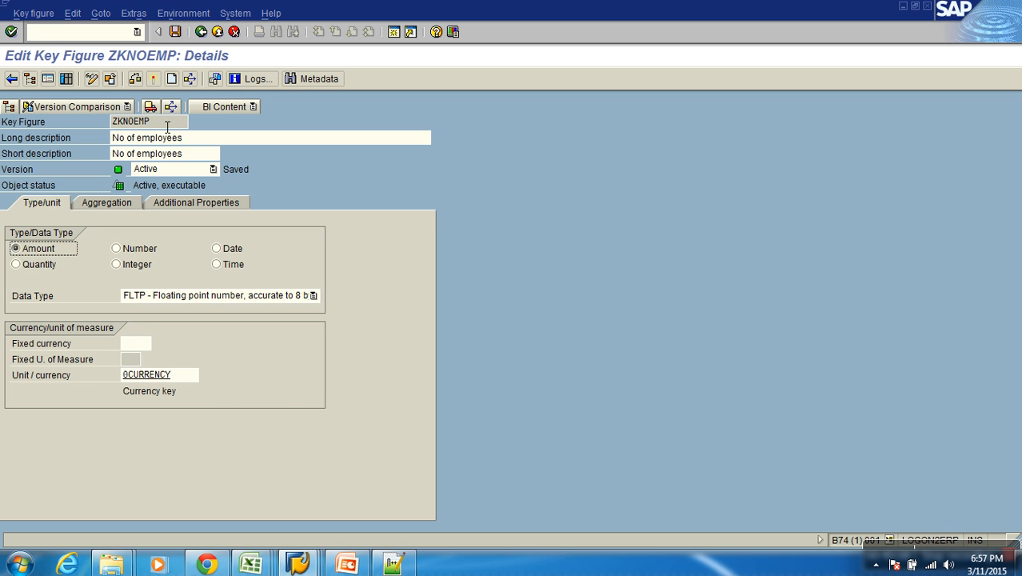
{"action": "left_click", "coordinate": [132, 271]}
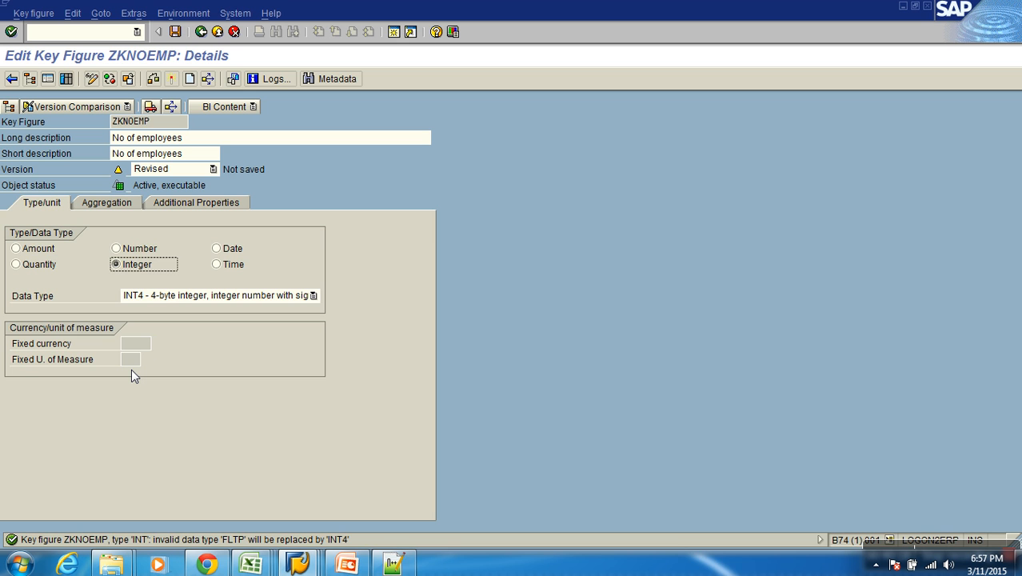
{"action": "left_click", "coordinate": [37, 262]}
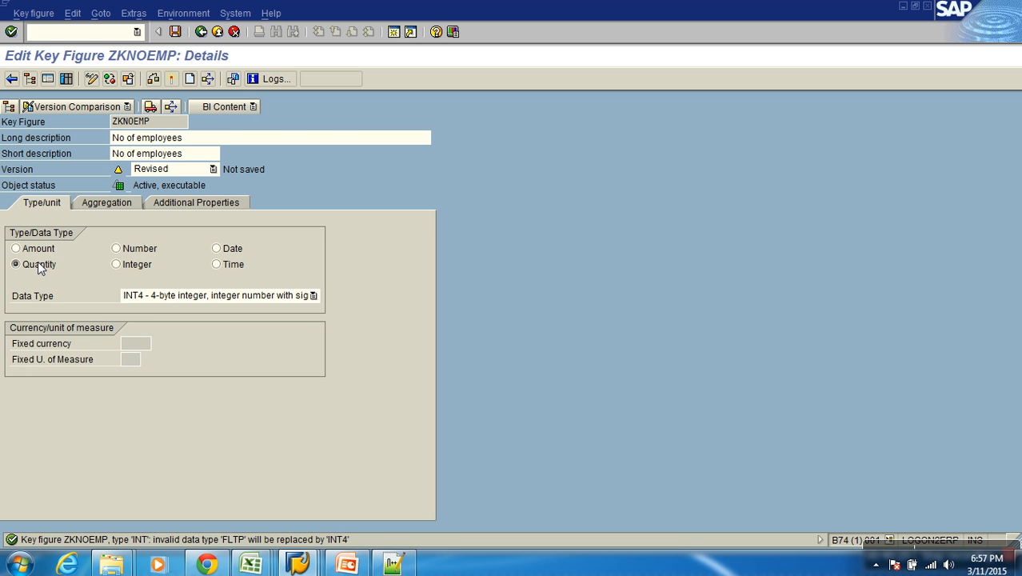
Step: View the value list for the fixed unit of measure, and close it without selecting a unit
{"action": "left_click", "coordinate": [130, 359]}
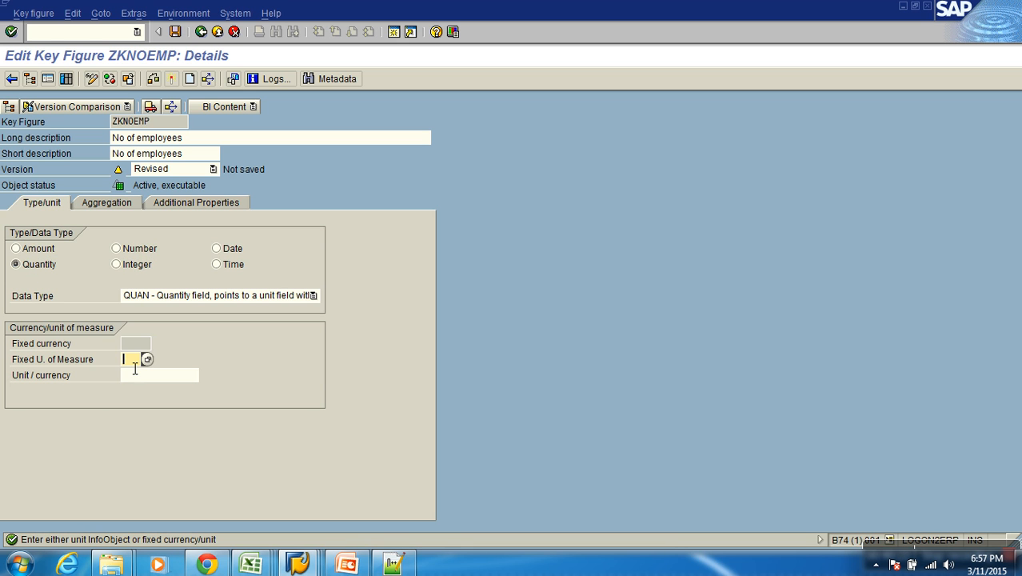
{"action": "left_click", "coordinate": [139, 376]}
{"action": "left_click", "coordinate": [135, 360]}
{"action": "left_click", "coordinate": [144, 360]}
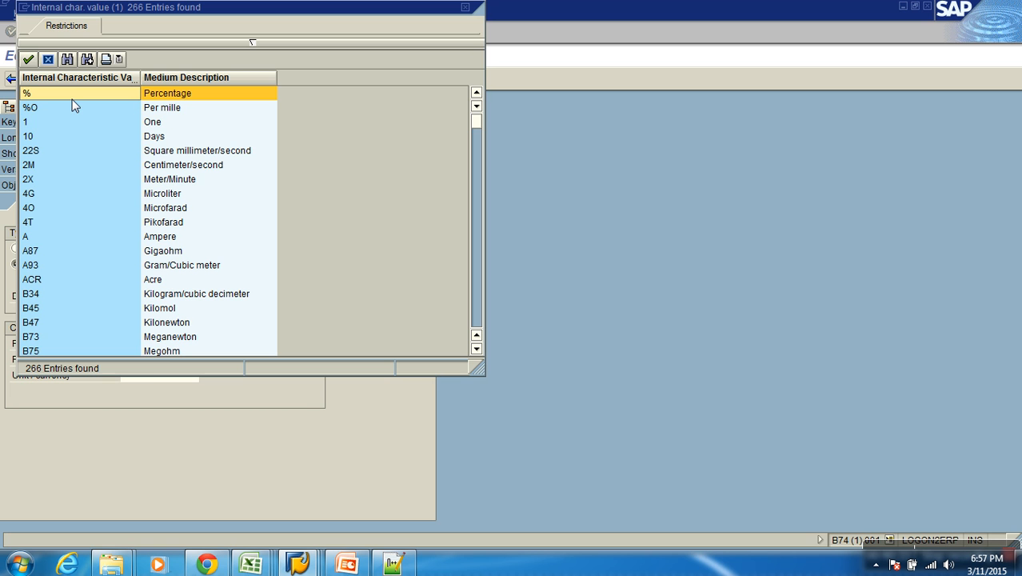
{"action": "left_click", "coordinate": [45, 60]}
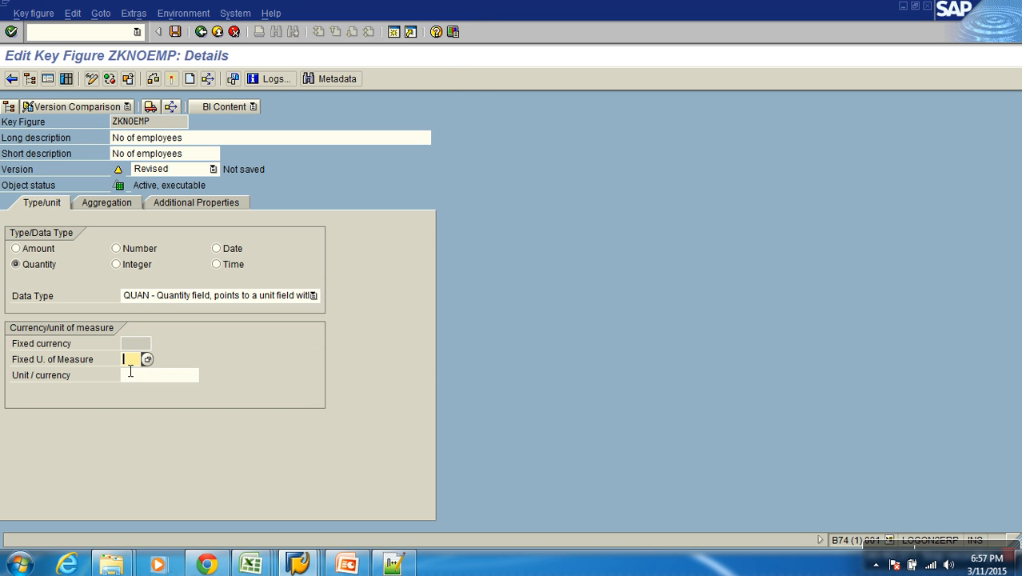
Step: Try the unit code blk as the fixed unit of measure, and clear the entry
{"action": "type", "text": "lk"}
{"action": "key", "text": "Return"}
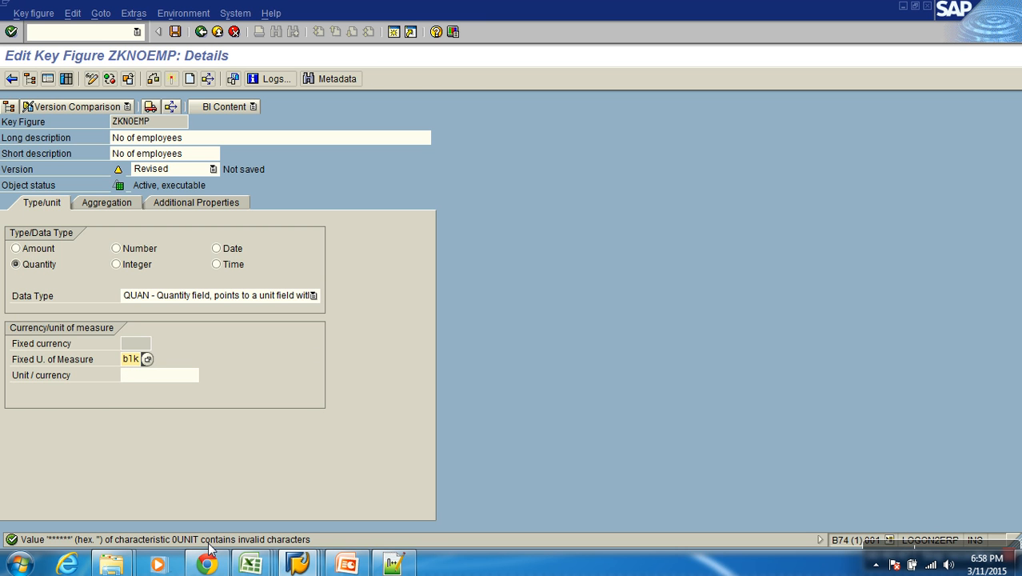
{"action": "key", "text": "Delete"}
{"action": "key", "text": "Delete"}
{"action": "key", "text": "Delete"}
Step: Browse the available unit codes in the value list for the fixed unit of measure
{"action": "key", "text": "F4"}
{"action": "scroll", "coordinate": [90, 192], "scroll_direction": "down", "scroll_amount": 5}
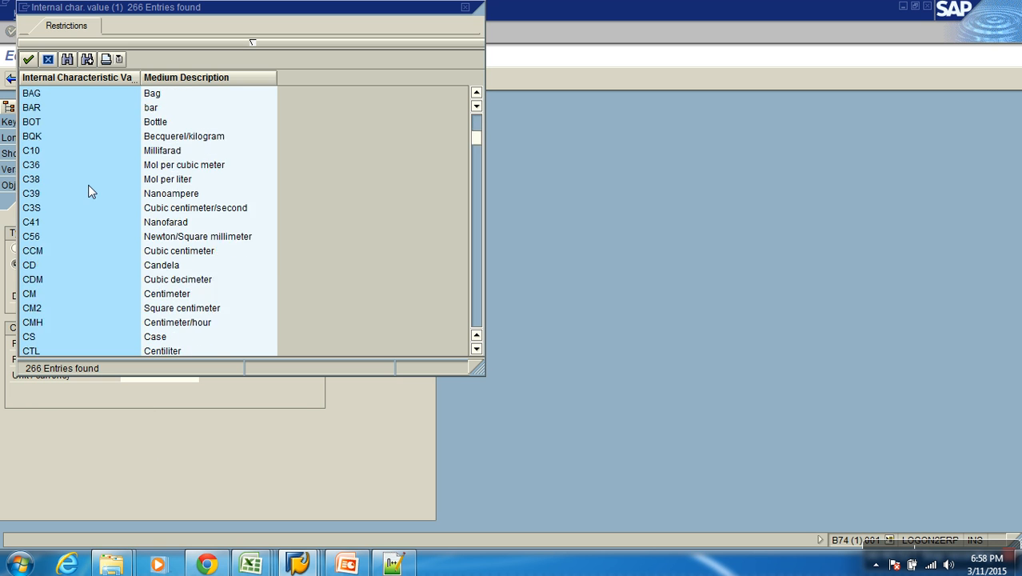
{"action": "scroll", "coordinate": [90, 192], "scroll_direction": "down", "scroll_amount": 20}
{"action": "scroll", "coordinate": [101, 266], "scroll_direction": "down", "scroll_amount": 15}
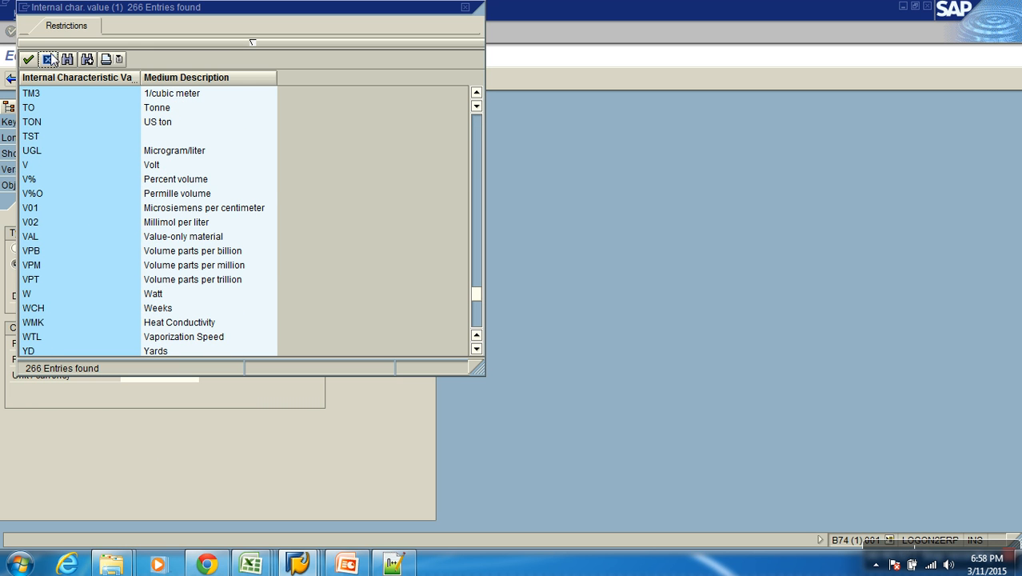
{"action": "left_click_drag", "start_coordinate": [130, 8], "coordinate": [147, 42]}
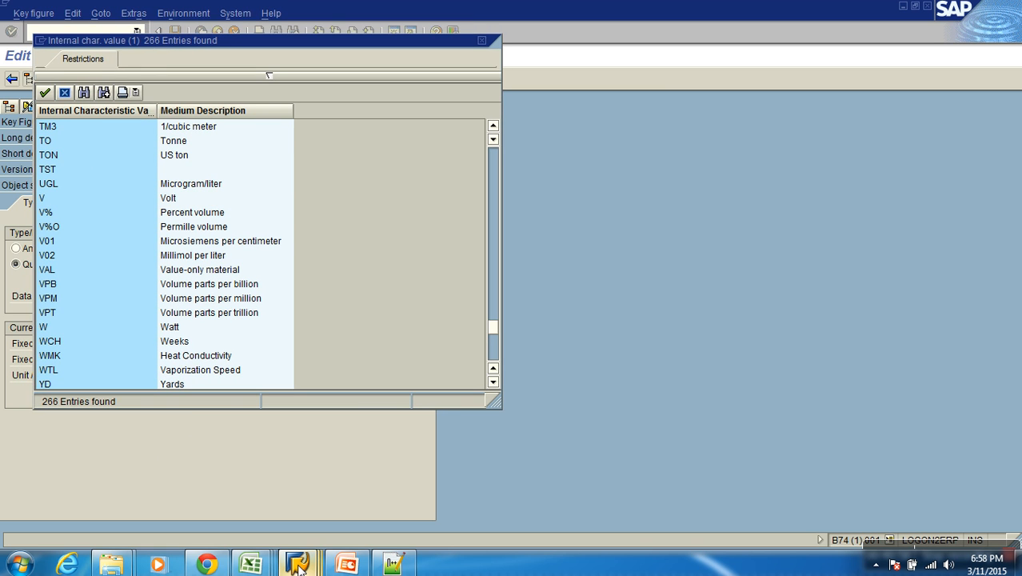
Step: In the Data Browser session, look up database table T006 and list its unit of measurement entries
{"action": "mouse_move", "coordinate": [298, 564]}
{"action": "left_click", "coordinate": [475, 506]}
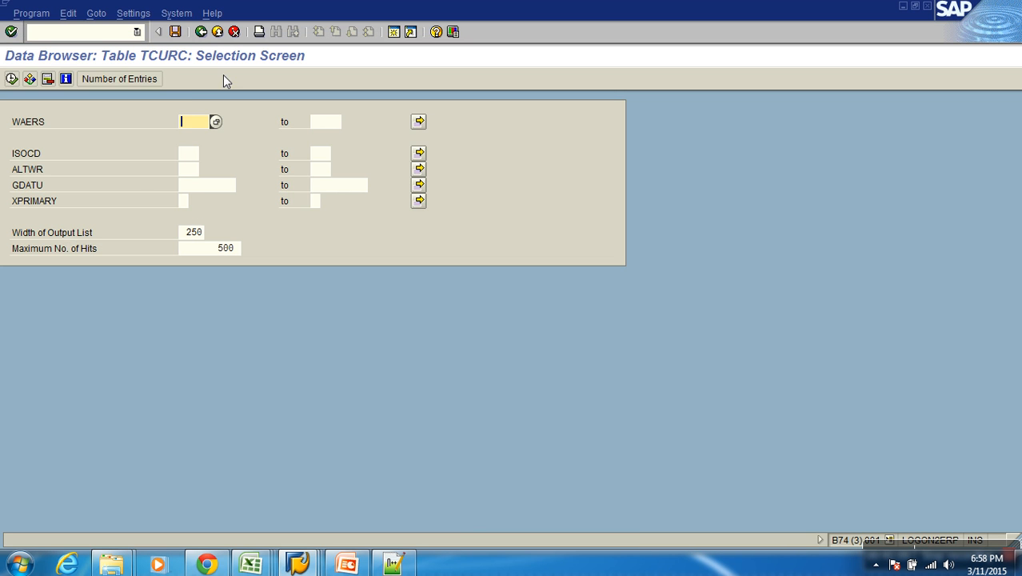
{"action": "left_click", "coordinate": [200, 31]}
{"action": "left_click", "coordinate": [201, 31]}
{"action": "left_click_drag", "start_coordinate": [181, 142], "coordinate": [96, 137]}
{"action": "type", "text": "t006"}
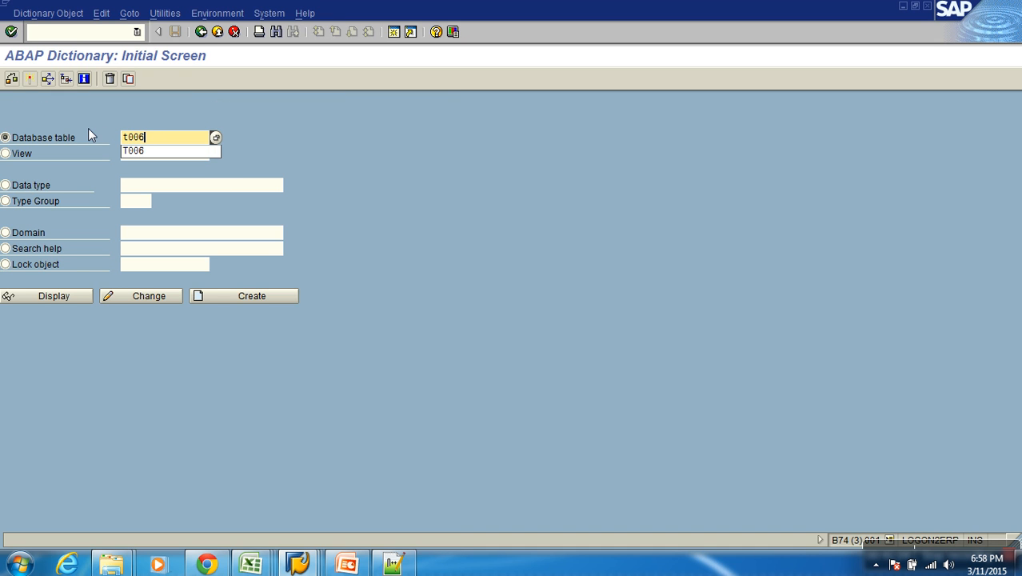
{"action": "left_click", "coordinate": [73, 299]}
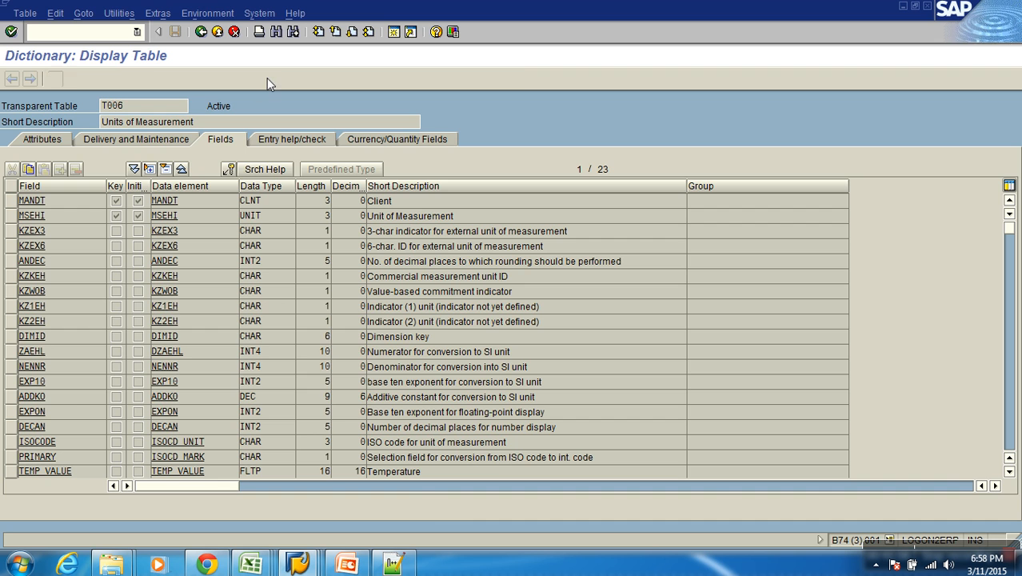
{"action": "left_click", "coordinate": [276, 80]}
{"action": "key", "text": "Return"}
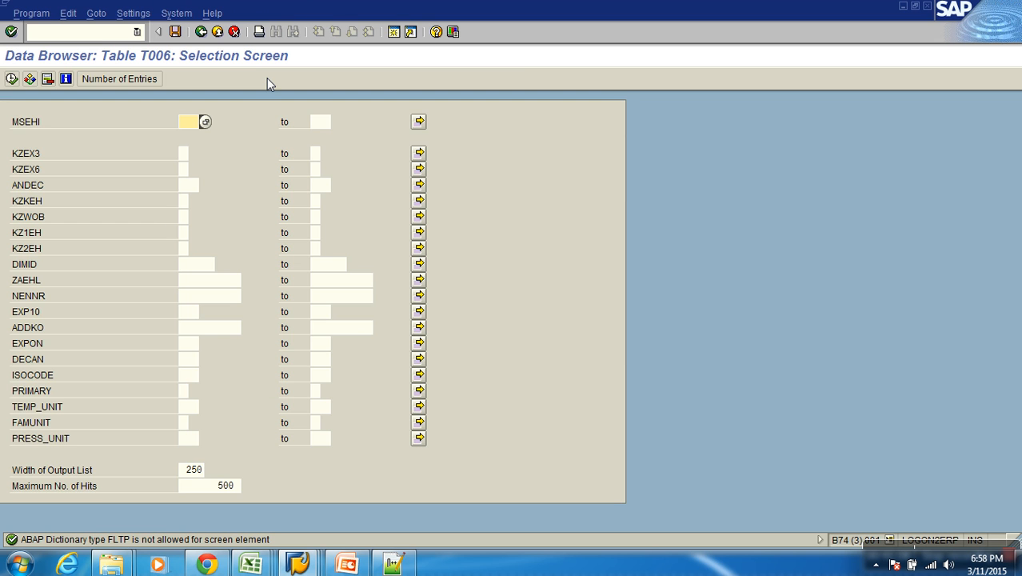
{"action": "key", "text": "F8"}
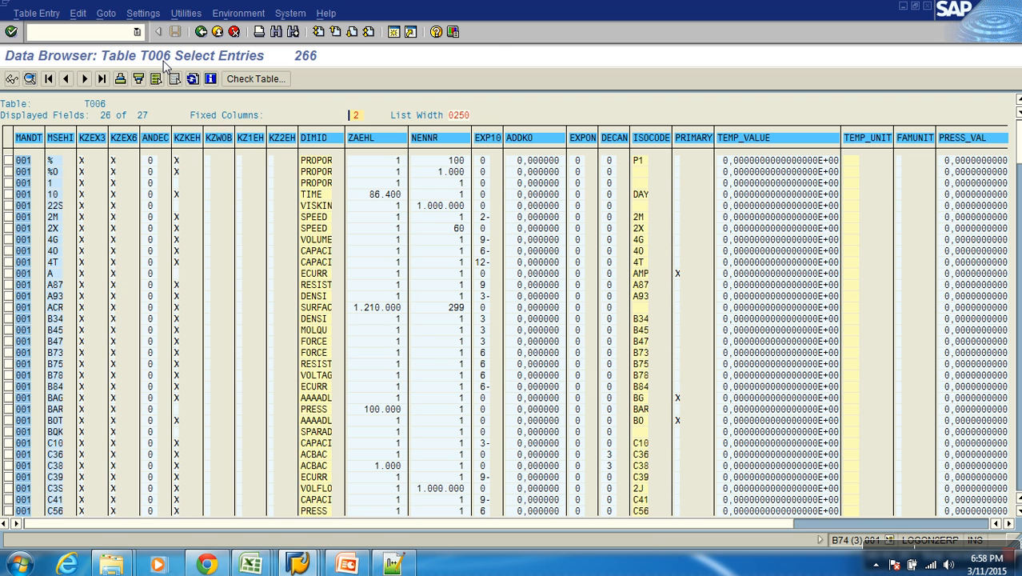
Step: Switch back to the key figure session and close the list of unit codes without selecting one
{"action": "key", "text": "alt+Tab"}
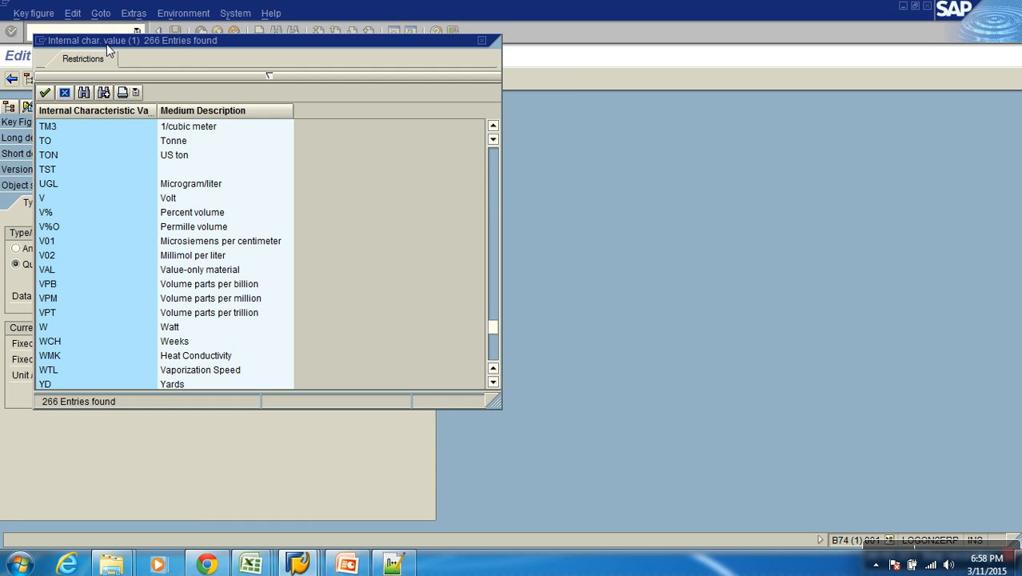
{"action": "left_click_drag", "start_coordinate": [200, 40], "coordinate": [277, 77]}
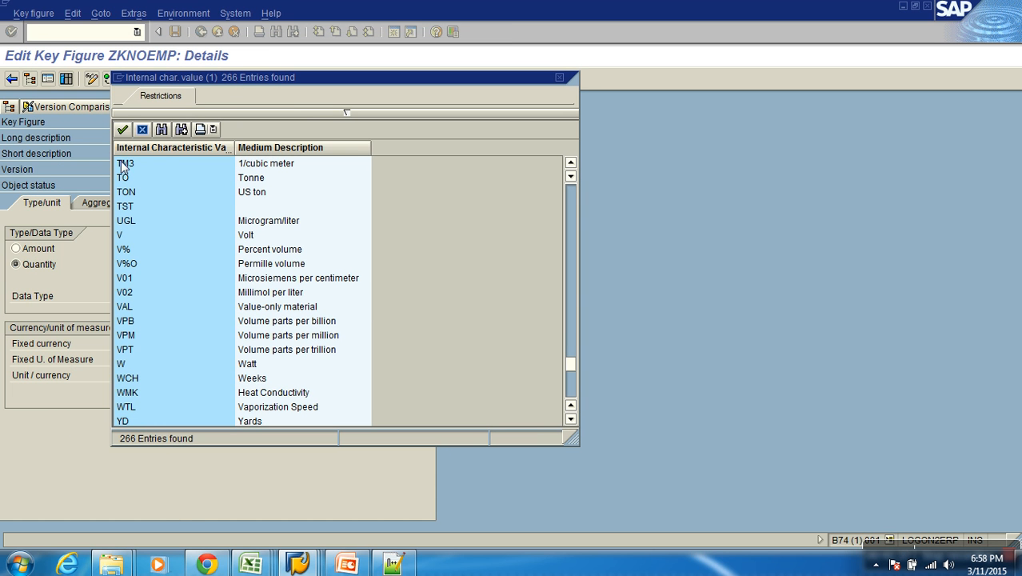
{"action": "left_click", "coordinate": [142, 129]}
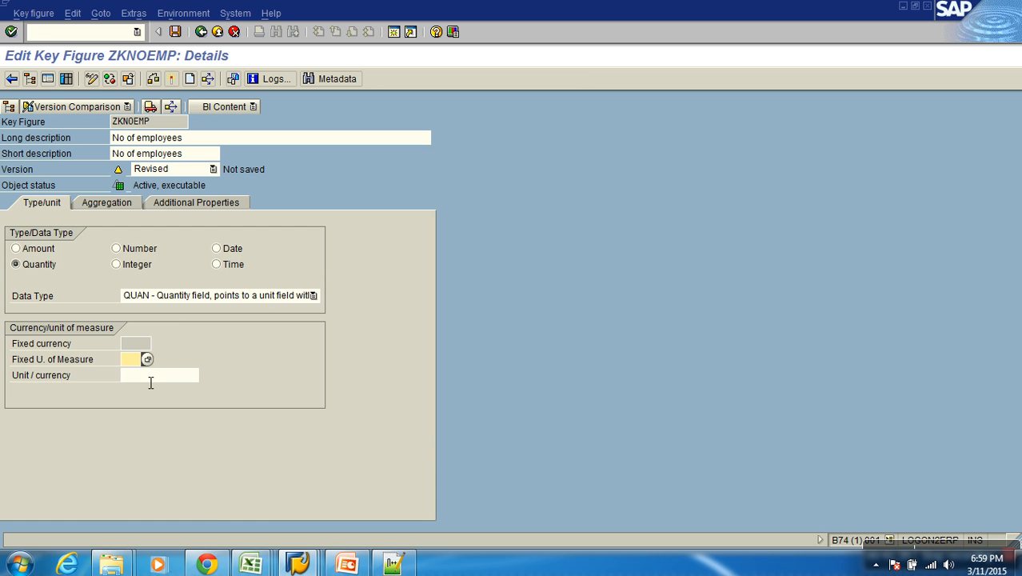
Step: Set the unit/currency of key figure ZKNOEMP to 0UNIT and activate the key figure
{"action": "left_click", "coordinate": [154, 376]}
{"action": "type", "text": "0UNIT"}
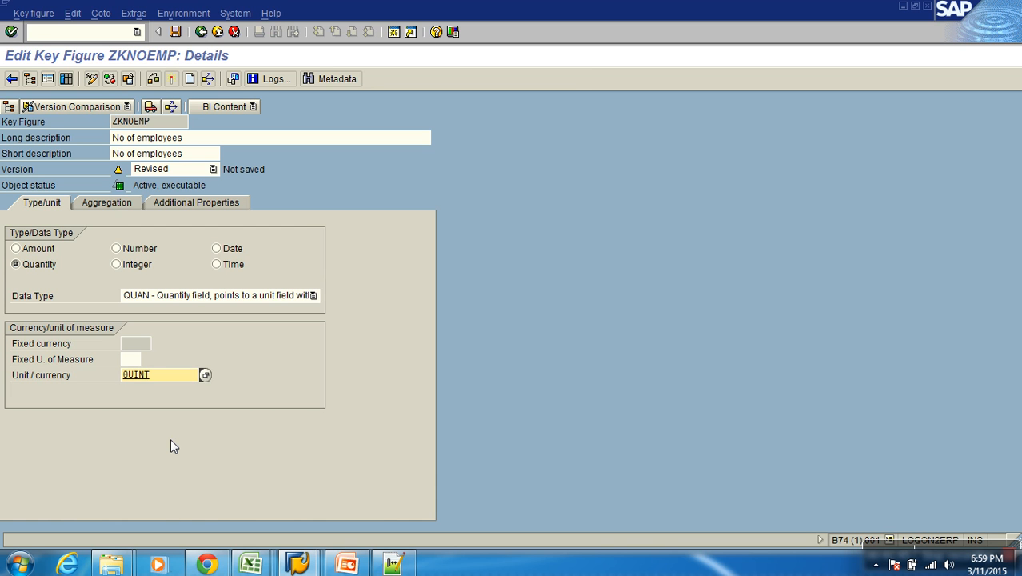
{"action": "key", "text": "BackSpace"}
{"action": "key", "text": "BackSpace"}
{"action": "key", "text": "BackSpace"}
{"action": "type", "text": "ni"}
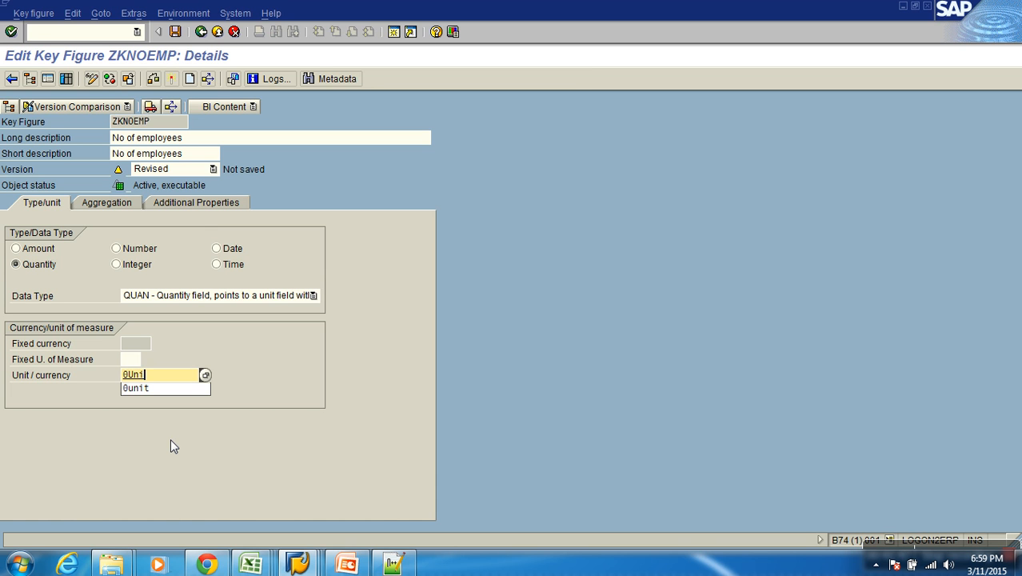
{"action": "type", "text": "t"}
{"action": "key", "text": "Return"}
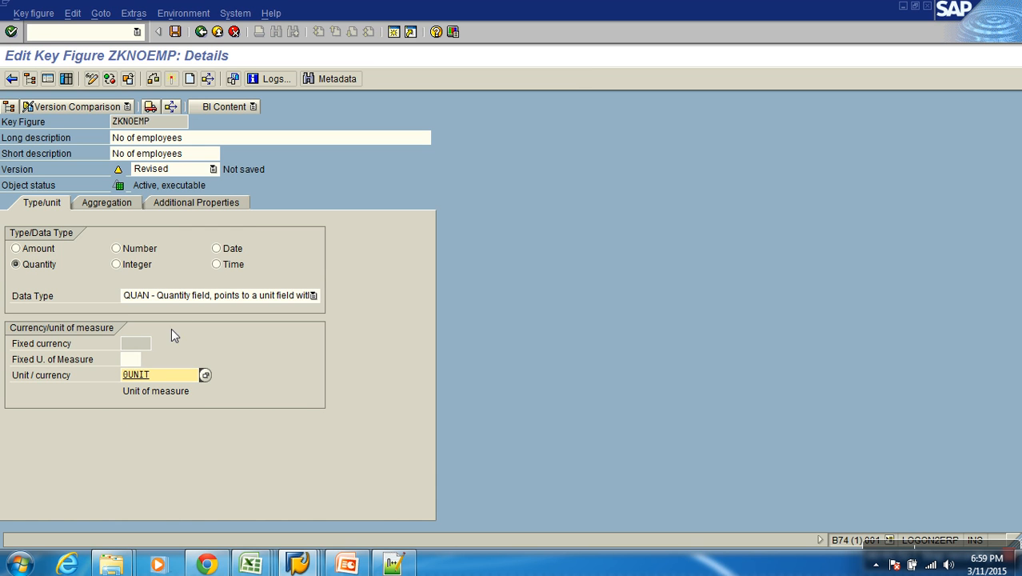
{"action": "left_click", "coordinate": [170, 80]}
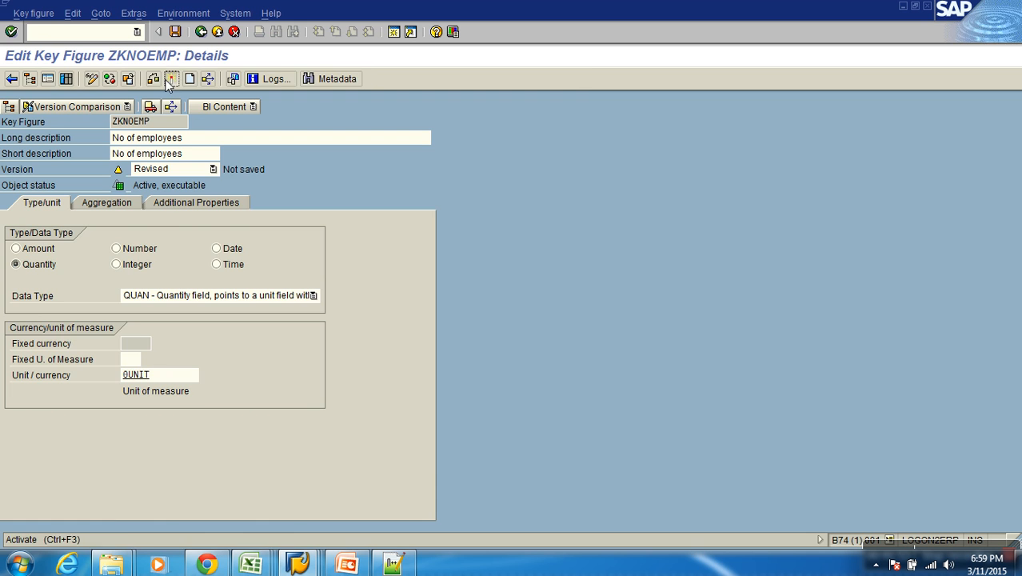
Step: Examine the data type, length and decimal places of the Quantity key figure's data element, and return to the key figure
{"action": "left_click", "coordinate": [187, 205]}
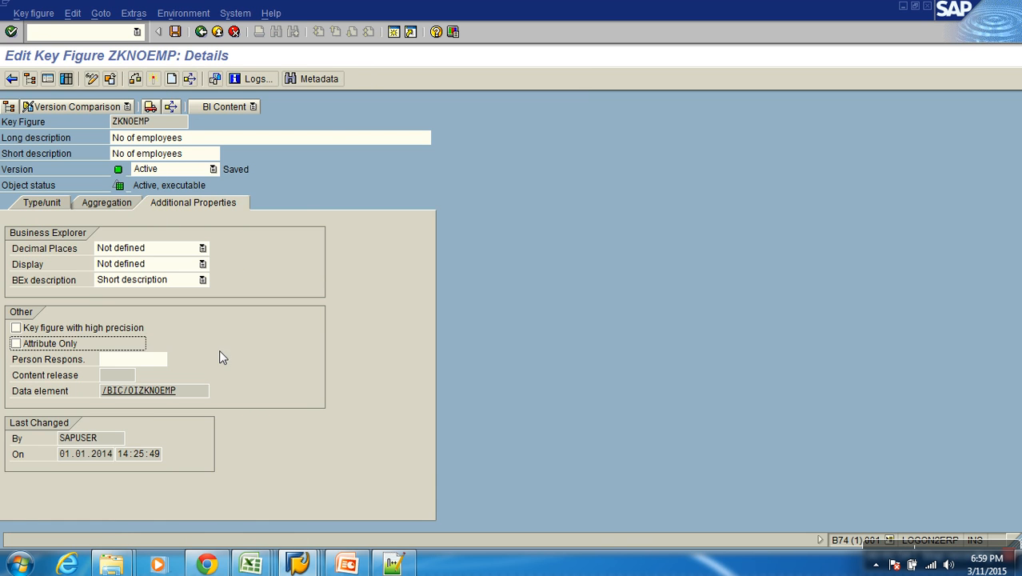
{"action": "double_click", "coordinate": [162, 394]}
{"action": "double_click", "coordinate": [240, 201]}
{"action": "double_click", "coordinate": [242, 217]}
{"action": "double_click", "coordinate": [381, 217]}
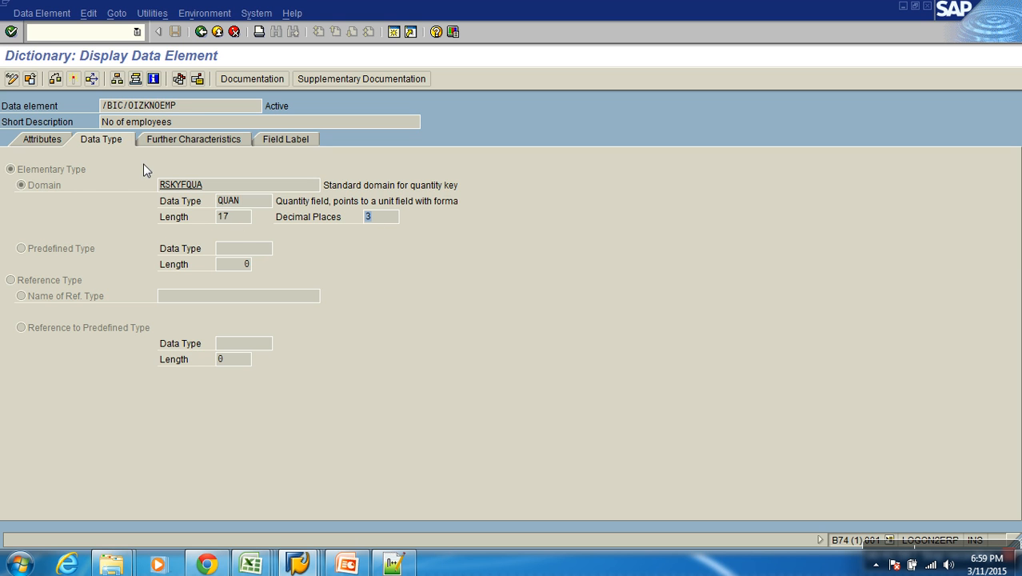
{"action": "left_click", "coordinate": [199, 34]}
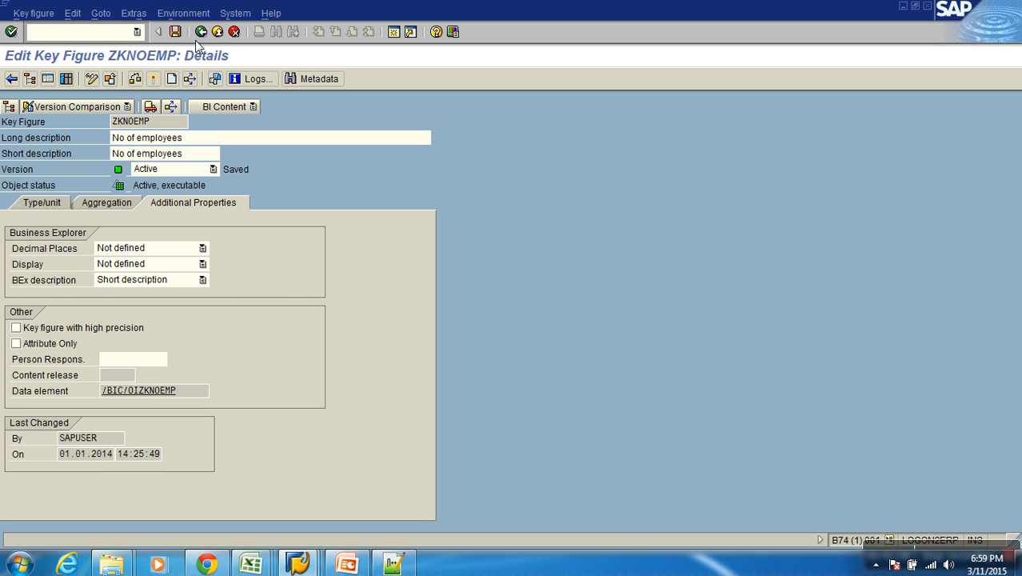
Step: Change the type of key figure ZKNOEMP to Integer and activate it
{"action": "left_click", "coordinate": [58, 205]}
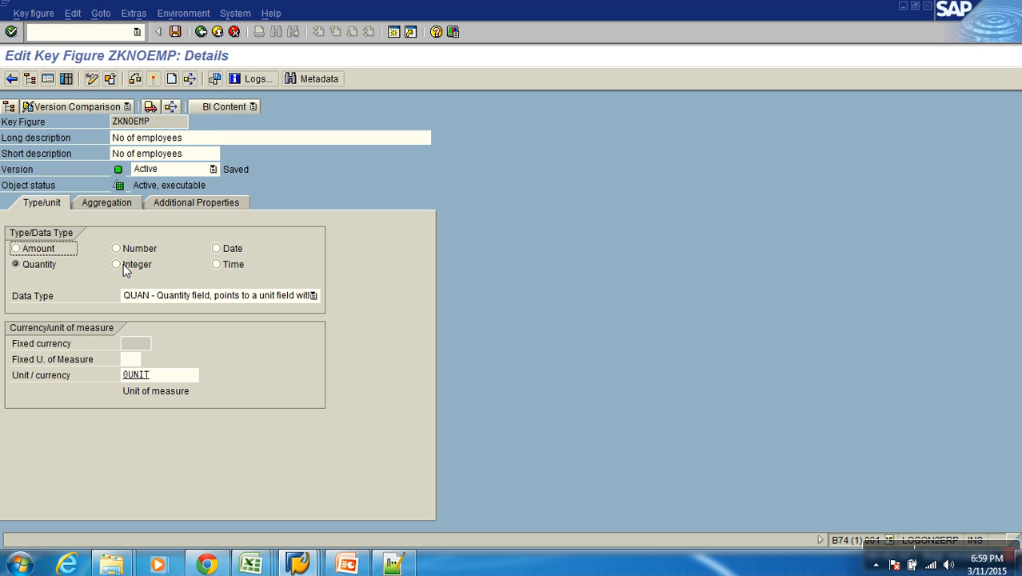
{"action": "left_click", "coordinate": [116, 265]}
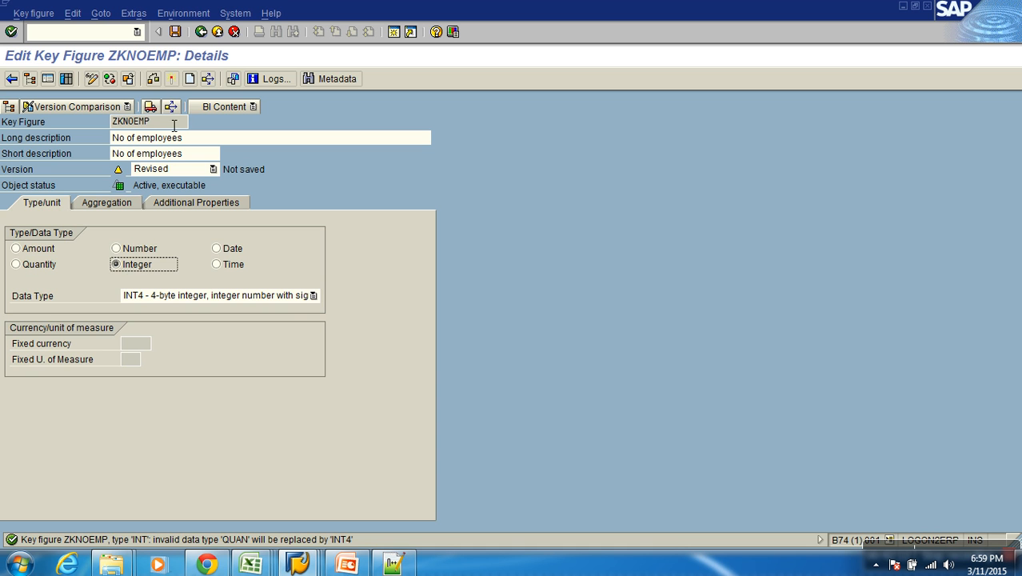
{"action": "left_click", "coordinate": [172, 78]}
Step: Examine the data type and length of the Integer key figure's data element, and return to the key figure's type settings
{"action": "left_click", "coordinate": [190, 205]}
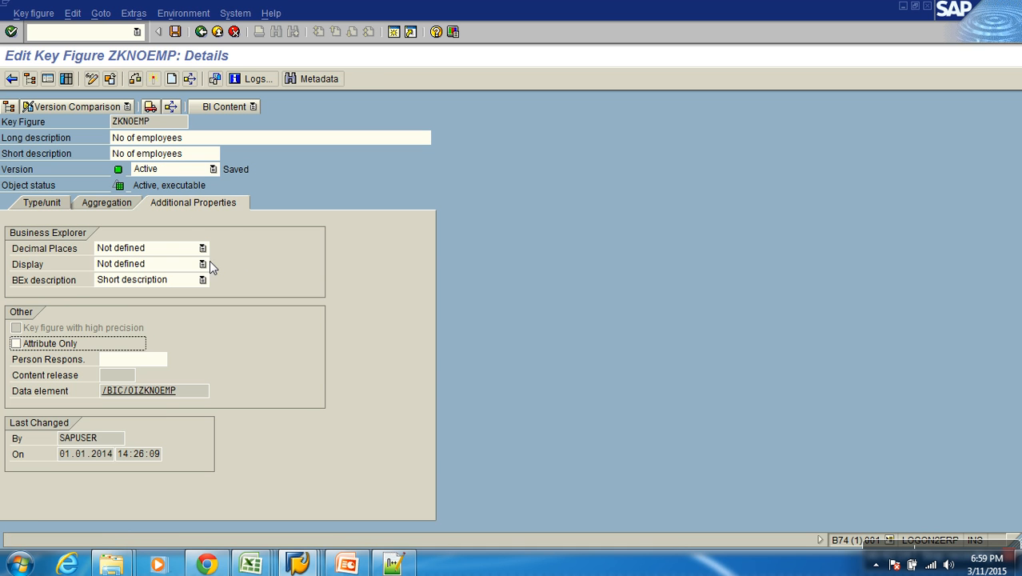
{"action": "double_click", "coordinate": [167, 390]}
{"action": "left_click_drag", "start_coordinate": [249, 205], "coordinate": [210, 215]}
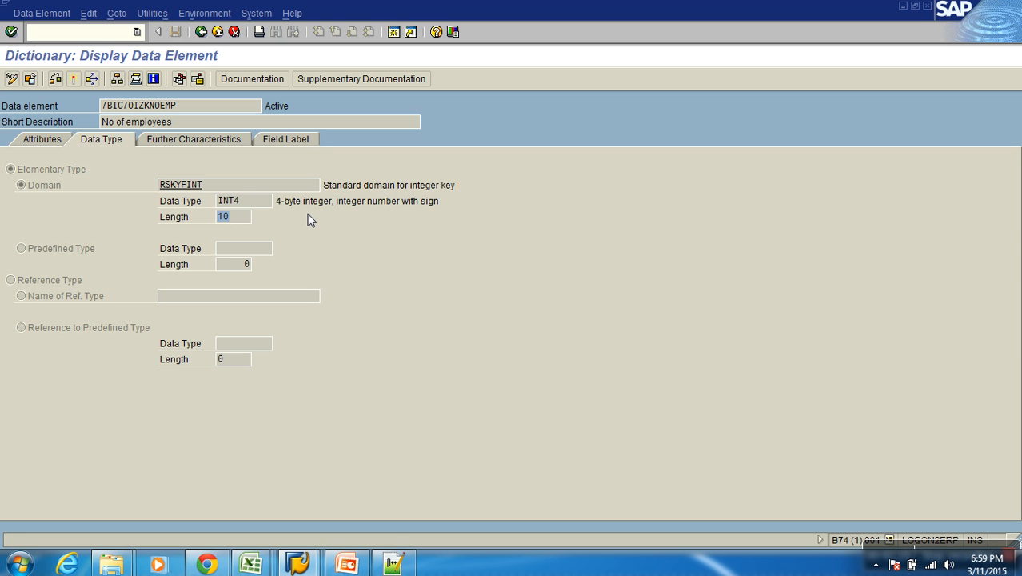
{"action": "left_click", "coordinate": [196, 34]}
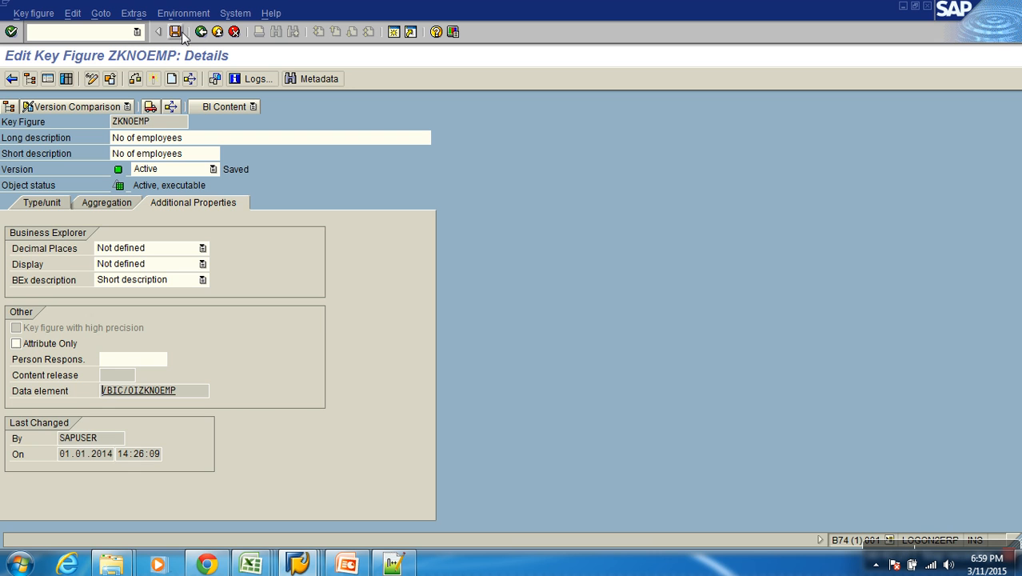
{"action": "left_click", "coordinate": [44, 204]}
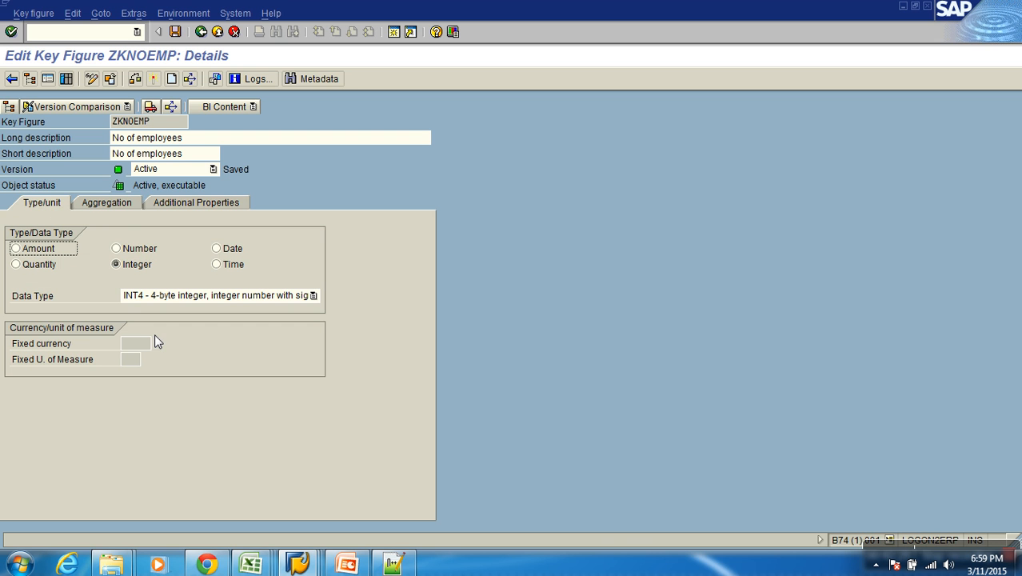
Step: Set the standard aggregation of key figure ZKNOEMP to SUM
{"action": "left_click", "coordinate": [123, 207]}
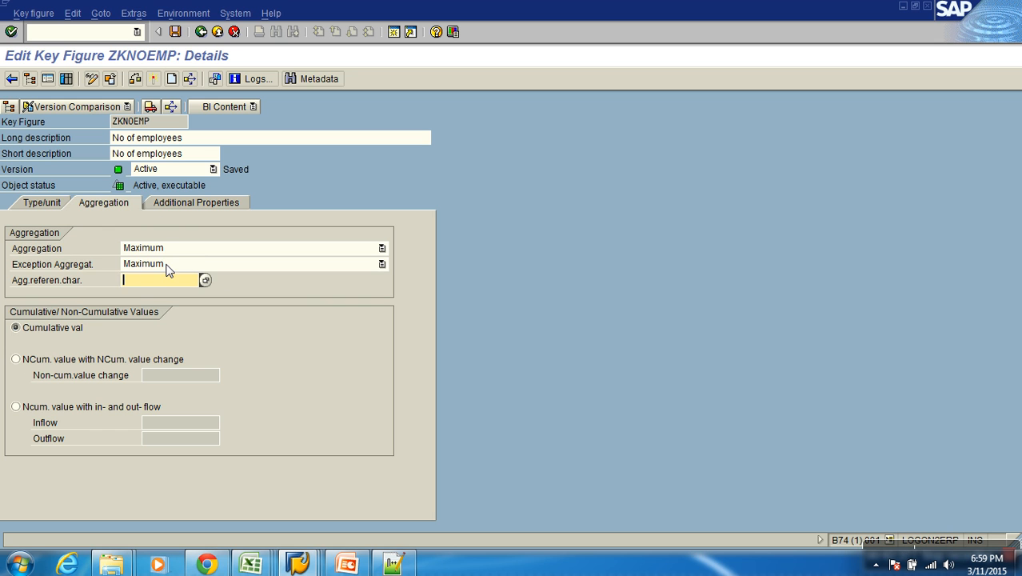
{"action": "left_click", "coordinate": [36, 254]}
{"action": "left_click", "coordinate": [41, 266]}
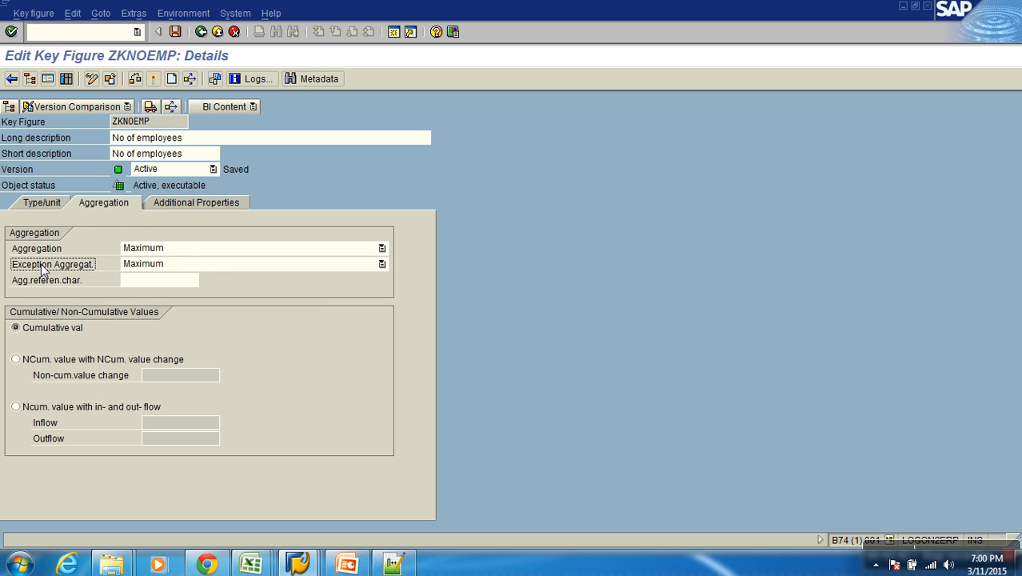
{"action": "left_click", "coordinate": [56, 250]}
{"action": "left_click", "coordinate": [150, 253]}
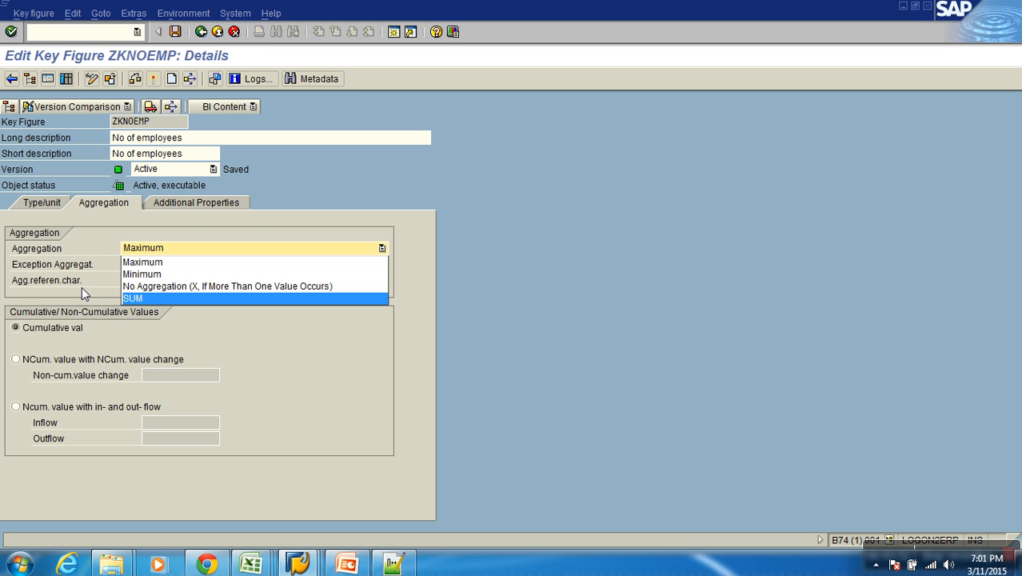
{"action": "key", "text": "ctrl+F1"}
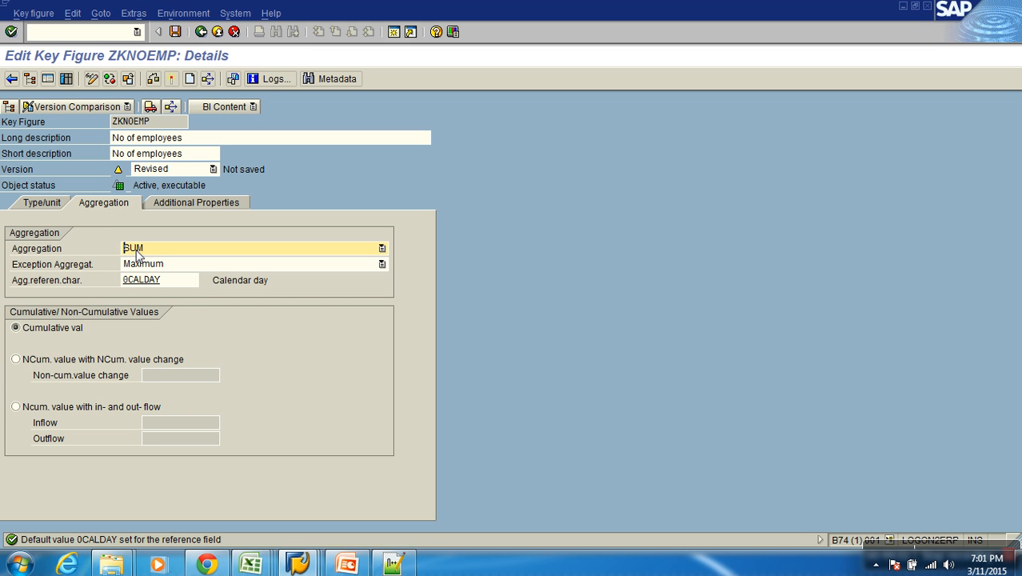
Step: Set the exception aggregation of the key figure to Summation
{"action": "left_click", "coordinate": [60, 270]}
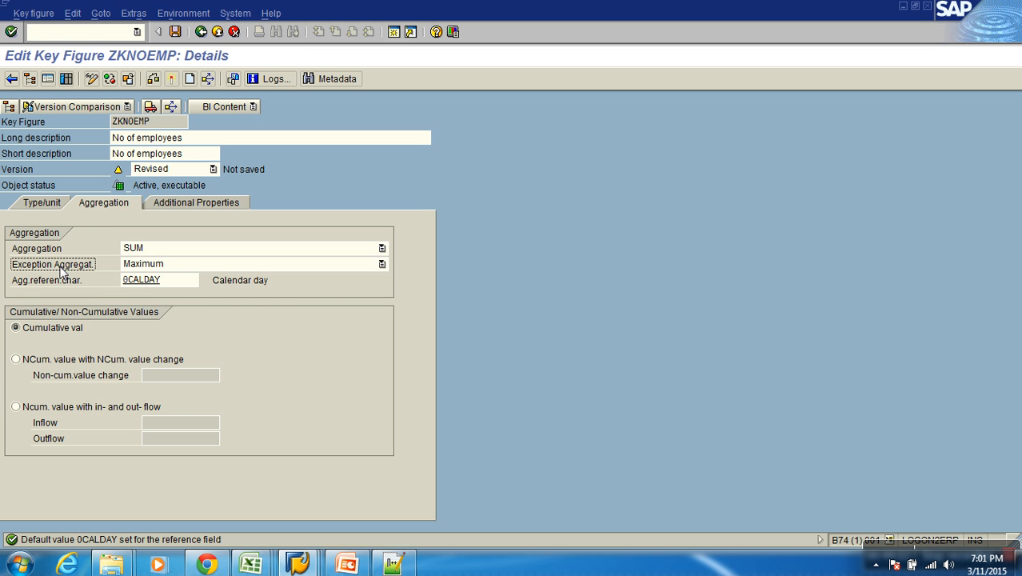
{"action": "left_click", "coordinate": [146, 266]}
{"action": "left_click", "coordinate": [142, 349]}
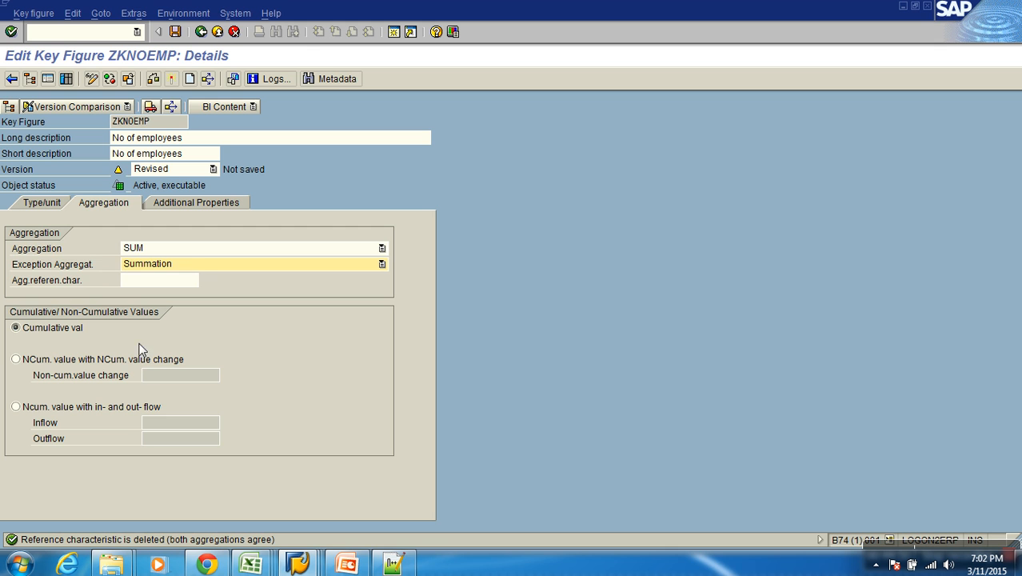
Step: Set the exception aggregation of the key figure to Last Value
{"action": "left_click", "coordinate": [87, 269]}
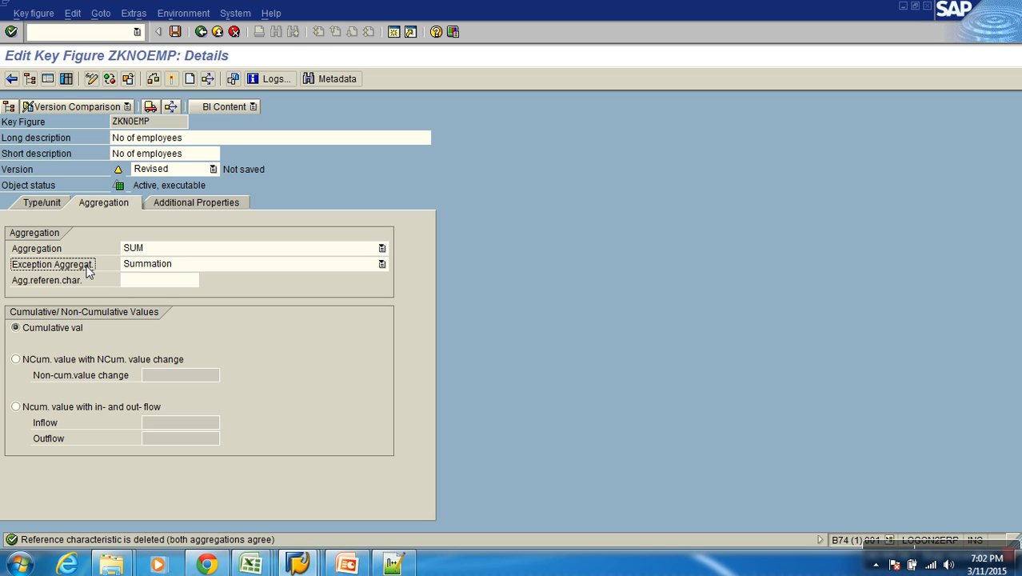
{"action": "left_click", "coordinate": [48, 253]}
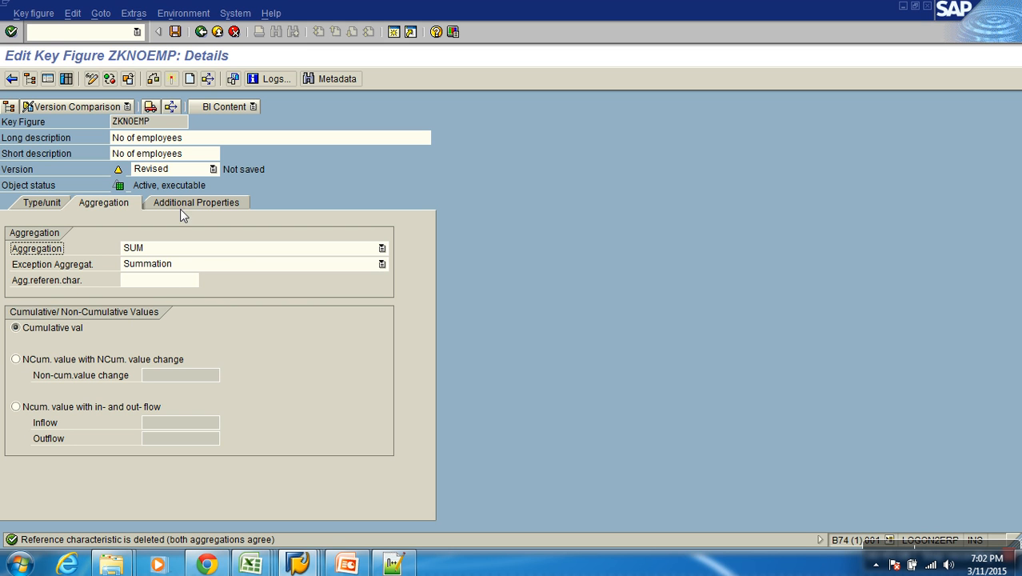
{"action": "left_click", "coordinate": [172, 264]}
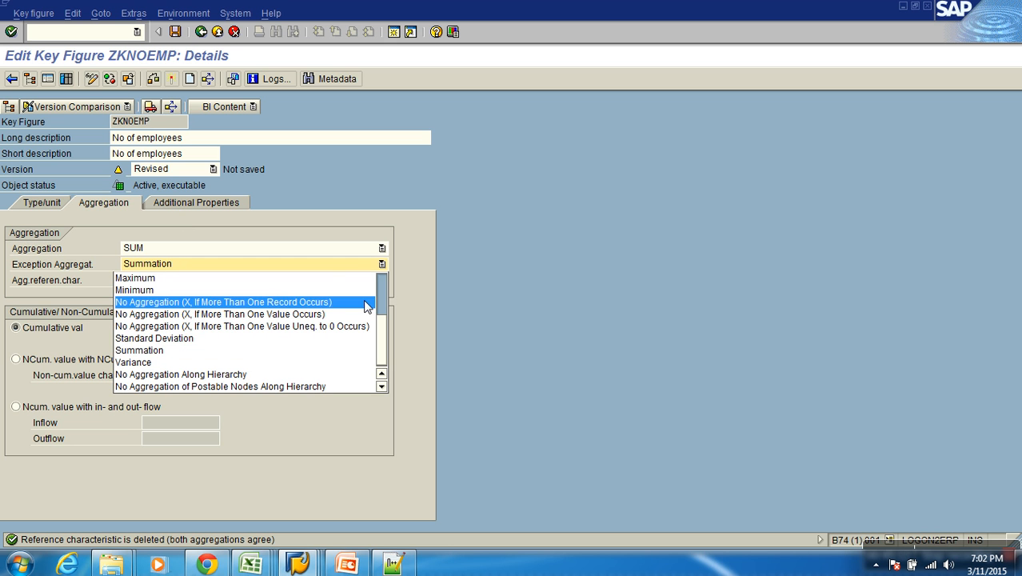
{"action": "scroll", "coordinate": [382, 284], "scroll_direction": "up", "scroll_amount": 1}
{"action": "scroll", "coordinate": [381, 284], "scroll_direction": "up", "scroll_amount": 1}
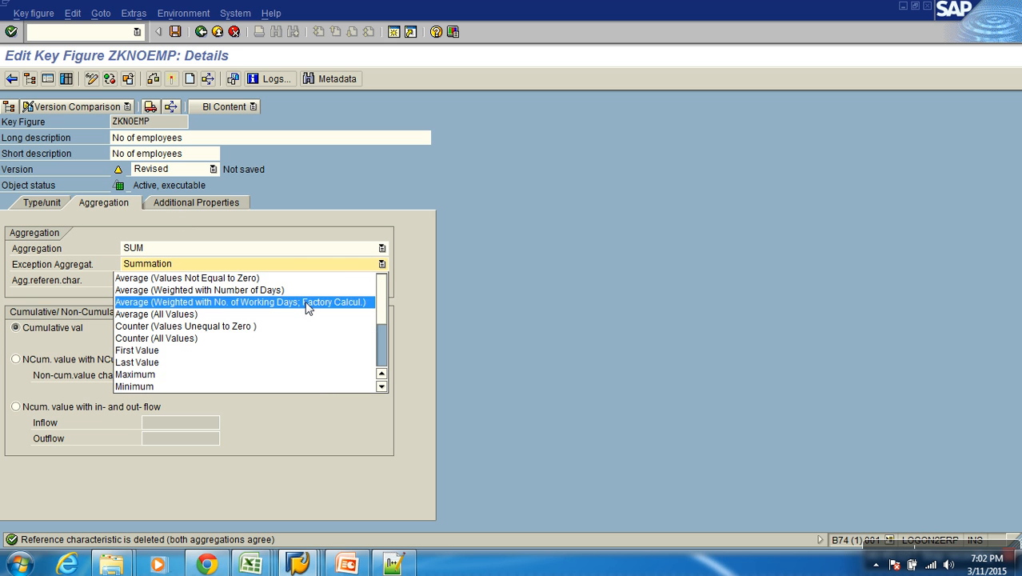
{"action": "left_click", "coordinate": [174, 365]}
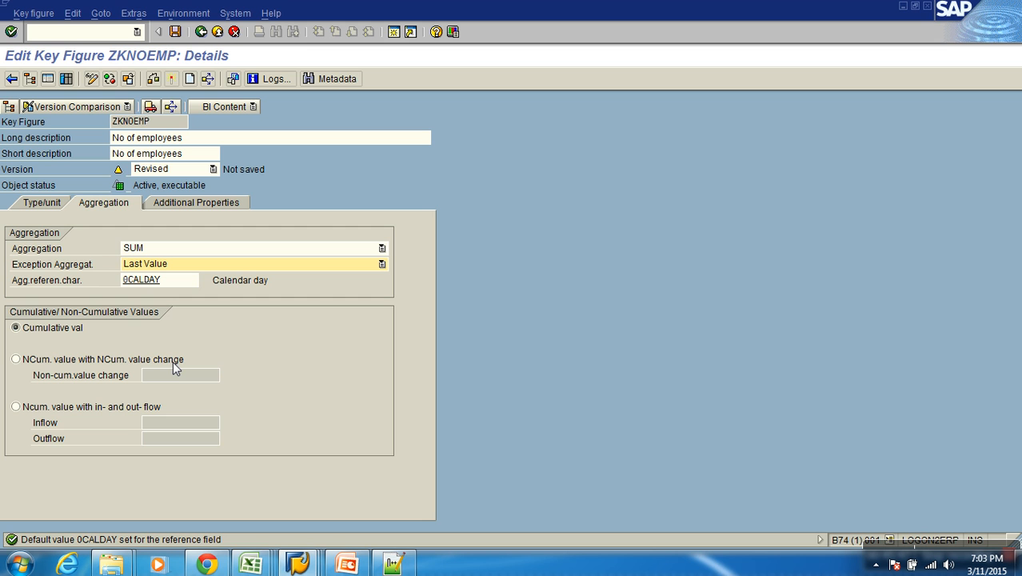
Step: Check the aggregation reference characteristic of key figure ZKNOEMP and set its exception aggregation back to Summation
{"action": "left_click_drag", "start_coordinate": [183, 289], "coordinate": [145, 285]}
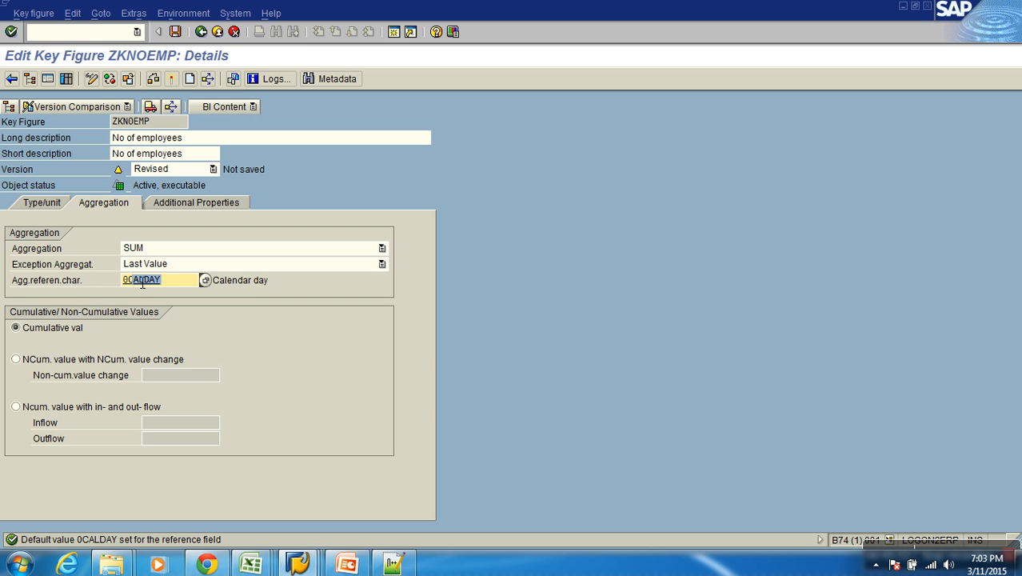
{"action": "left_click", "coordinate": [44, 284]}
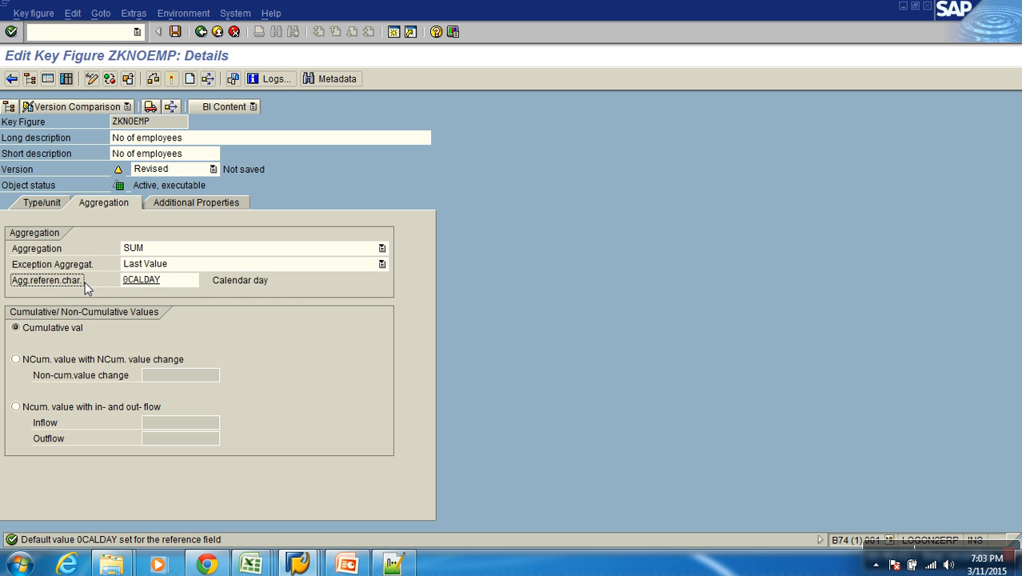
{"action": "left_click", "coordinate": [187, 266]}
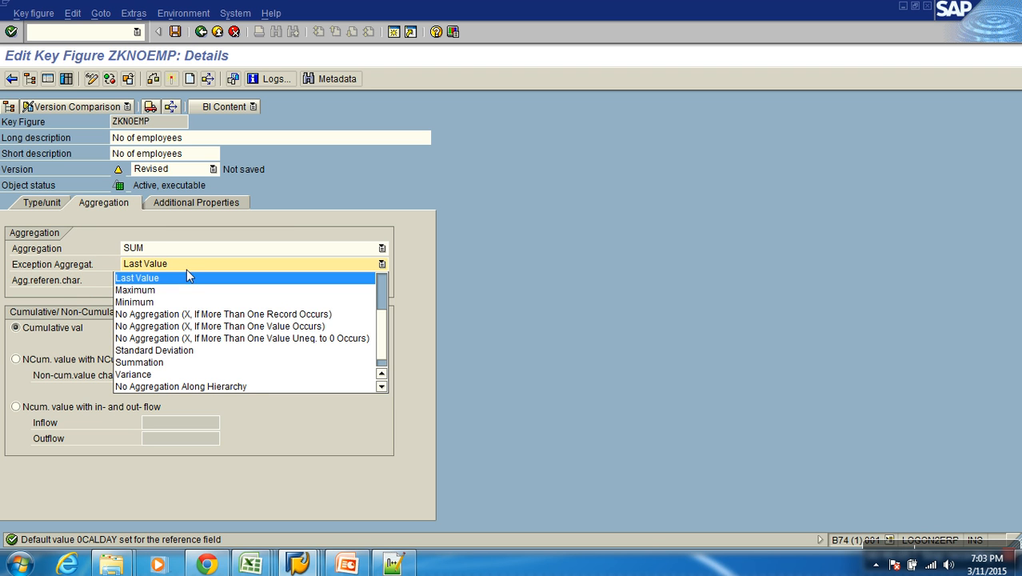
{"action": "left_click", "coordinate": [200, 363]}
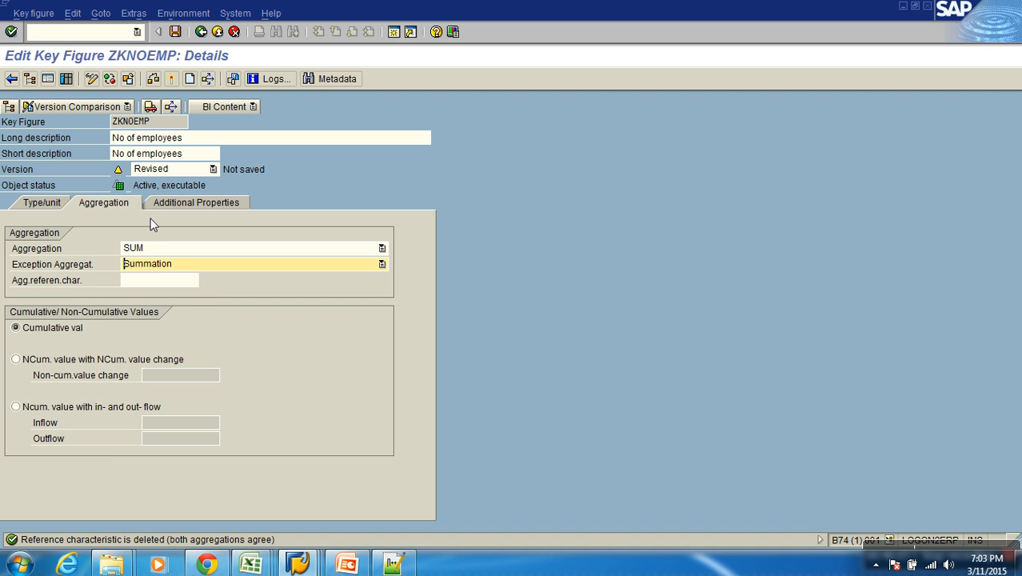
Step: Try the non-cumulative value with in- and outflow for ZKNOEMP, using kfig1 as inflow and kfig2 as outflow
{"action": "left_click", "coordinate": [169, 203]}
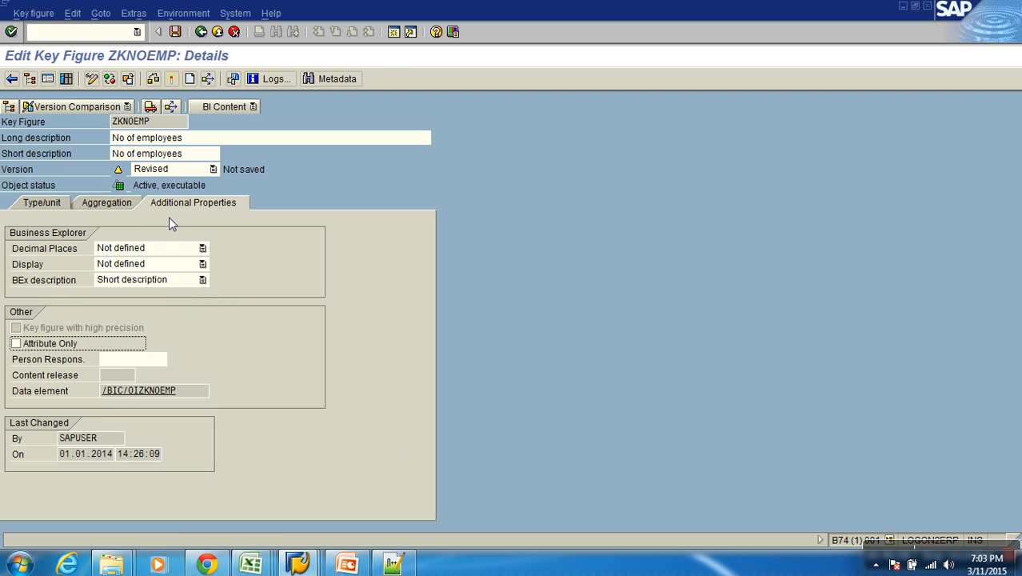
{"action": "left_click", "coordinate": [124, 206]}
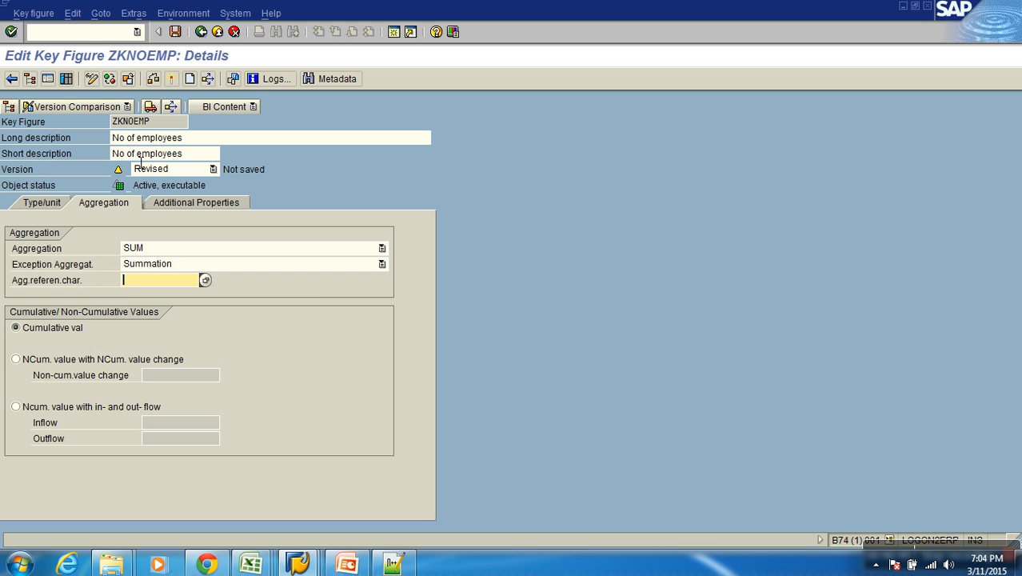
{"action": "left_click_drag", "start_coordinate": [166, 127], "coordinate": [103, 128]}
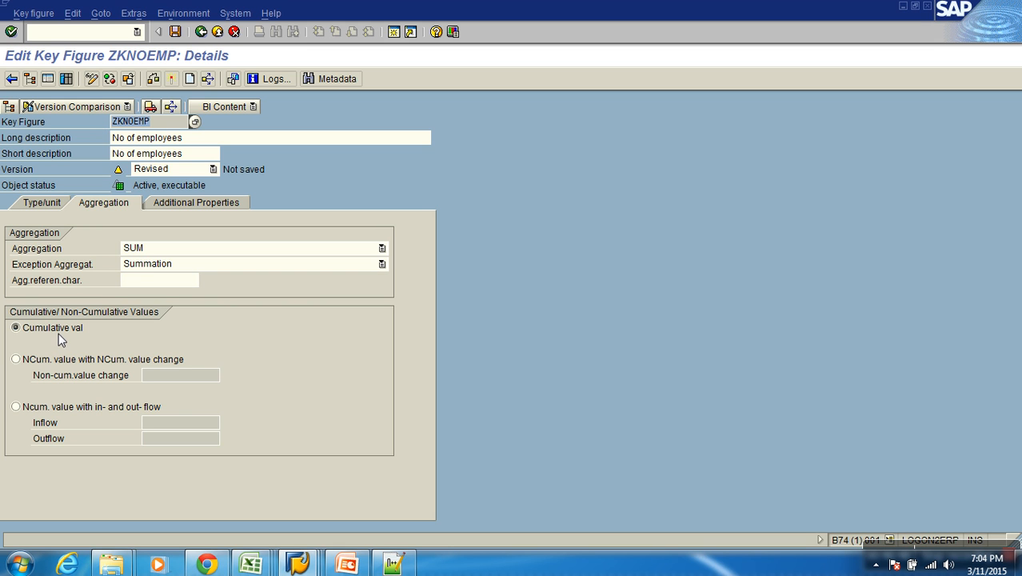
{"action": "left_click", "coordinate": [66, 407]}
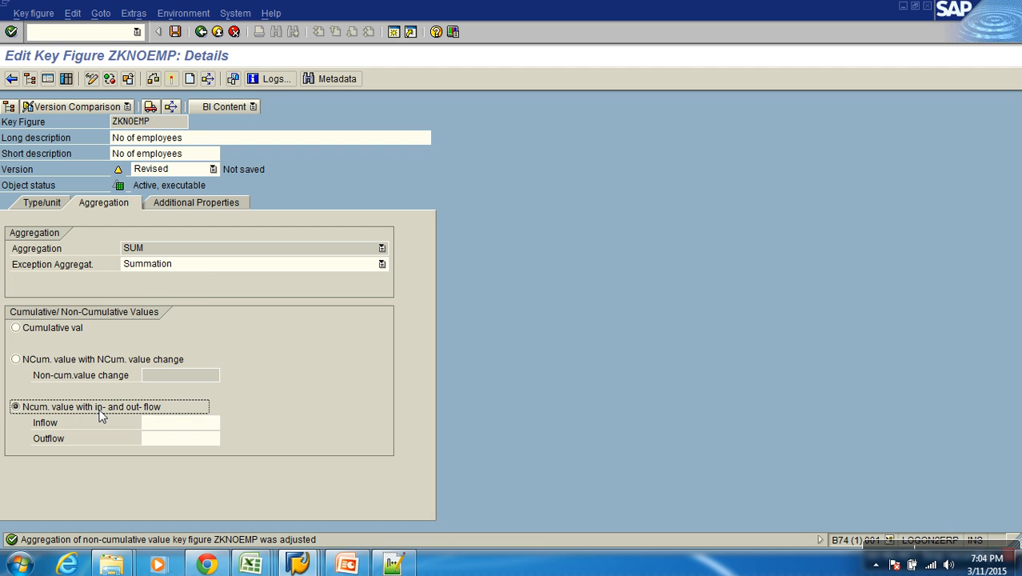
{"action": "left_click", "coordinate": [168, 429]}
{"action": "type", "text": "kfig1"}
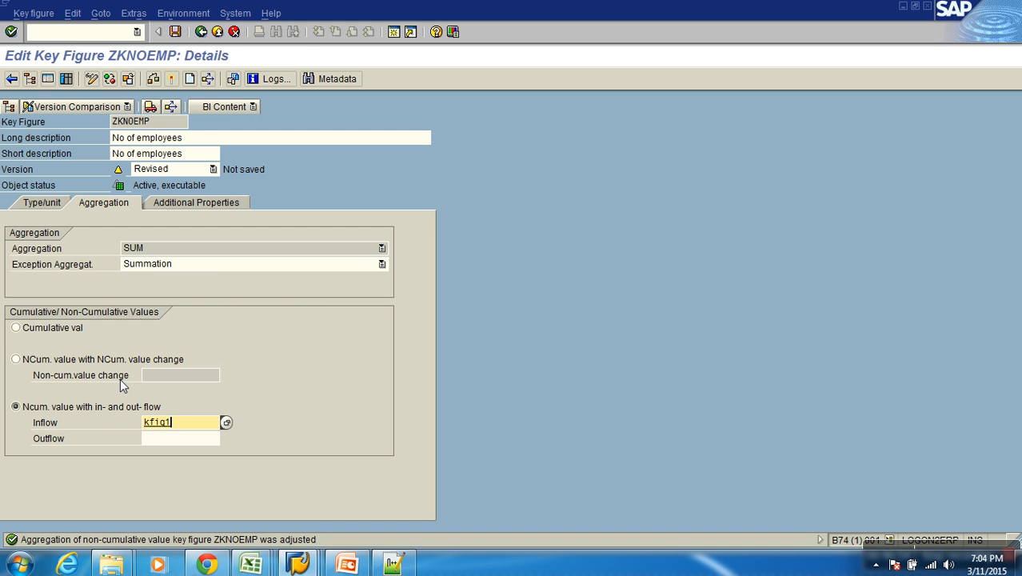
{"action": "key", "text": "Tab"}
{"action": "type", "text": "kfig2"}
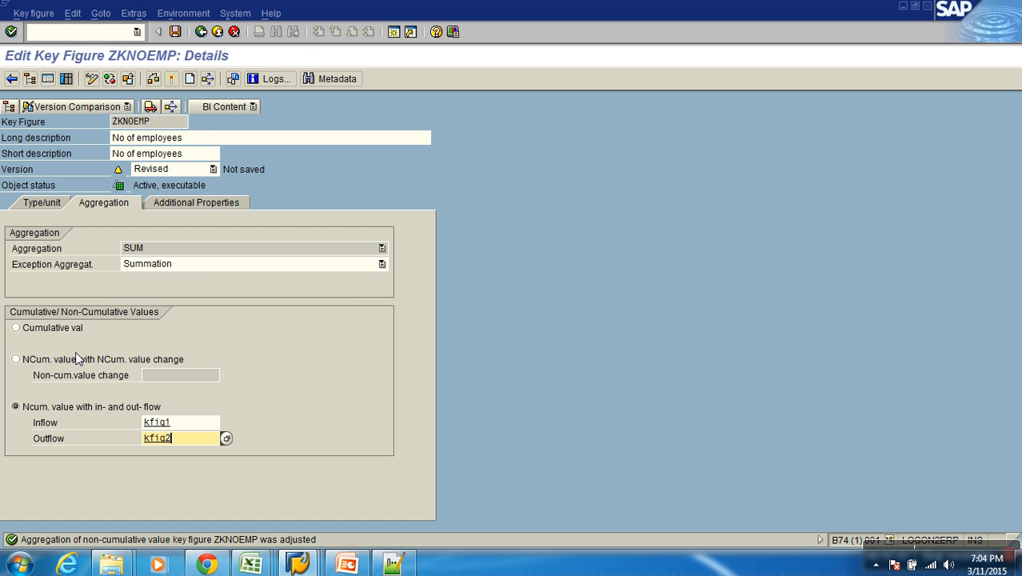
Step: Clear the outflow key figure and set ZKNOEMP back to a cumulative value
{"action": "left_click", "coordinate": [16, 328]}
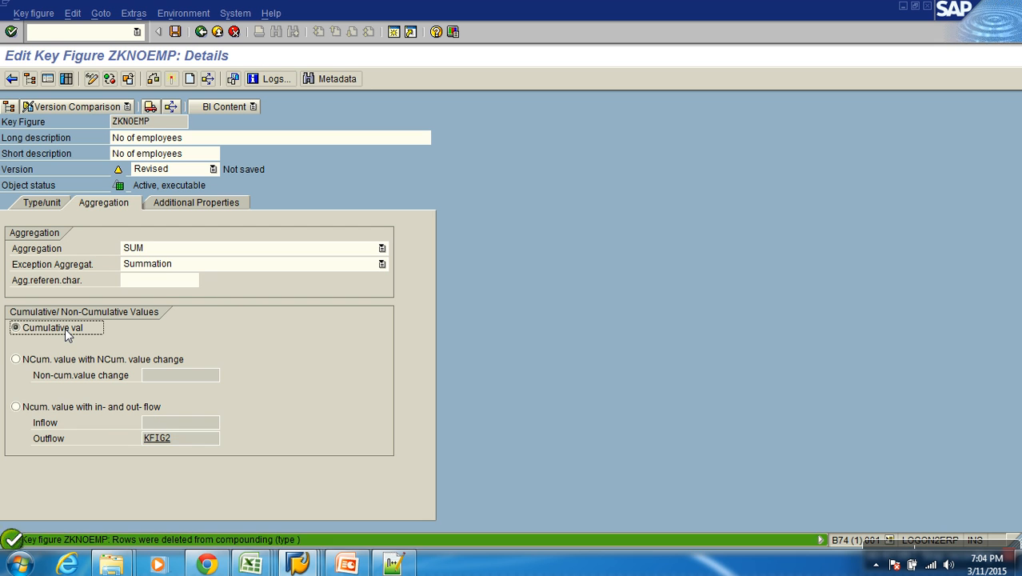
{"action": "left_click", "coordinate": [50, 408]}
{"action": "left_click_drag", "start_coordinate": [214, 440], "coordinate": [32, 439]}
{"action": "key", "text": "Delete"}
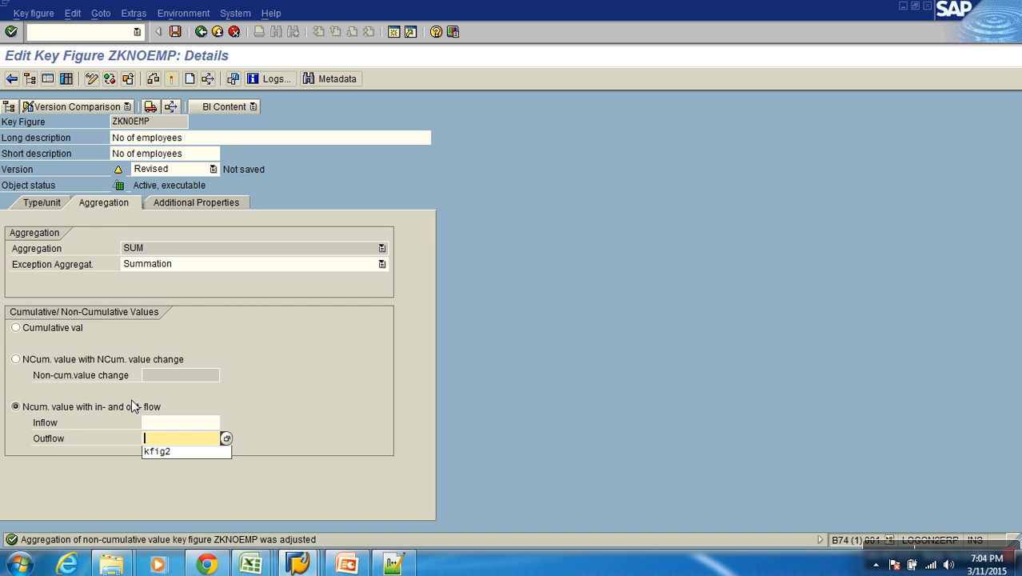
{"action": "left_click", "coordinate": [55, 328]}
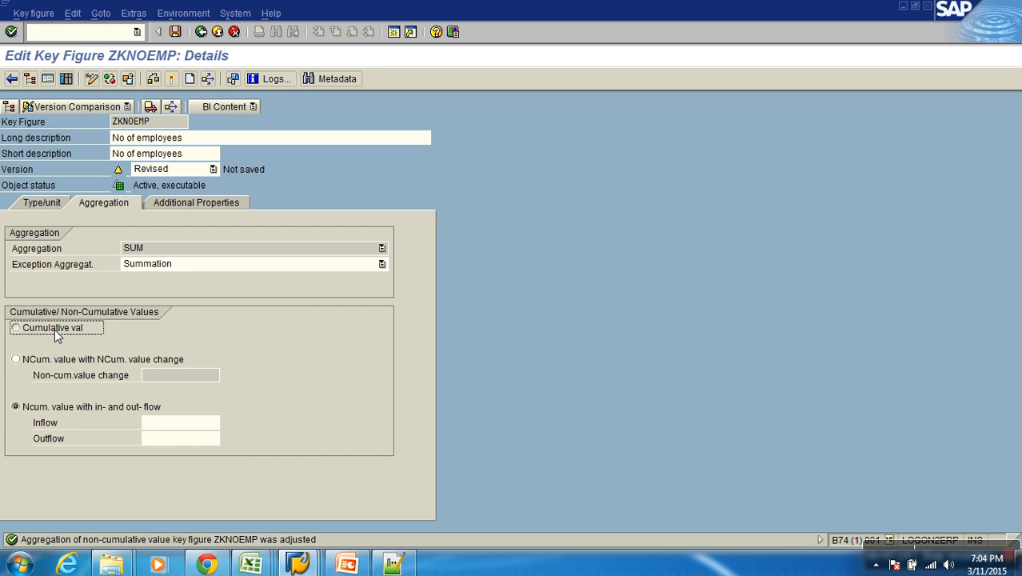
Step: Set the key figure's Business Explorer decimal places to 0.0000 and review the display scaling and BEx description options
{"action": "left_click", "coordinate": [168, 205]}
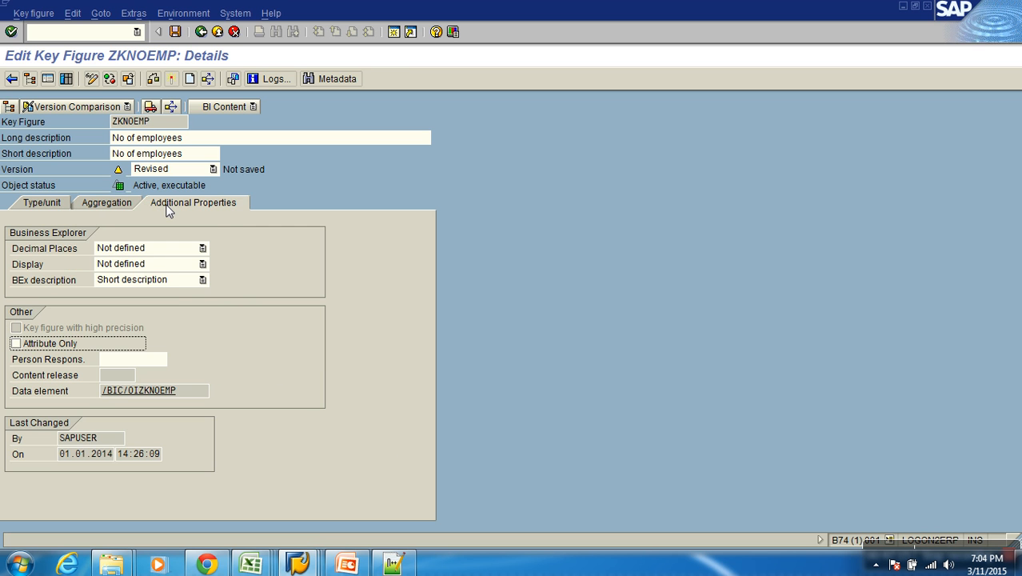
{"action": "left_click", "coordinate": [202, 248]}
{"action": "left_click", "coordinate": [125, 323]}
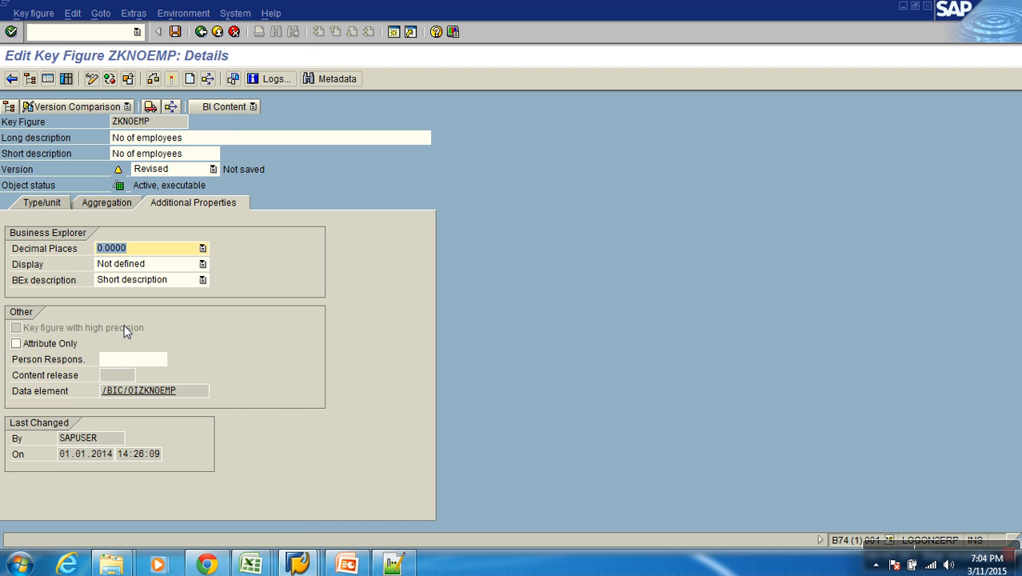
{"action": "left_click", "coordinate": [133, 265]}
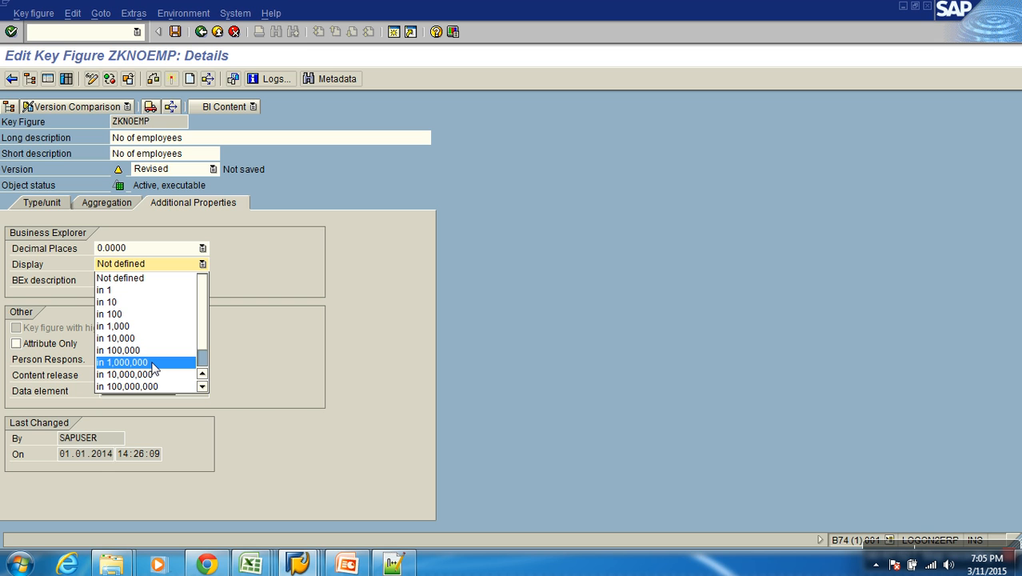
{"action": "left_click", "coordinate": [280, 293]}
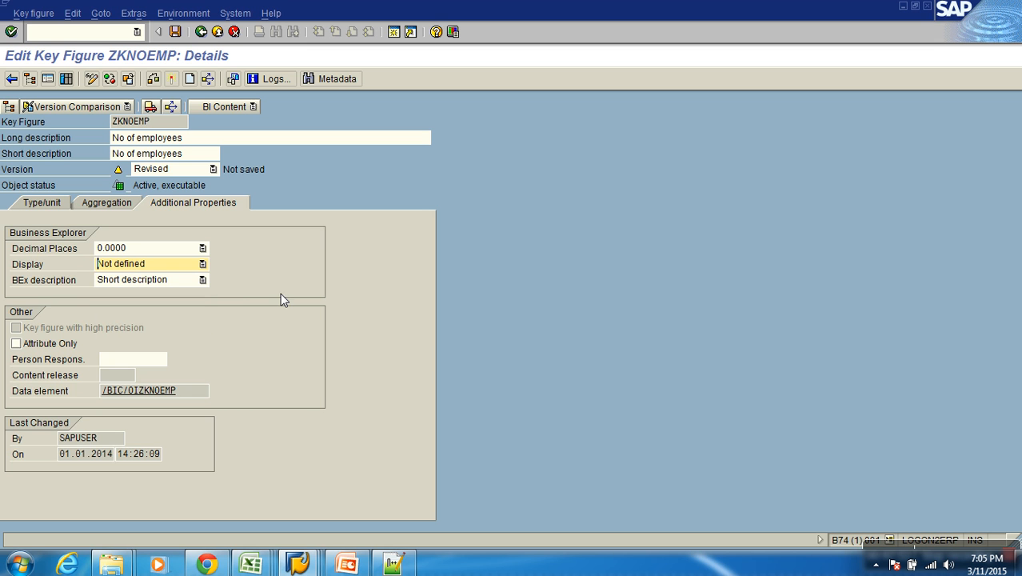
{"action": "left_click", "coordinate": [183, 281]}
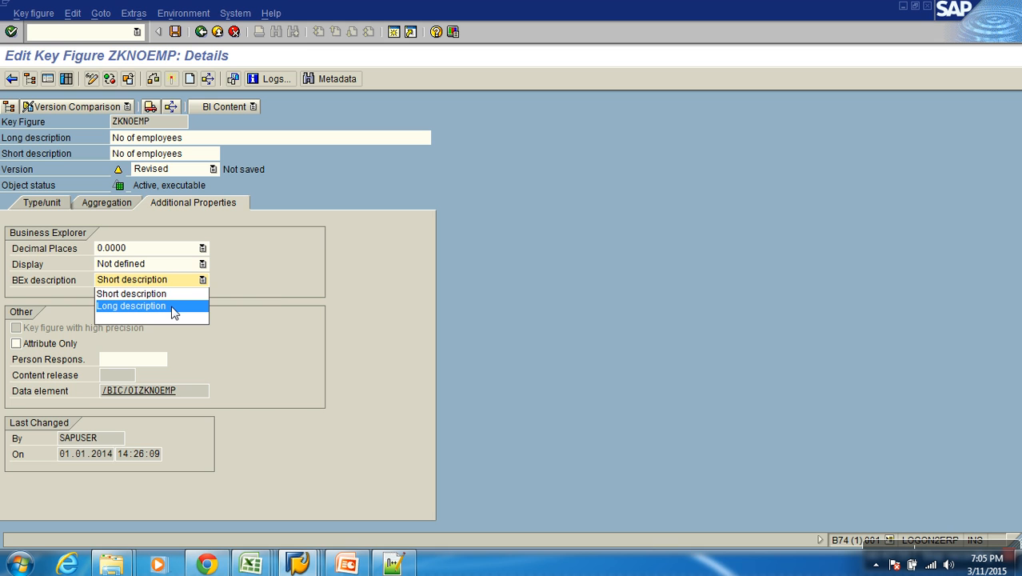
{"action": "left_click", "coordinate": [306, 276]}
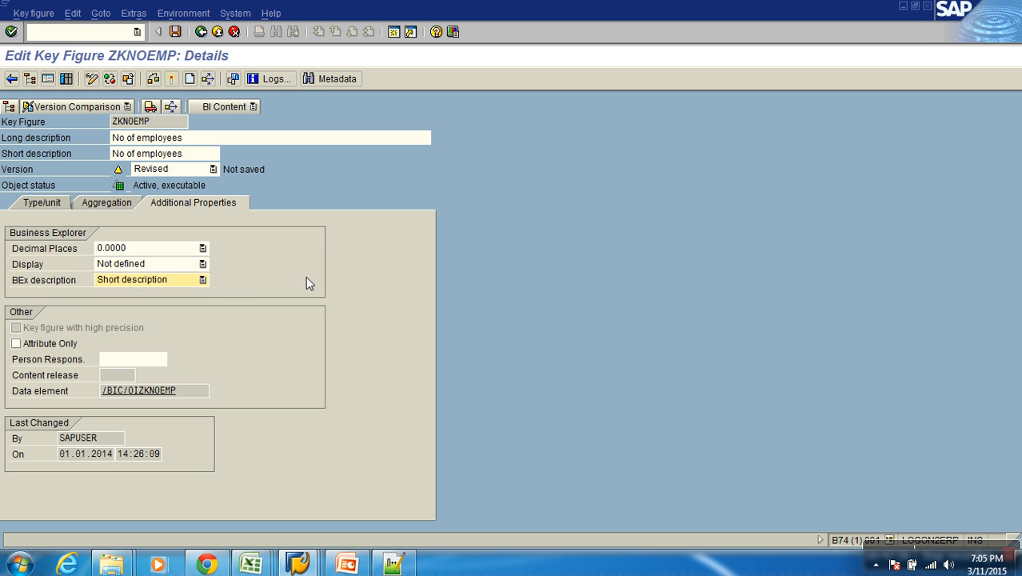
Step: Try the Attribute Only option, turn it off again, and check the person responsible, content release and last-changed fields
{"action": "left_click", "coordinate": [52, 347]}
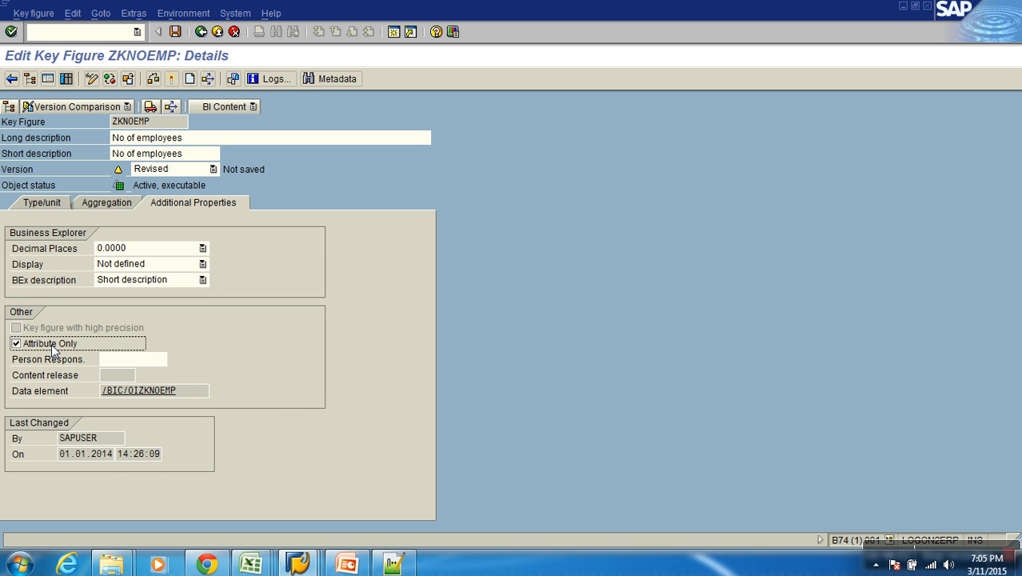
{"action": "left_click", "coordinate": [53, 350]}
{"action": "left_click", "coordinate": [135, 361]}
{"action": "left_click", "coordinate": [131, 376]}
{"action": "double_click", "coordinate": [100, 440]}
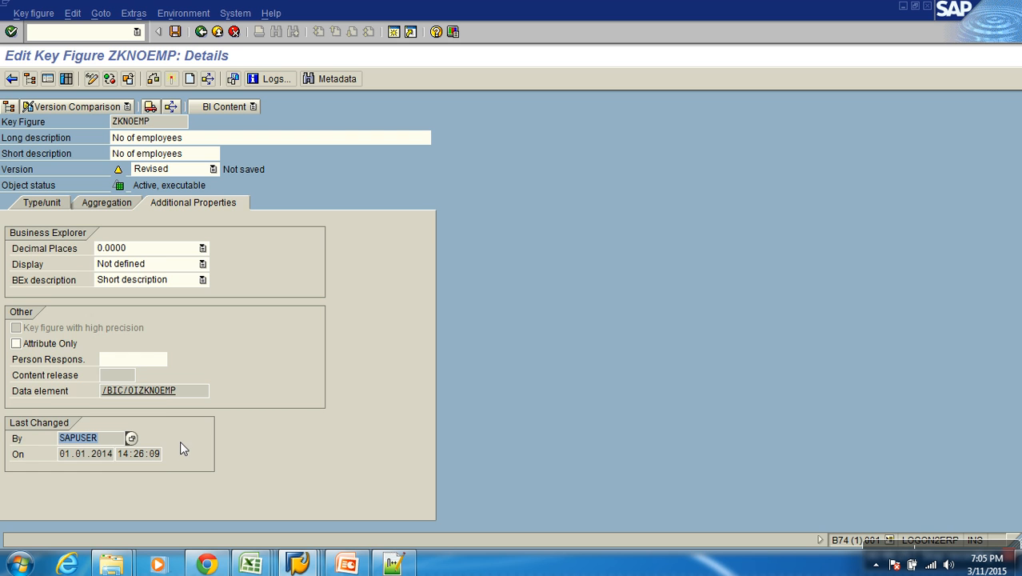
Step: Activate key figure ZKNOEMP from its type/unit settings and return to the InfoObjects tree
{"action": "left_click", "coordinate": [90, 204]}
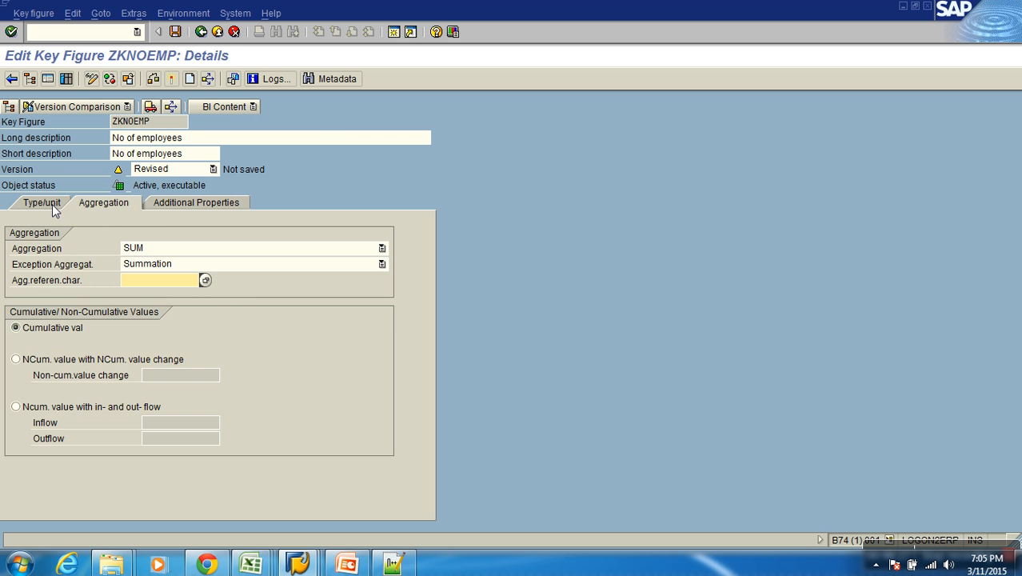
{"action": "left_click", "coordinate": [51, 204]}
{"action": "left_click", "coordinate": [172, 81]}
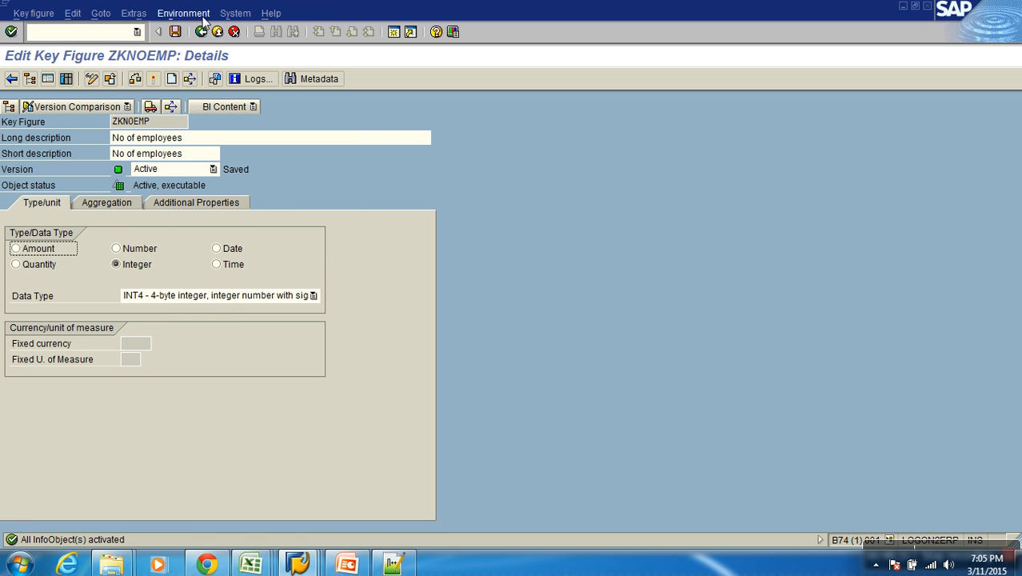
{"action": "left_click", "coordinate": [201, 31]}
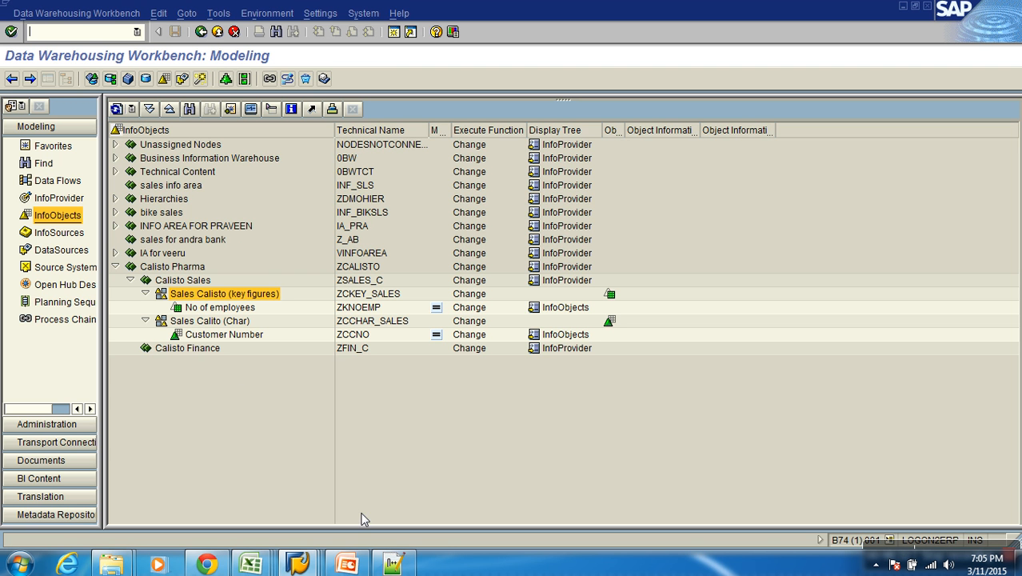
Step: Switch to the Excel workbook Book3, enter the heading Gross Amount in cell K4, and fit column K to it
{"action": "left_click", "coordinate": [393, 565]}
{"action": "left_click", "coordinate": [250, 565]}
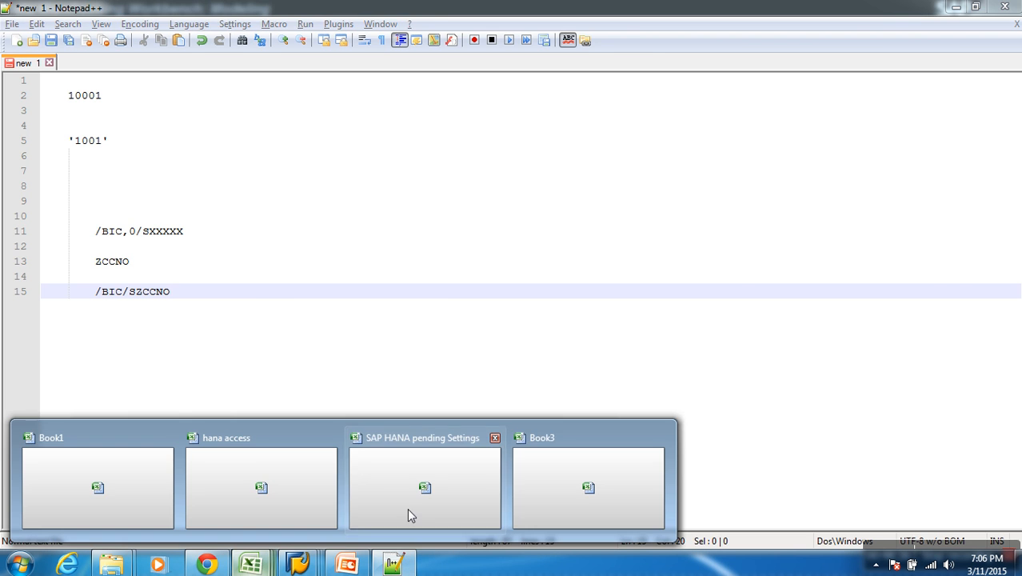
{"action": "left_click", "coordinate": [581, 494]}
{"action": "left_click", "coordinate": [589, 197]}
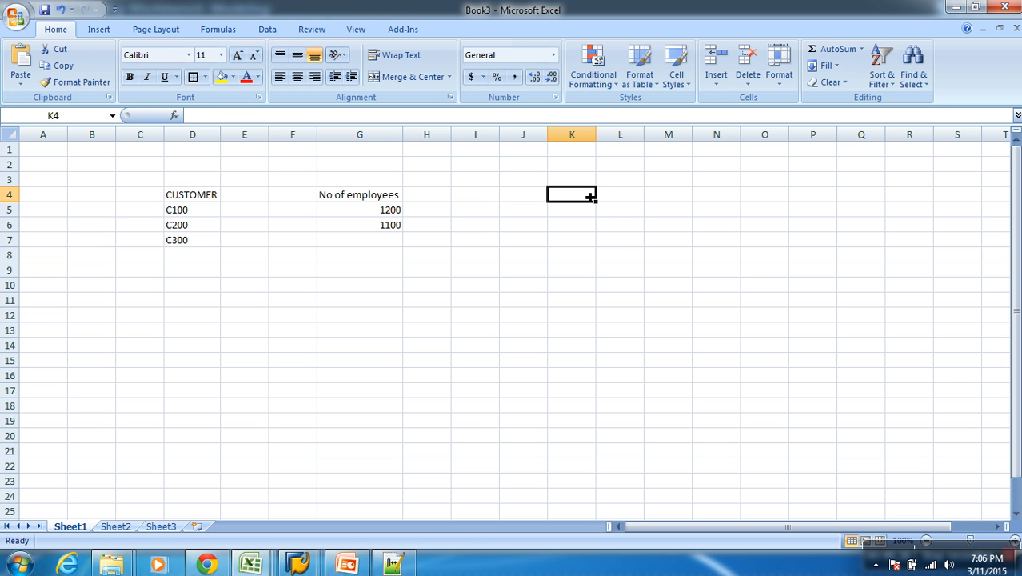
{"action": "type", "text": "amount"}
{"action": "key", "text": "BackSpace"}
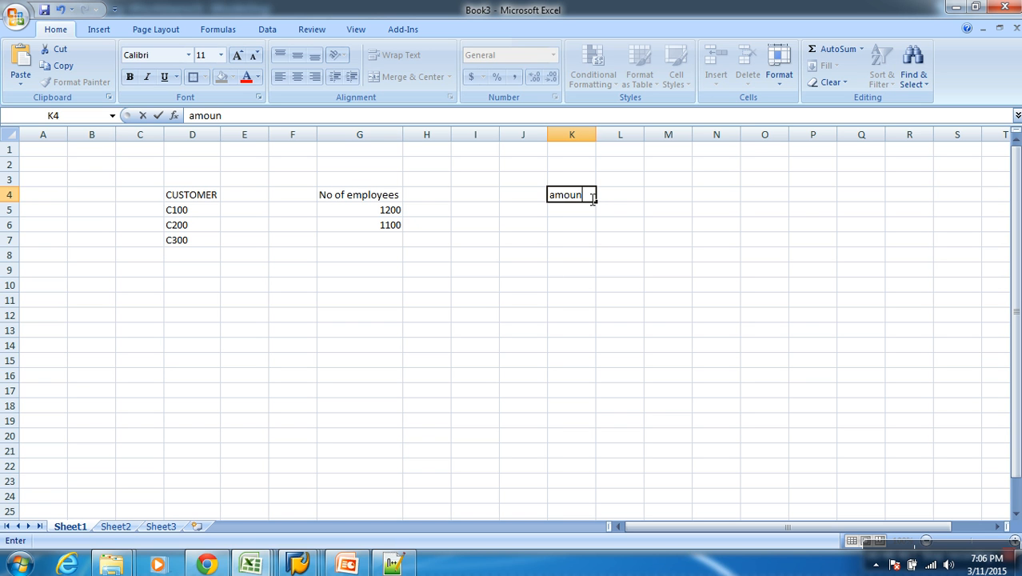
{"action": "key", "text": "Escape"}
{"action": "type", "text": "Gro"}
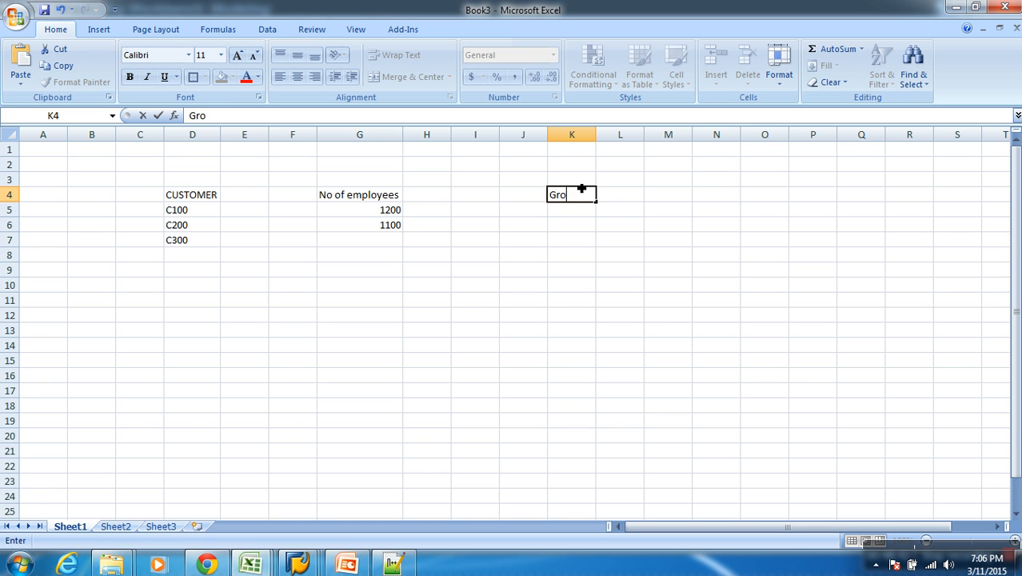
{"action": "type", "text": "ss Amount"}
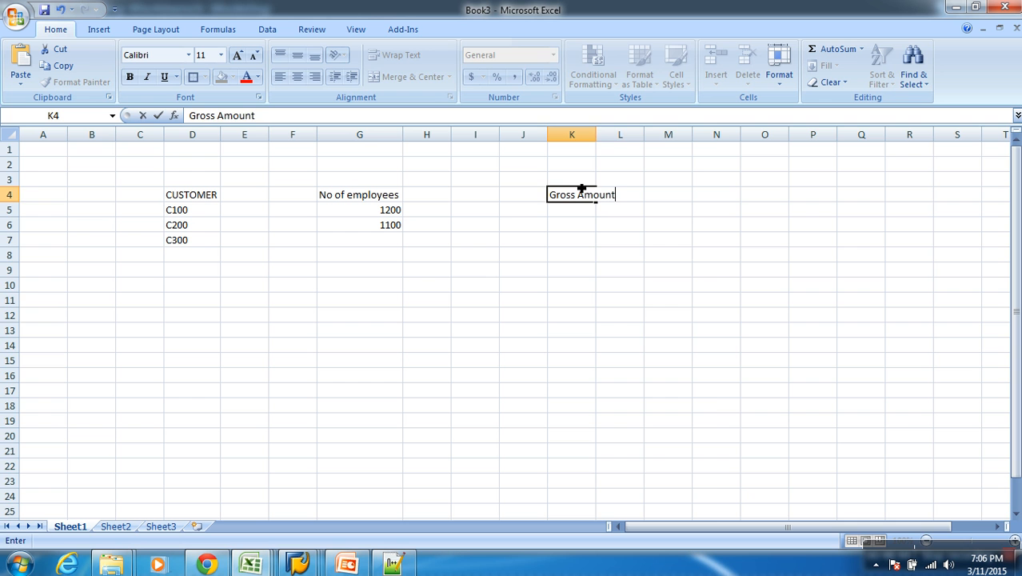
{"action": "left_click", "coordinate": [617, 244]}
{"action": "left_click", "coordinate": [605, 139]}
{"action": "double_click", "coordinate": [597, 135]}
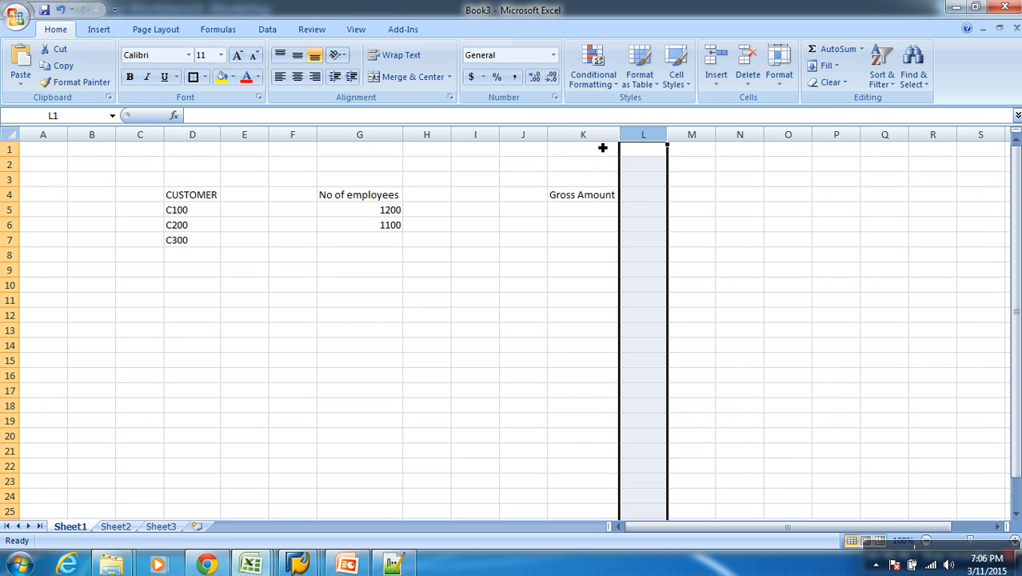
Step: Enter curr in cell L4 and int in cell L5 beside the Gross Amount heading
{"action": "left_click", "coordinate": [648, 197]}
{"action": "type", "text": "curr"}
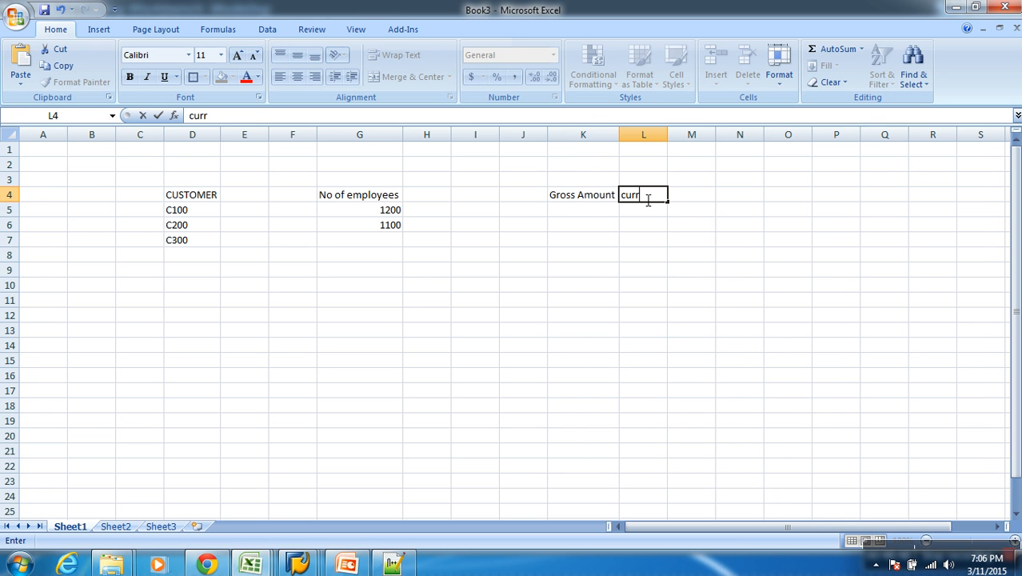
{"action": "key", "text": "Return"}
{"action": "key", "text": "Return"}
{"action": "key", "text": "Up"}
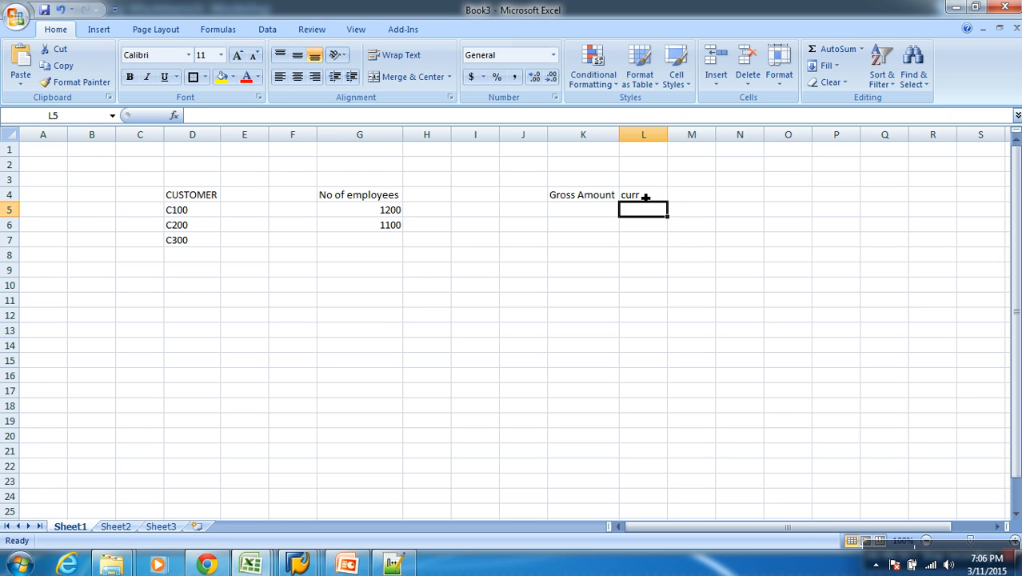
{"action": "type", "text": "int"}
{"action": "key", "text": "Return"}
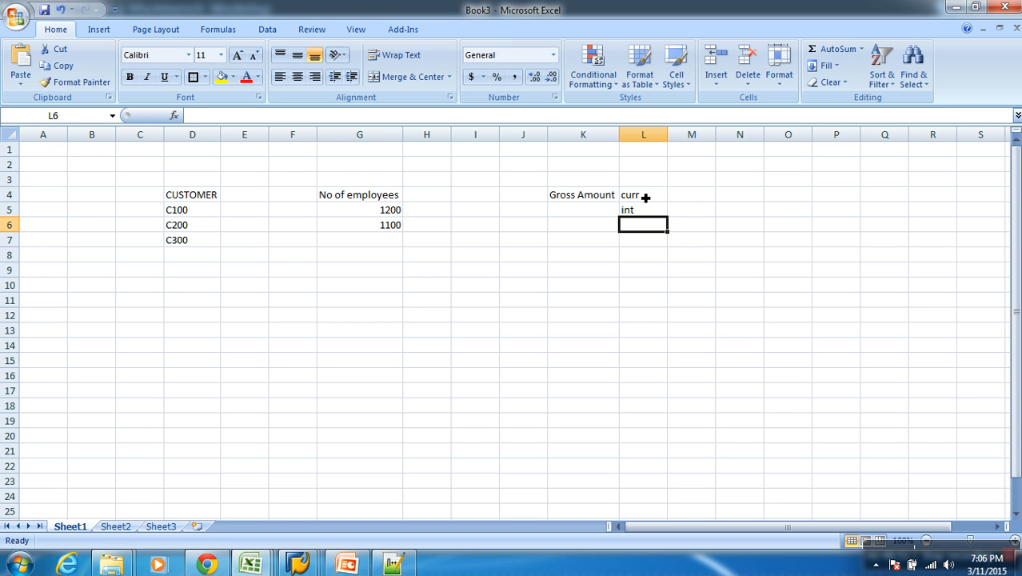
Step: Delete column L with its curr and int entries
{"action": "left_click", "coordinate": [660, 136]}
{"action": "right_click", "coordinate": [661, 136]}
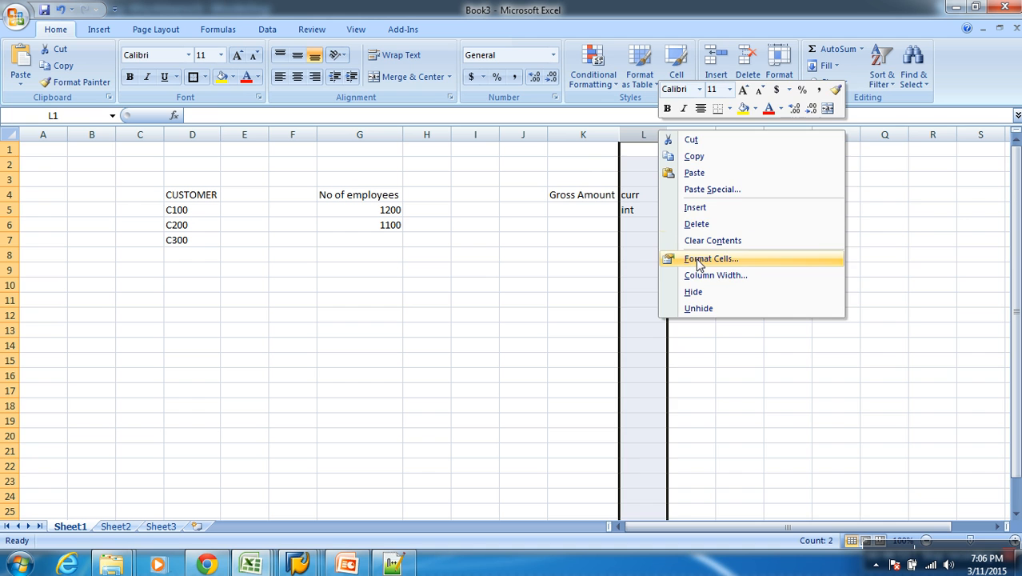
{"action": "left_click", "coordinate": [707, 223]}
Step: Enter 100 in cell K5 under the Gross Amount heading
{"action": "left_click", "coordinate": [596, 218]}
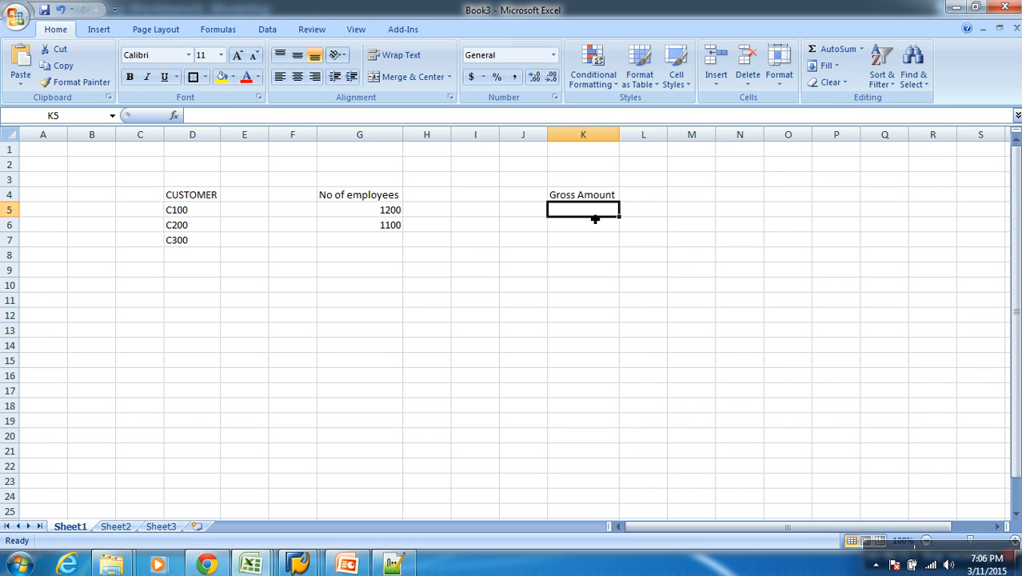
{"action": "type", "text": "100"}
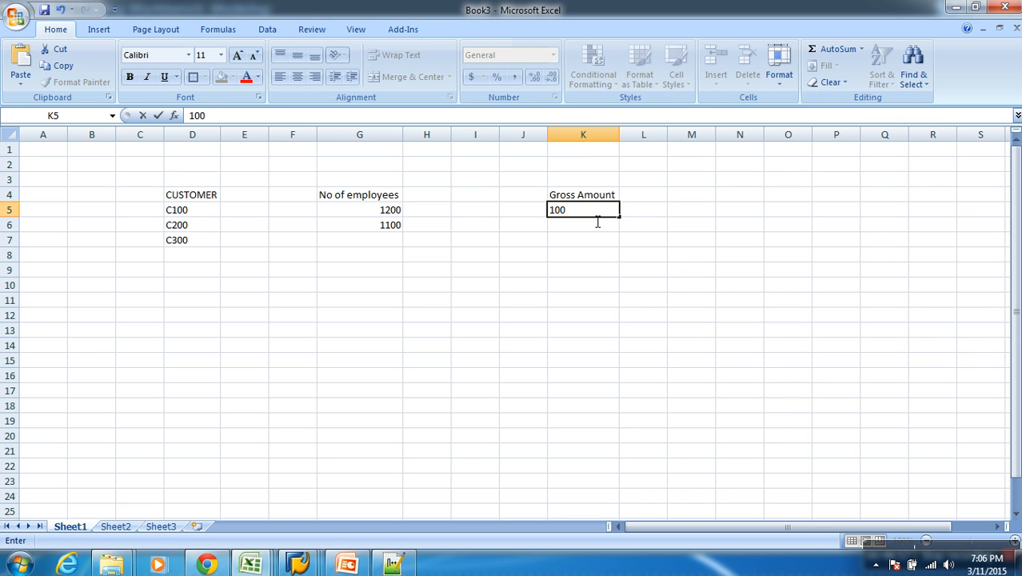